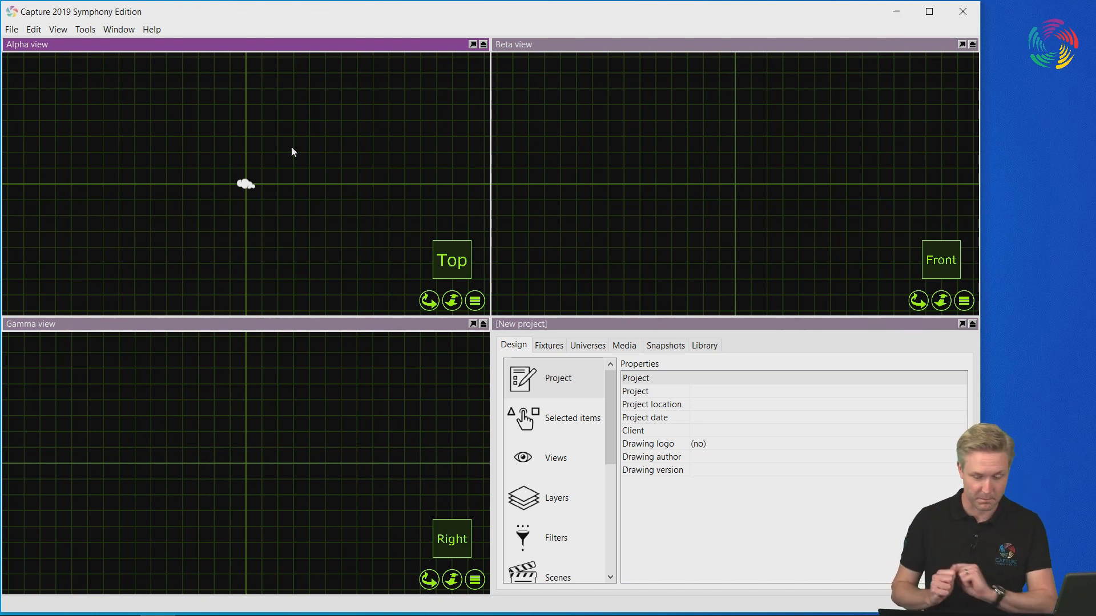
Load the drawing V_New-York-NY_Times-Center_The-Stage.dwg from the Desktop for model import.
click(12, 30)
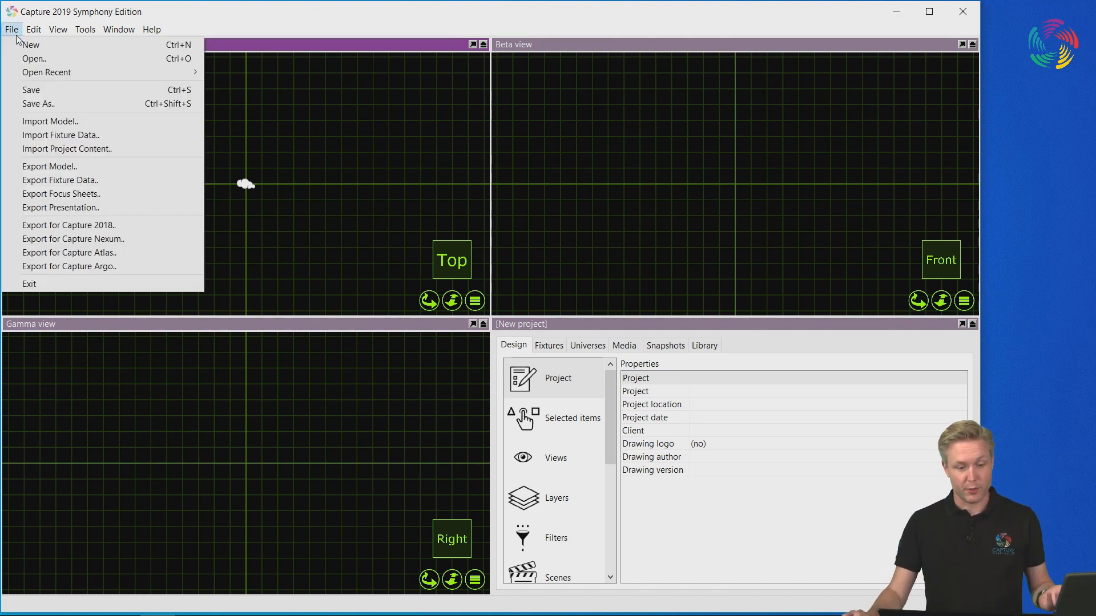
click(73, 121)
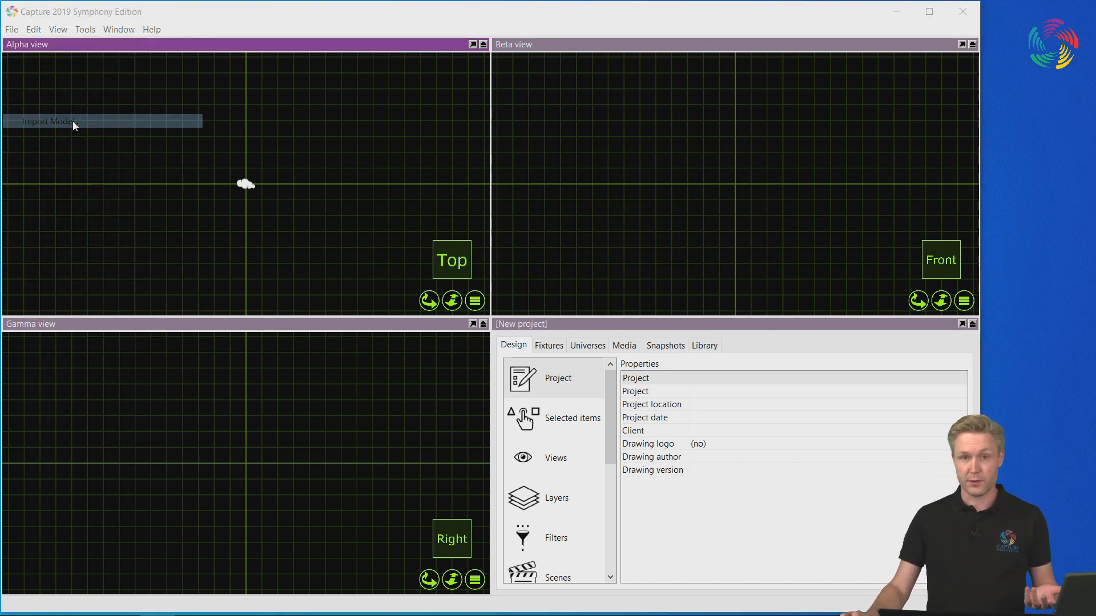
click(254, 191)
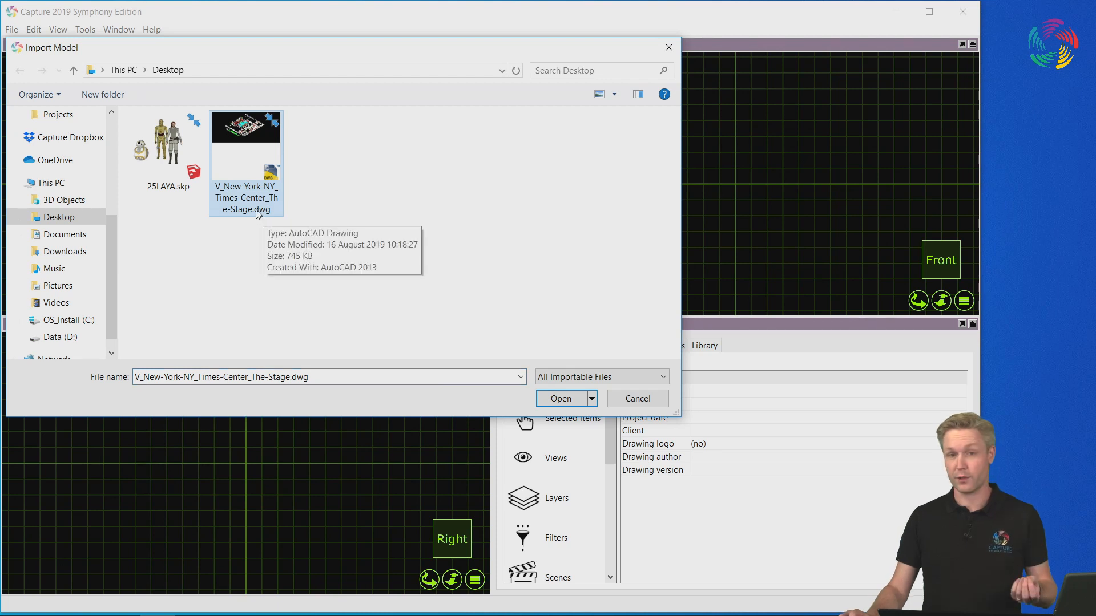
click(559, 398)
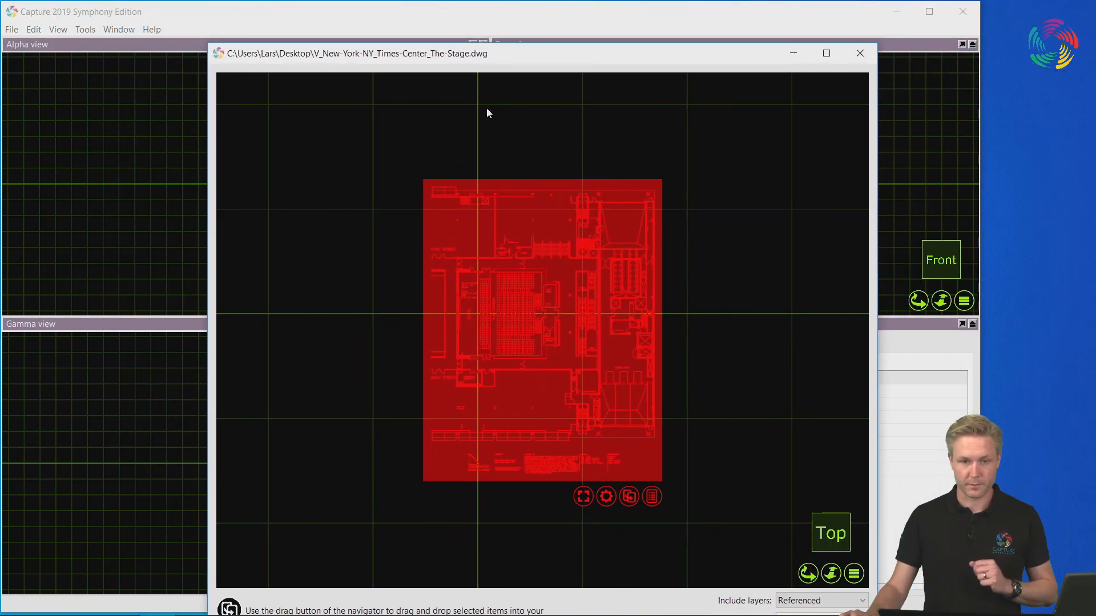
Bring the whole stage drawing into the project's top view at its original position and close the import preview.
scroll(549, 352, up, 3)
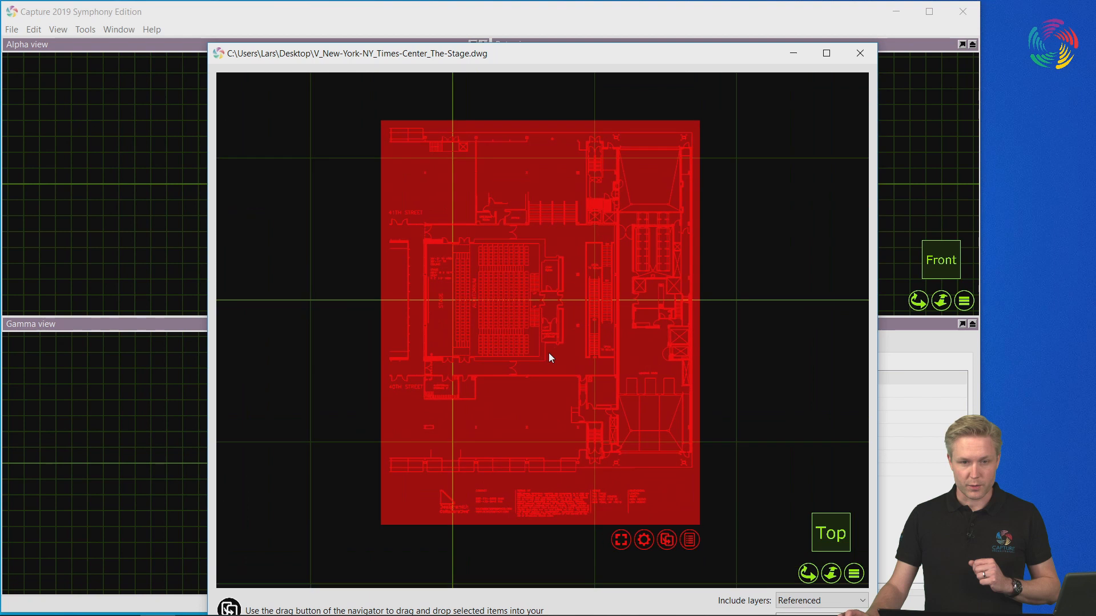
scroll(549, 353, up, 3)
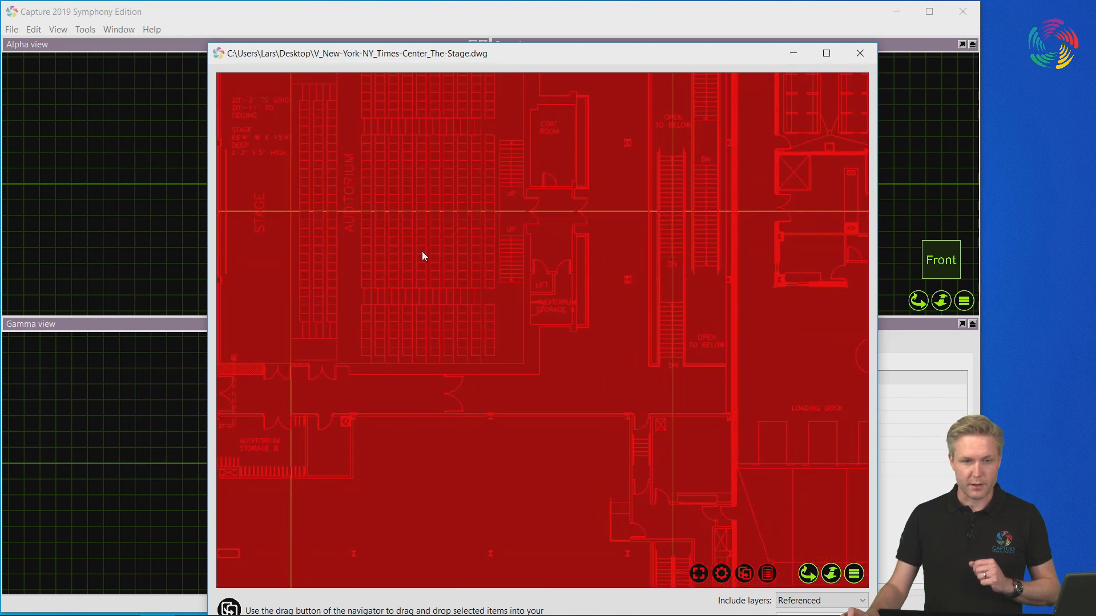
middle_drag(388, 233, 498, 286)
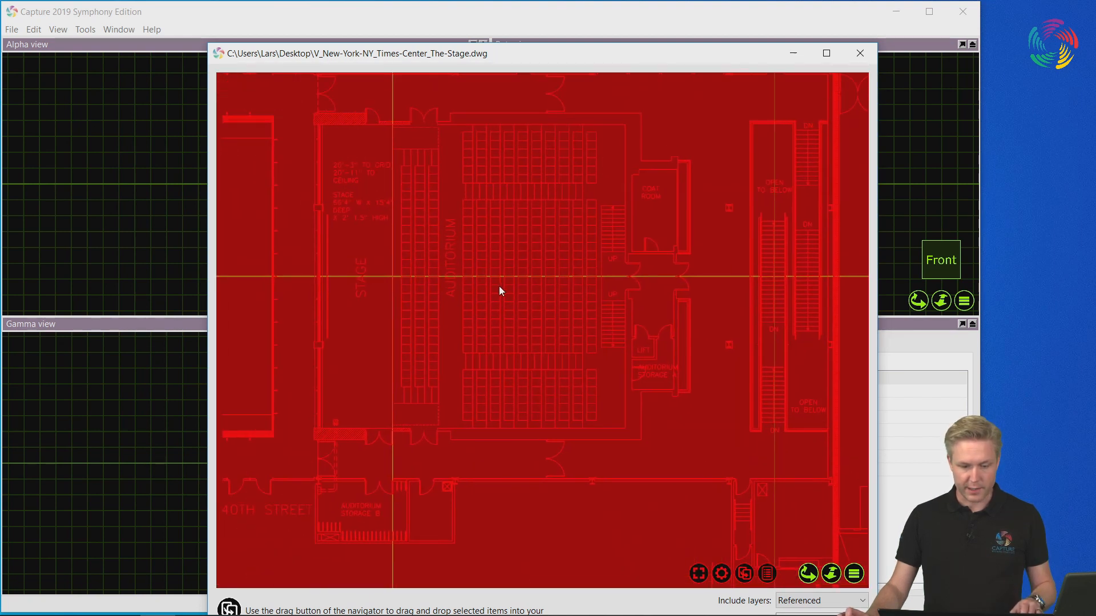
scroll(363, 280, up, 2)
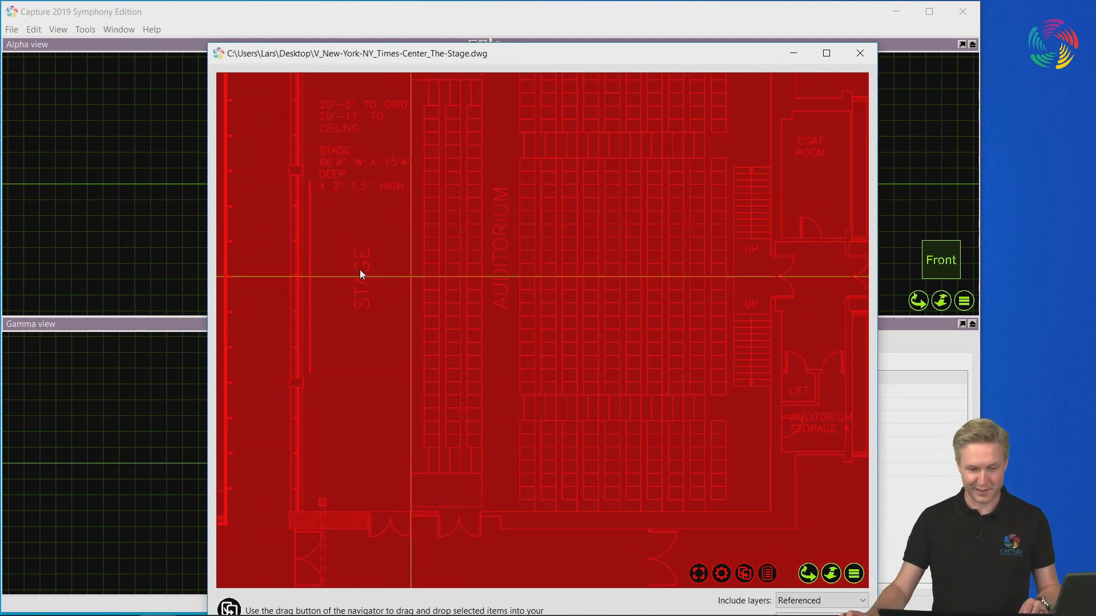
scroll(360, 267, down, 6)
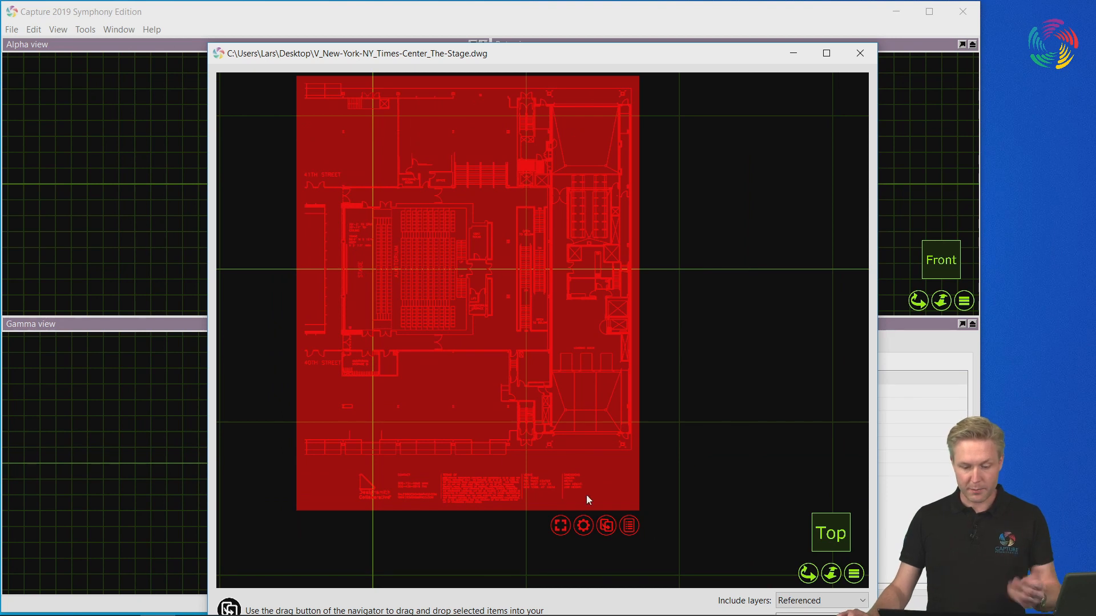
mouse_move(608, 529)
mouse_down()
mouse_move(592, 488)
mouse_move(186, 160)
mouse_move(169, 167)
mouse_up()
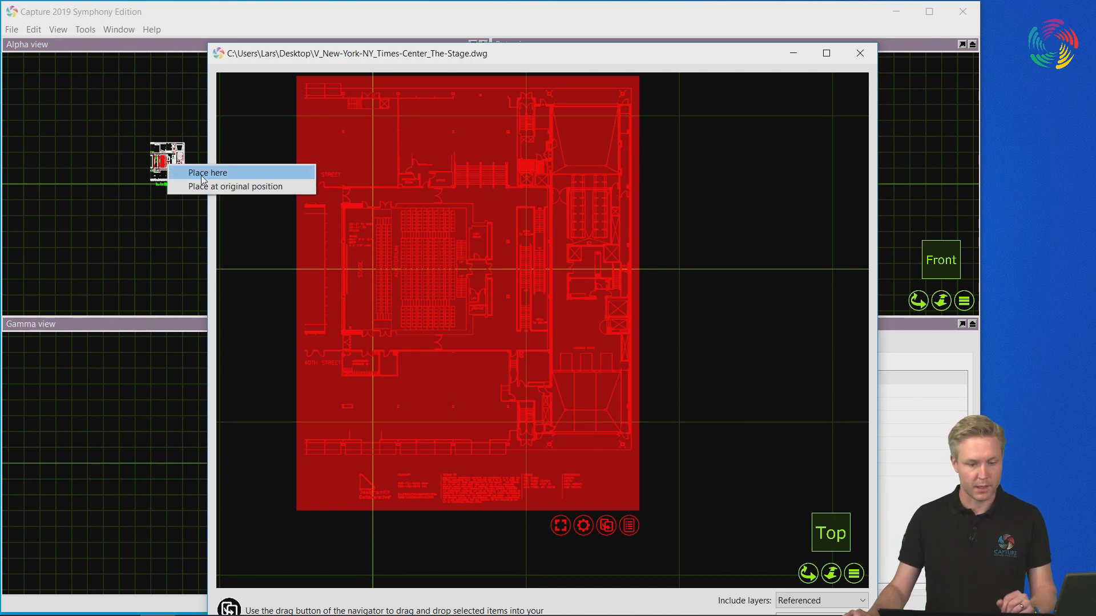
click(234, 190)
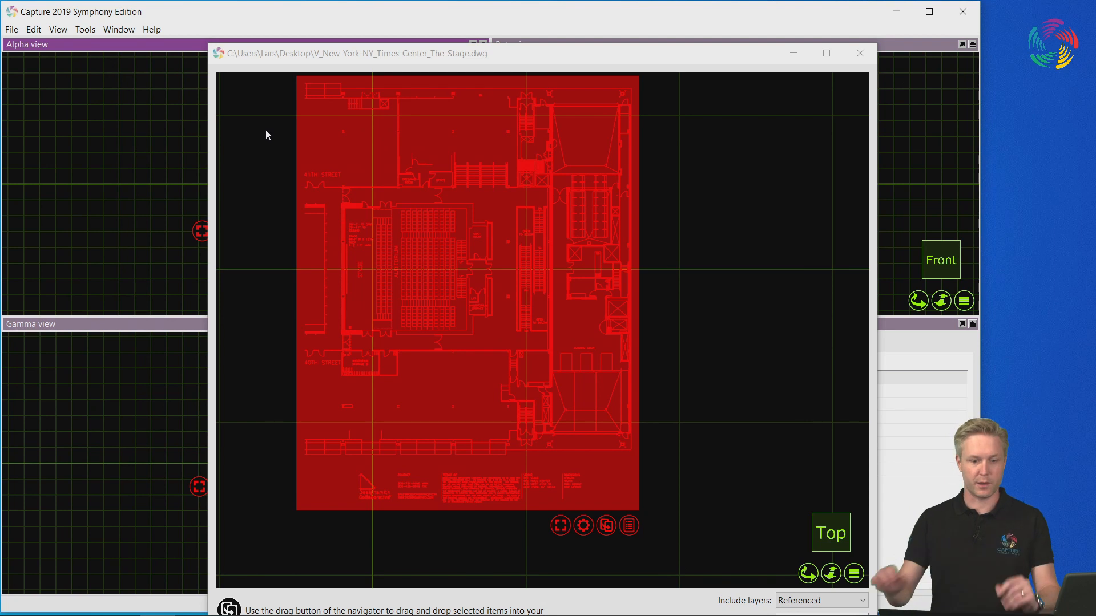
click(861, 54)
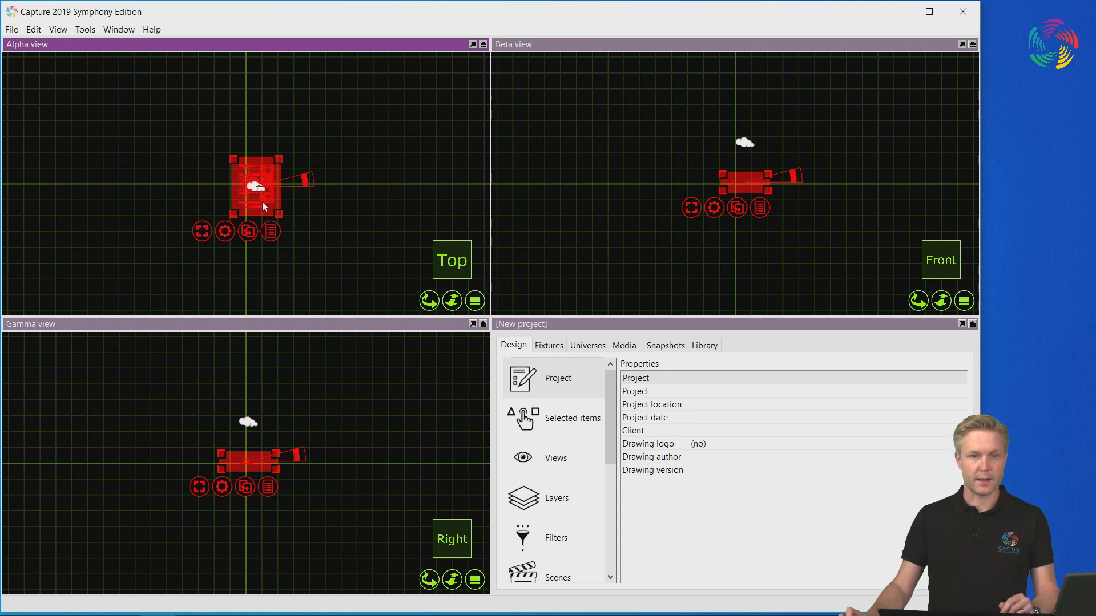
Display the properties of the selected imported drawing.
scroll(254, 204, up, 5)
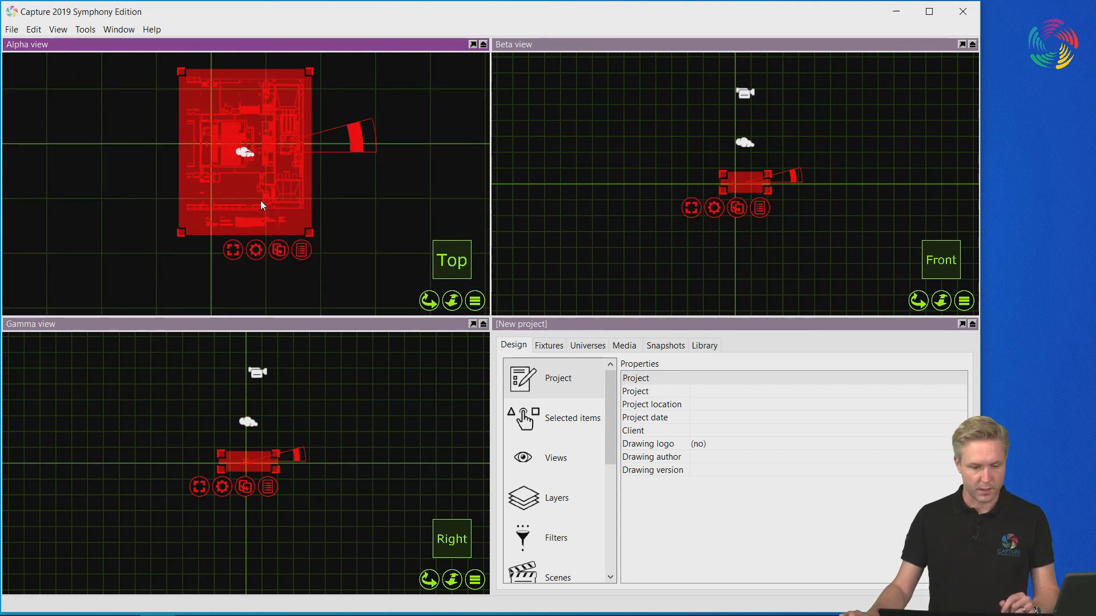
middle_drag(258, 181, 254, 213)
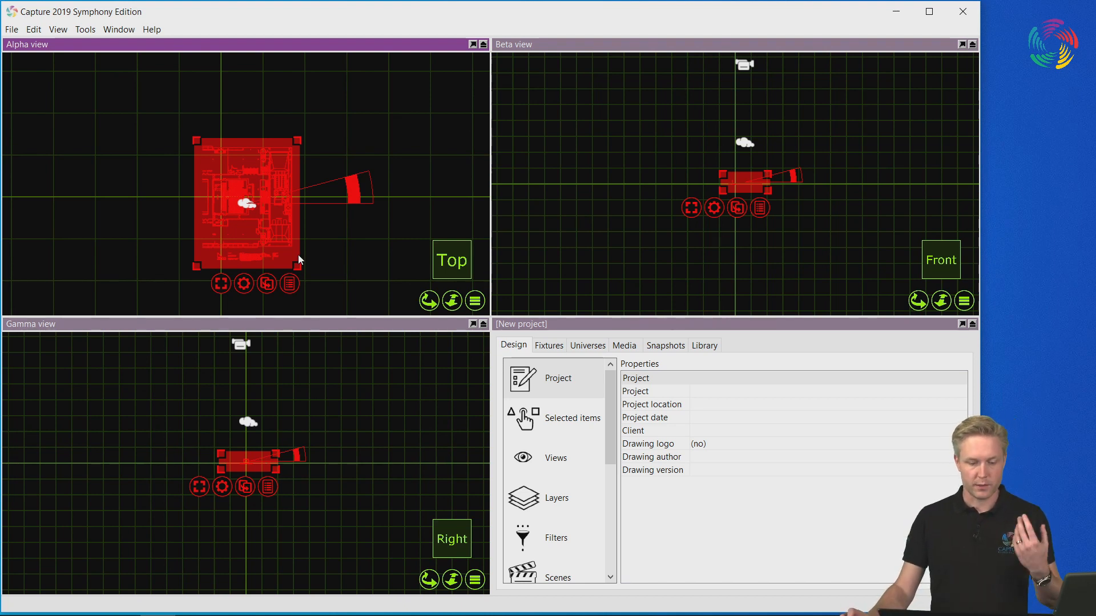
scroll(265, 249, up, 3)
scroll(263, 246, down, 1)
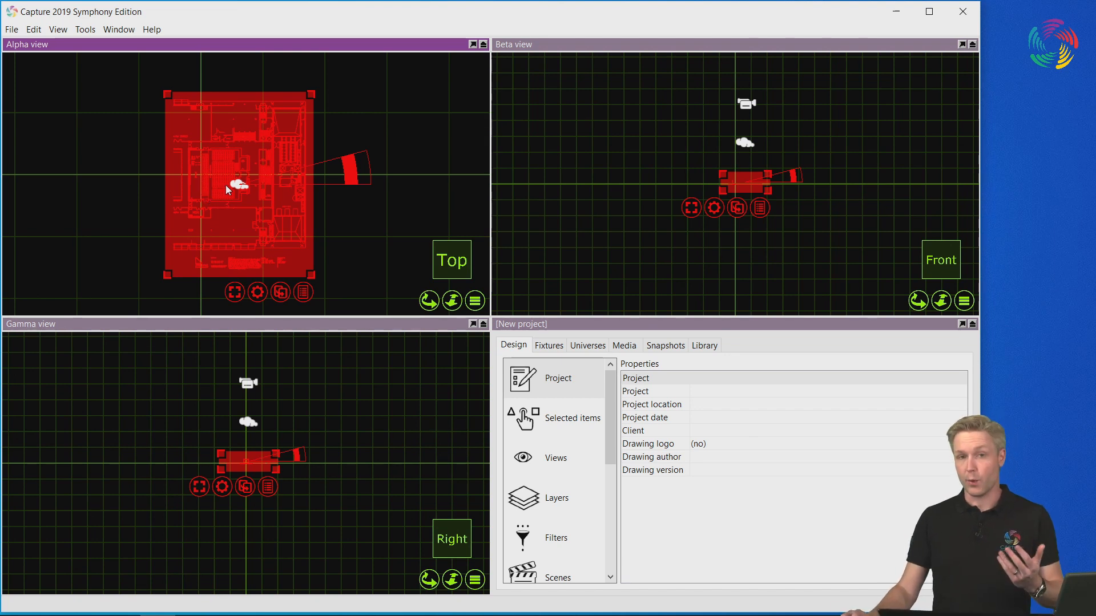
click(583, 418)
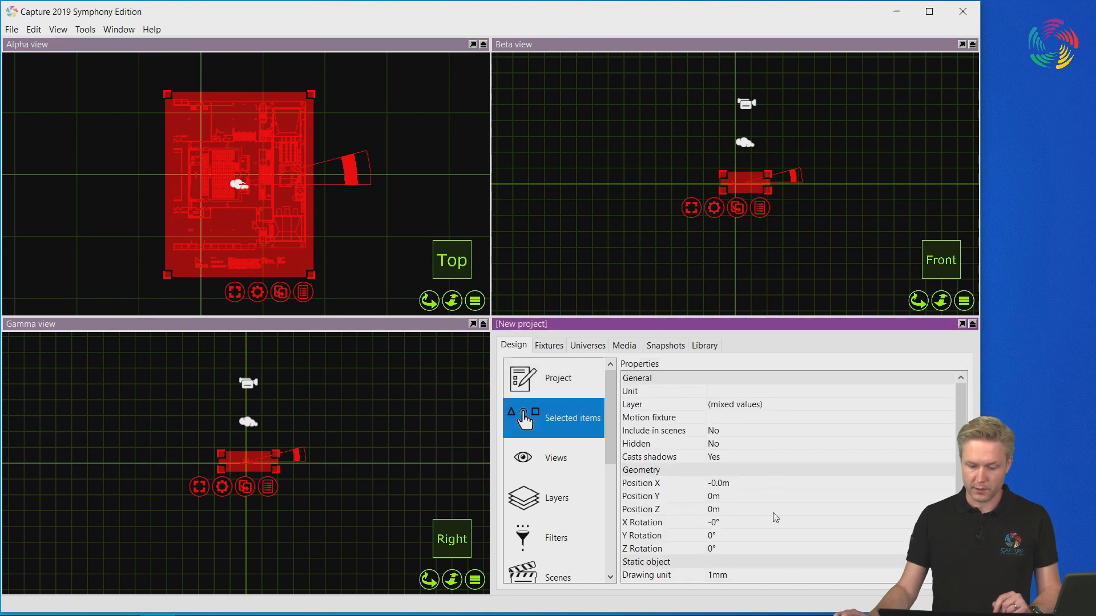
Set the drawing unit of the imported stage drawing to 1 foot (1').
scroll(764, 522, down, 1)
click(747, 535)
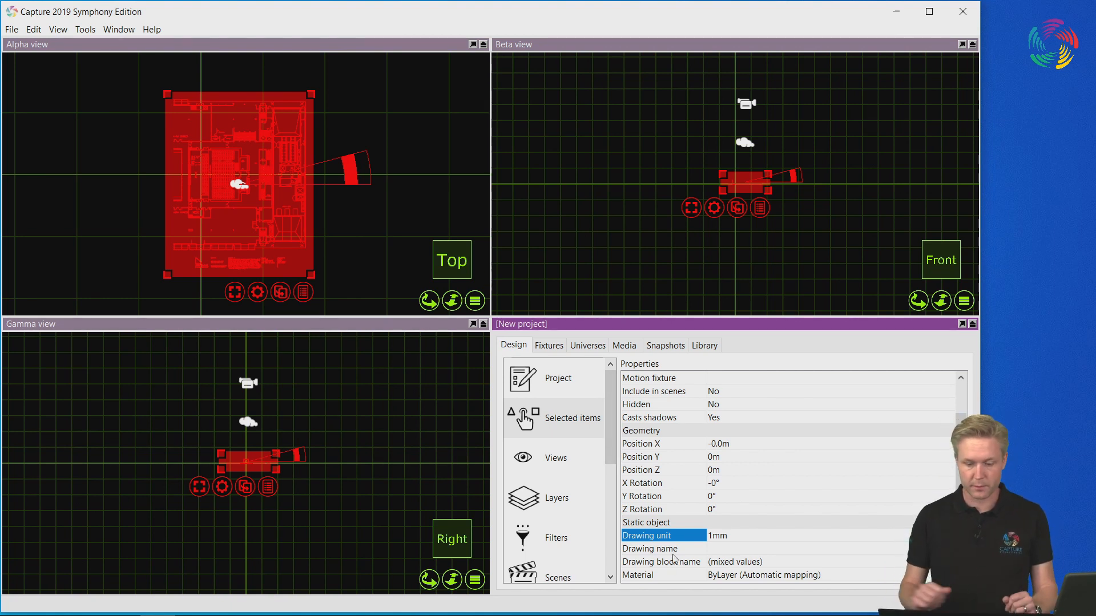
click(754, 537)
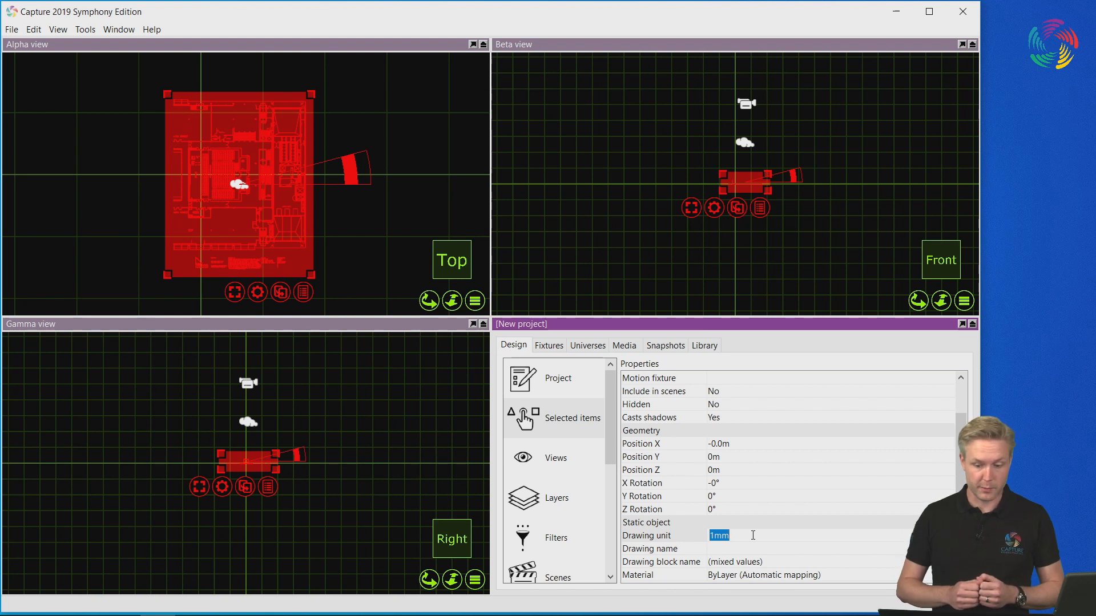
text(1)
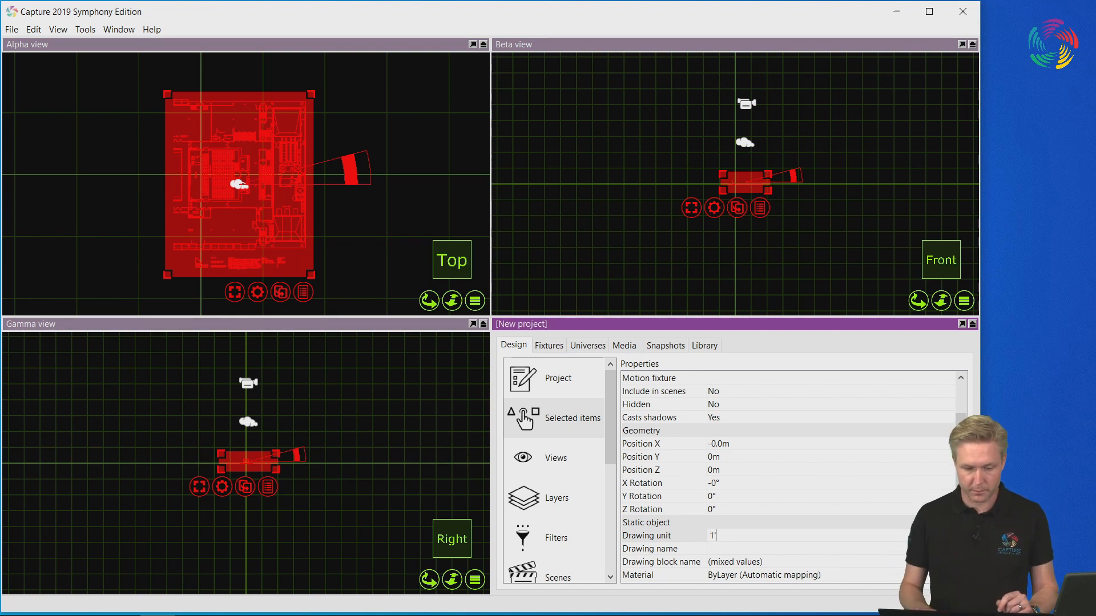
key(Return)
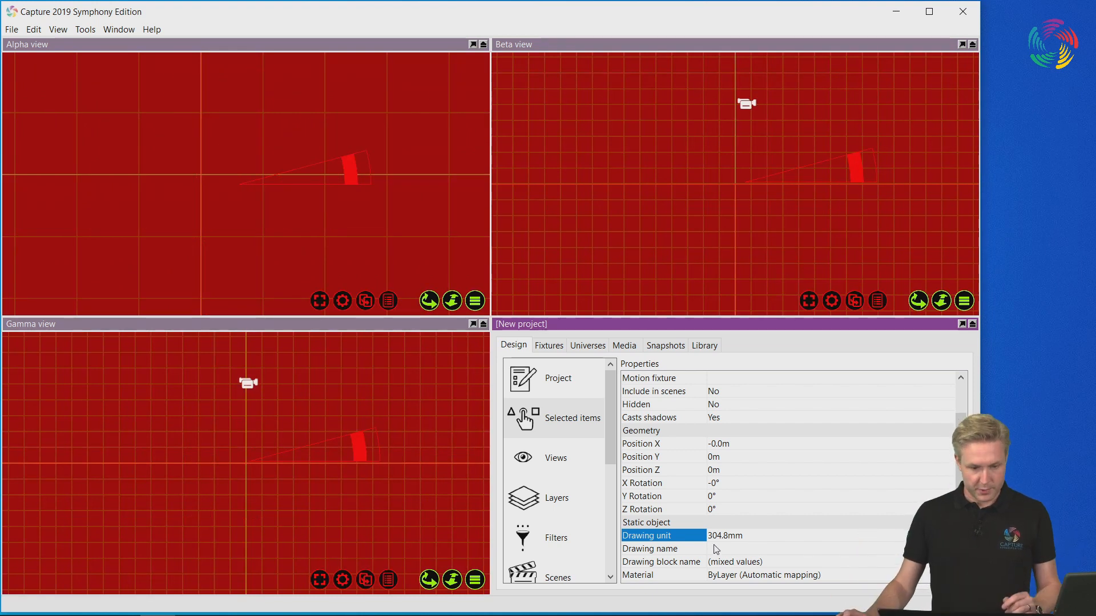
Set the drawing unit of the imported stage drawing to 1 inch (1").
scroll(234, 231, down, 5)
scroll(235, 228, down, 4)
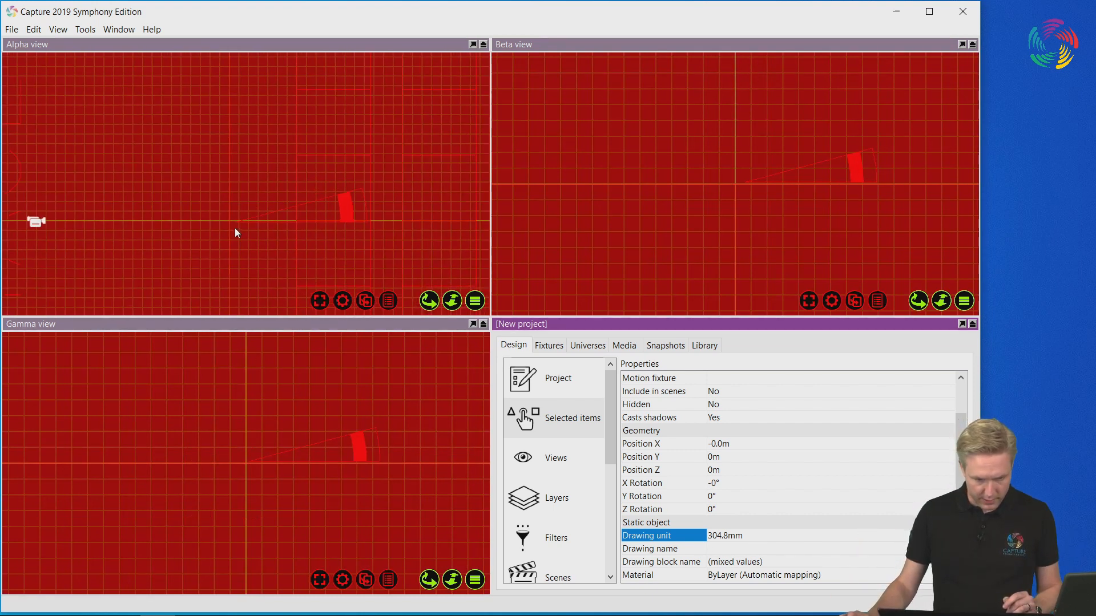
scroll(235, 228, down, 3)
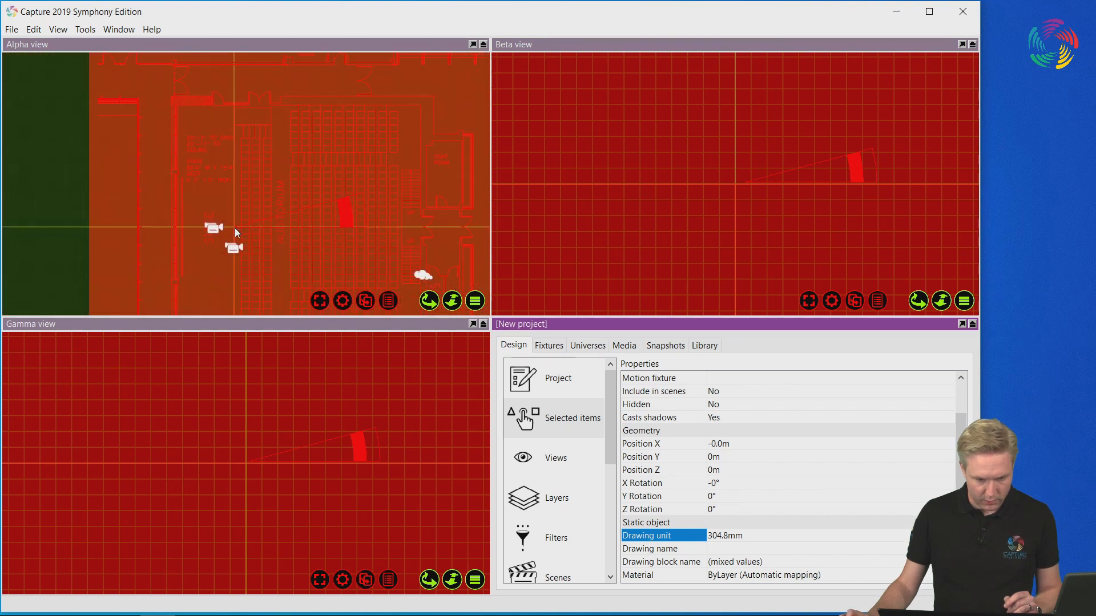
scroll(234, 227, up, 3)
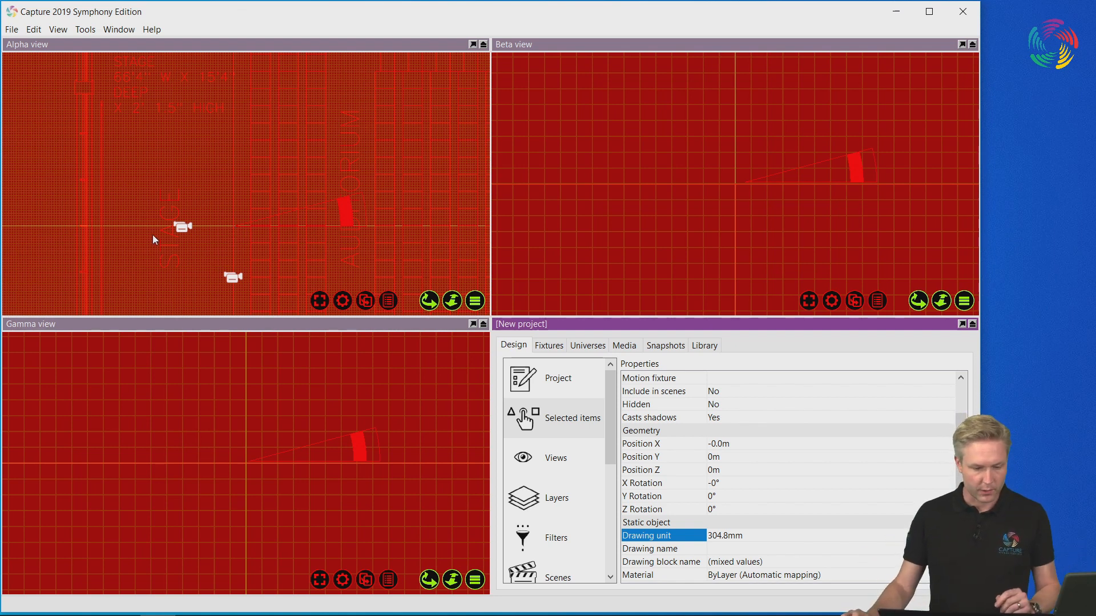
scroll(183, 257, down, 5)
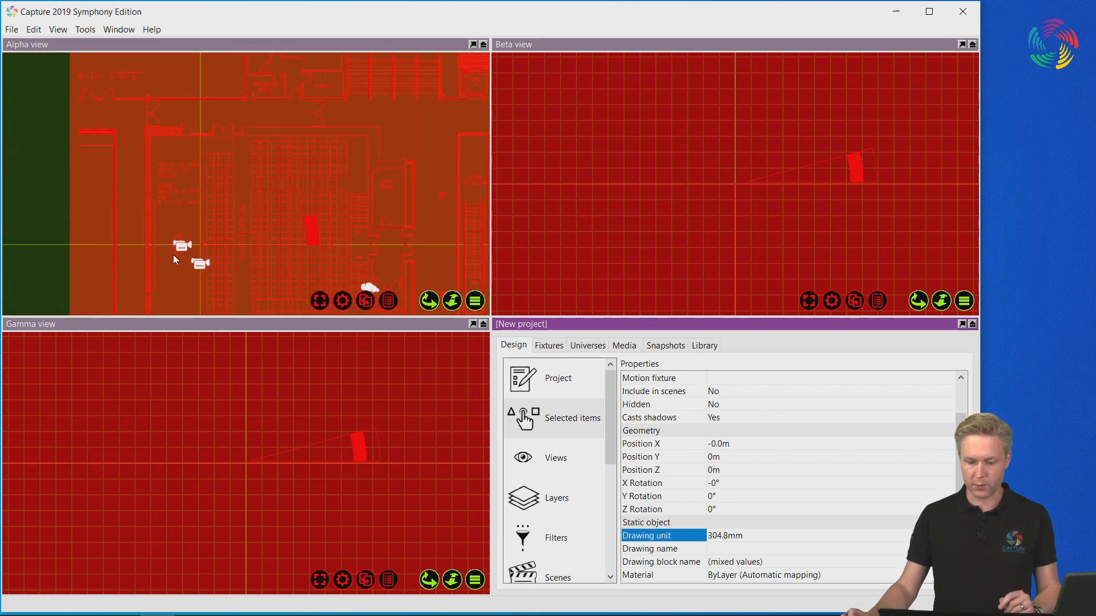
click(752, 534)
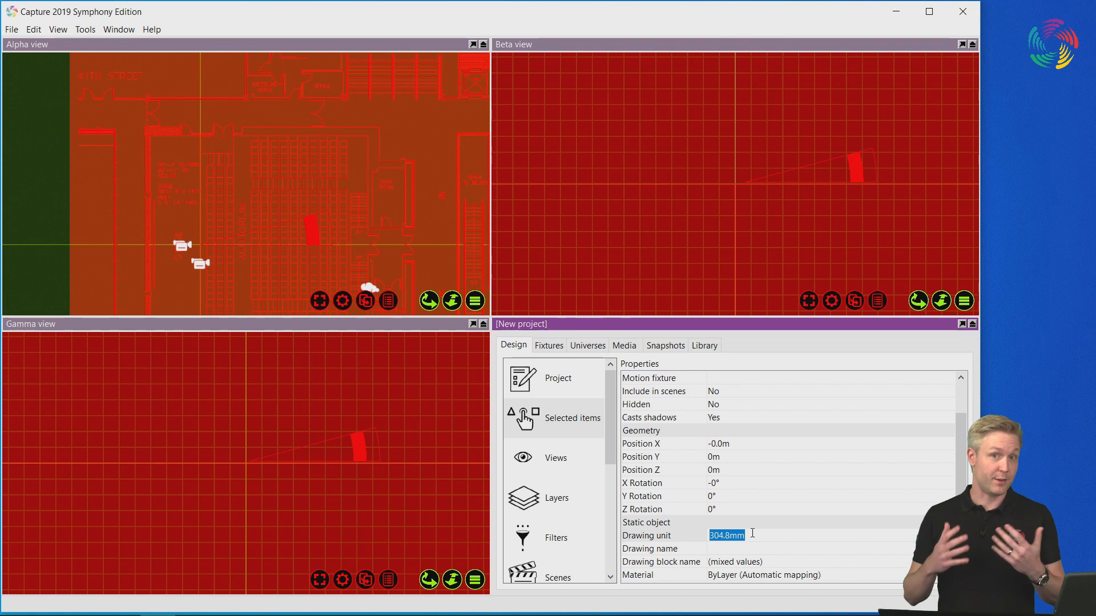
text(1)
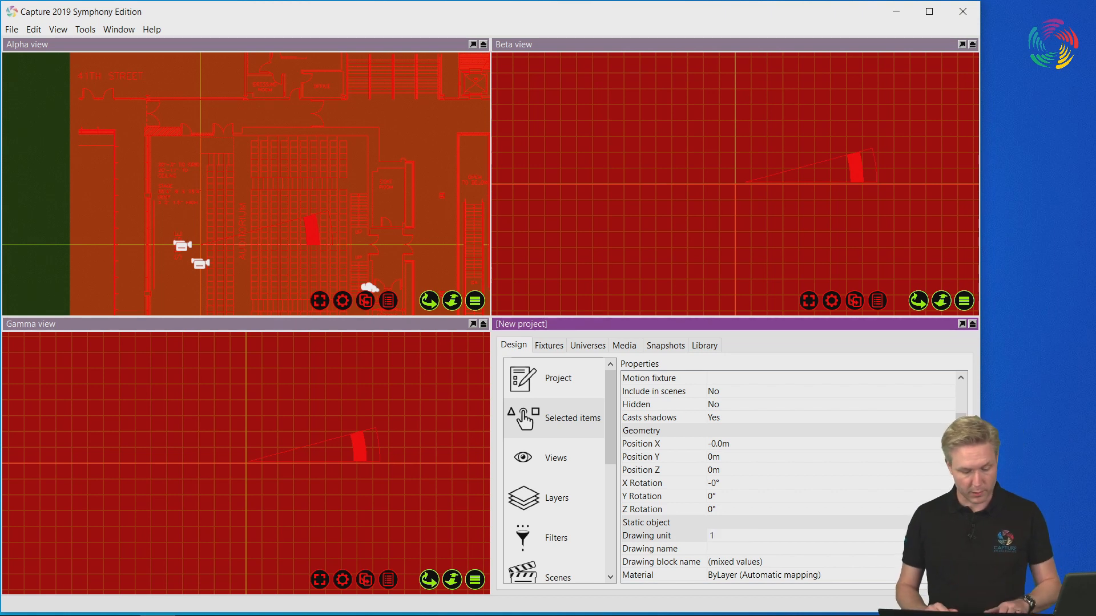
text(")
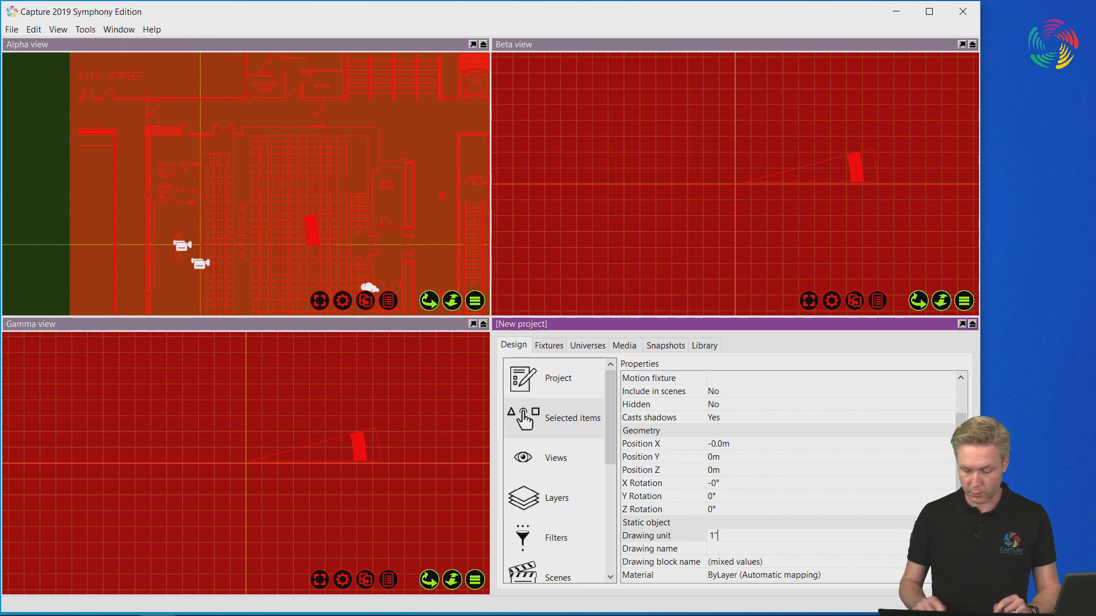
key(Return)
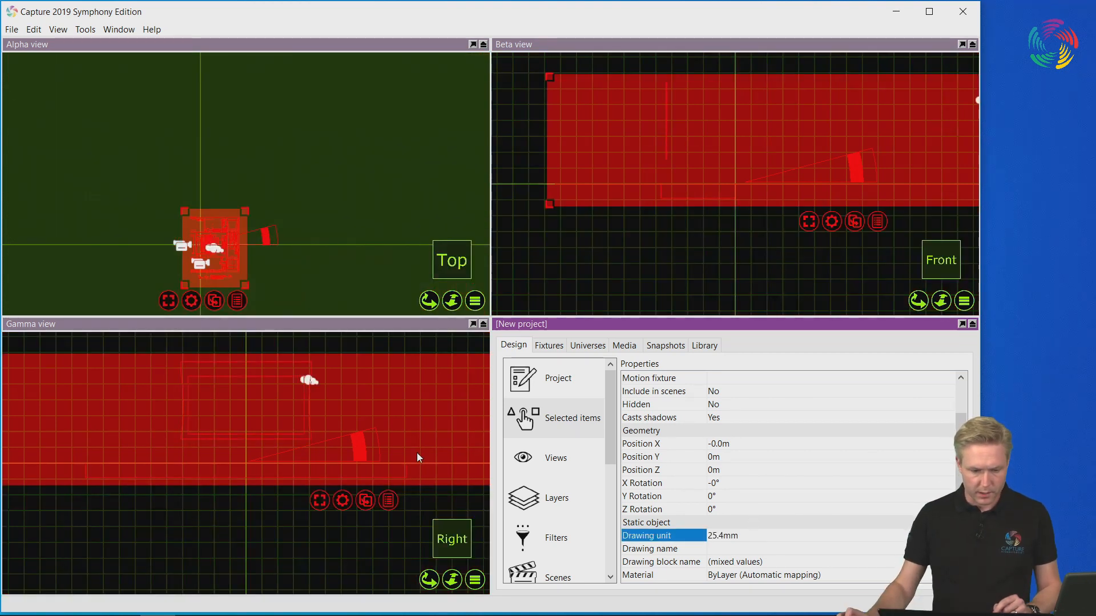
Maximize the top view and examine the stage area and its dimension notes against the grid to check the drawing's scale.
scroll(206, 261, up, 2)
scroll(206, 263, up, 5)
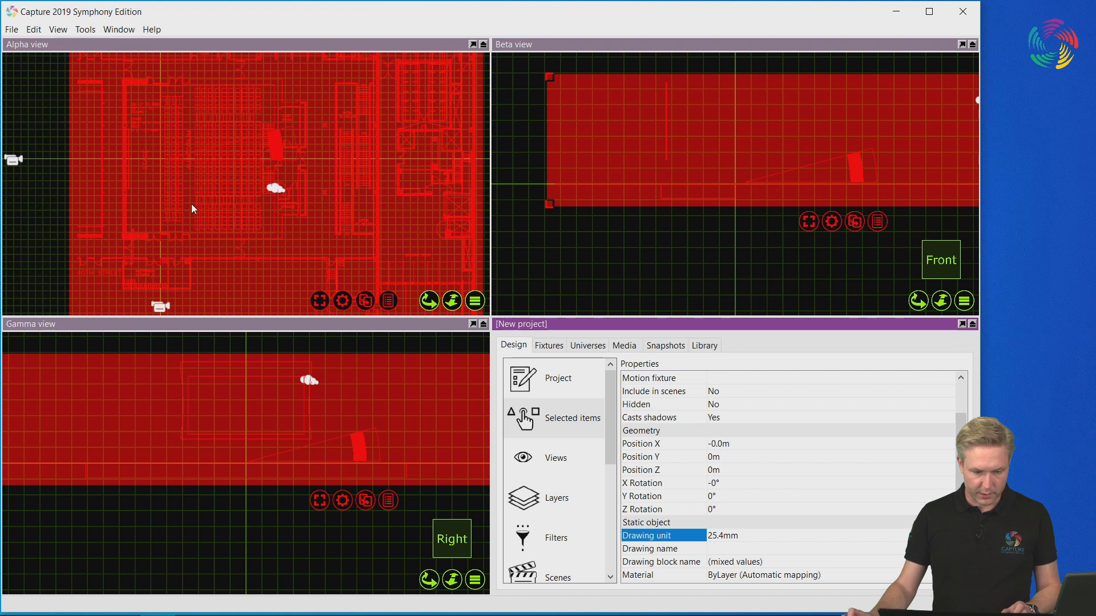
scroll(101, 163, up, 5)
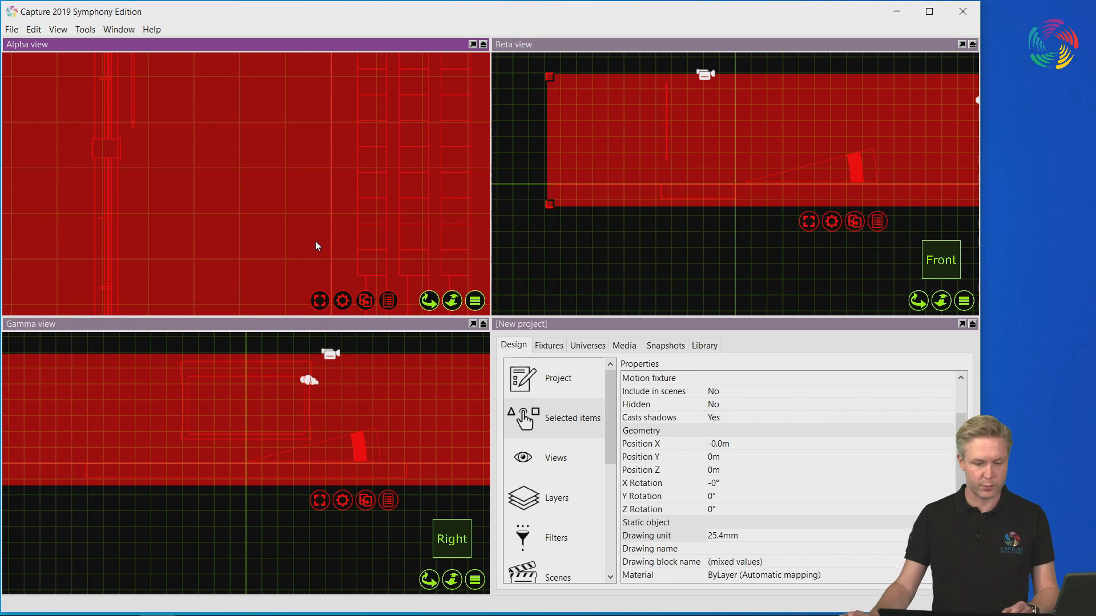
scroll(313, 245, down, 5)
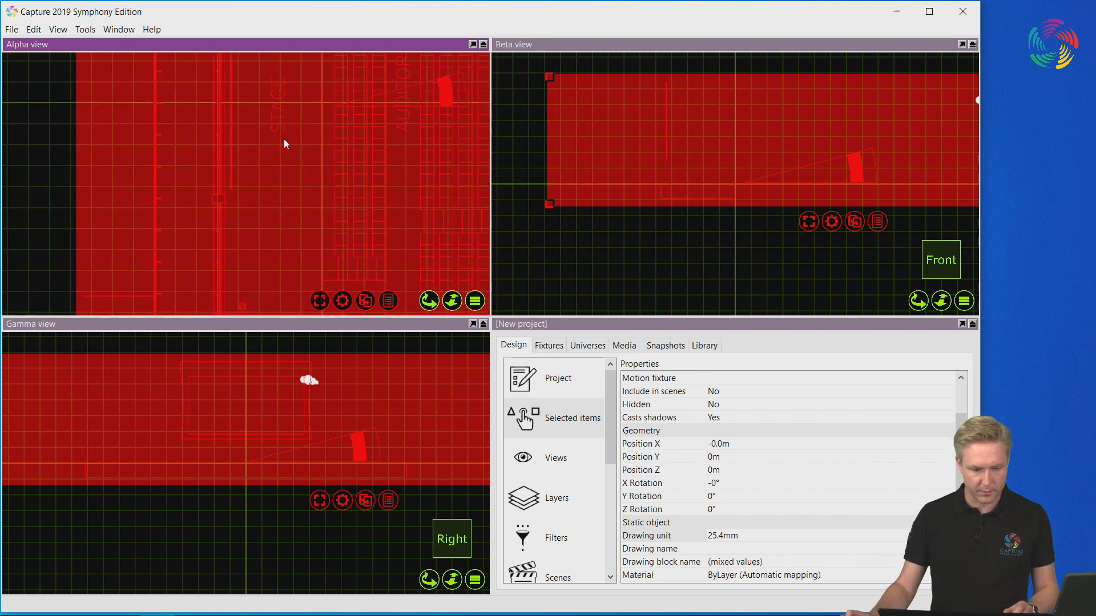
middle_drag(283, 141, 276, 334)
double_click(255, 45)
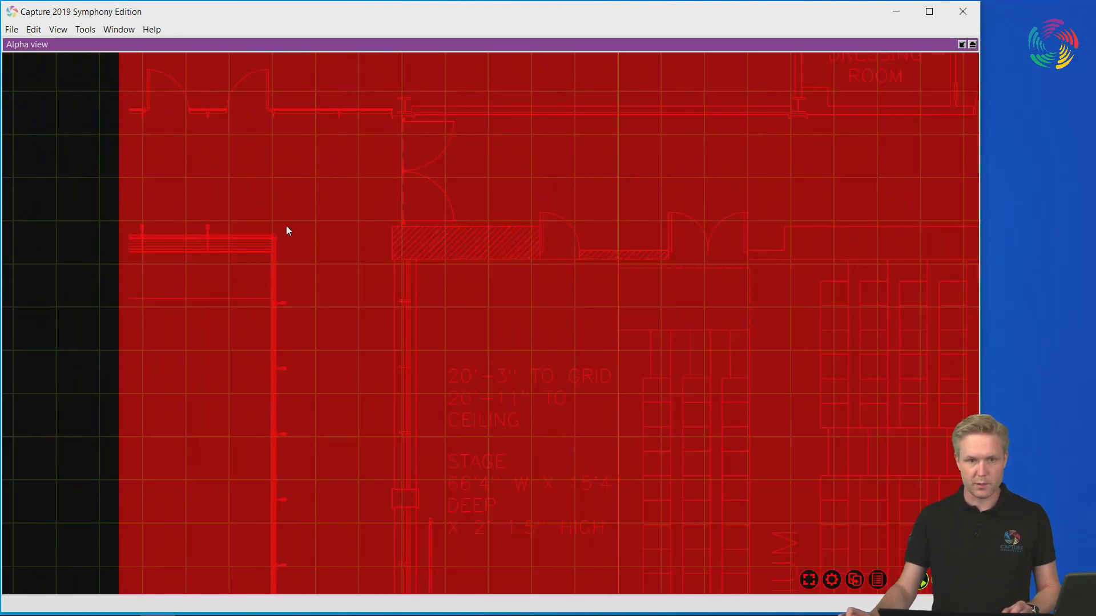
scroll(527, 439, up, 4)
middle_drag(452, 421, 411, 253)
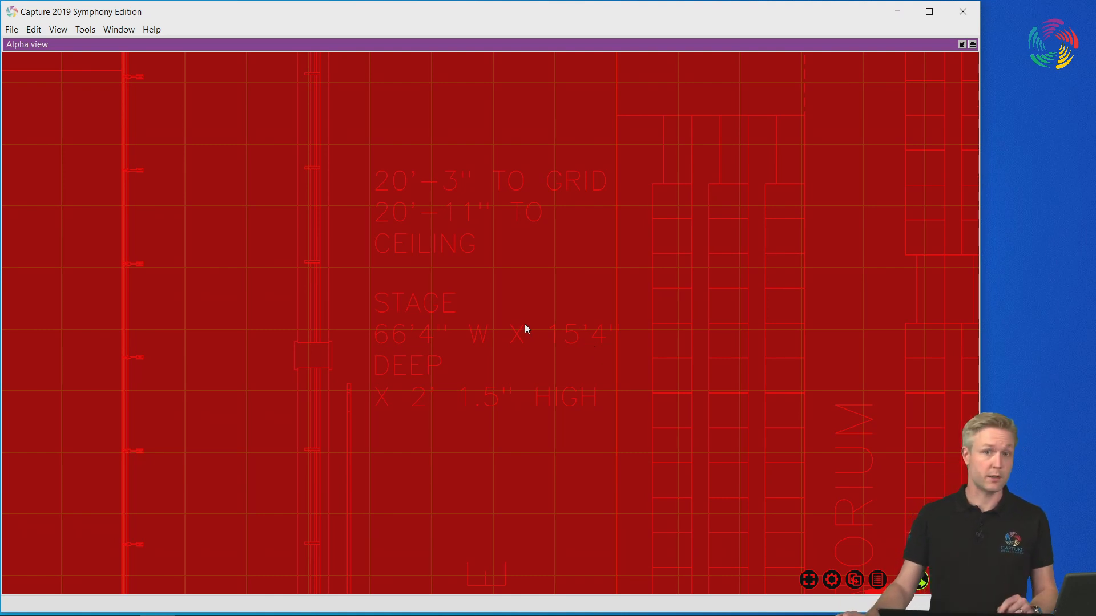
scroll(522, 317, down, 2)
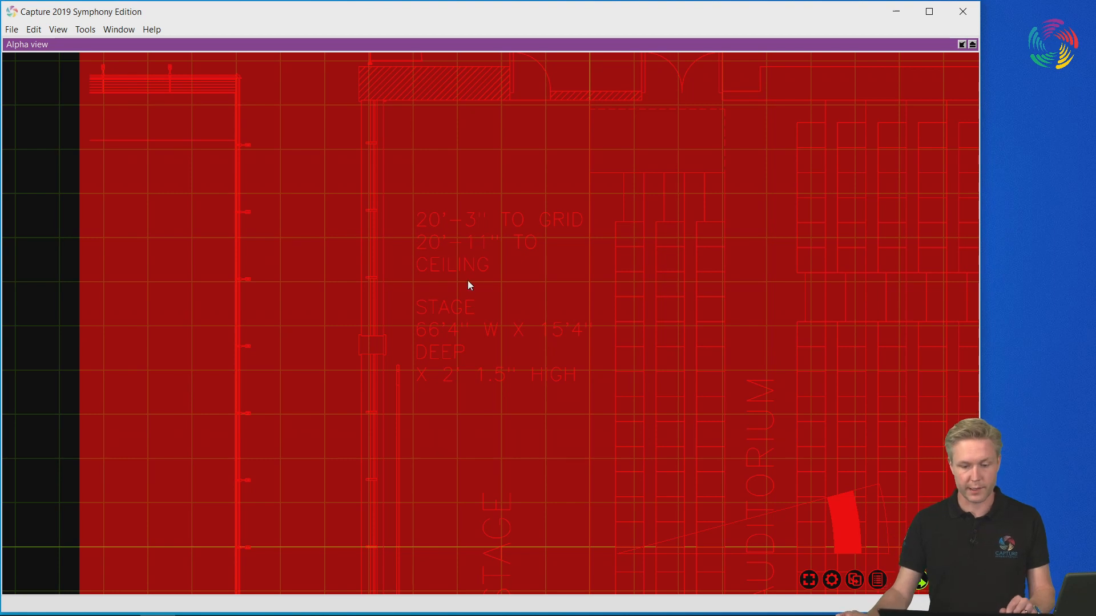
scroll(469, 292, down, 4)
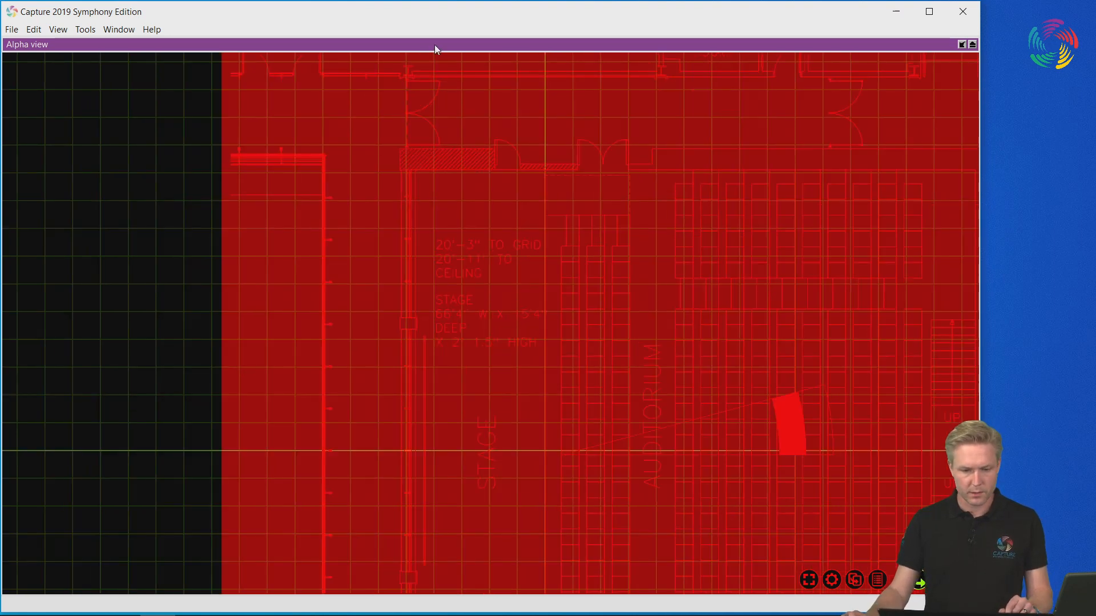
Restore the multi-view layout, deselect the drawing and orbit the front view to examine the imported geometry in 3D.
double_click(434, 44)
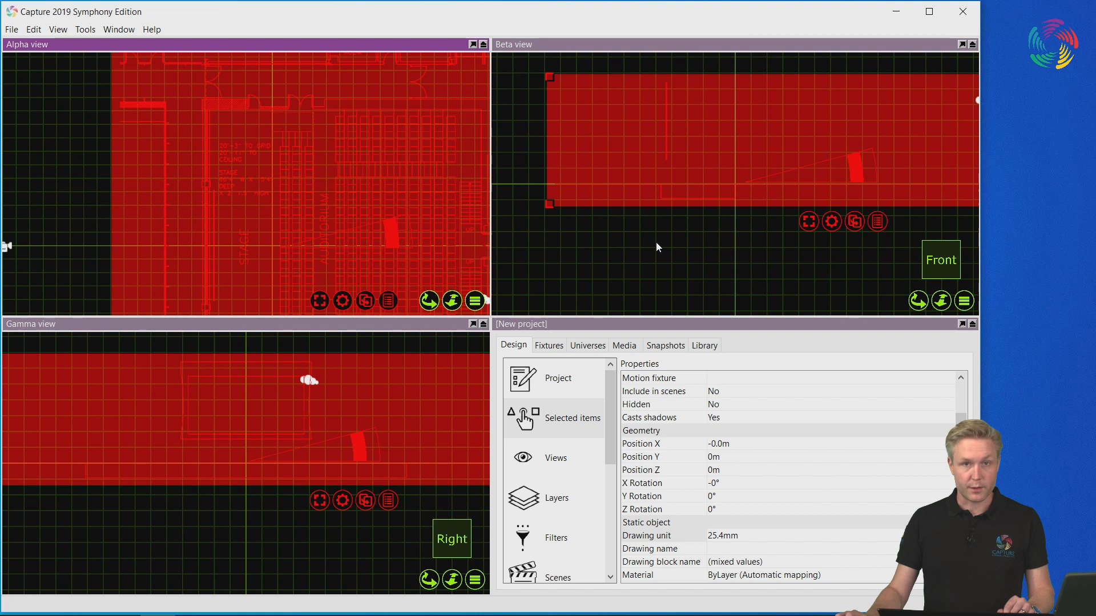
click(639, 256)
click(640, 257)
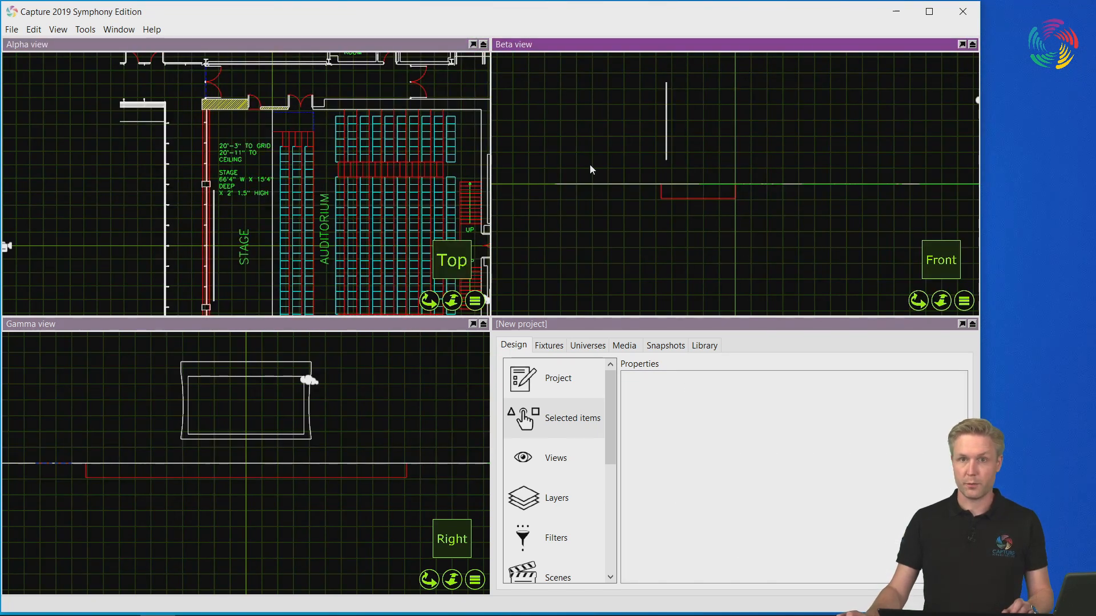
middle_drag(725, 252, 634, 298)
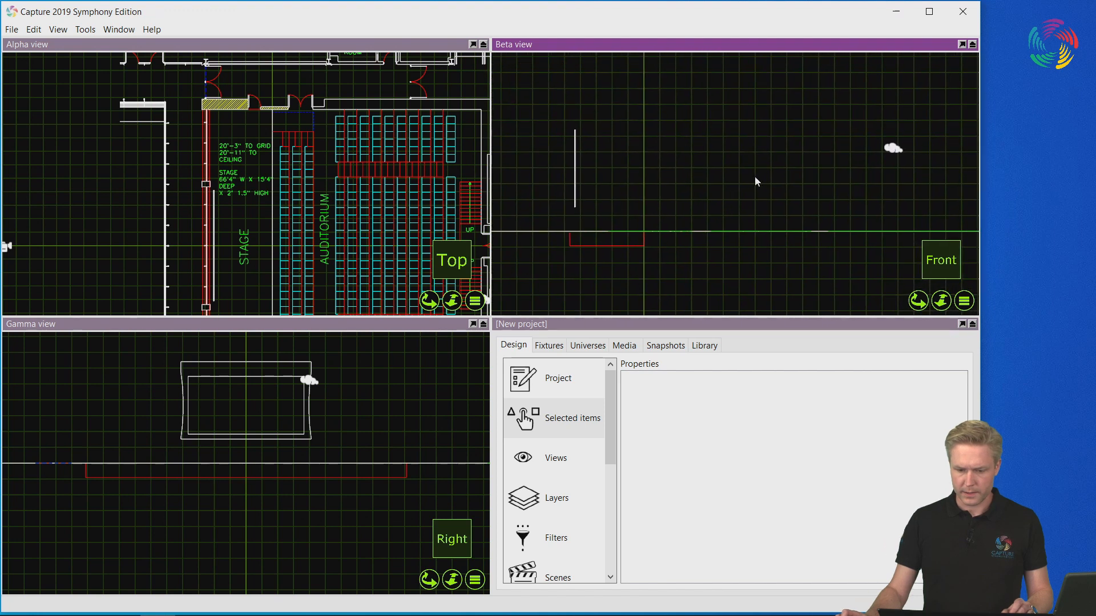
scroll(747, 180, down, 2)
scroll(750, 185, down, 1)
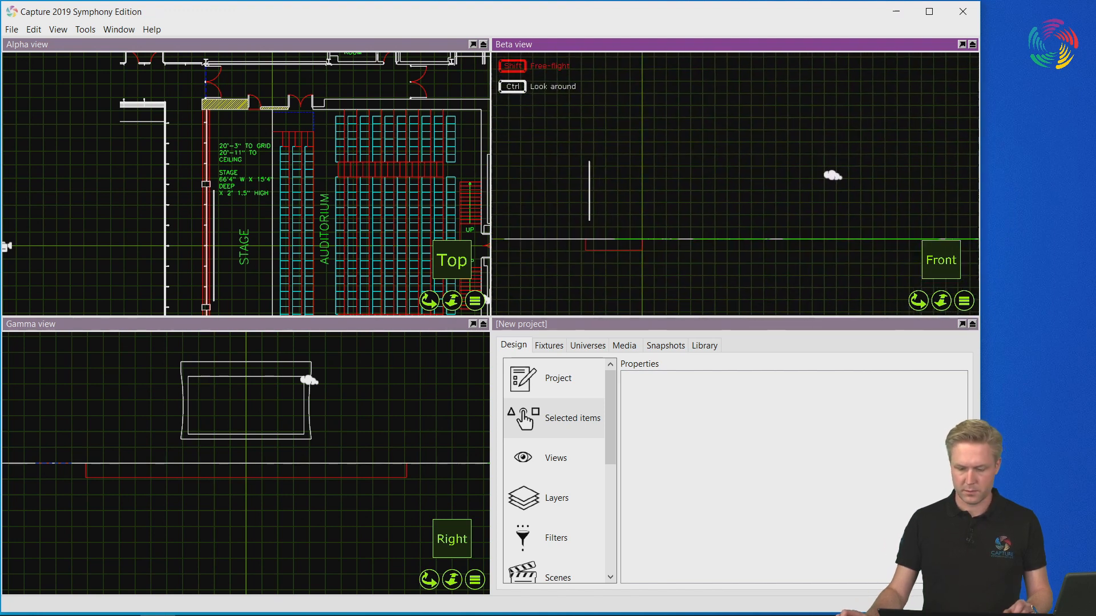
scroll(750, 185, down, 1)
right_drag(750, 181, 765, 220)
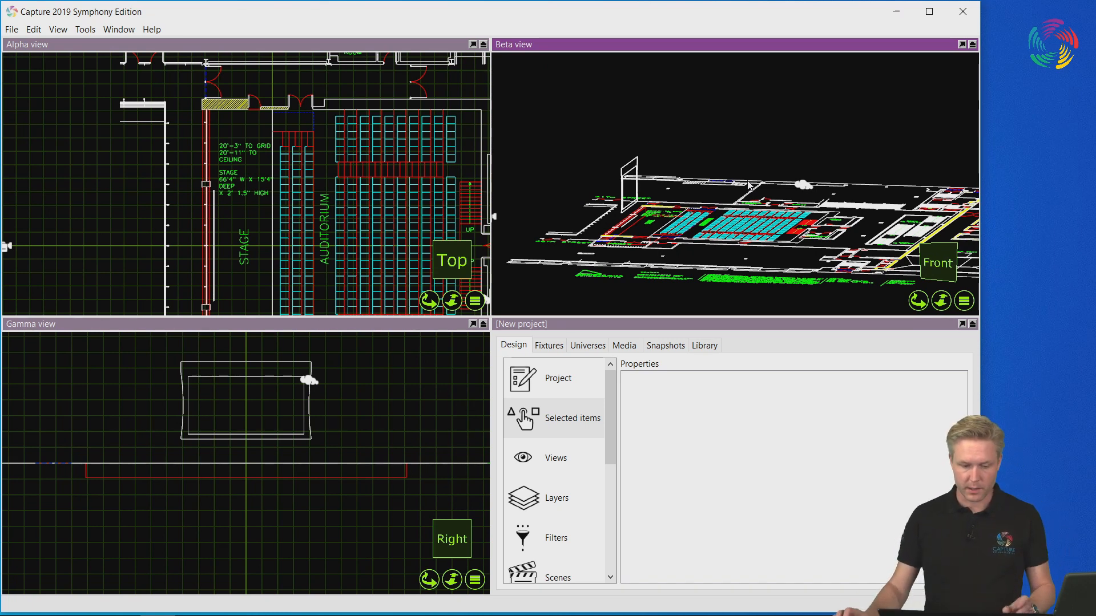
mouse_move(719, 209)
right_down()
mouse_move(716, 171)
mouse_move(715, 204)
right_up()
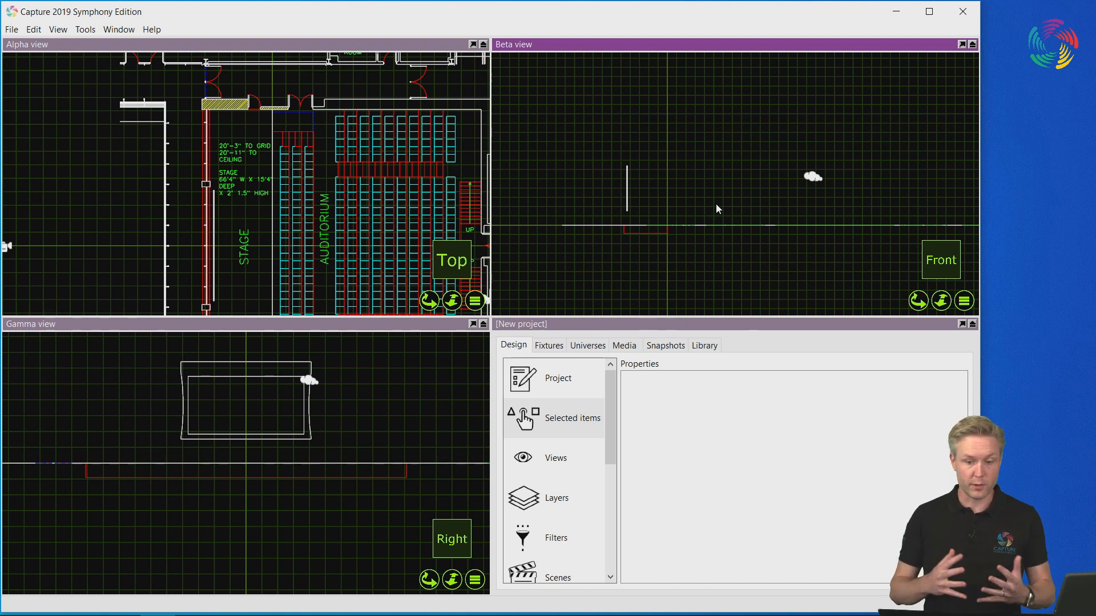
scroll(632, 199, up, 2)
right_drag(652, 192, 663, 155)
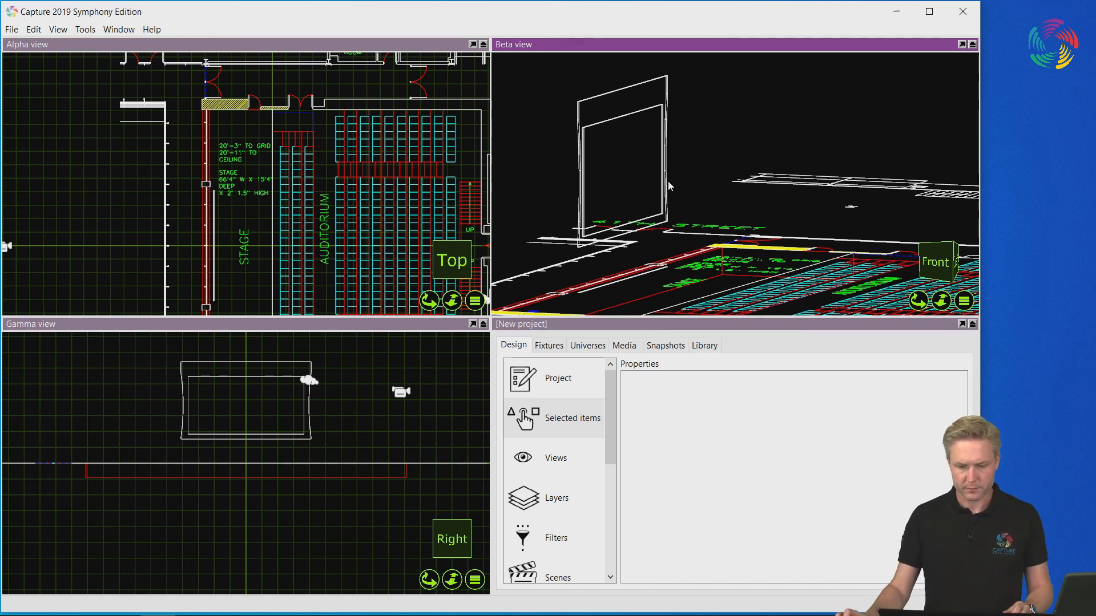
Maximize the top view to examine the whole venue plan and its orientation, then return to the multi-view layout.
click(275, 41)
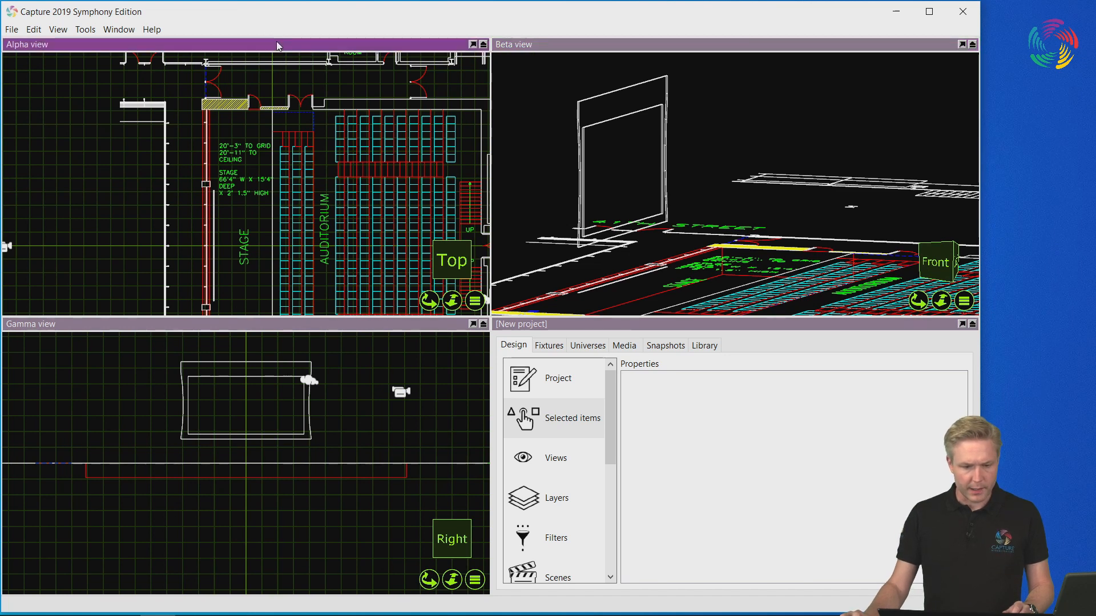
double_click(276, 41)
scroll(394, 374, down, 6)
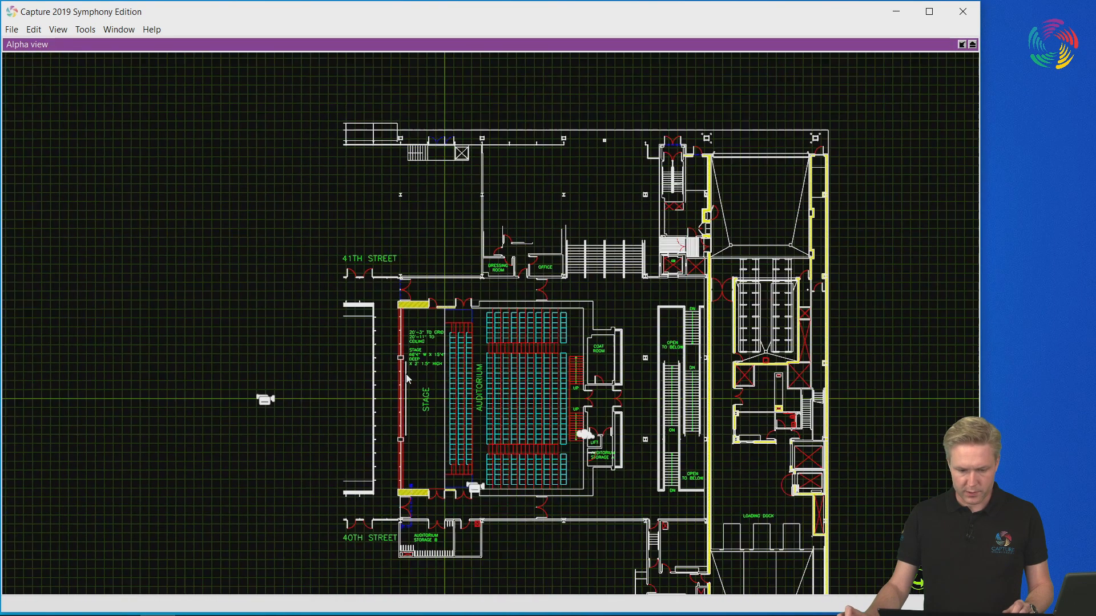
middle_drag(489, 436, 387, 369)
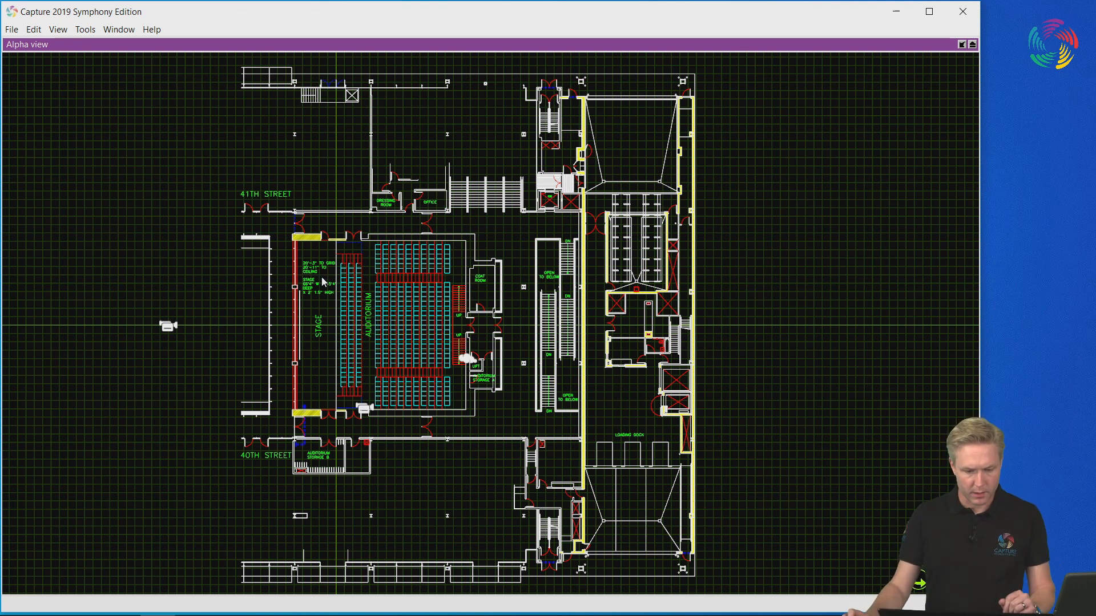
scroll(321, 276, up, 2)
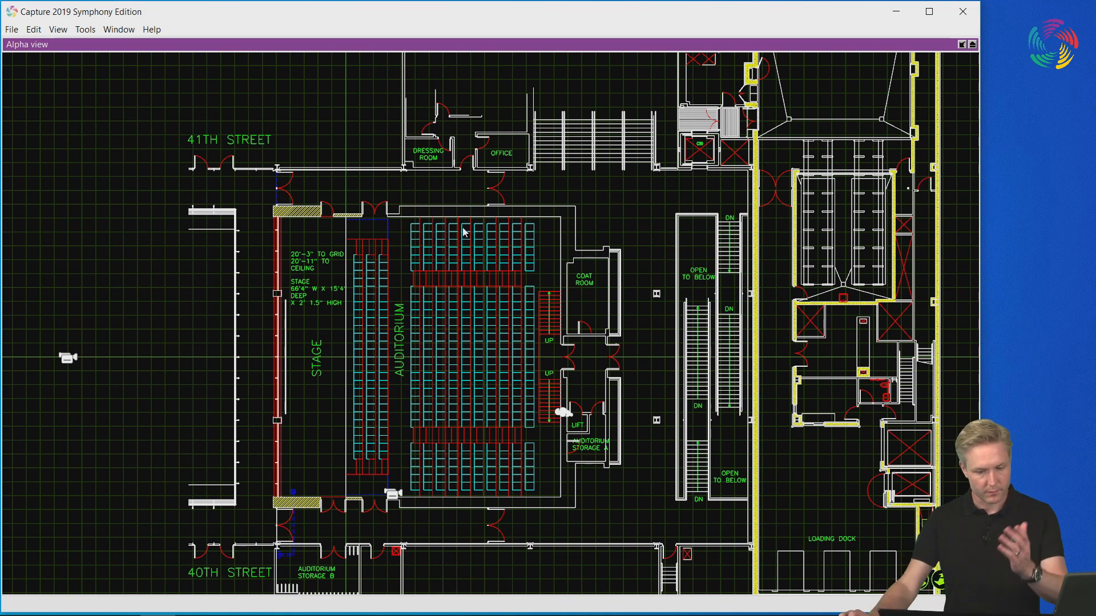
scroll(462, 233, down, 2)
double_click(442, 45)
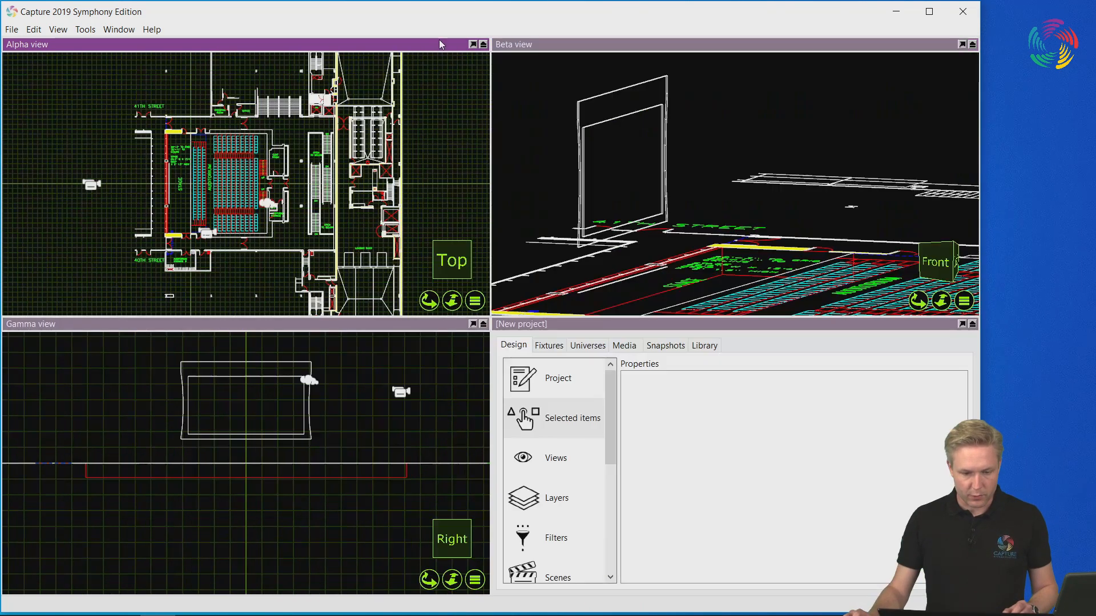
scroll(316, 238, down, 3)
mouse_move(229, 134)
mouse_down()
mouse_move(346, 305)
mouse_move(371, 307)
mouse_up()
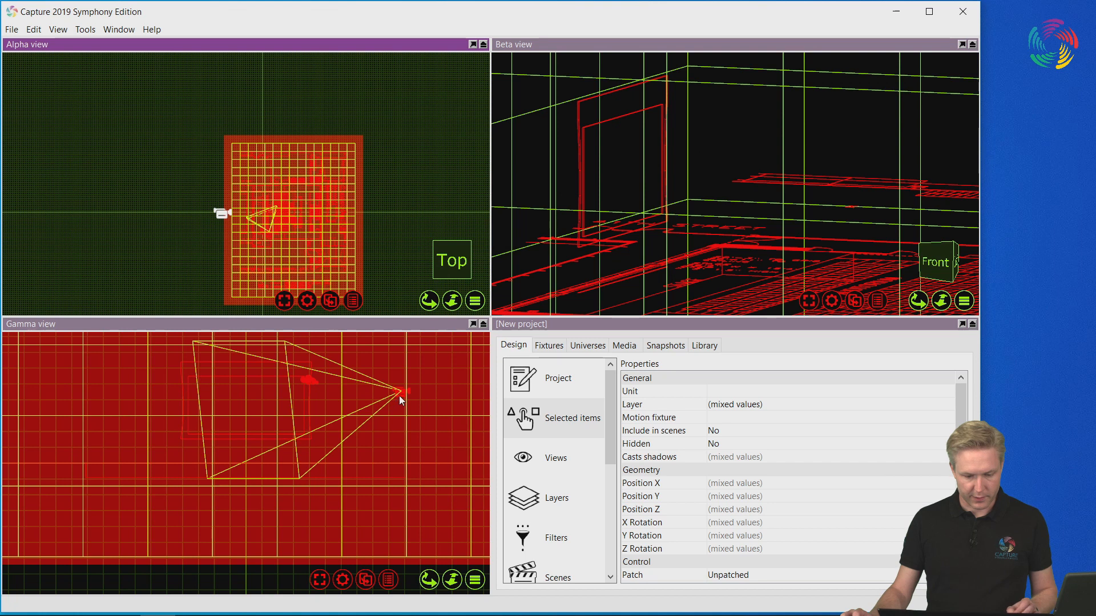
click(690, 134)
Select the whole imported drawing without the cameras and cloud object, and rotate it to a Y rotation of -90°.
scroll(685, 152, down, 3)
middle_drag(683, 153, 684, 153)
scroll(686, 158, down, 3)
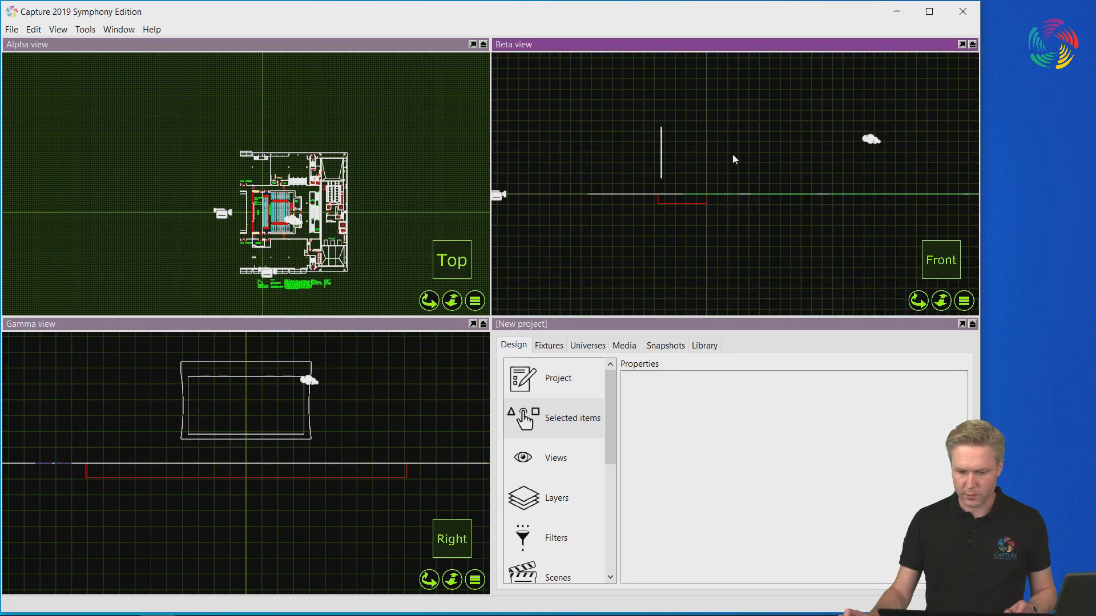
scroll(805, 205, down, 1)
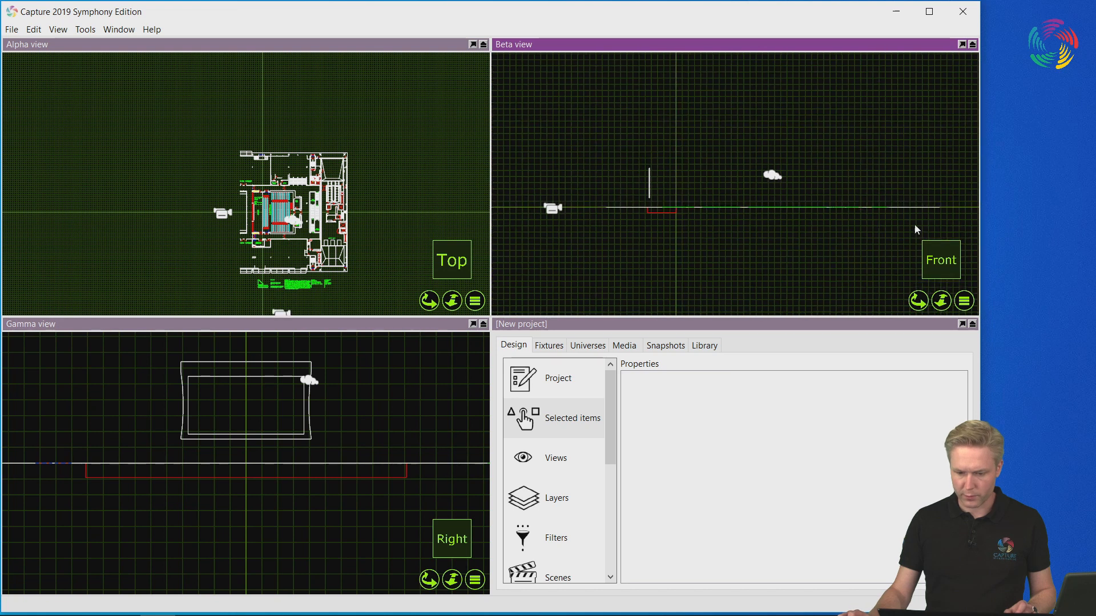
drag(597, 153, 949, 226)
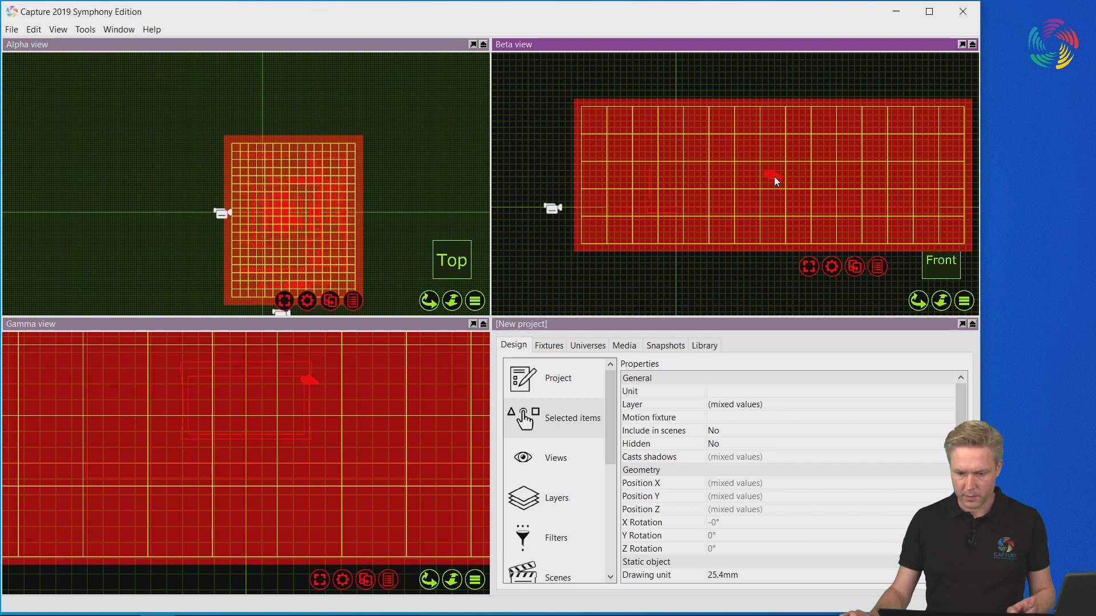
click(745, 178)
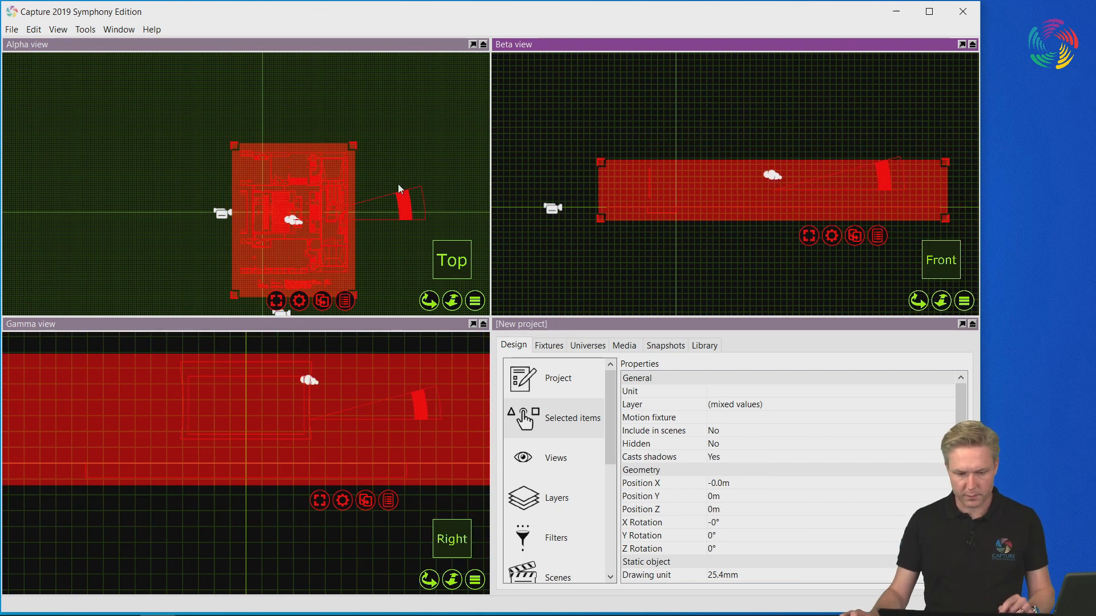
click(276, 45)
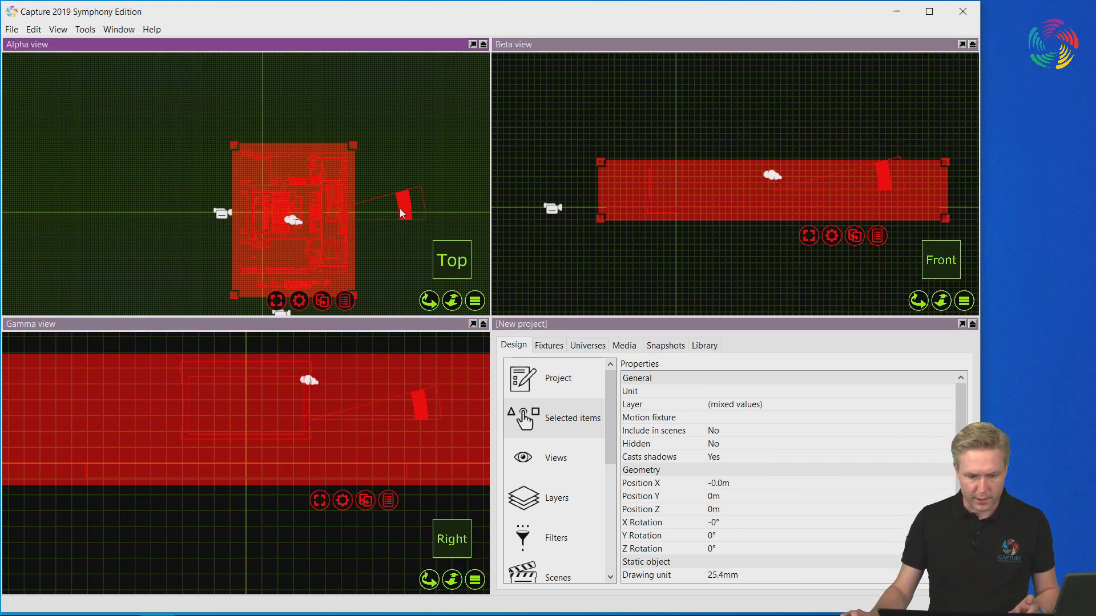
shift+drag(405, 209, 300, 314)
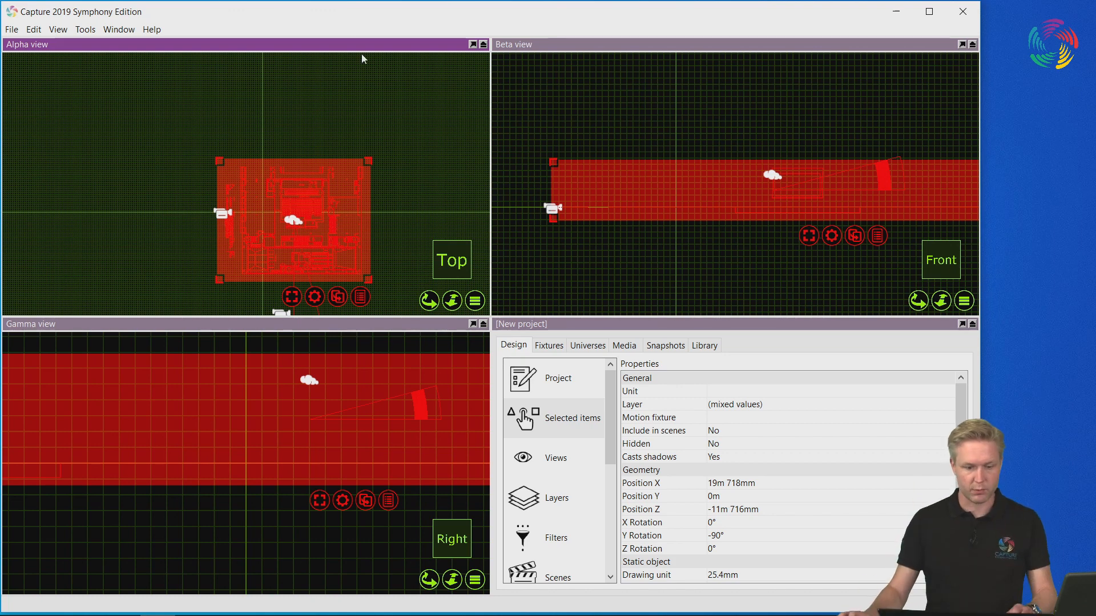
Move the drawing so the stage's front edge is centred on the grid origin, at about X 118.5 mm and Z 9.1 mm.
double_click(346, 45)
scroll(563, 320, up, 4)
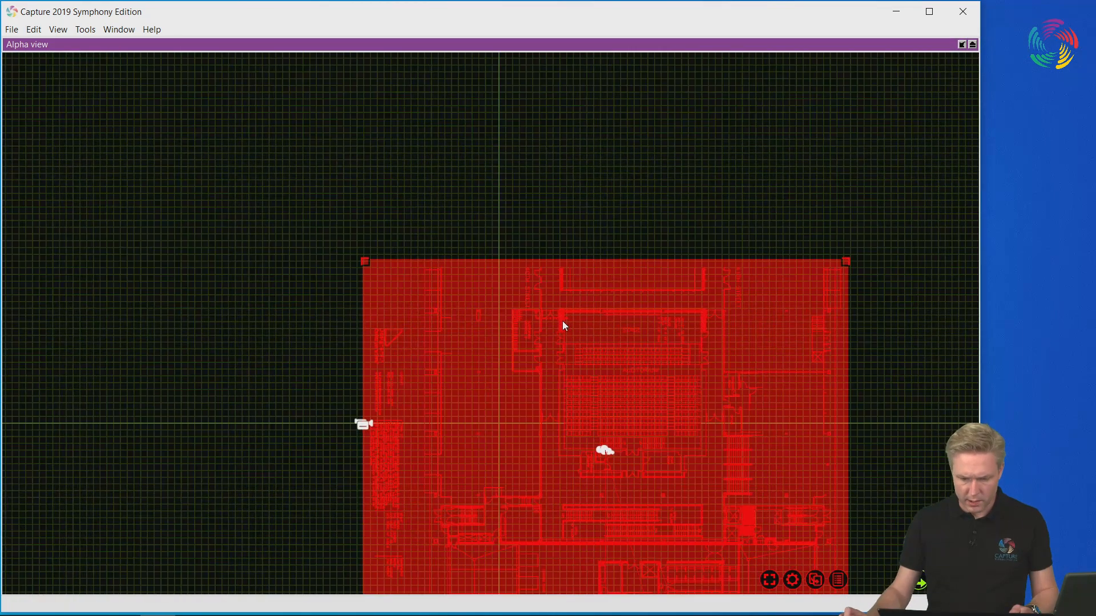
drag(700, 335, 514, 403)
scroll(484, 450, up, 5)
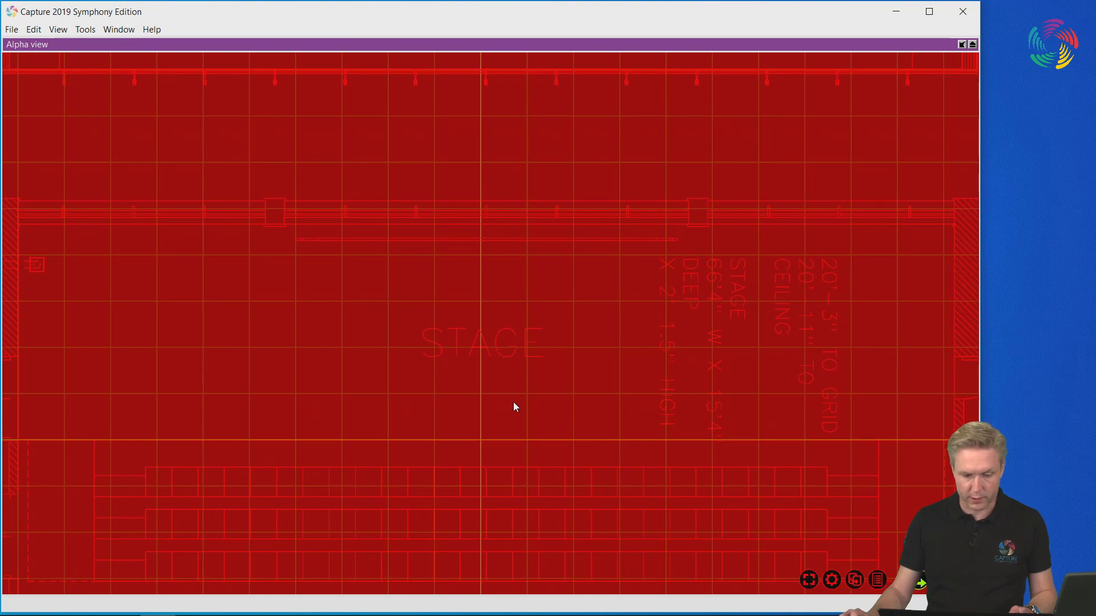
double_click(512, 43)
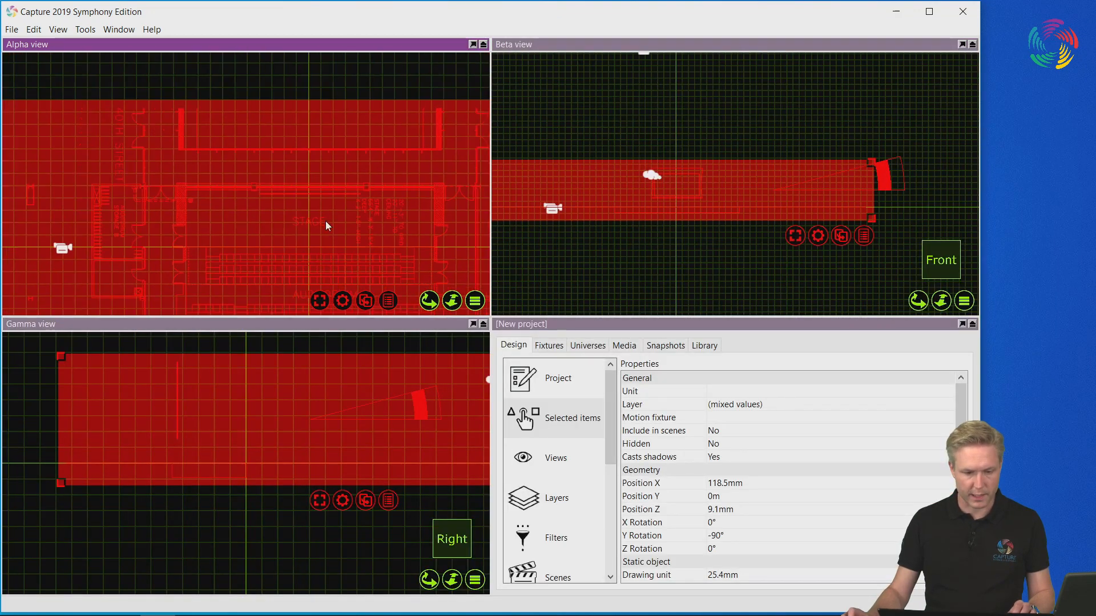
click(293, 77)
scroll(310, 194, up, 4)
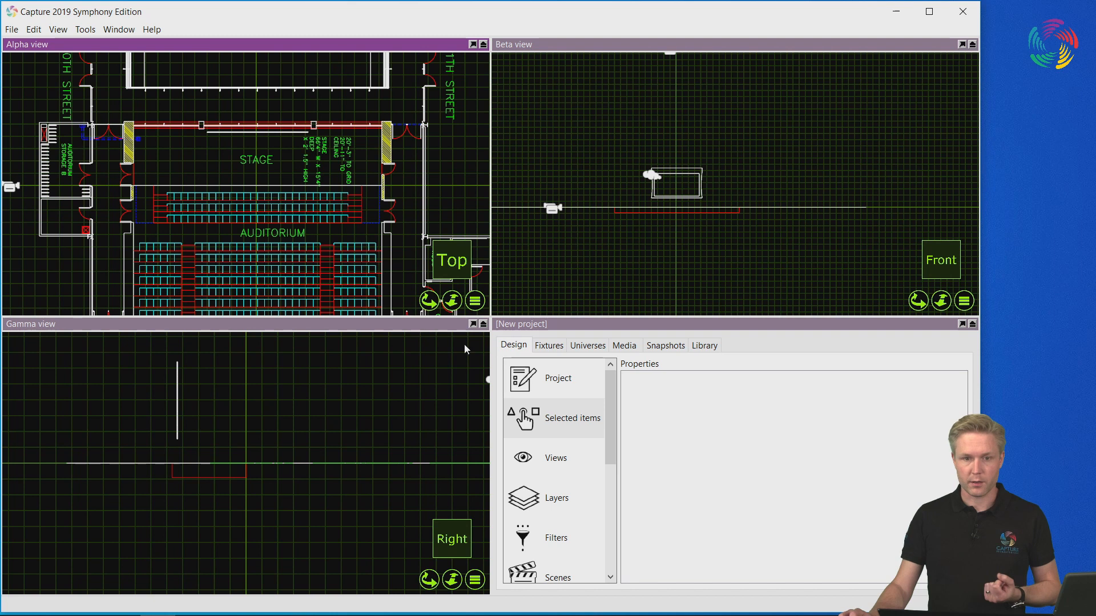
Display the project's layer list, select V-PLAN-HATCH and examine the stage's dimension notes in the top view.
click(551, 511)
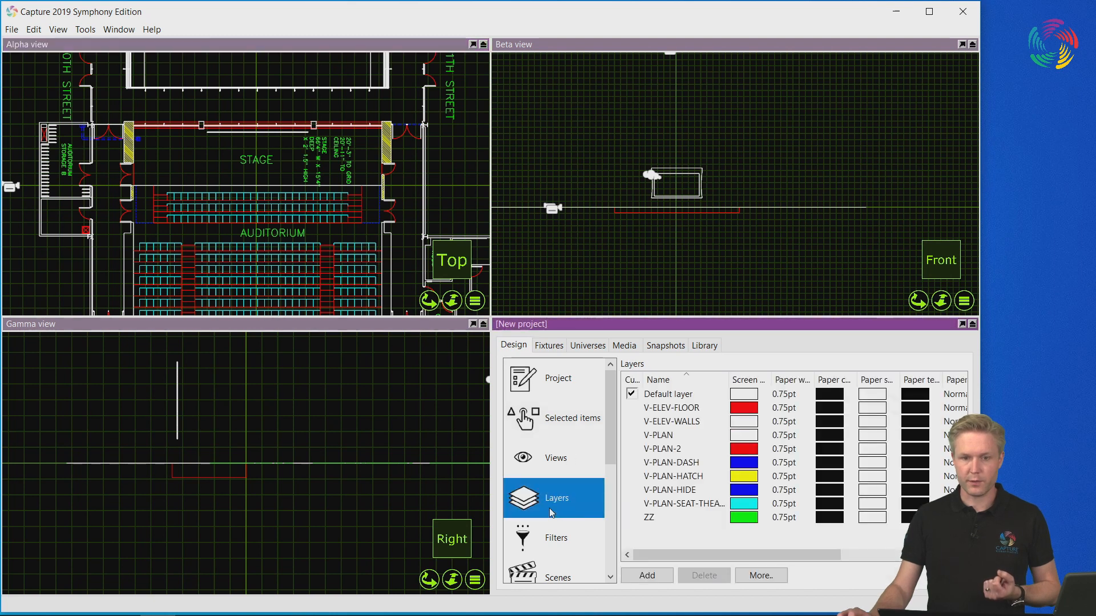
click(707, 479)
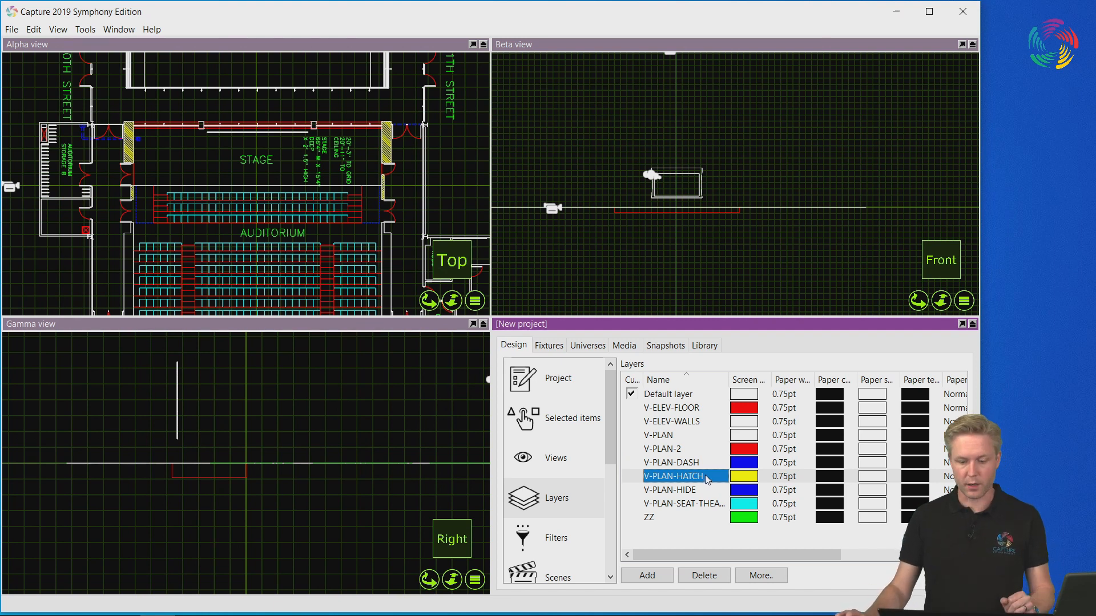
scroll(343, 169, up, 5)
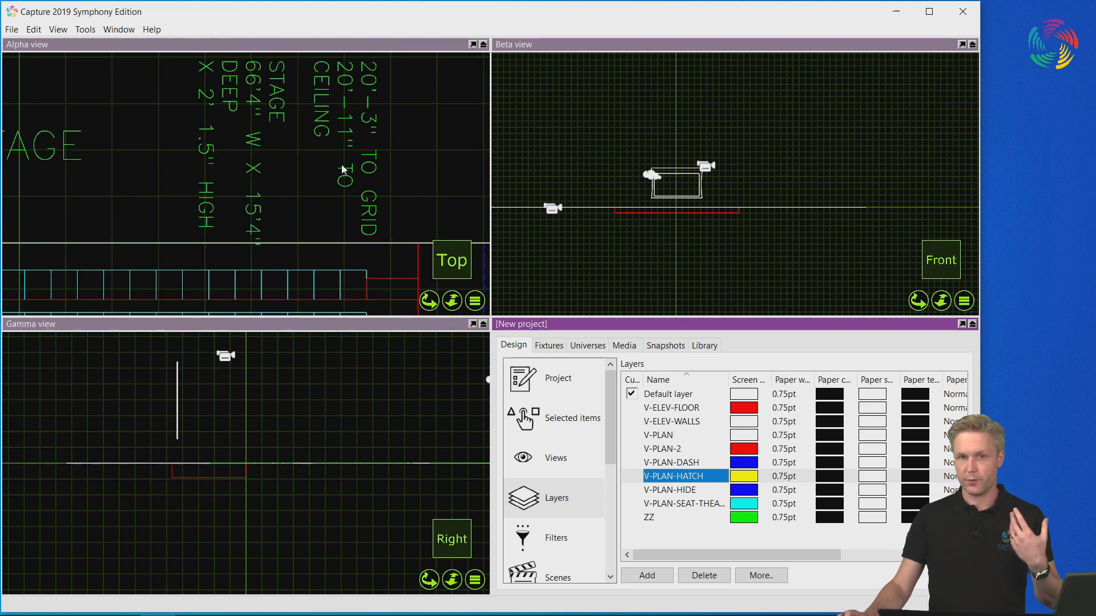
scroll(343, 170, down, 5)
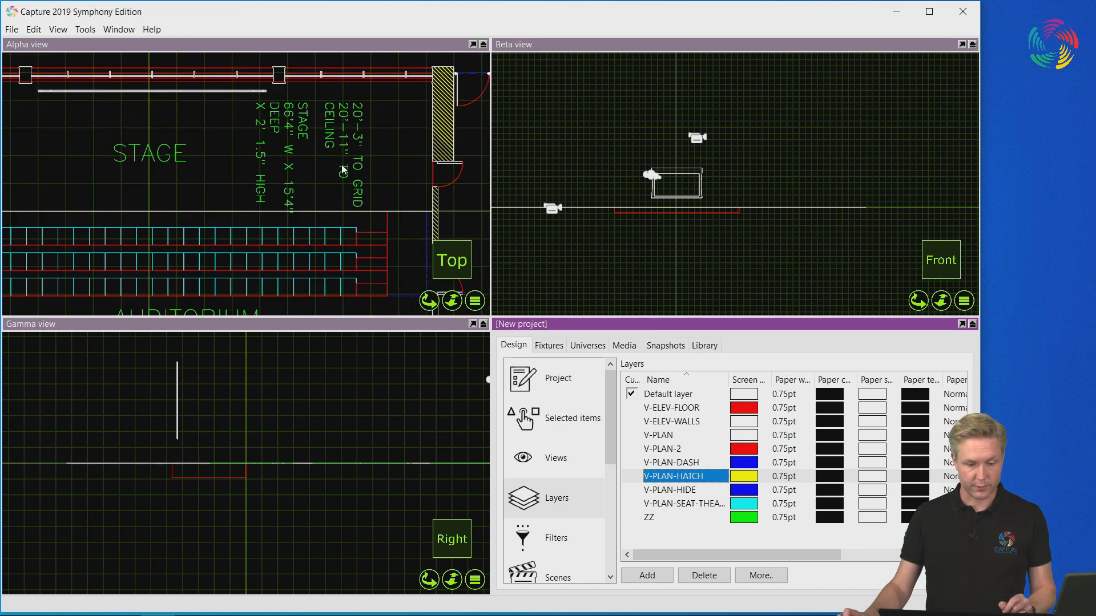
Add a new filter to the project and name it Clean.
click(583, 537)
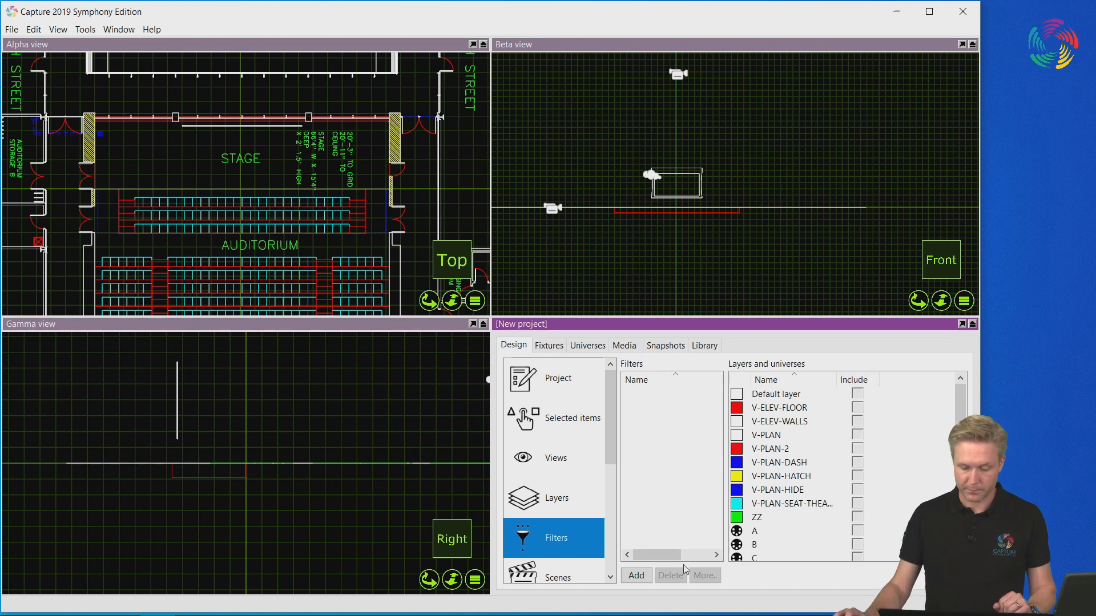
click(636, 575)
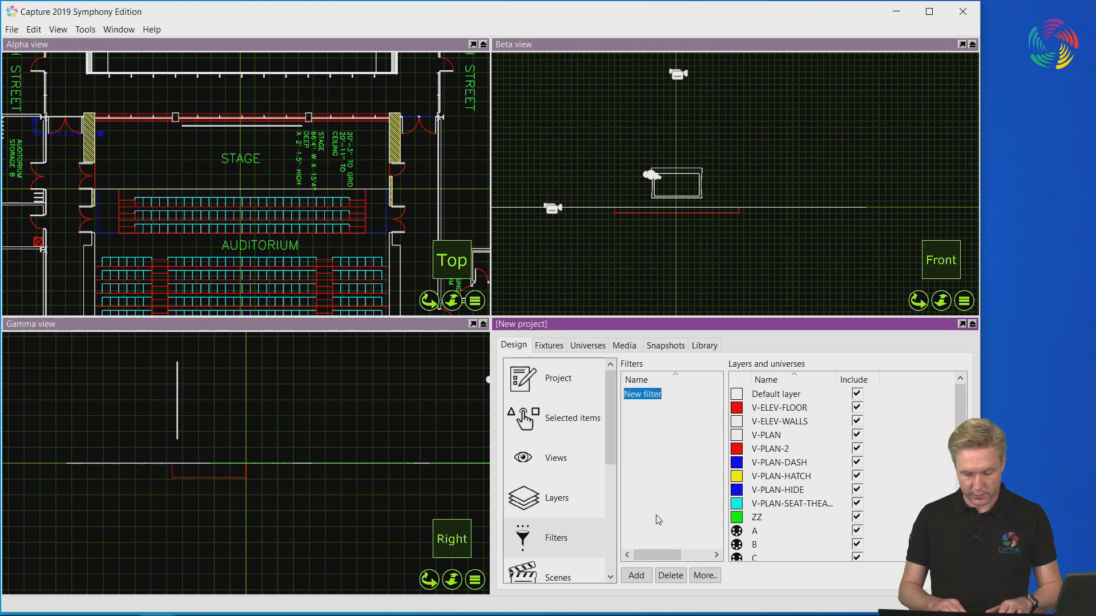
text(cad)
key(BackSpace)
key(BackSpace)
key(BackSpace)
text(Clean)
key(Return)
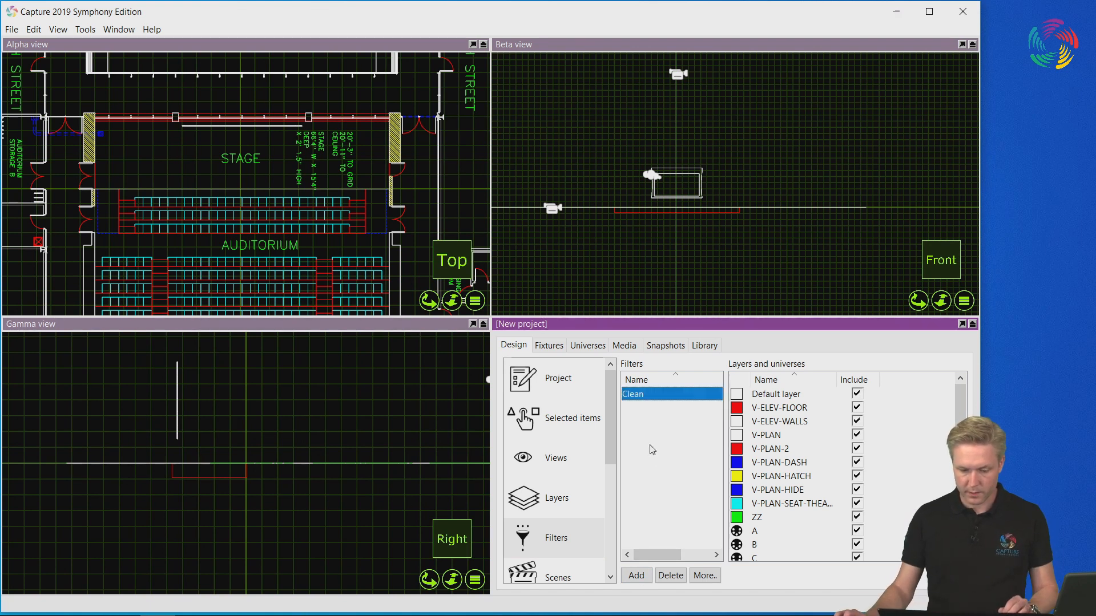
Exclude the ZZ layer from the Clean filter and apply the filter to all views.
click(857, 518)
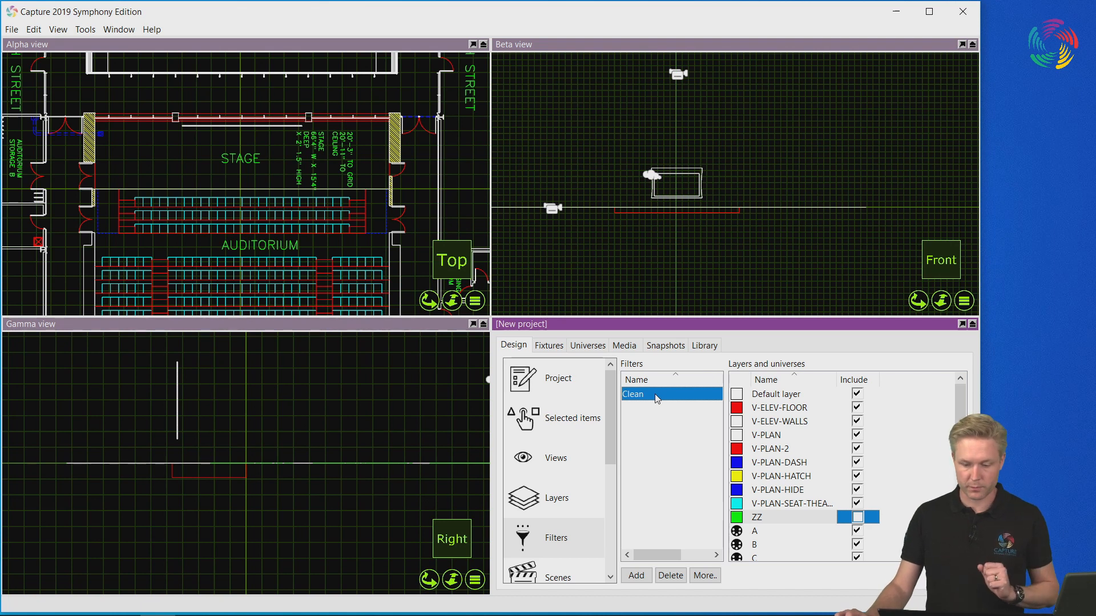
click(711, 578)
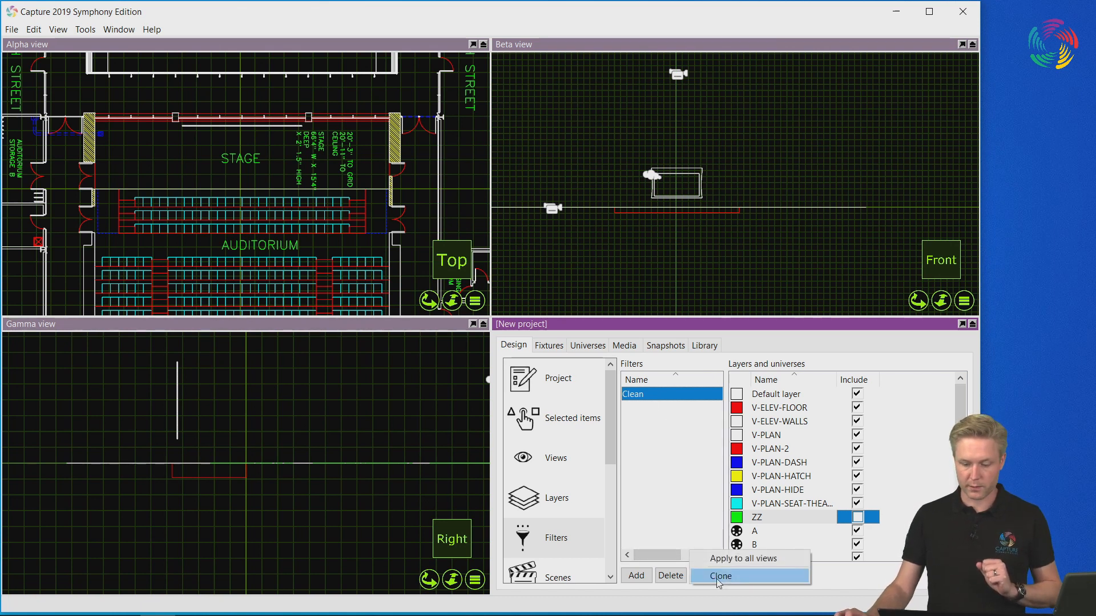
click(743, 559)
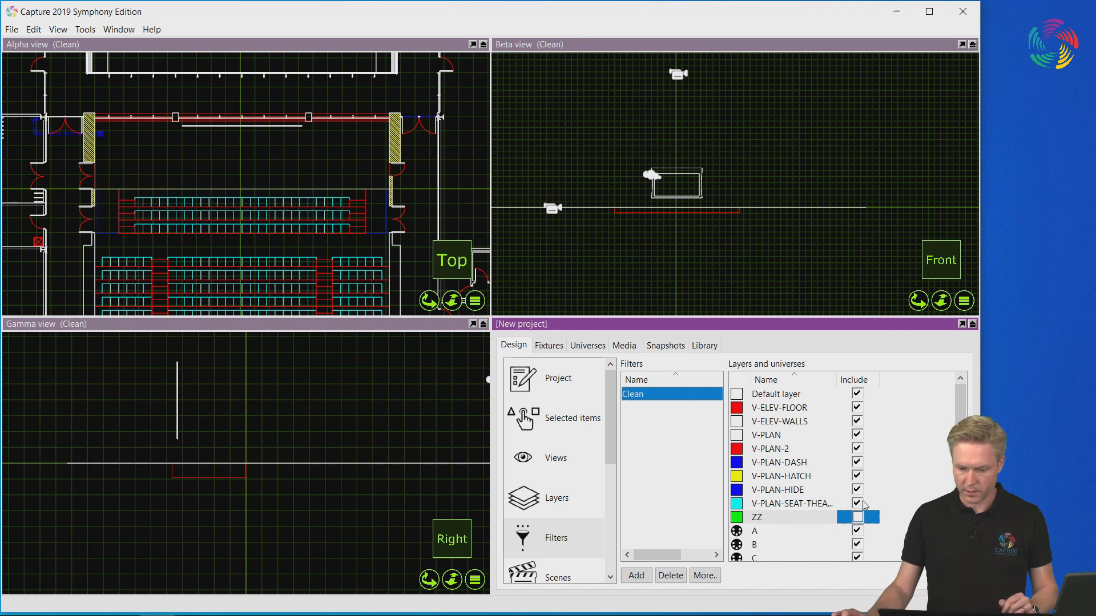
Exclude the V-PLAN-HATCH, V-PLAN-2 and V-ELEV-FLOOR layers from the Clean filter.
click(857, 476)
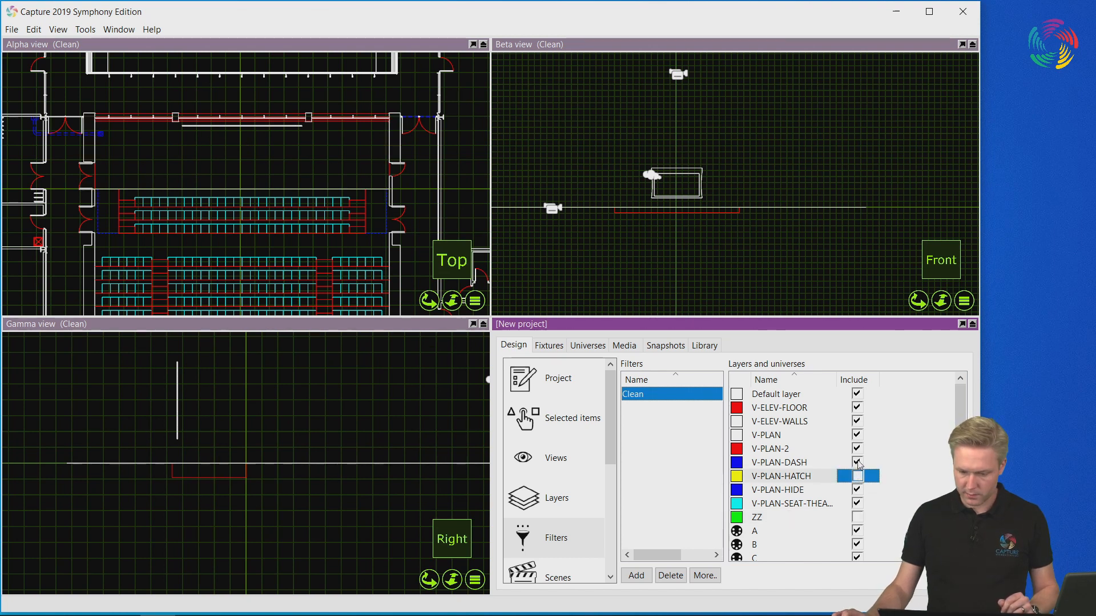
click(857, 449)
click(856, 408)
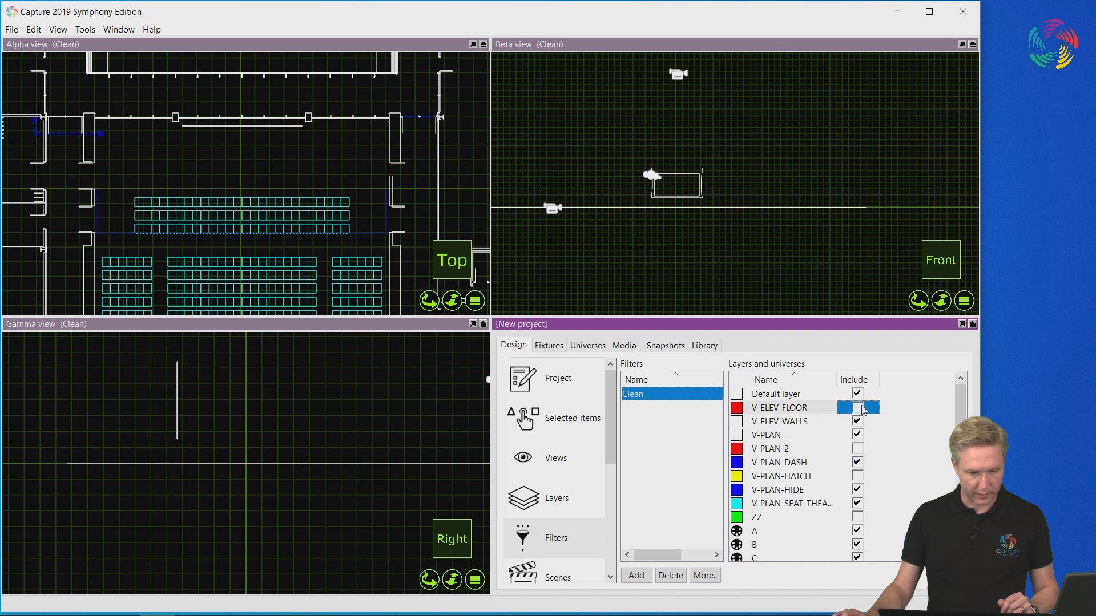
Exclude the V-PLAN-DASH and V-PLAN-HIDE layers from the Clean filter.
click(857, 463)
click(857, 489)
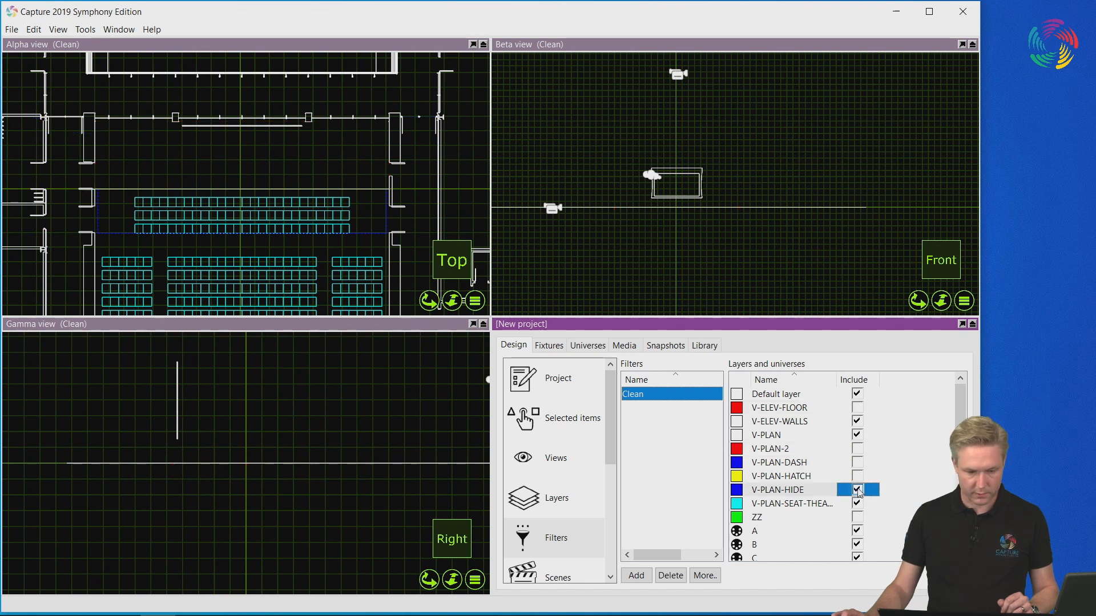
scroll(258, 170, up, 1)
scroll(258, 170, up, 2)
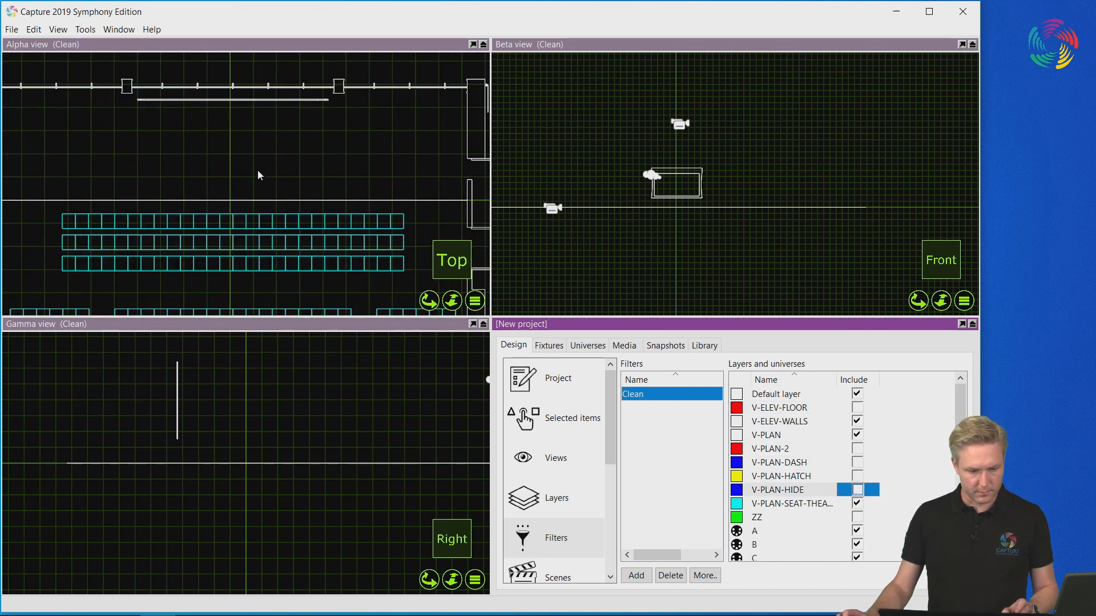
scroll(258, 170, down, 2)
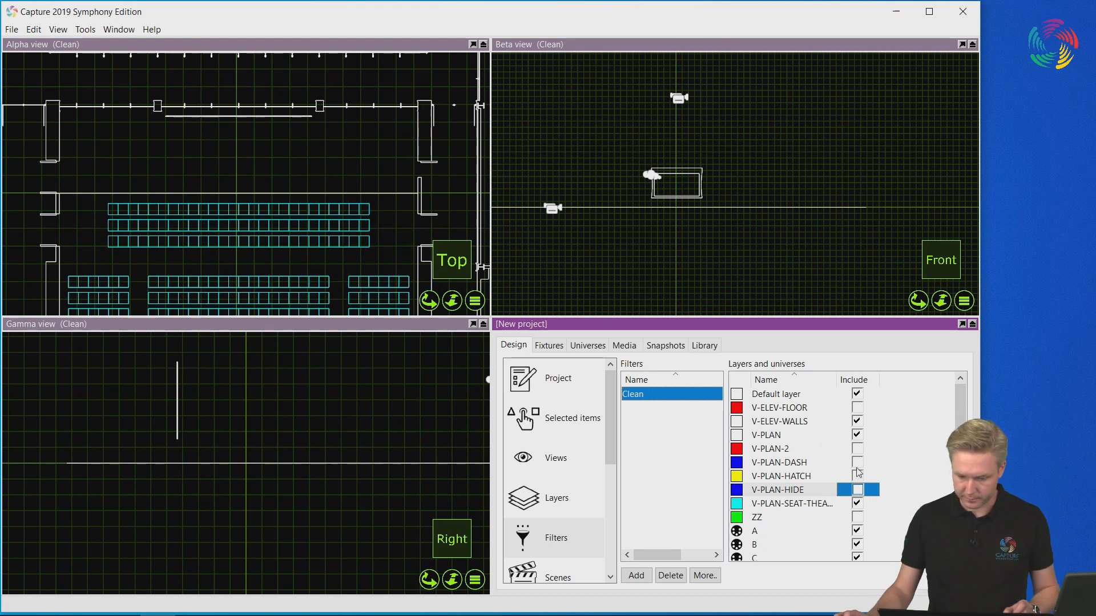
Include the V-ELEV-FLOOR layer in the Clean filter again and turn the Beta view to a three-dimensional view of the stage.
click(857, 407)
middle_drag(696, 193, 664, 201)
scroll(679, 202, up, 2)
scroll(745, 258, up, 2)
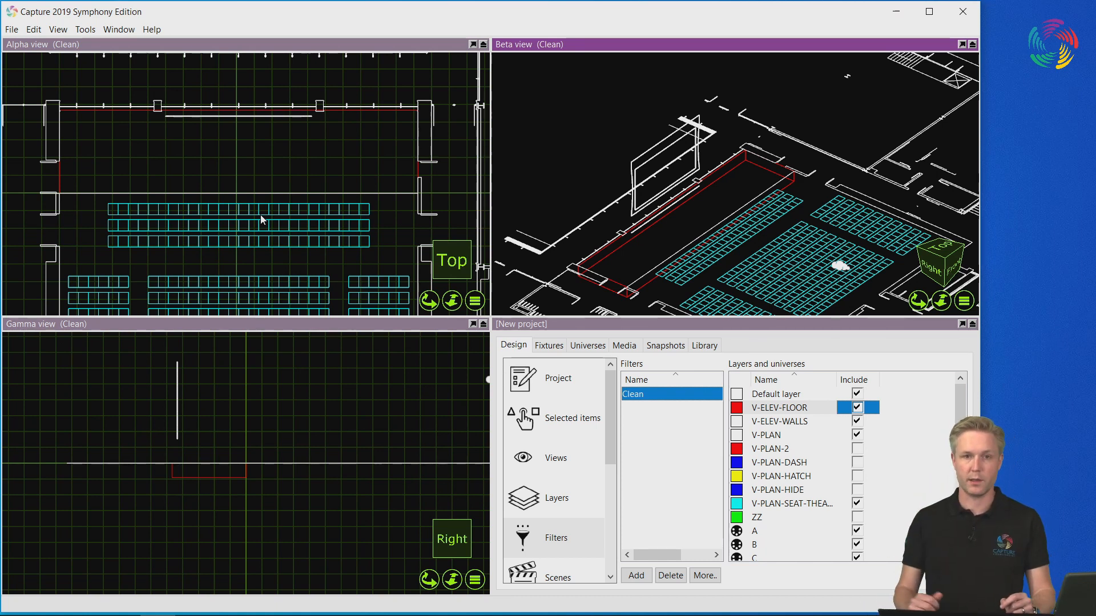
Examine the rotation snap angle setting in the program options, leaving it as it is.
click(93, 31)
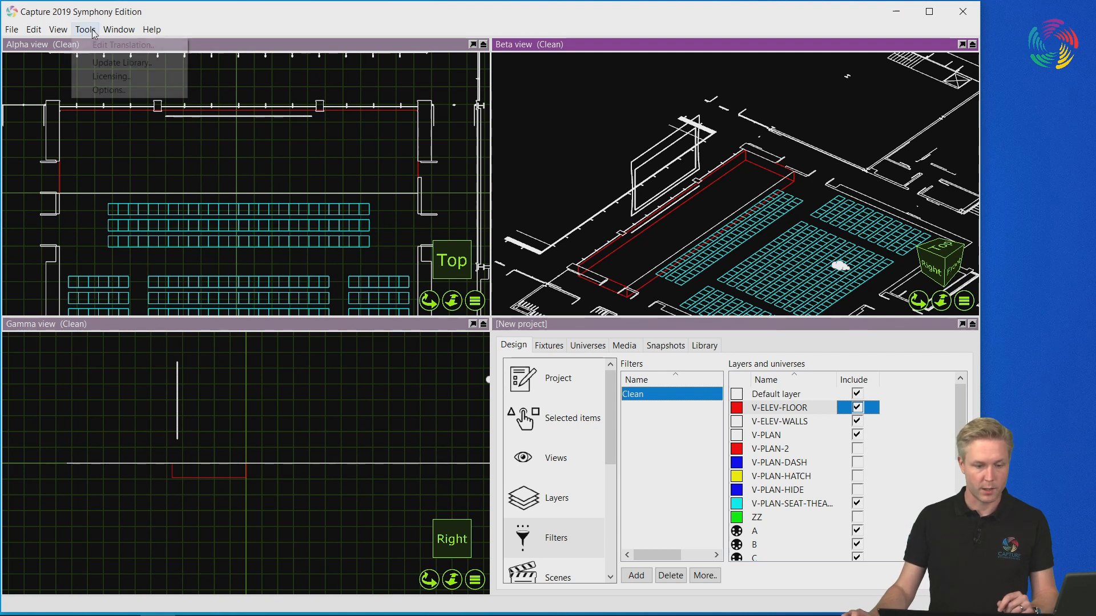
click(107, 91)
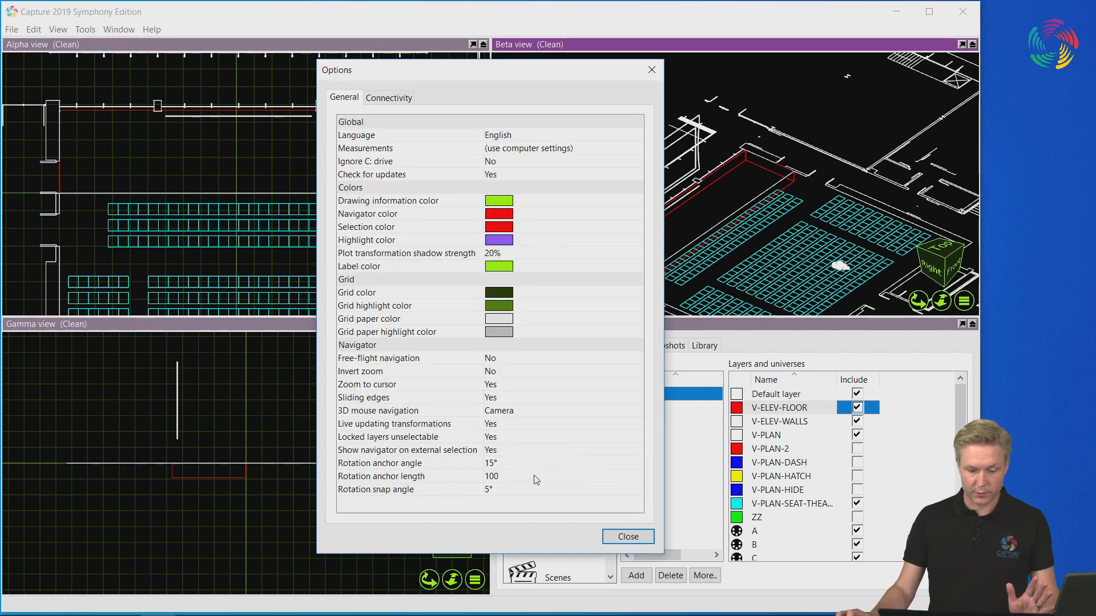
click(512, 490)
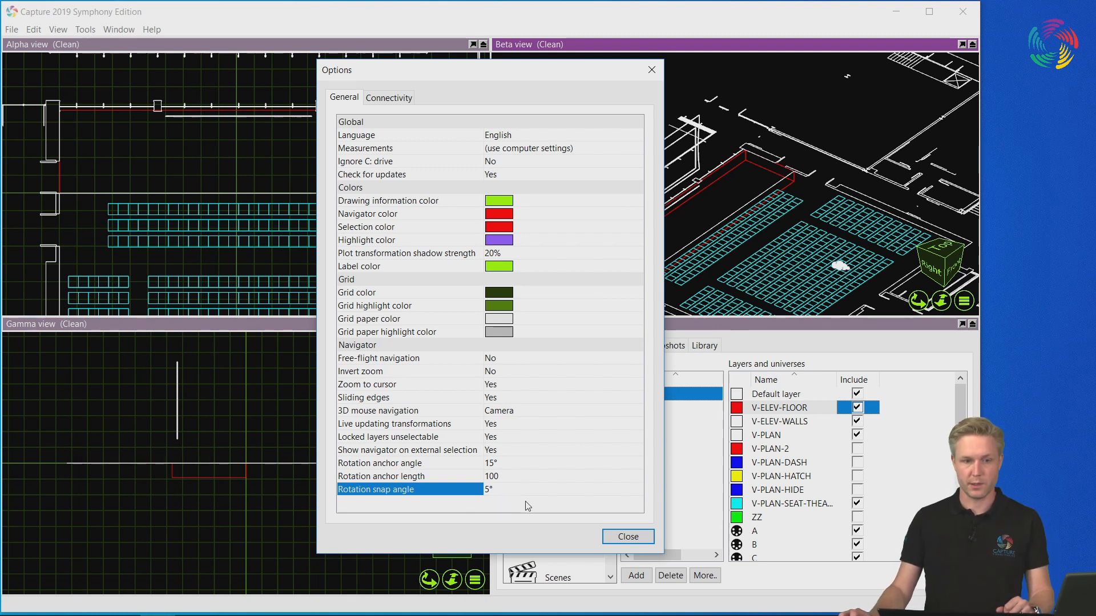
click(627, 535)
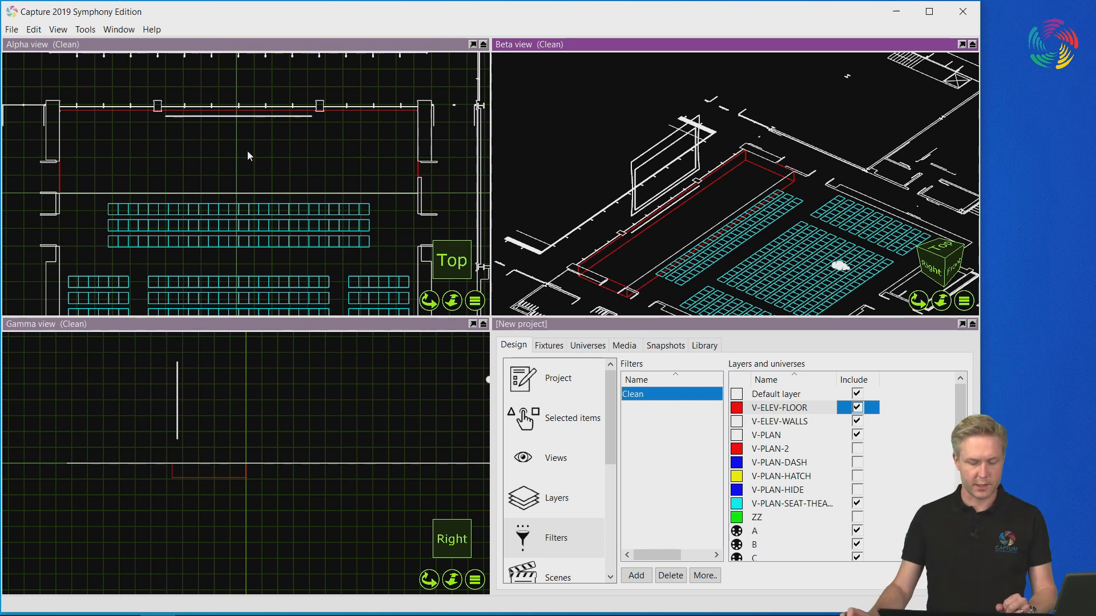
Insert an Actor from the People objects on the stage centre line in the top view and move it slightly upstage.
scroll(239, 152, up, 3)
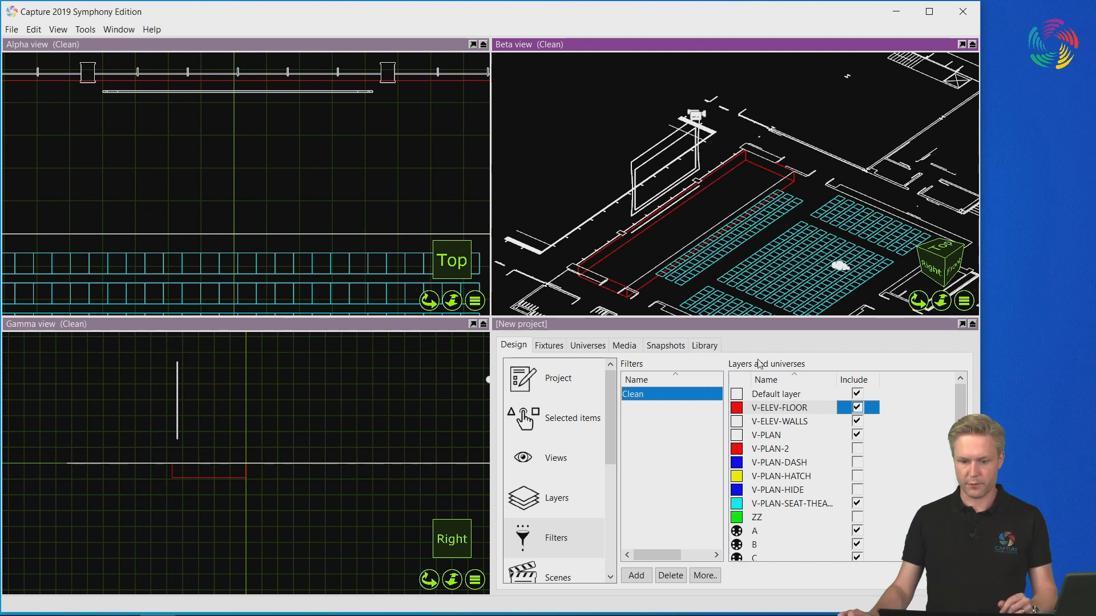
click(705, 347)
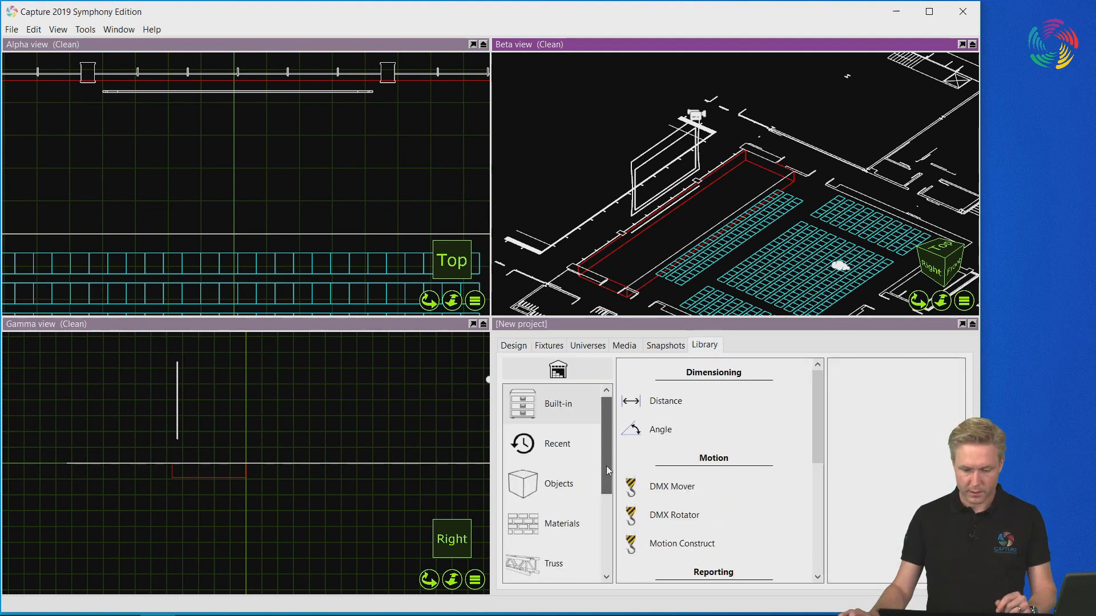
scroll(606, 466, down, 1)
click(562, 451)
scroll(815, 462, down, 5)
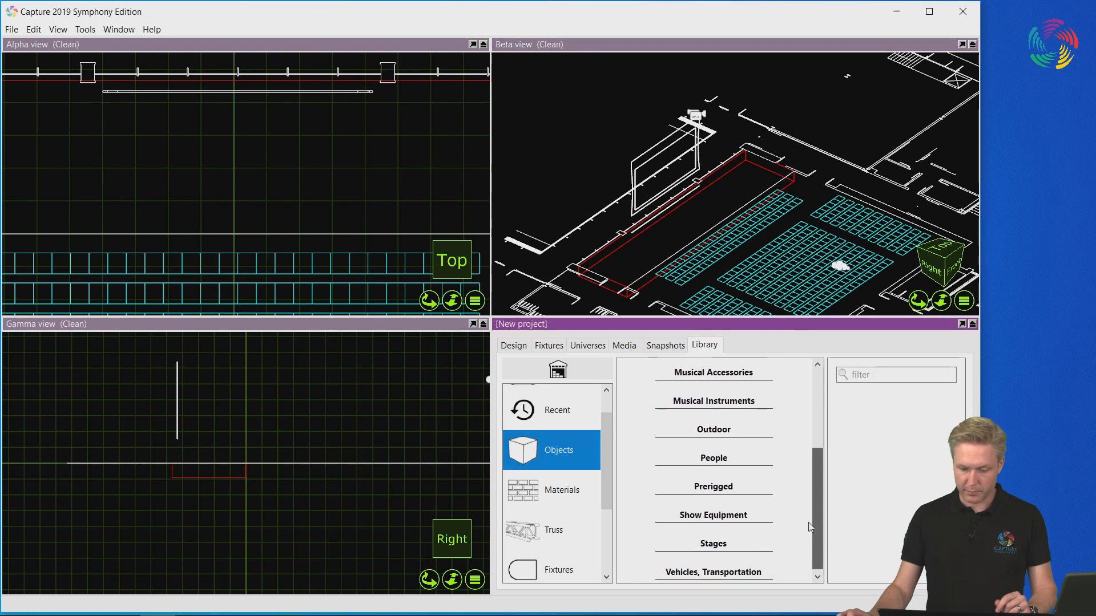
click(714, 457)
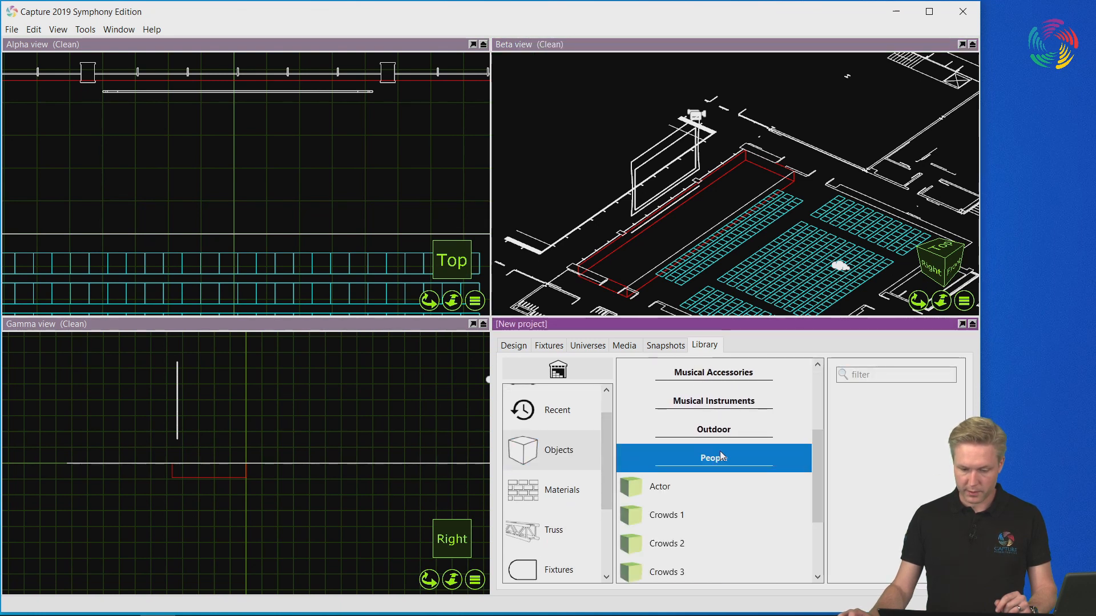
drag(692, 489, 239, 209)
scroll(713, 225, up, 3)
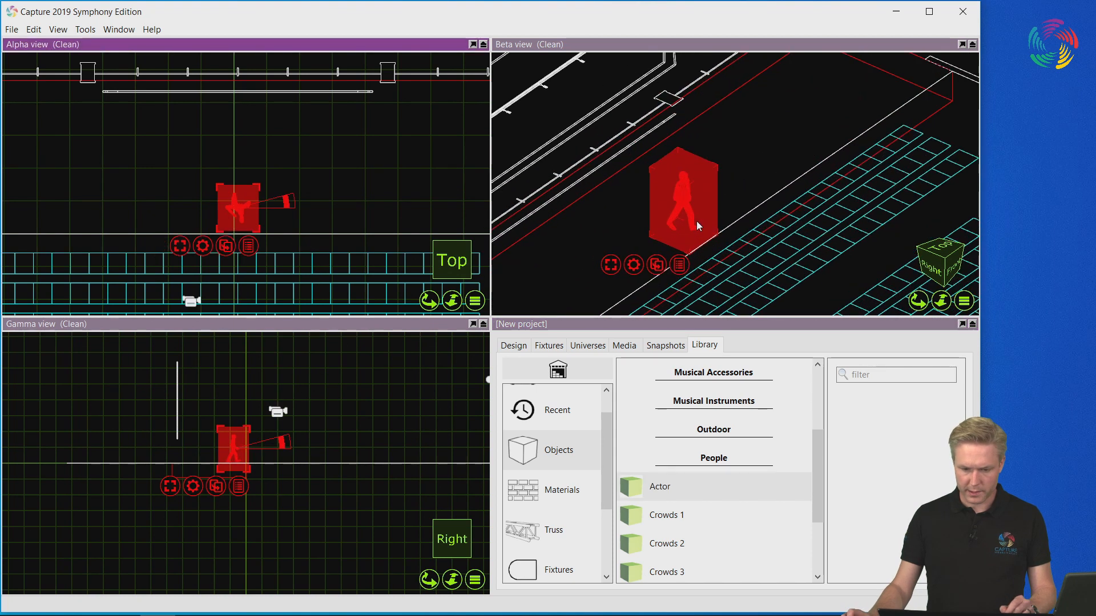
scroll(696, 221, up, 2)
drag(233, 212, 234, 186)
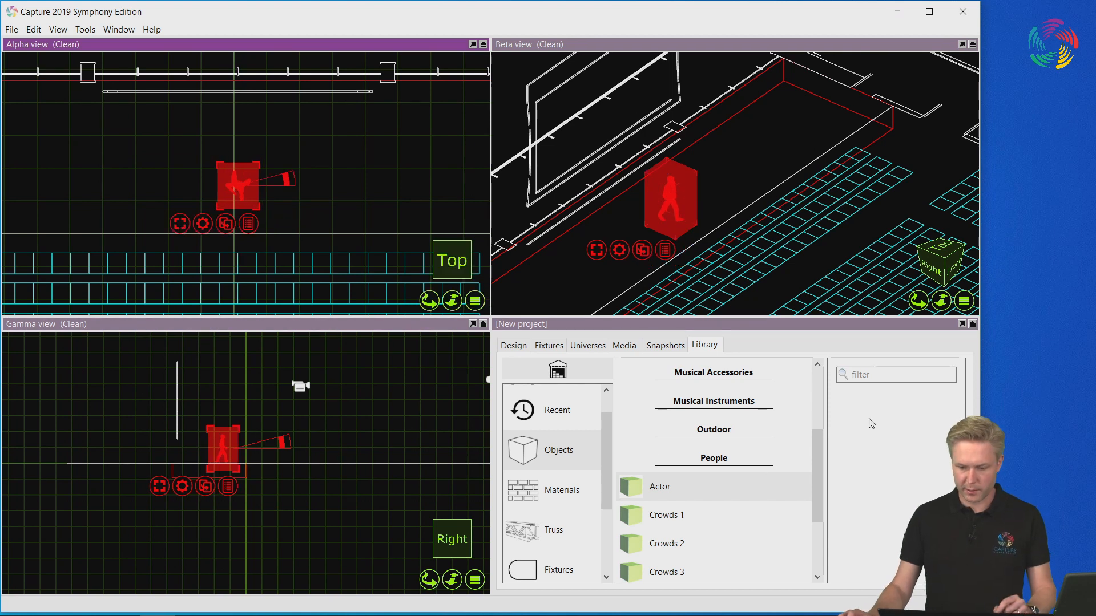
Find the Auditorium Lectern in the object library with the filter lecter and place it on stage in front of the actor.
click(896, 374)
text(lecter)
drag(656, 399, 240, 215)
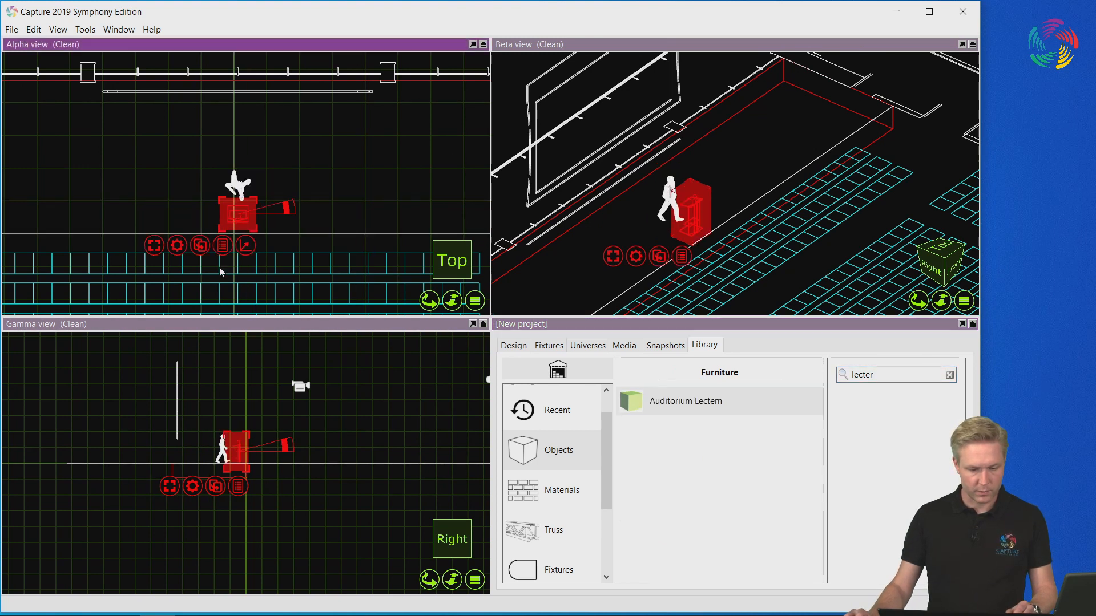
click(300, 183)
scroll(674, 202, up, 2)
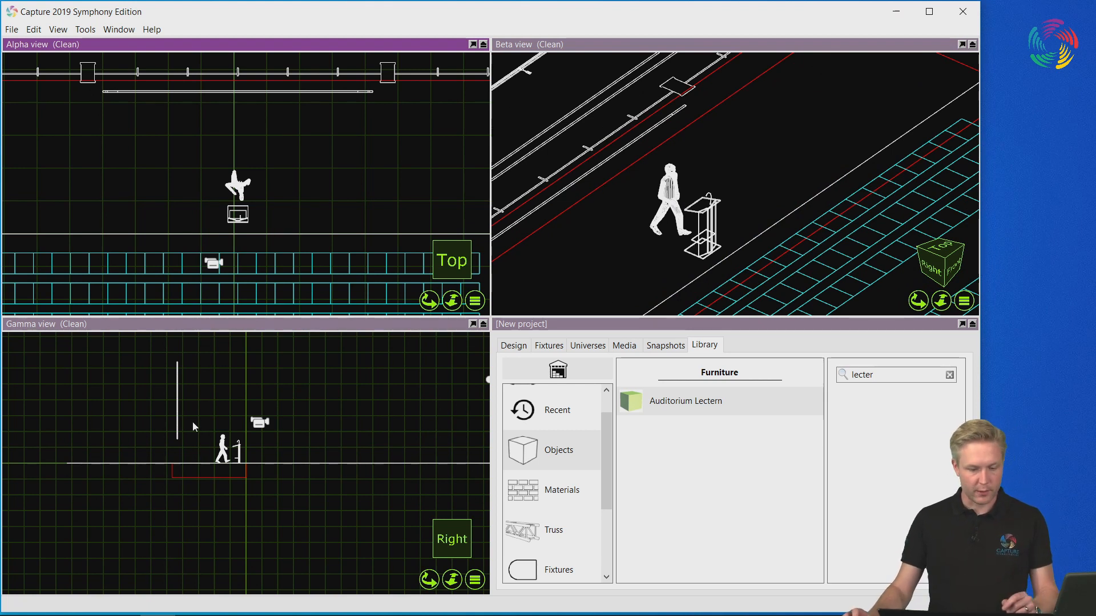
Set the Gamma view's grid height to 6m 96mm in the view properties.
scroll(197, 518, up, 5)
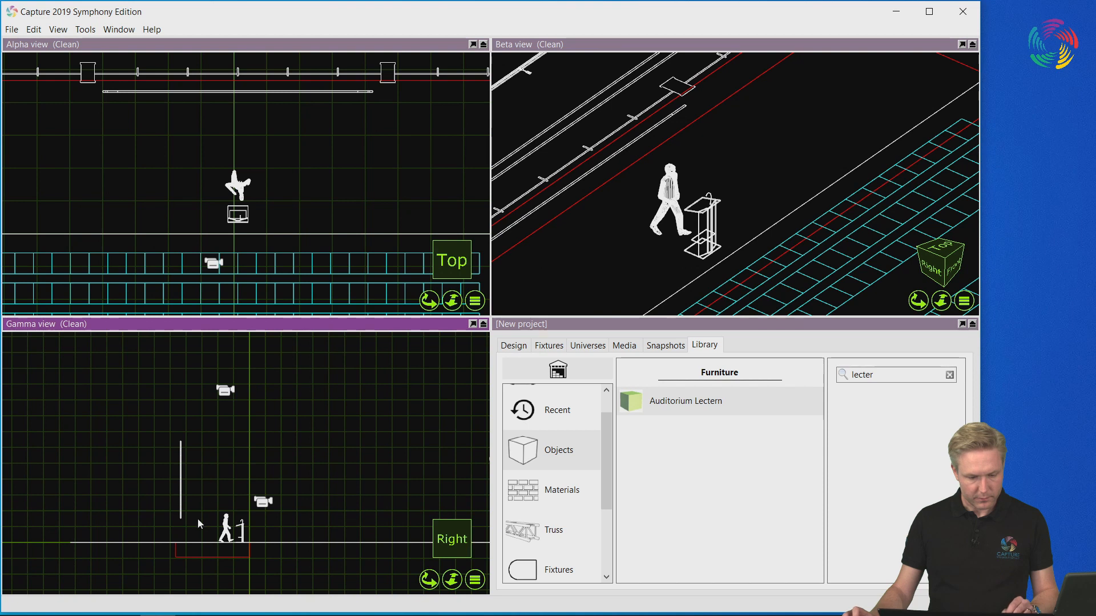
scroll(217, 527, down, 2)
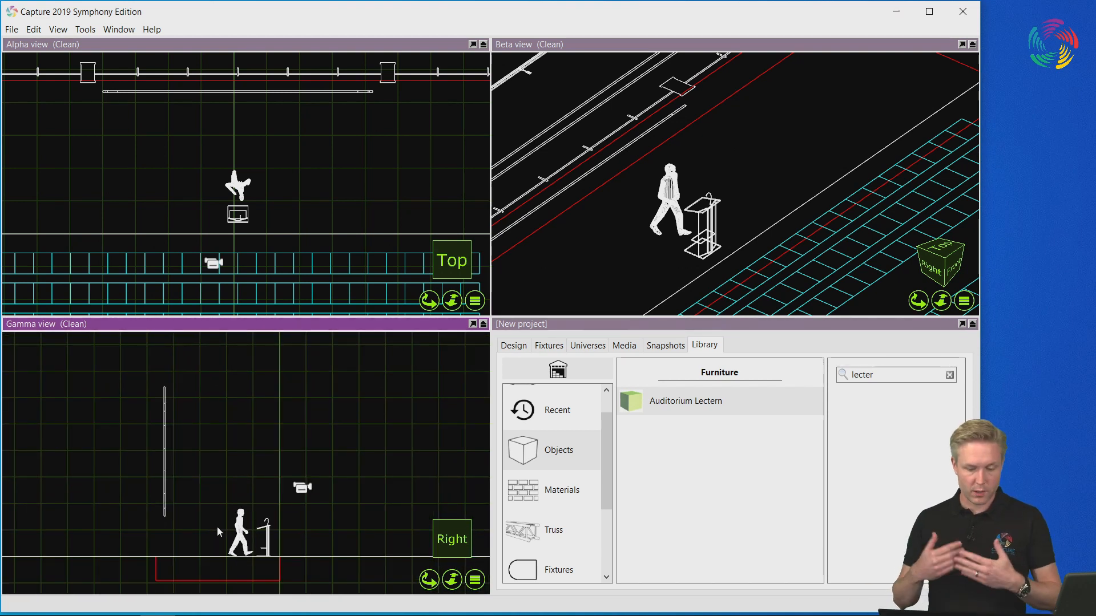
click(513, 345)
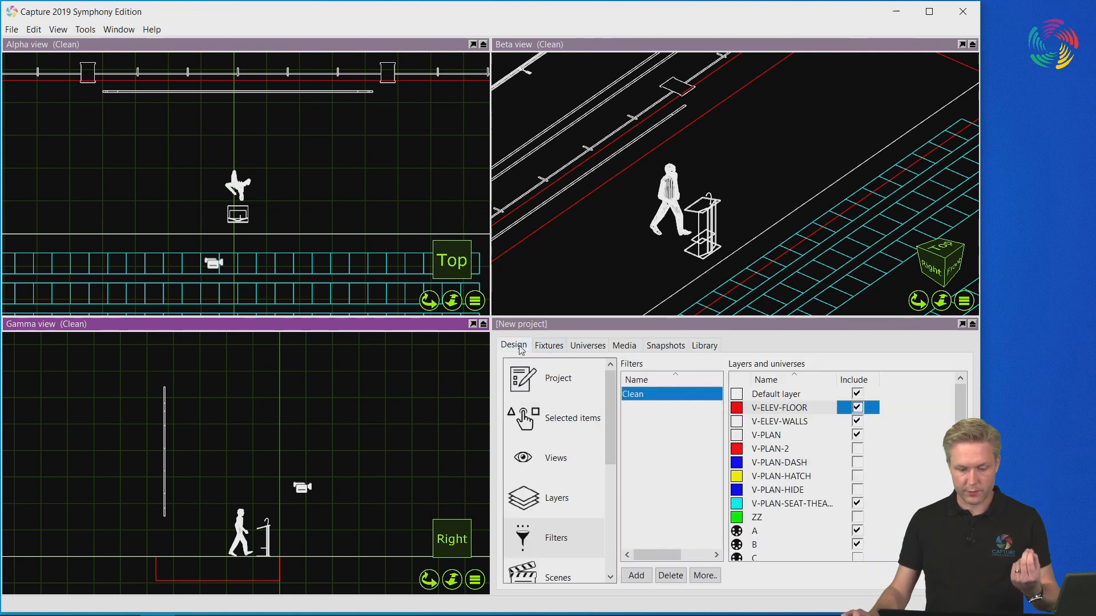
click(576, 462)
scroll(950, 426, down, 2)
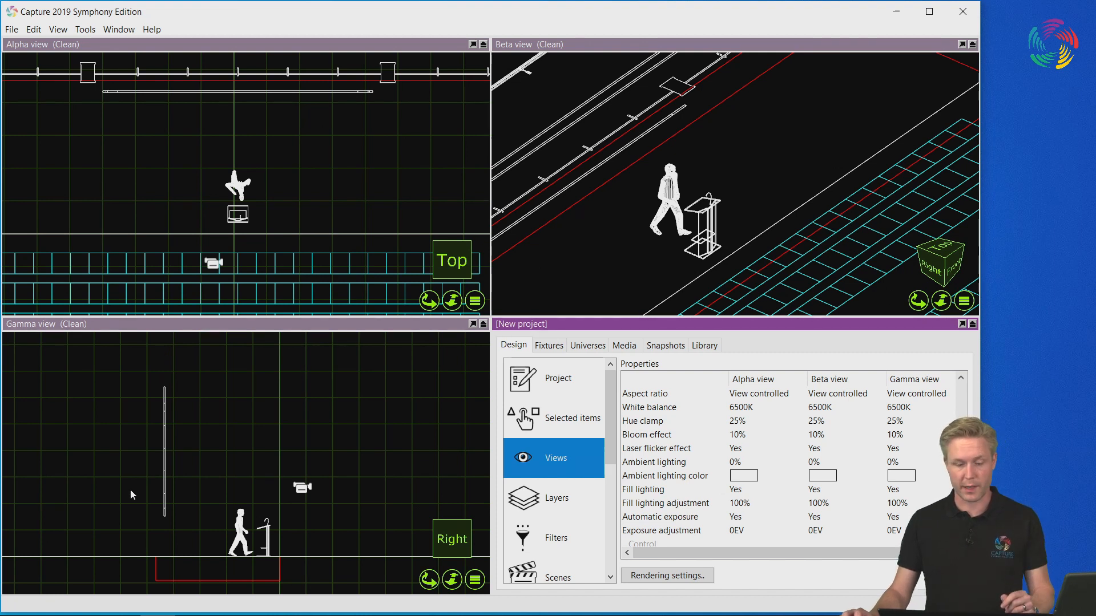
scroll(914, 474, up, 3)
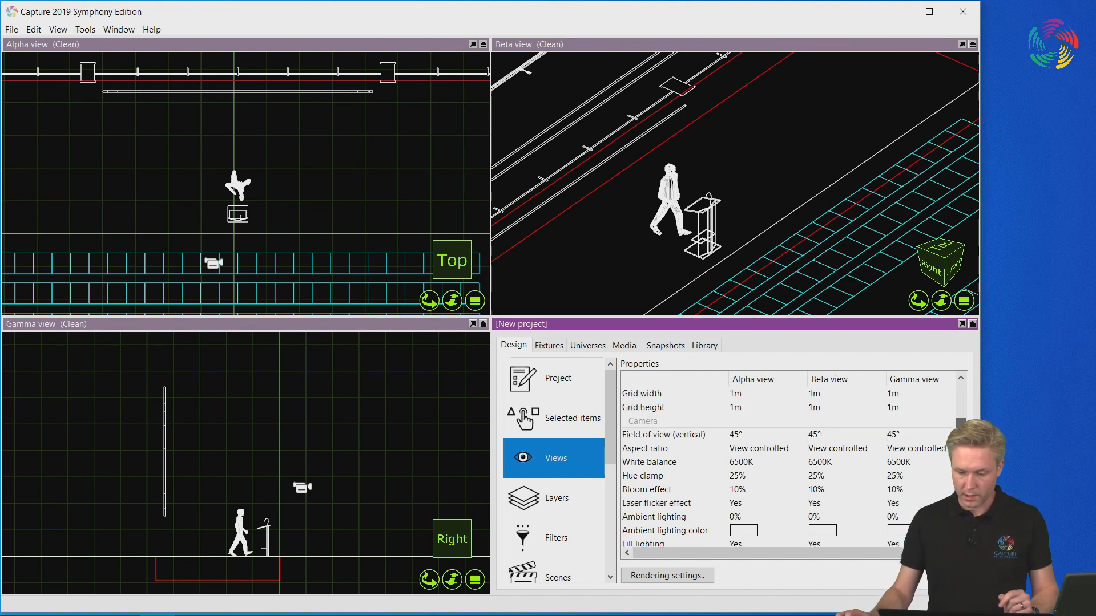
click(914, 474)
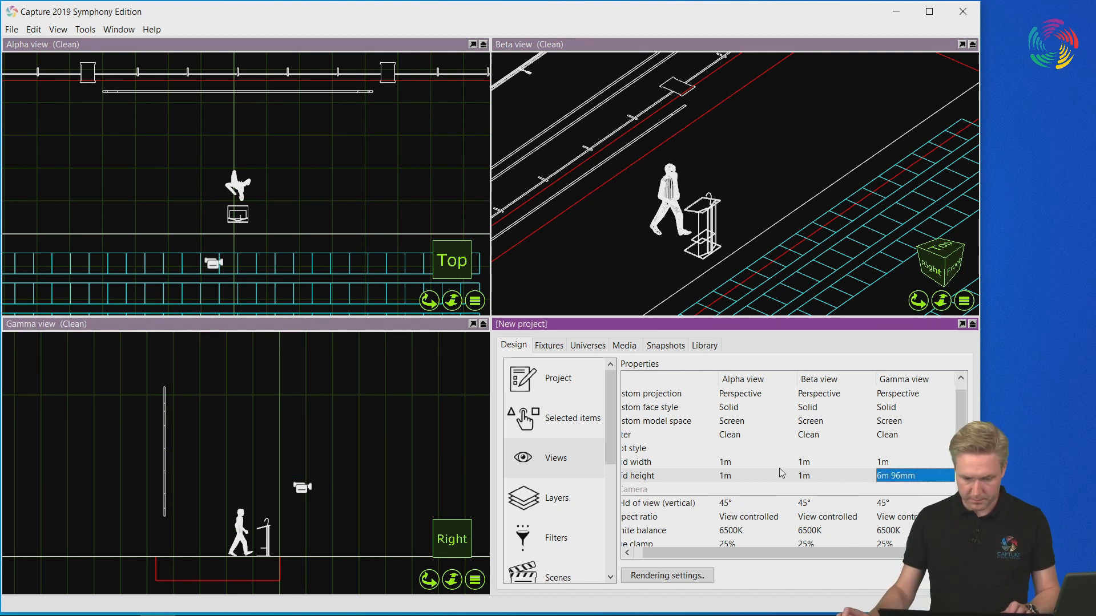
scroll(258, 530, up, 2)
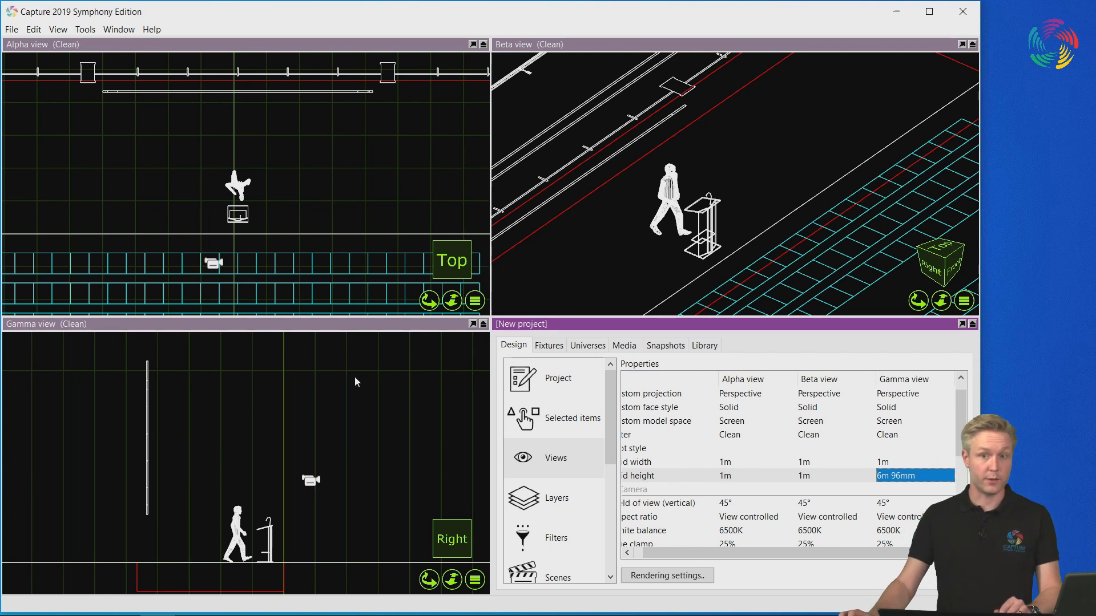
Filter the library's fixtures by source four.
click(705, 345)
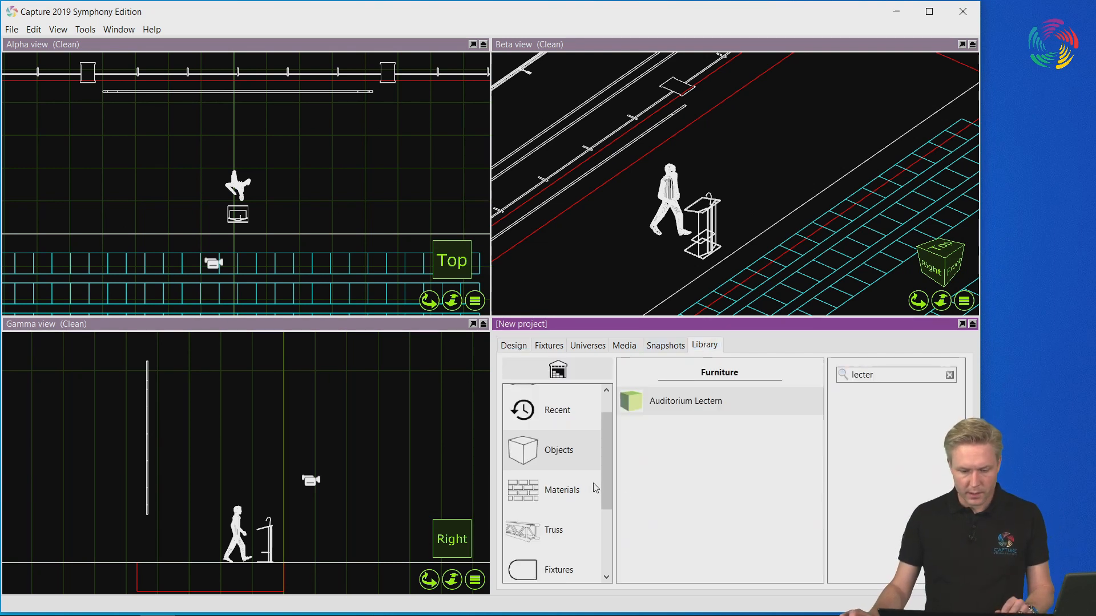
scroll(563, 502, down, 2)
click(563, 501)
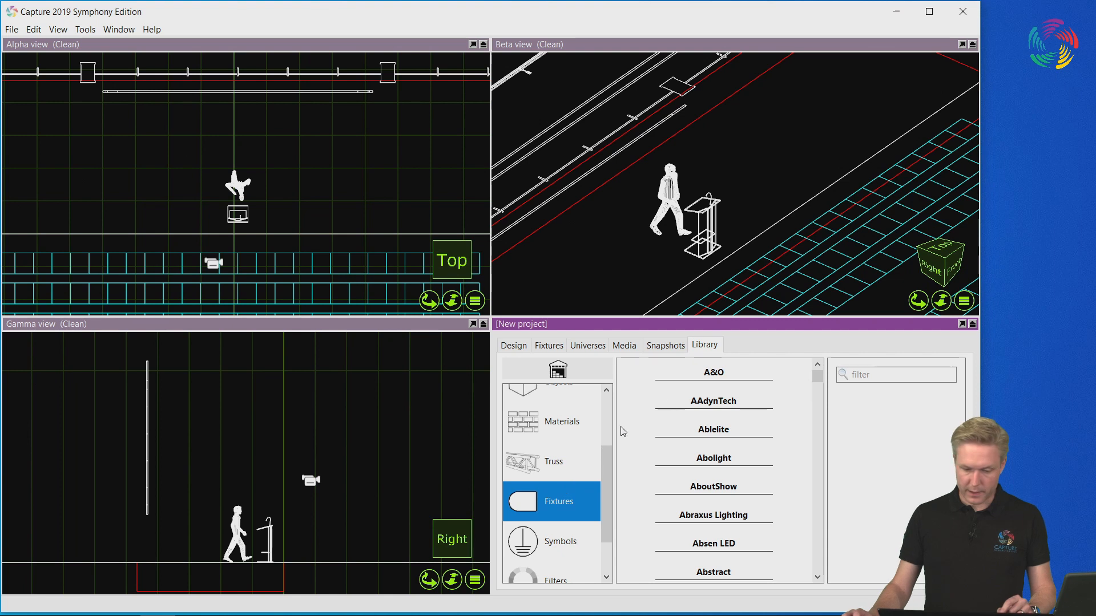
click(915, 378)
text(sour)
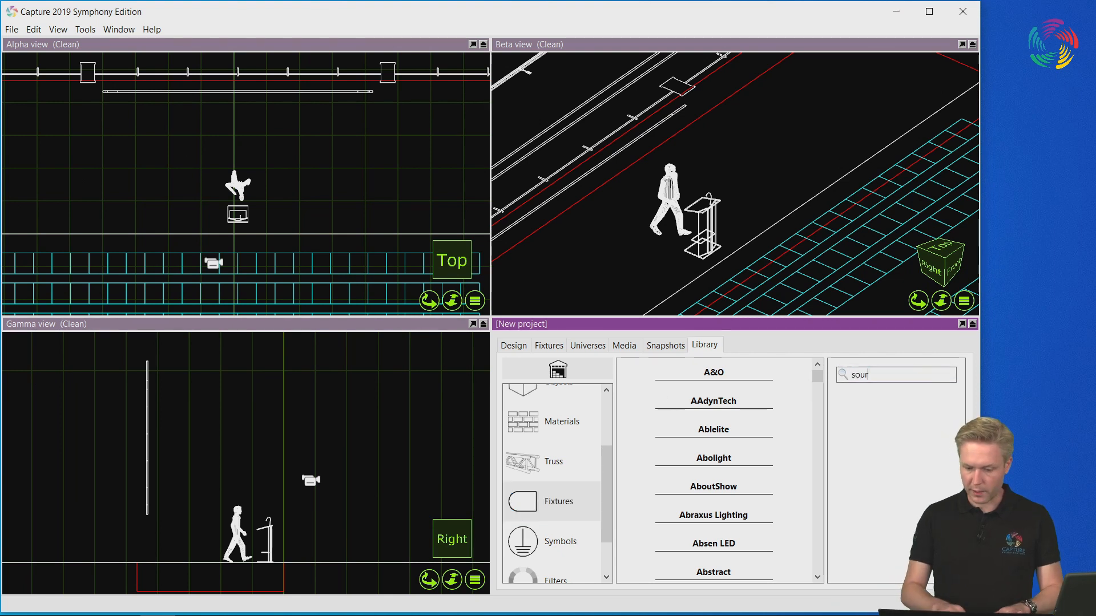
text(ce)
click(736, 400)
scroll(713, 451, down, 3)
scroll(711, 469, down, 5)
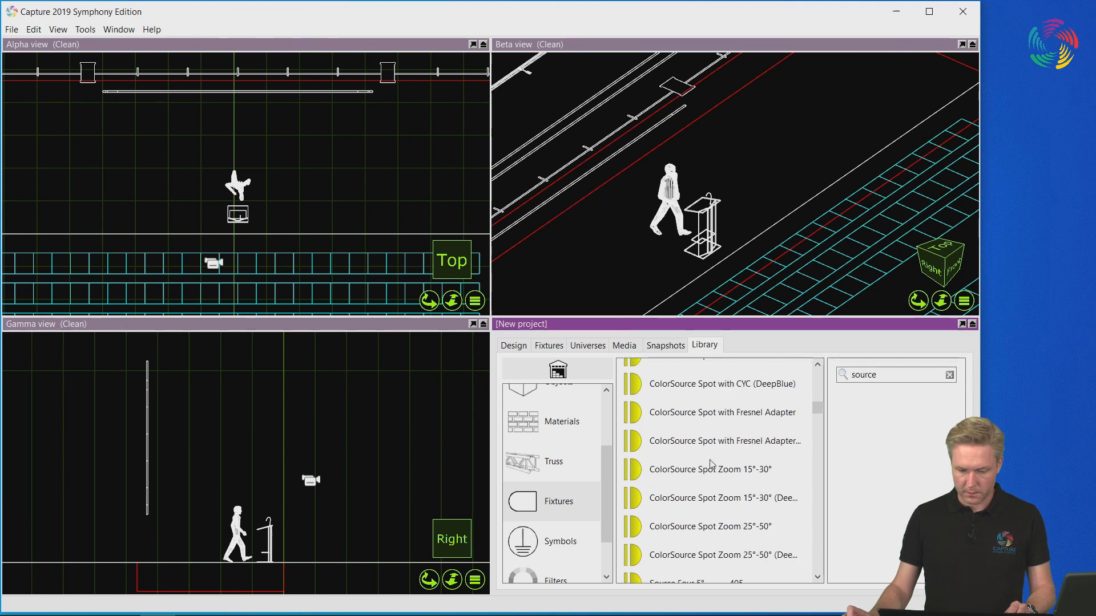
click(907, 380)
text(four)
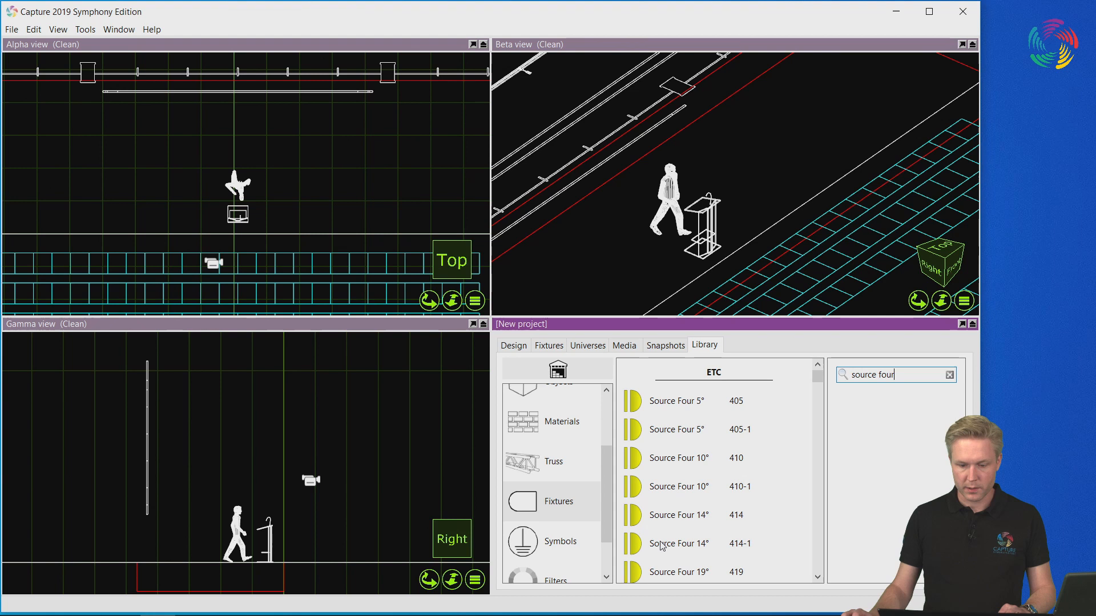
Insert a Source Four 19° (419) fixture on the stage to the left of the lectern in the top view.
scroll(697, 519, down, 2)
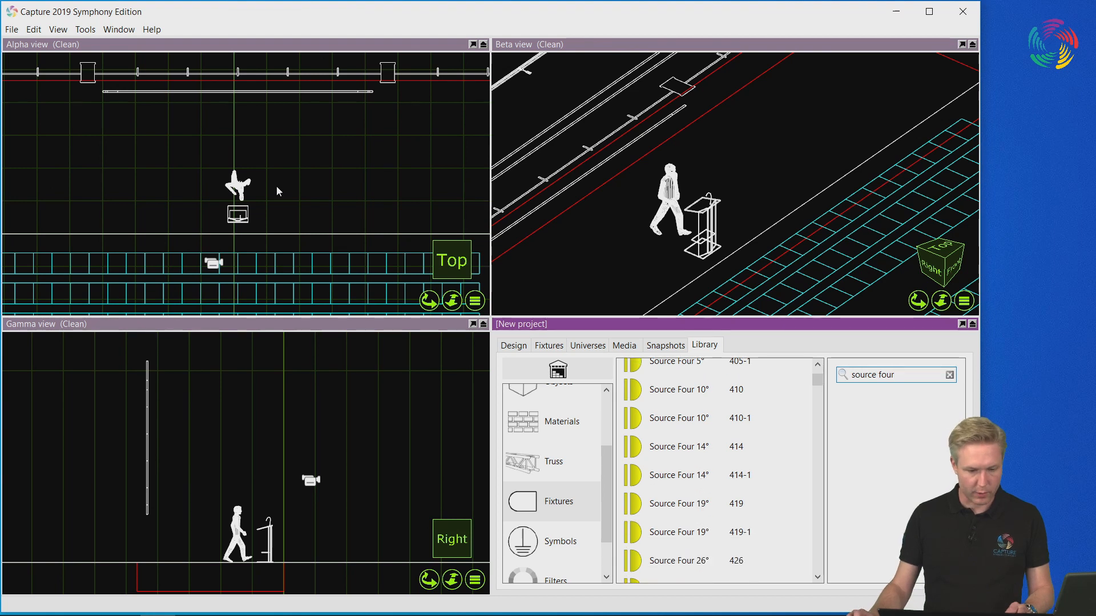
scroll(276, 186, down, 2)
drag(679, 504, 199, 216)
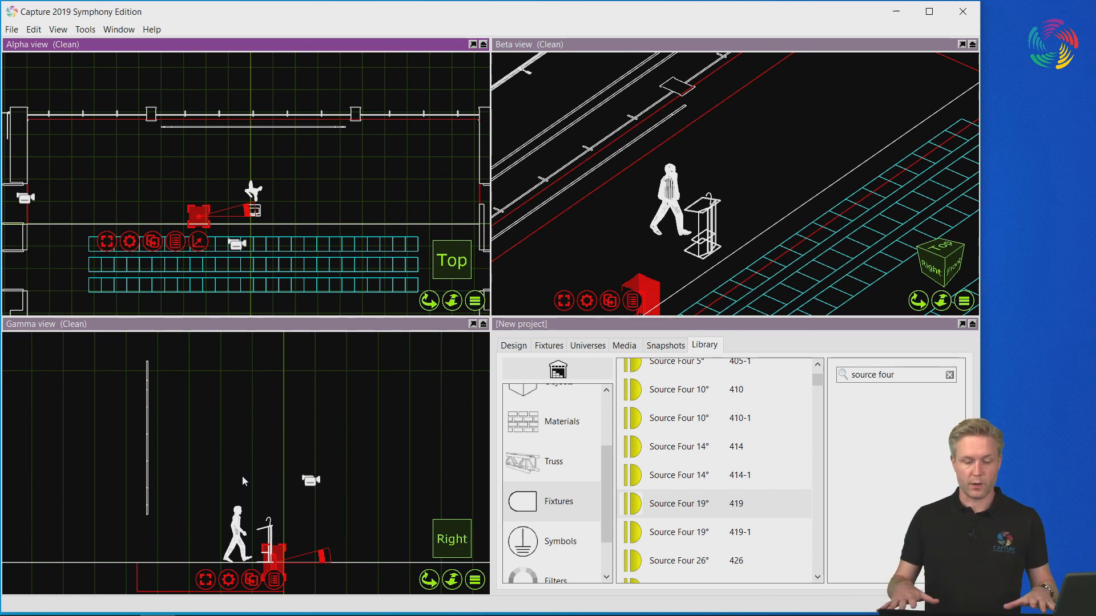
Apply and remember a 19' Y offset as the insertion point, and insert a second Source Four 19° (419) to the right of the lectern.
click(203, 242)
click(170, 234)
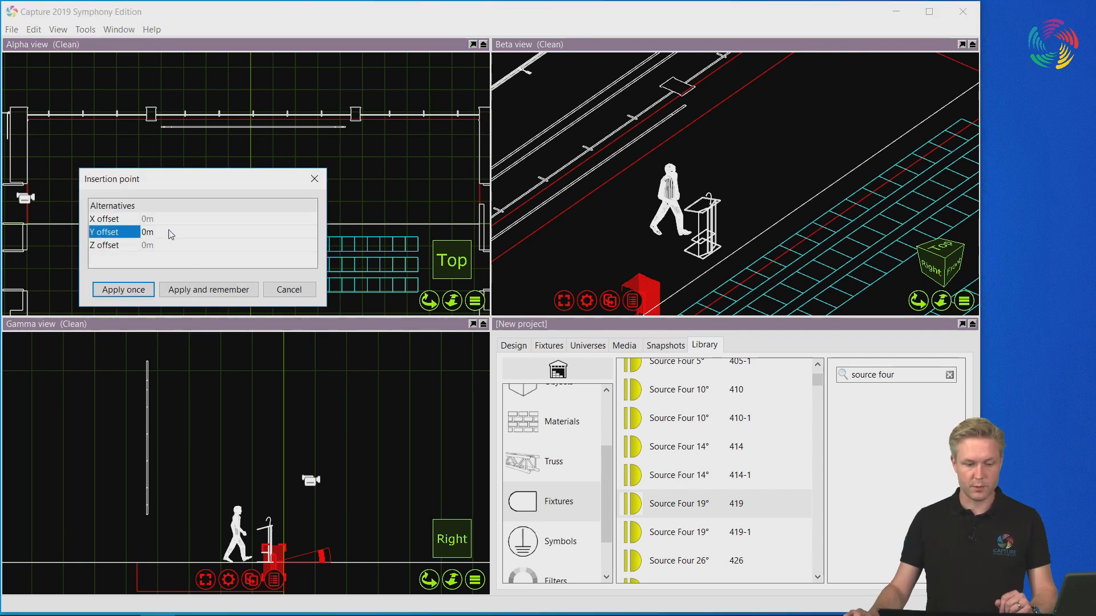
click(162, 230)
text(1)
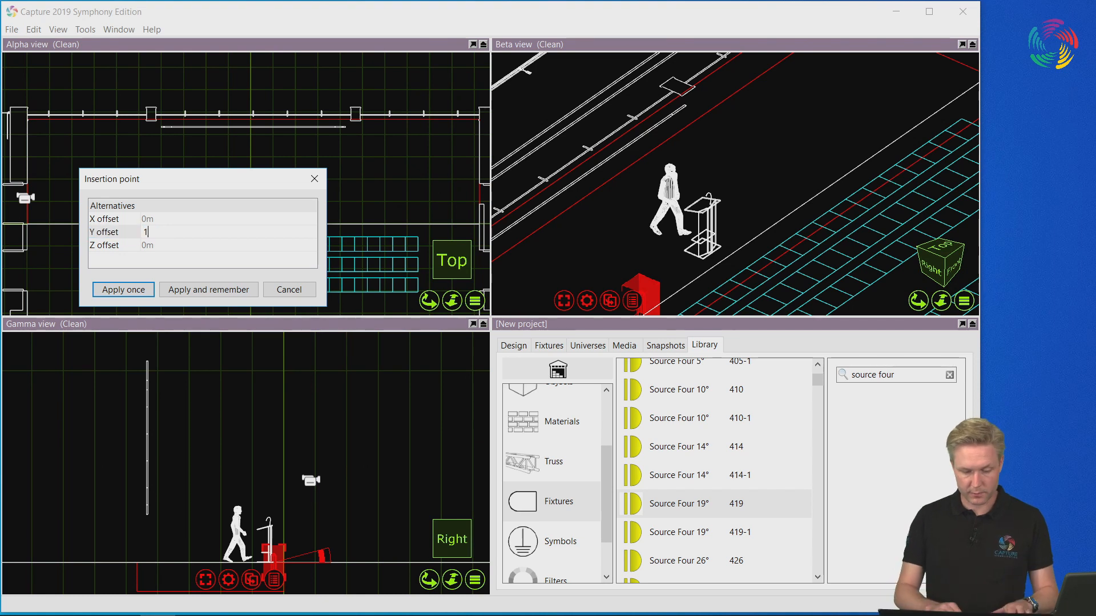
text(9')
key(Return)
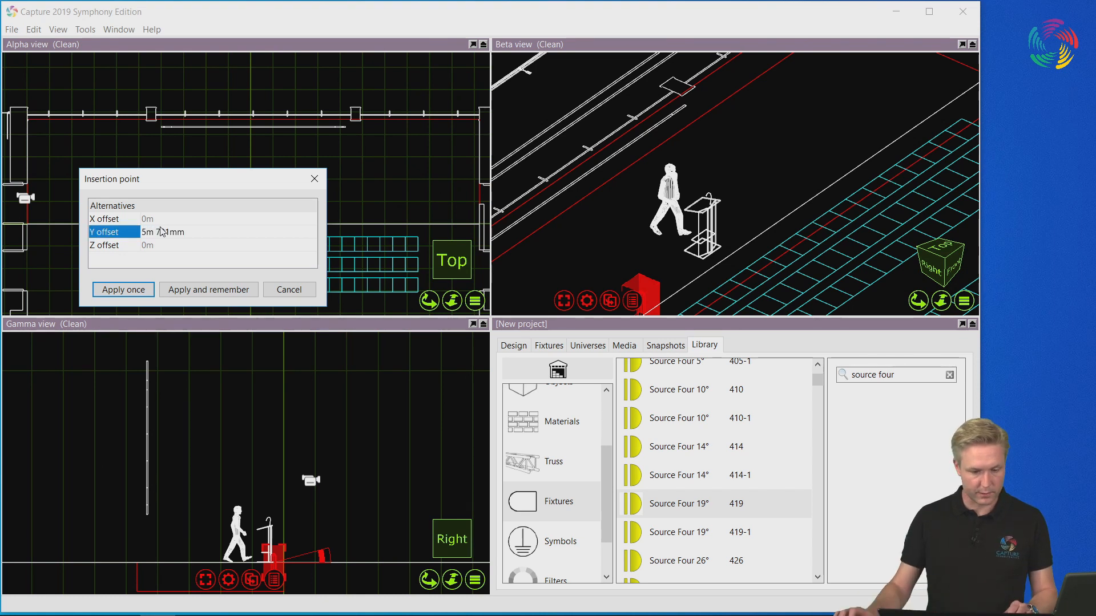
click(219, 290)
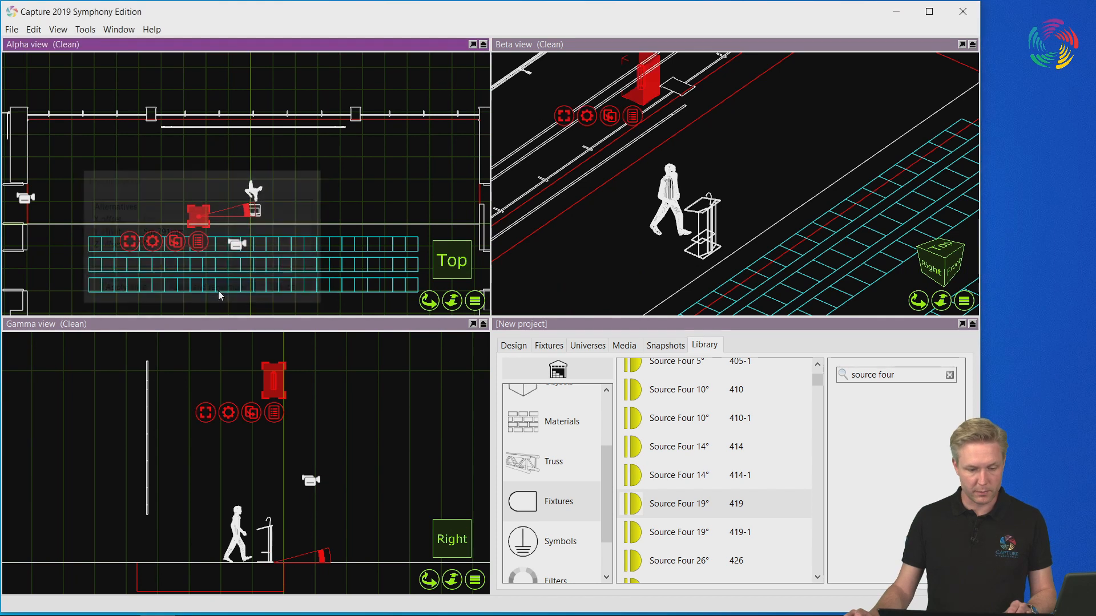
drag(692, 514, 301, 215)
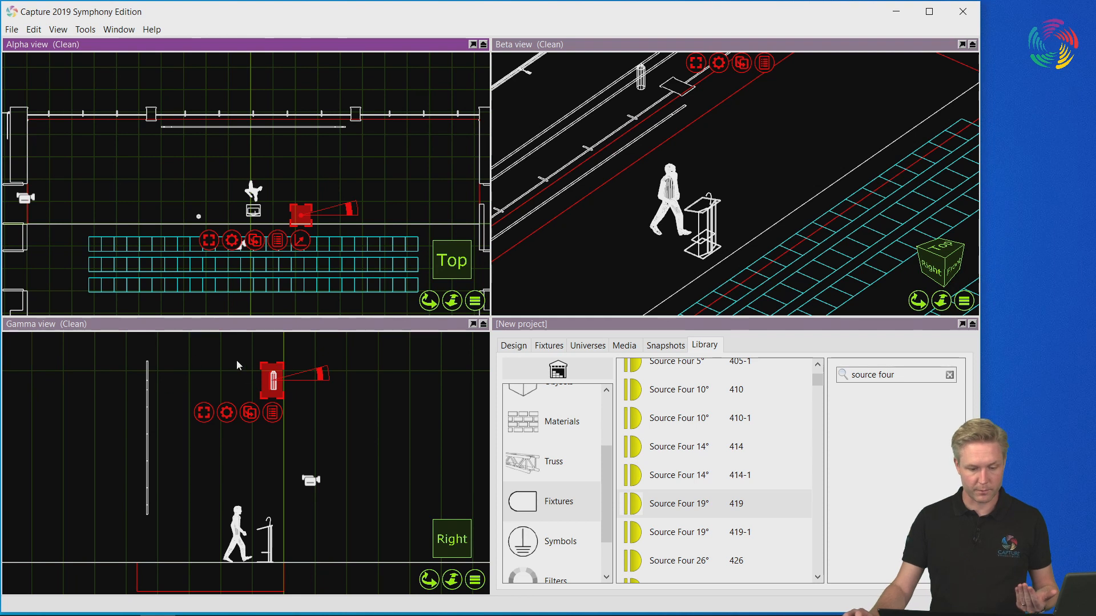
Move both Source Four fixtures together in the top view, forward from the stage to above the first row of seats.
drag(238, 359, 304, 403)
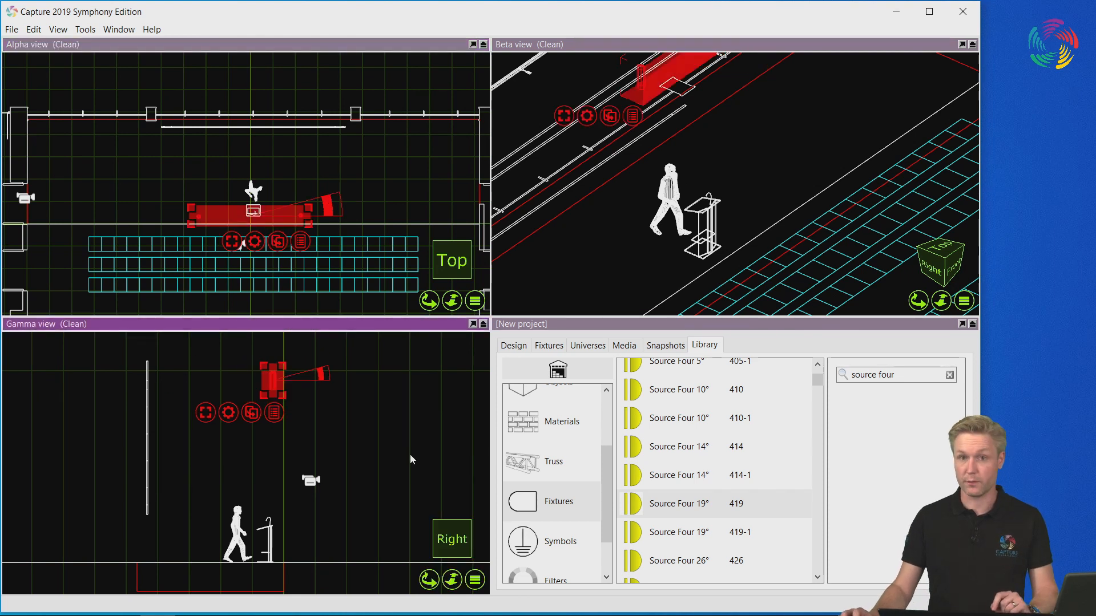
drag(269, 223, 272, 249)
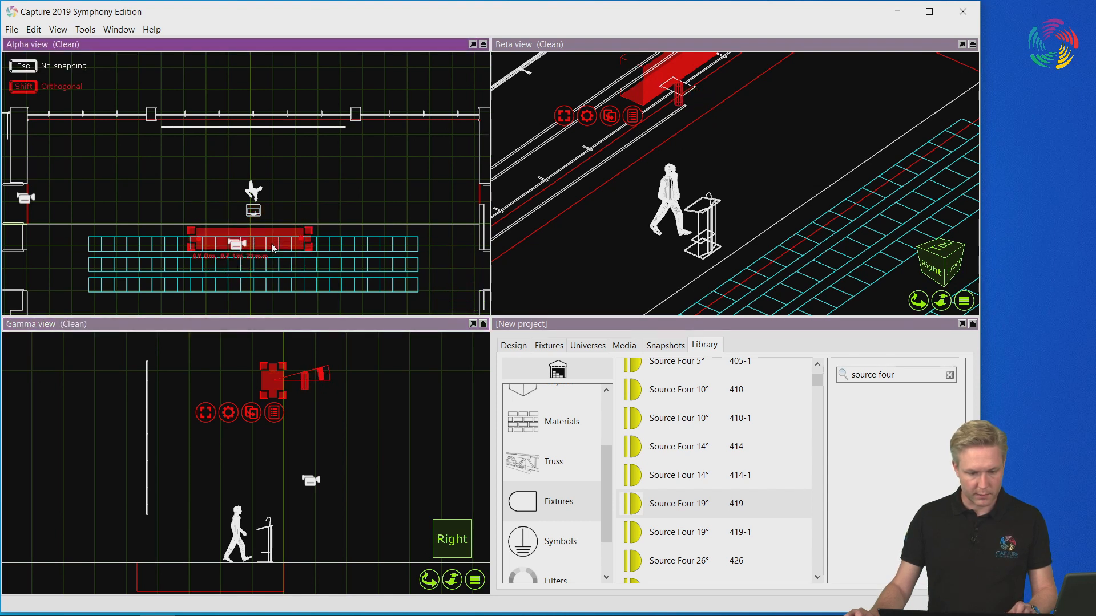
Switch the Beta view from wireframe to Live rendering.
scroll(735, 150, down, 2)
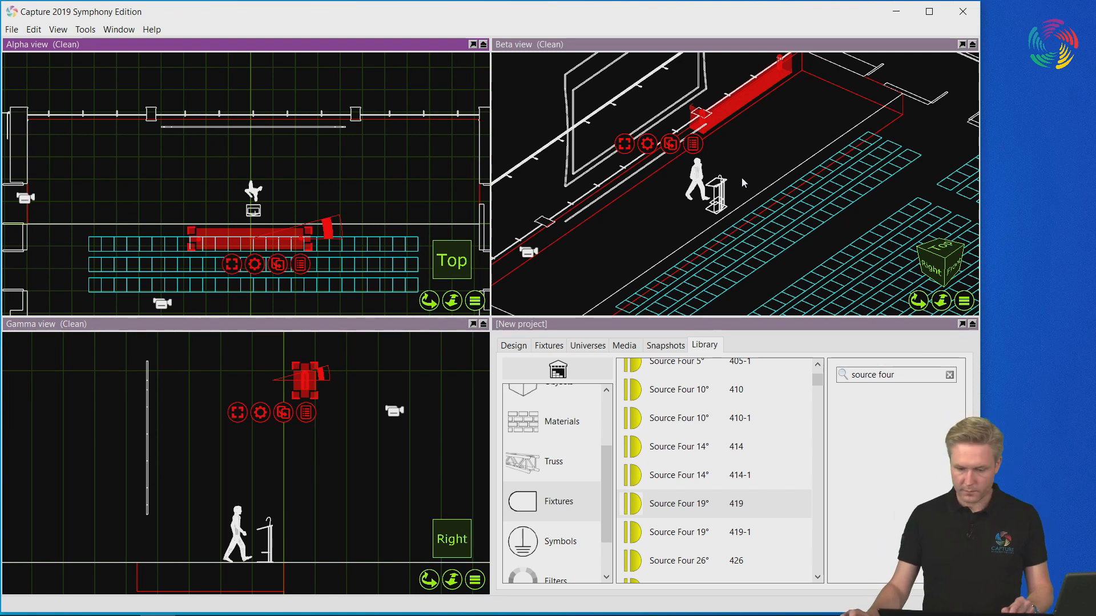
click(964, 301)
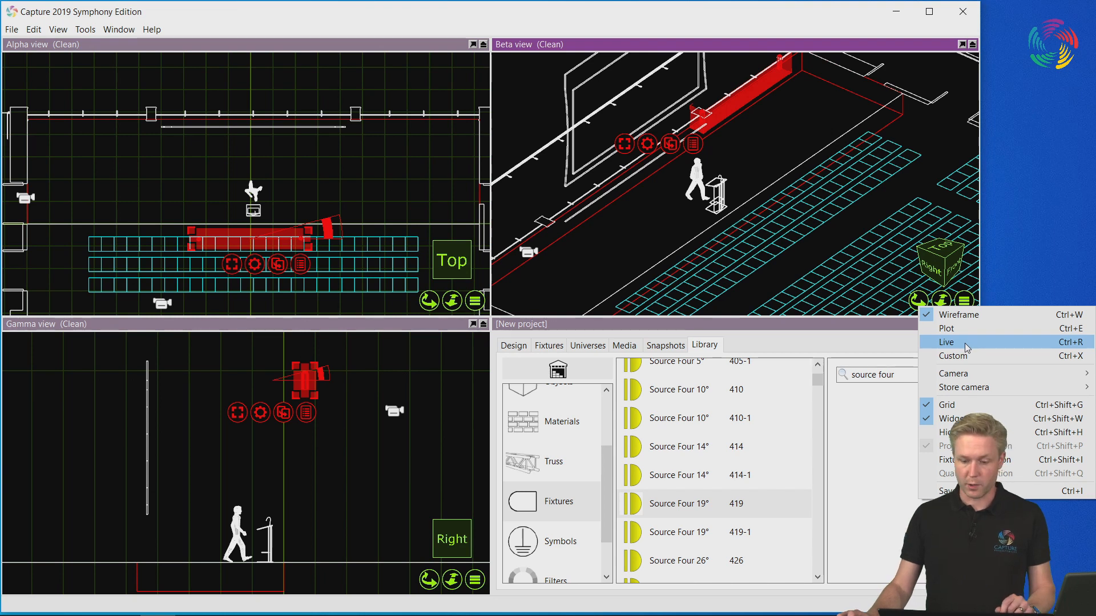
click(965, 342)
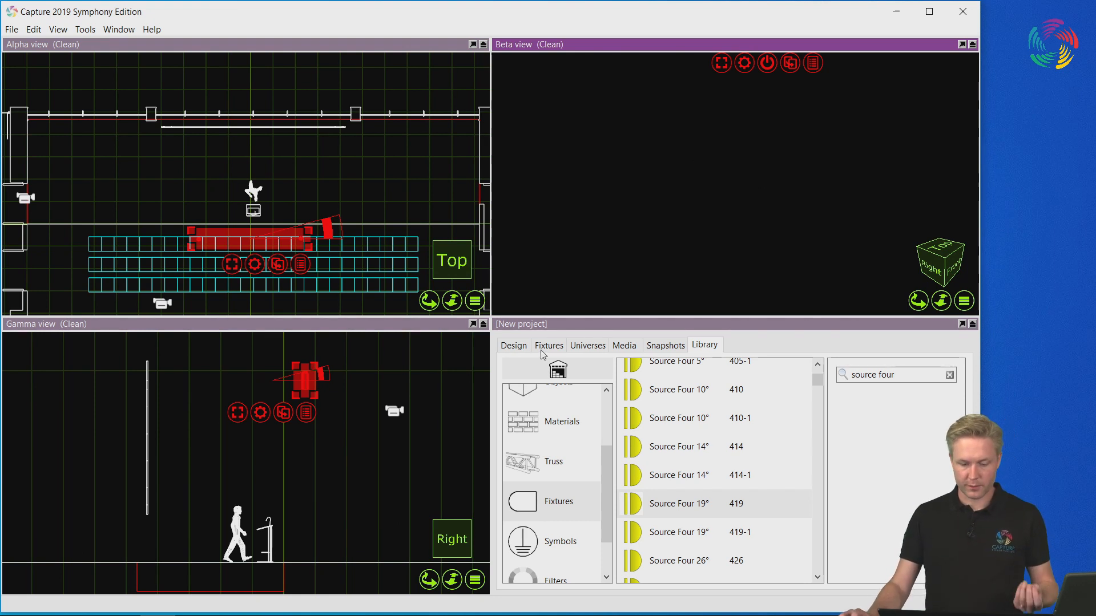
Set the Beta view's ambient lighting to 61.3% in the view properties.
click(513, 345)
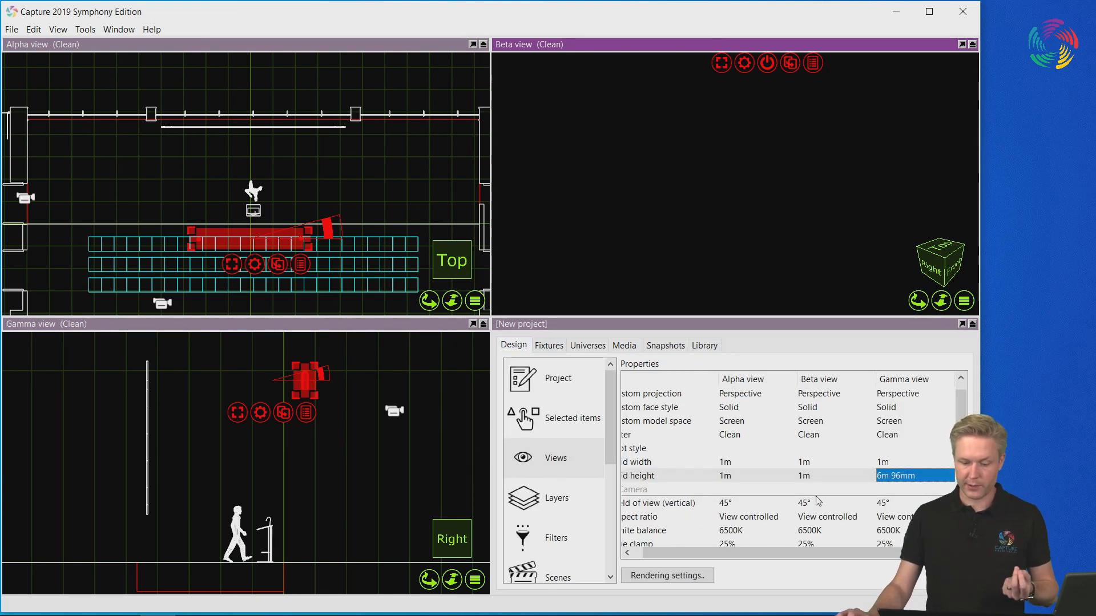
drag(781, 554, 766, 553)
scroll(824, 486, down, 3)
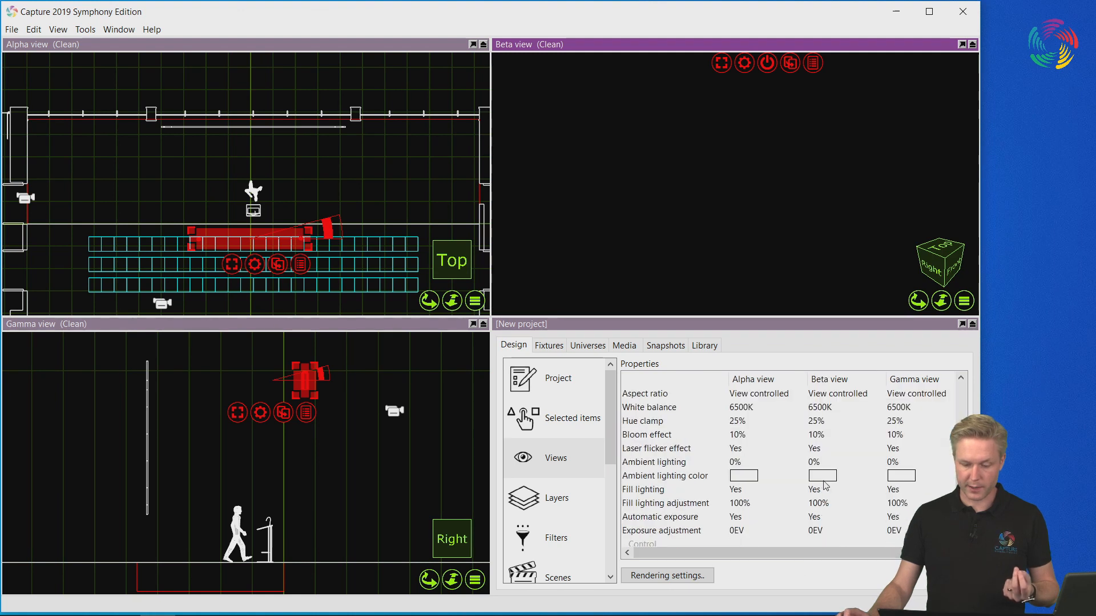
click(819, 464)
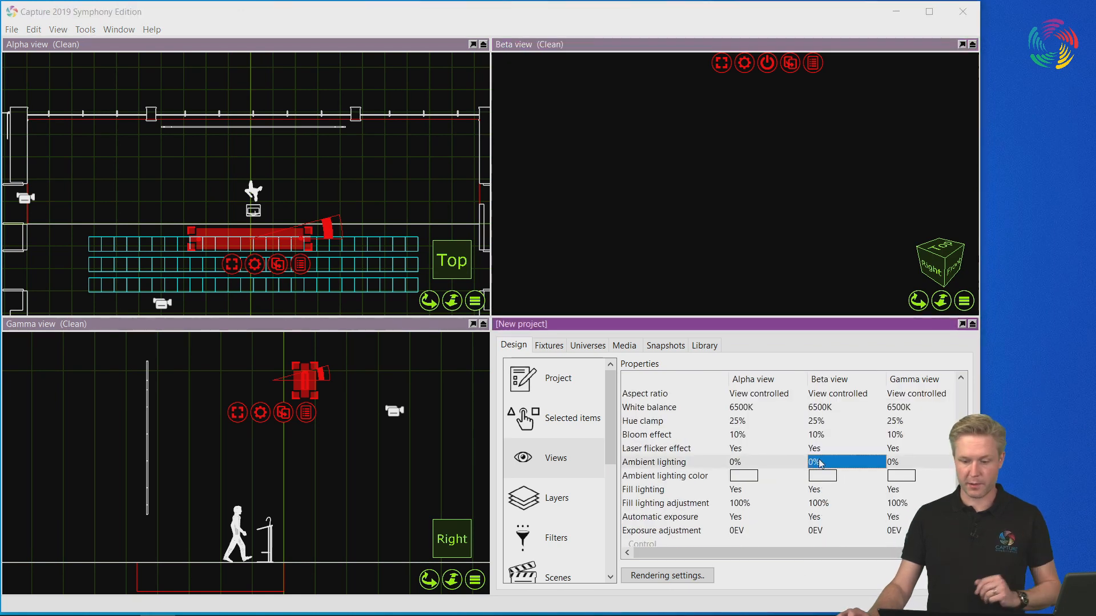
click(820, 463)
drag(774, 466, 855, 463)
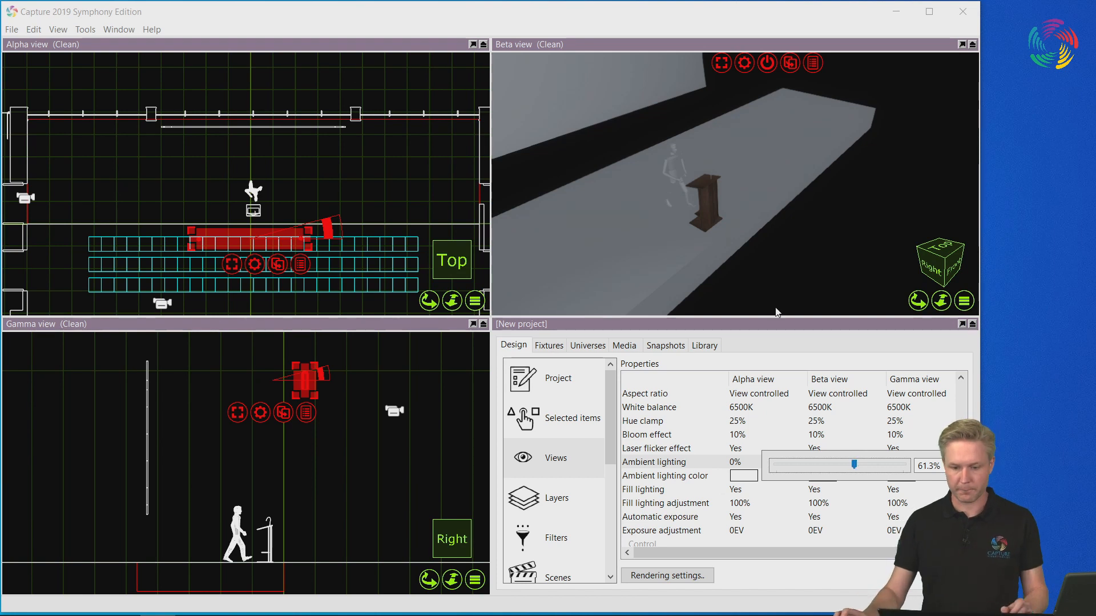
Raise the dimmer of the two selected Source Four fixtures to 94%.
drag(726, 156, 772, 112)
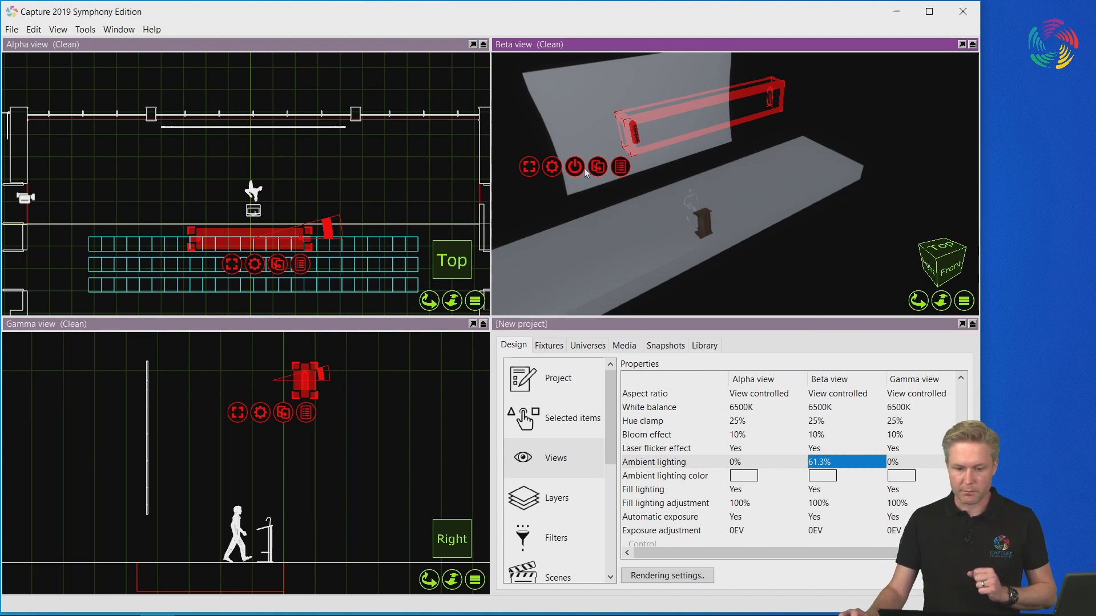
mouse_move(570, 167)
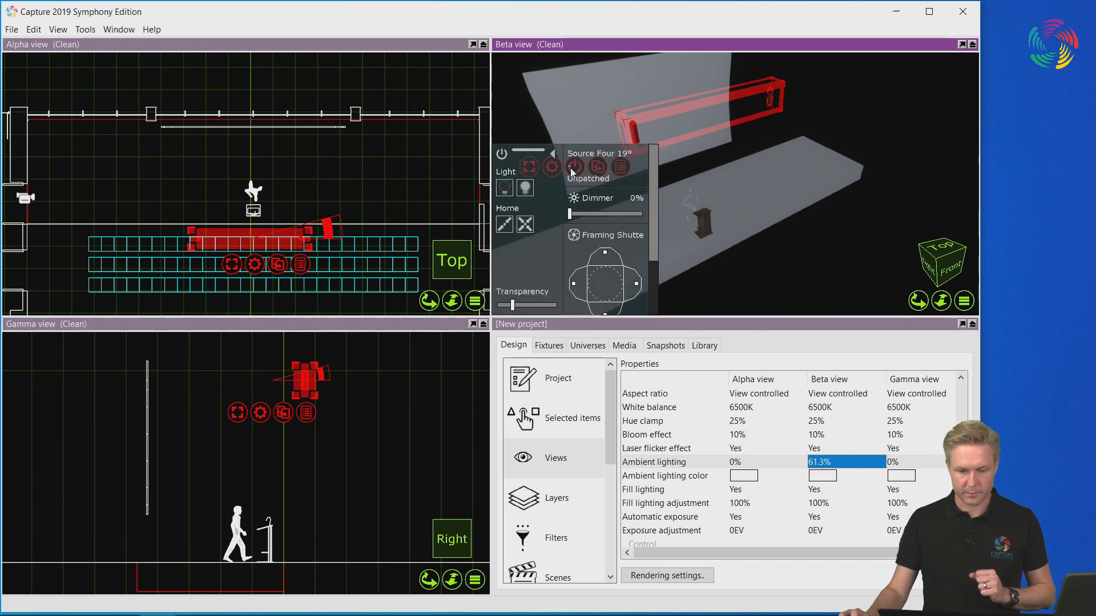
drag(570, 214, 639, 210)
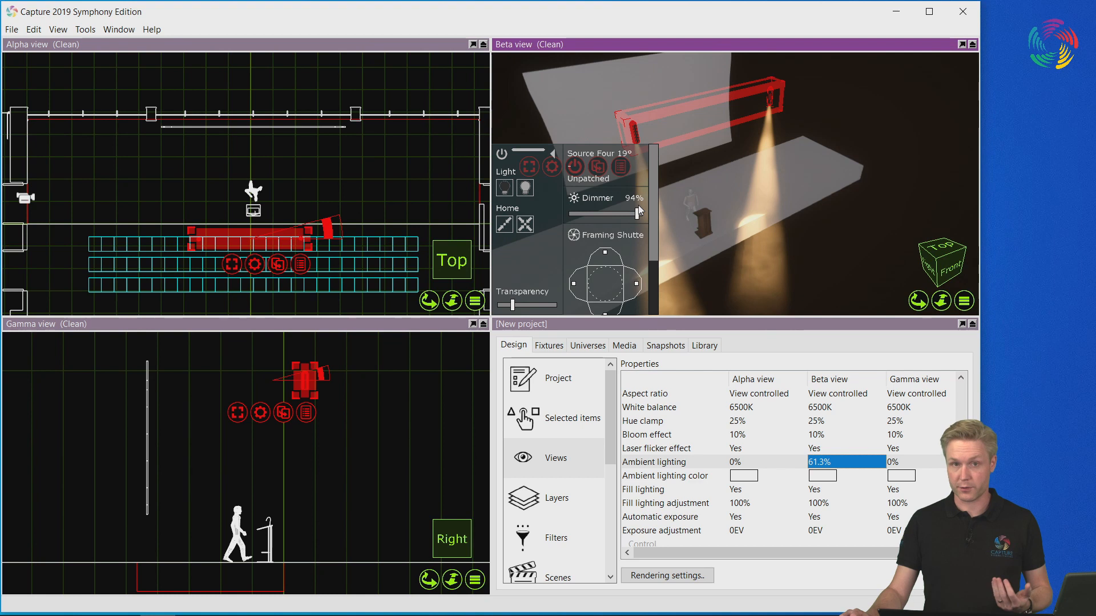
click(504, 152)
Focus both selected Source Four fixtures on the actor at the lectern in the Beta view.
right_click(555, 170)
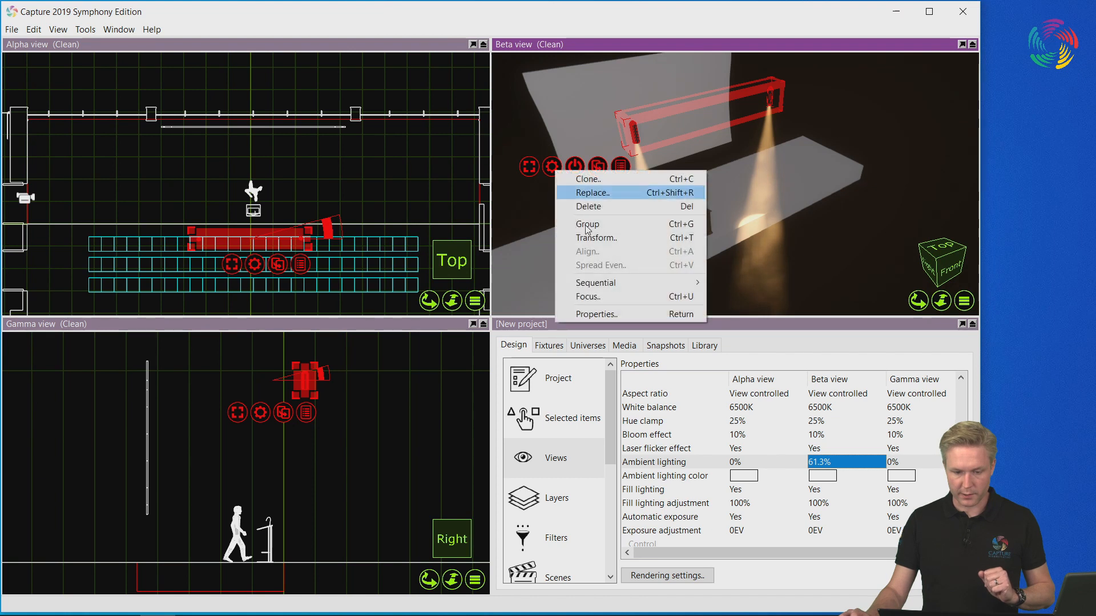
click(630, 297)
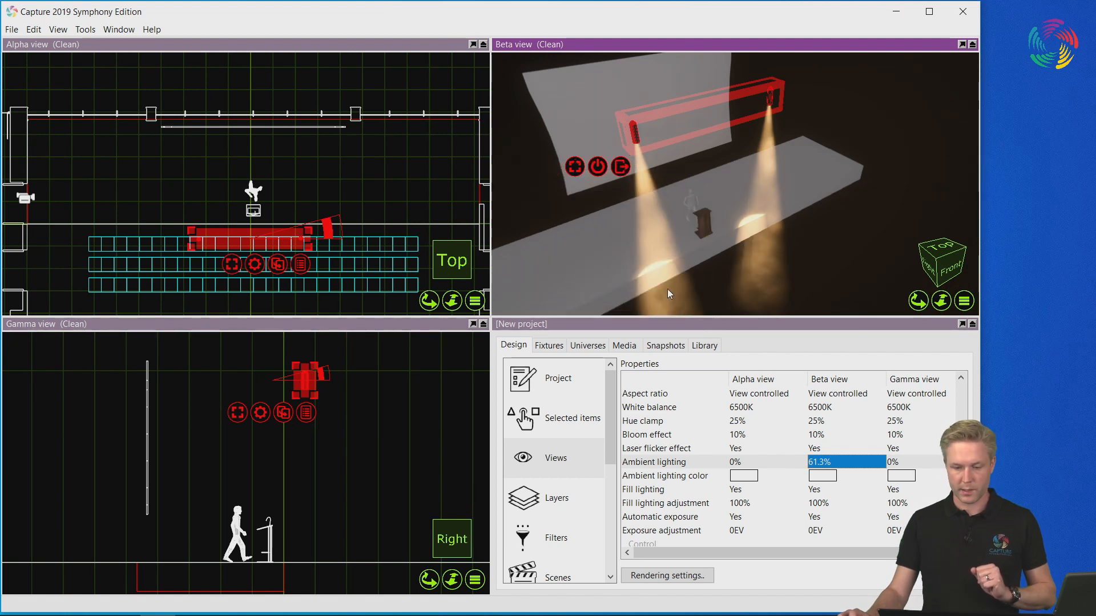
click(690, 200)
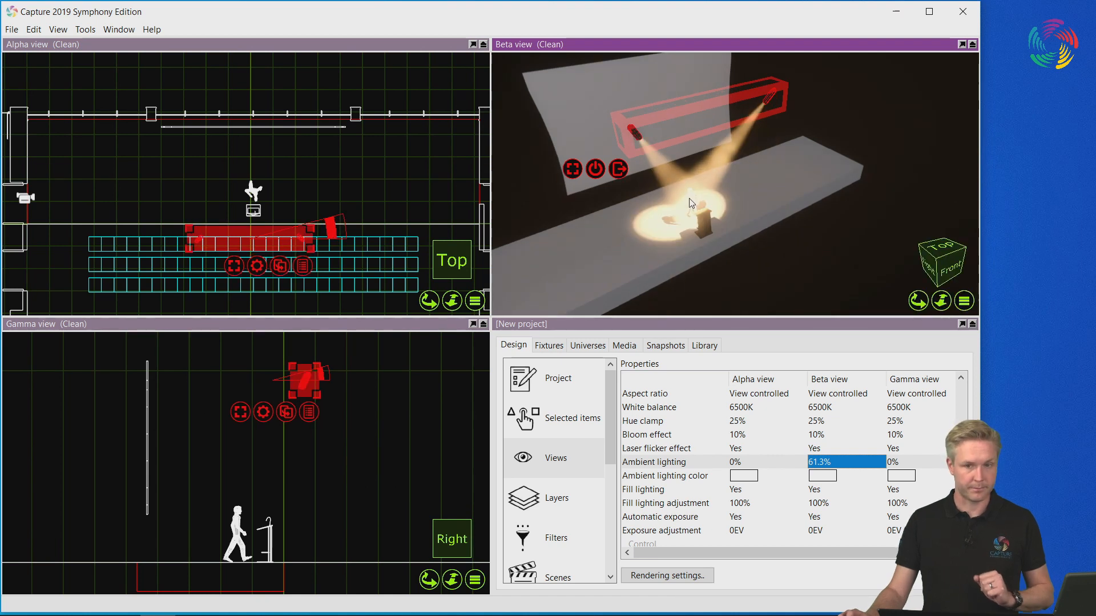
Set automatic exposure to No for the Beta view in the view properties.
scroll(690, 203, up, 5)
middle_drag(690, 203, 633, 177)
scroll(694, 208, down, 5)
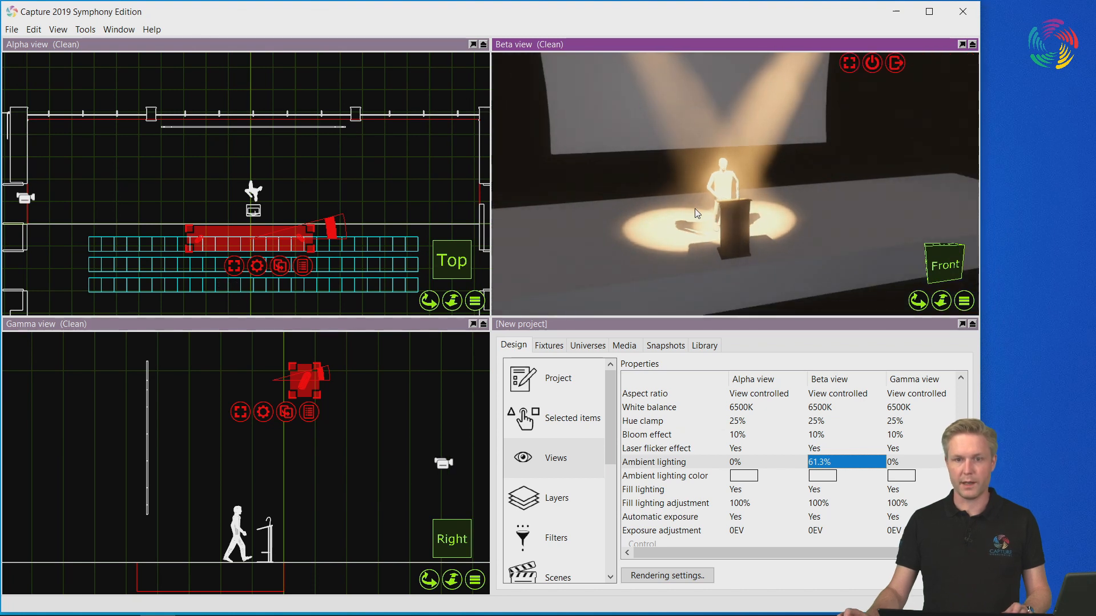
middle_drag(714, 197, 690, 184)
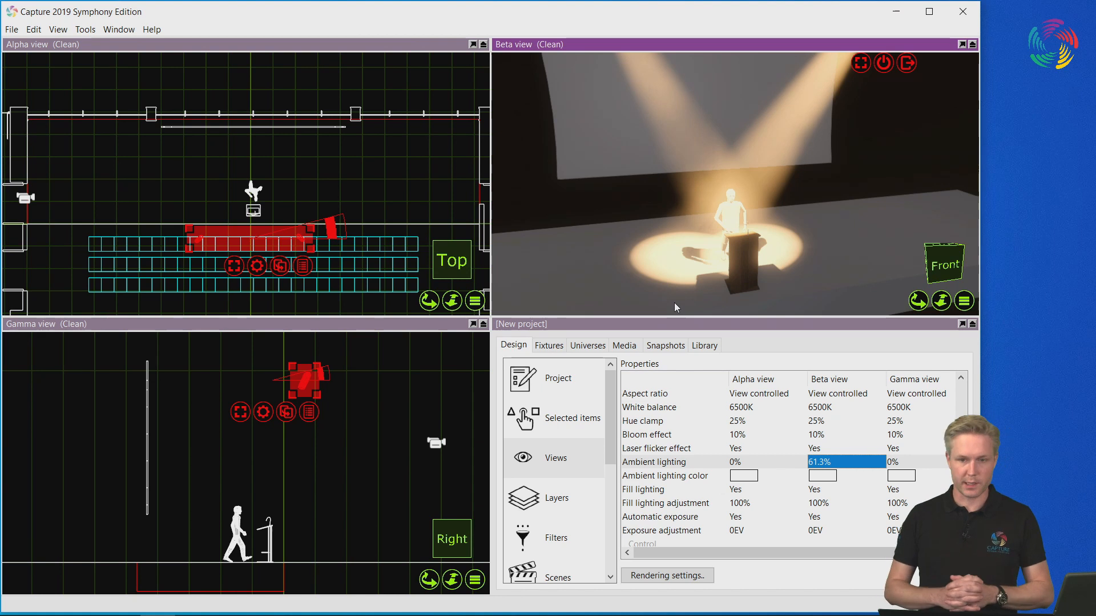
click(845, 517)
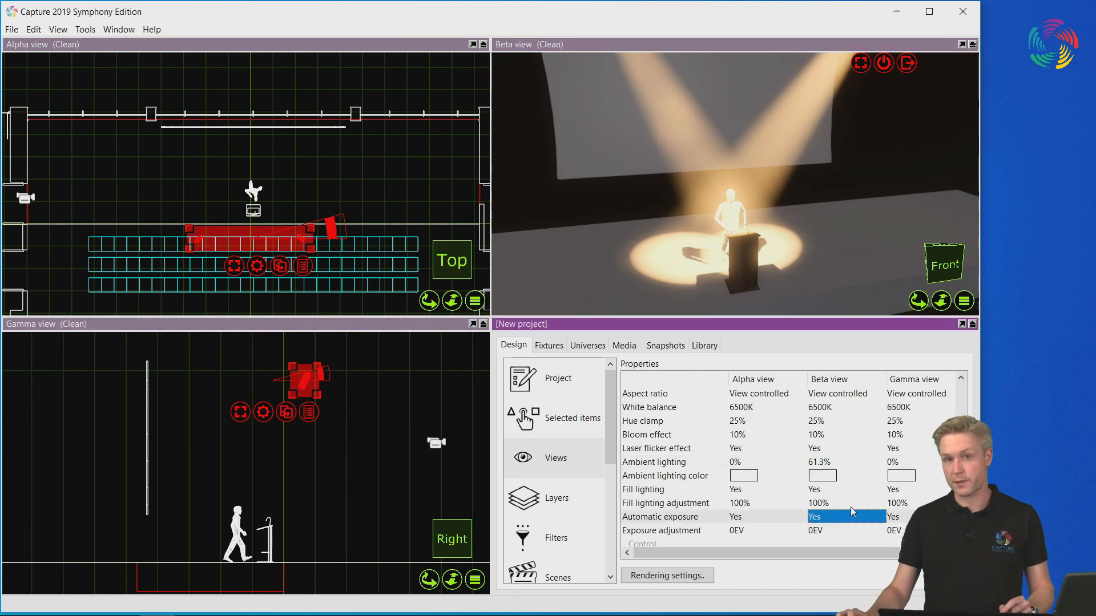
double_click(827, 529)
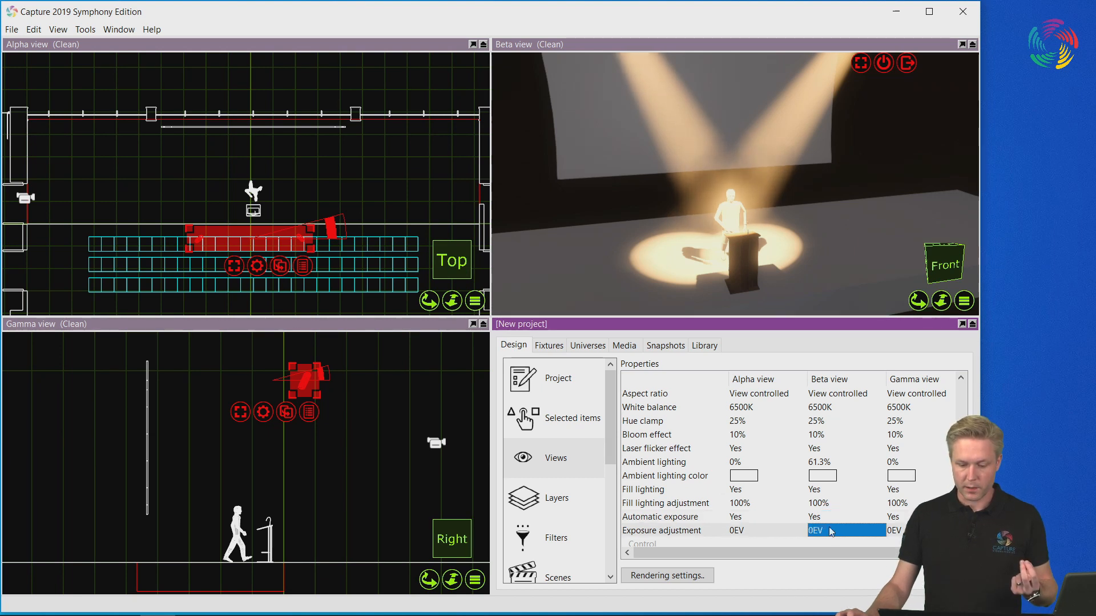
mouse_move(850, 533)
mouse_down()
mouse_move(759, 526)
mouse_move(854, 523)
mouse_up()
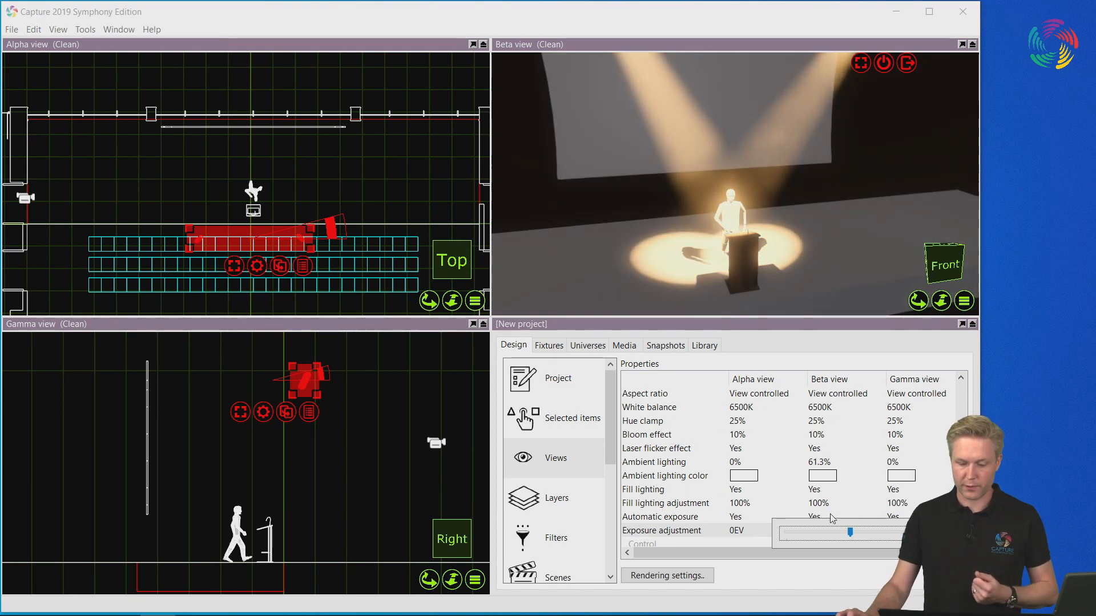
click(830, 517)
click(828, 516)
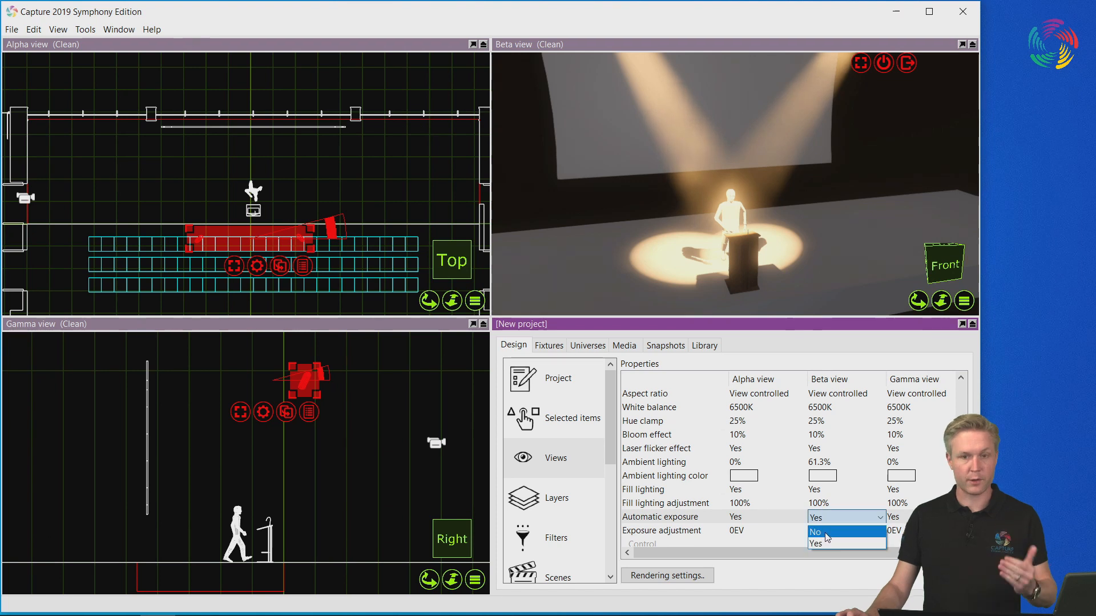
click(826, 533)
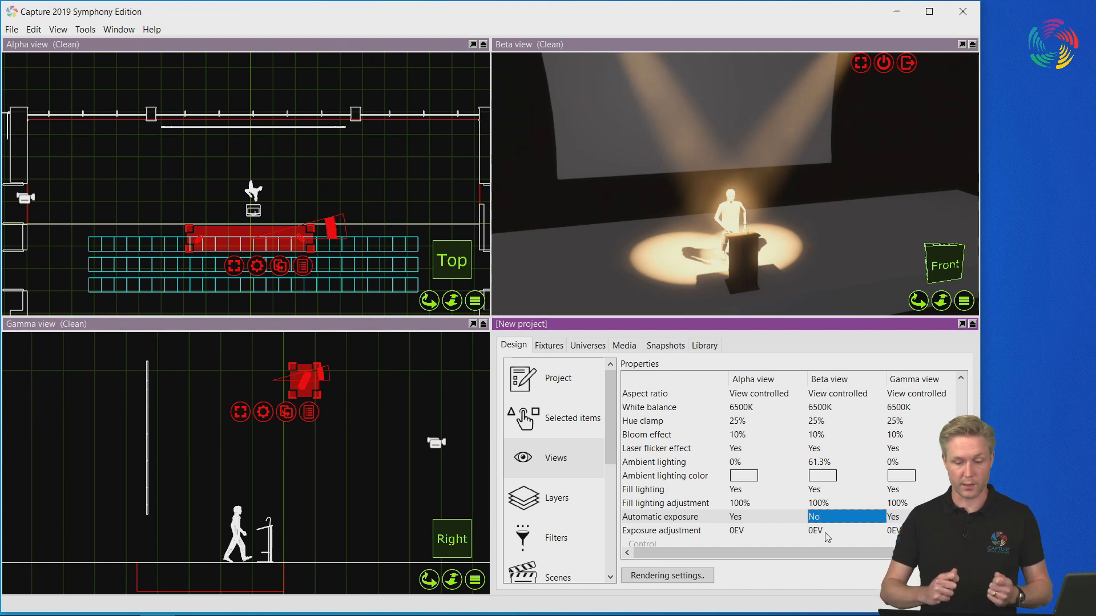
Leave focus mode and deselect the two Source Four fixtures.
scroll(667, 187, down, 4)
mouse_move(666, 186)
middle_down()
mouse_move(679, 208)
mouse_move(675, 180)
middle_up()
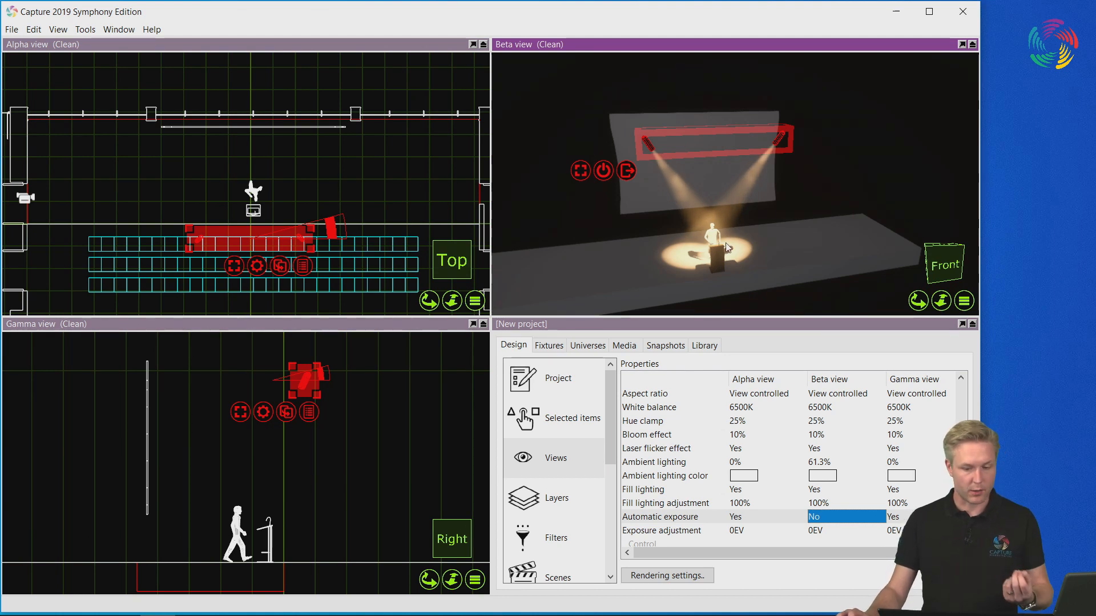
click(627, 173)
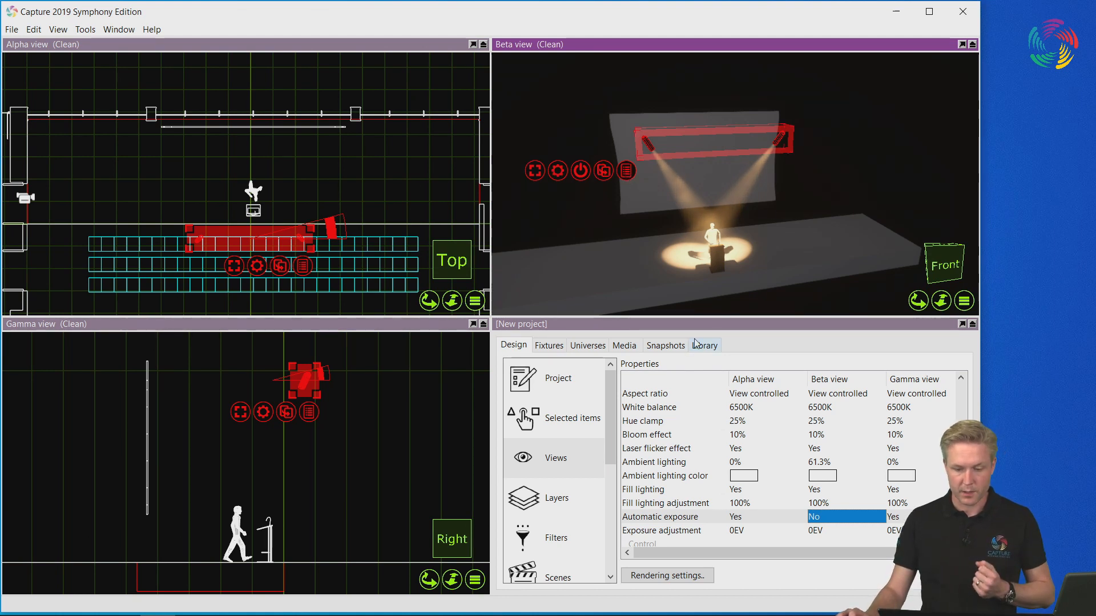
click(590, 214)
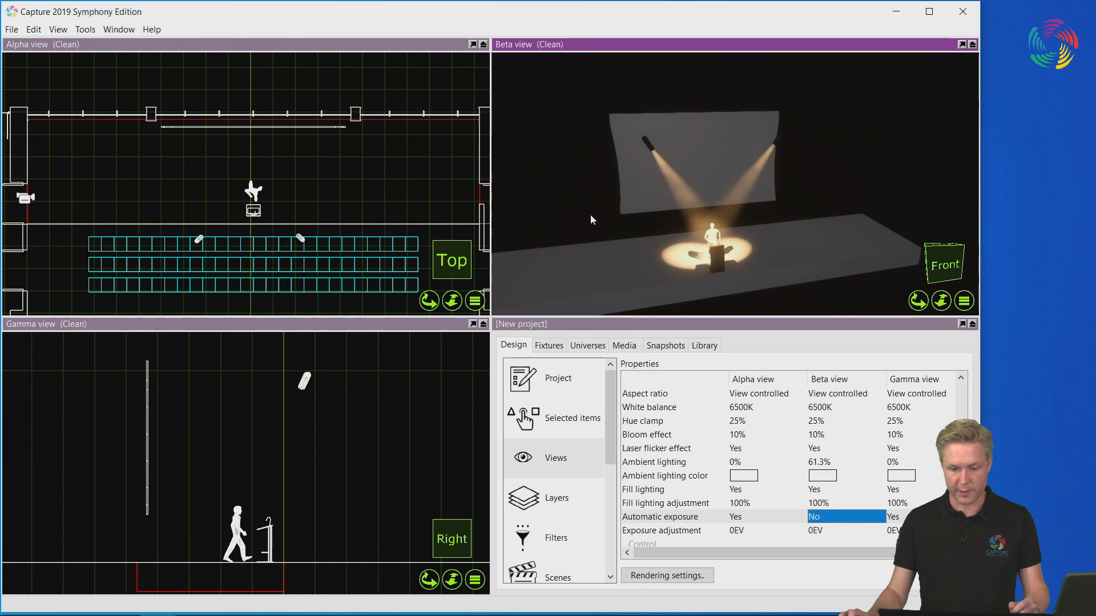
Search the library's filters for rosc amb and apply Rosco Cinelux R02 Bastard Amber to the fixture left of the lectern.
click(691, 348)
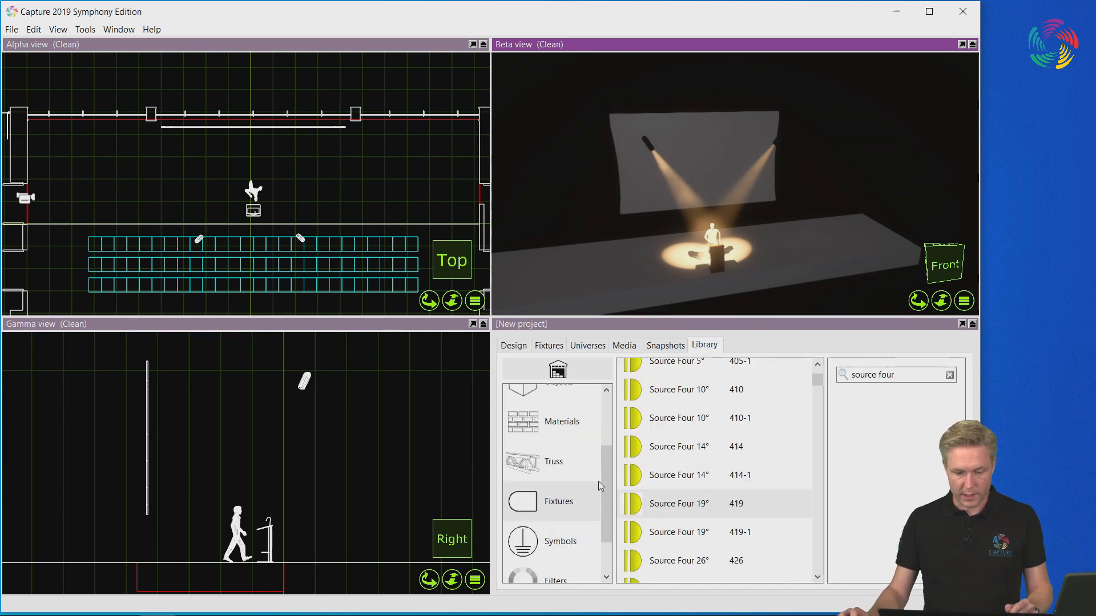
scroll(601, 517, down, 1)
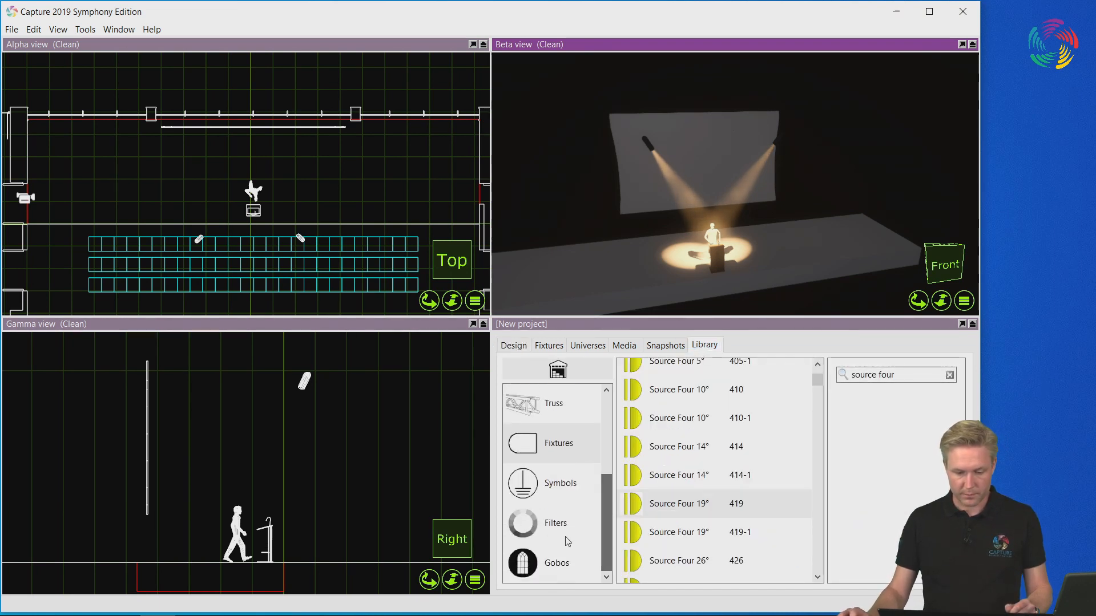
click(558, 528)
click(895, 374)
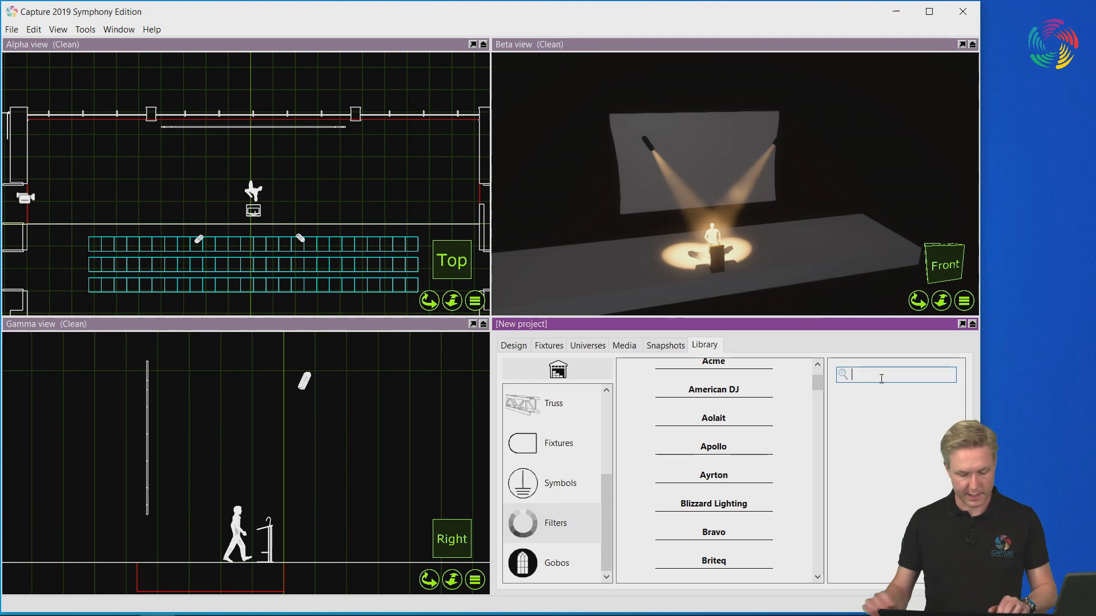
text(rosc amb)
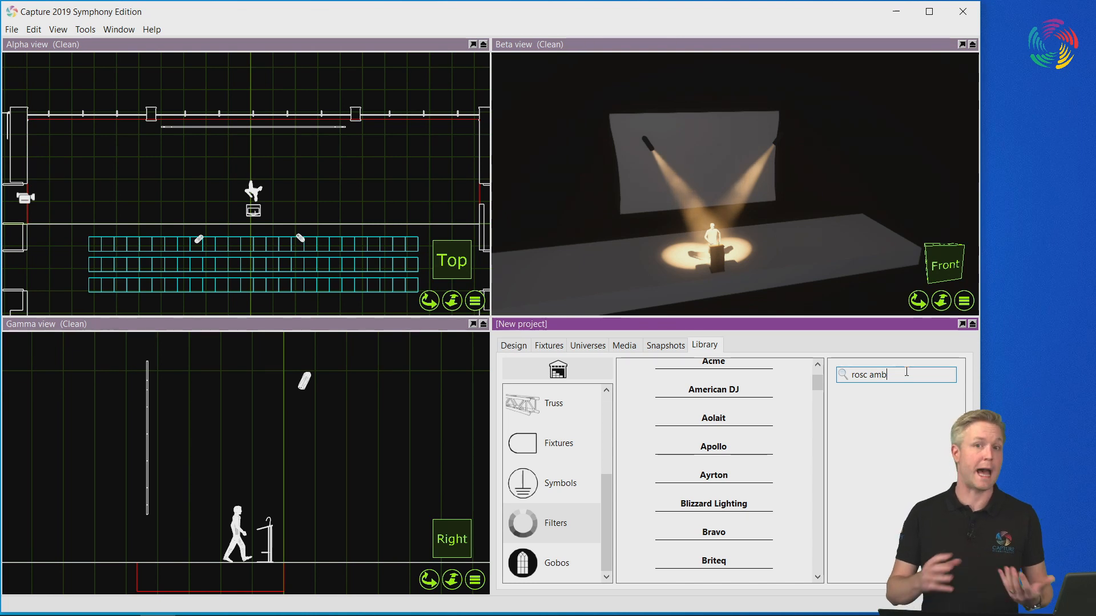
key(Return)
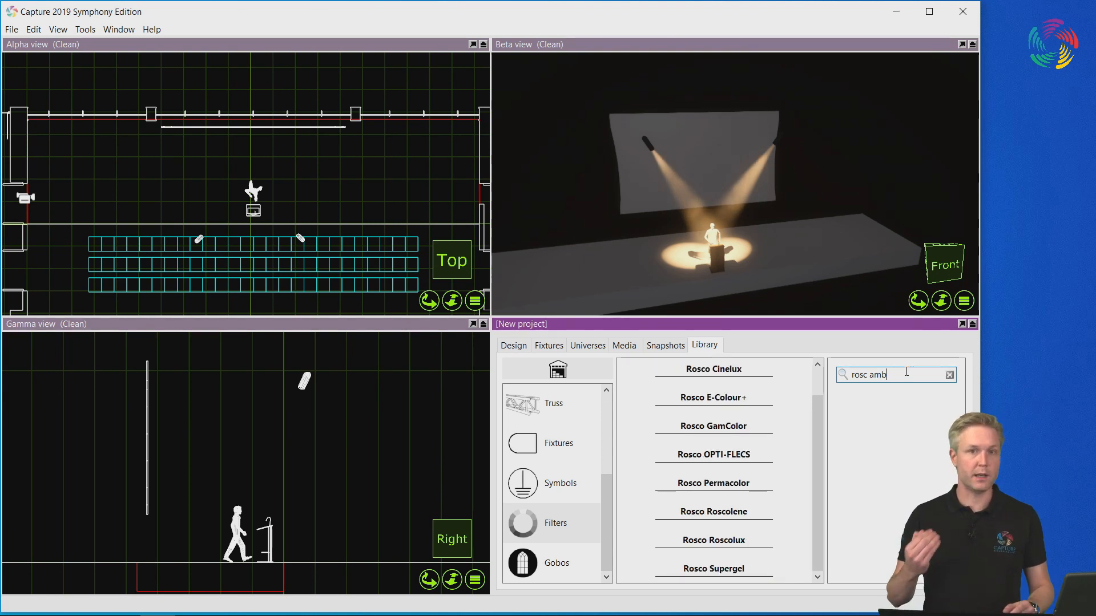
click(715, 370)
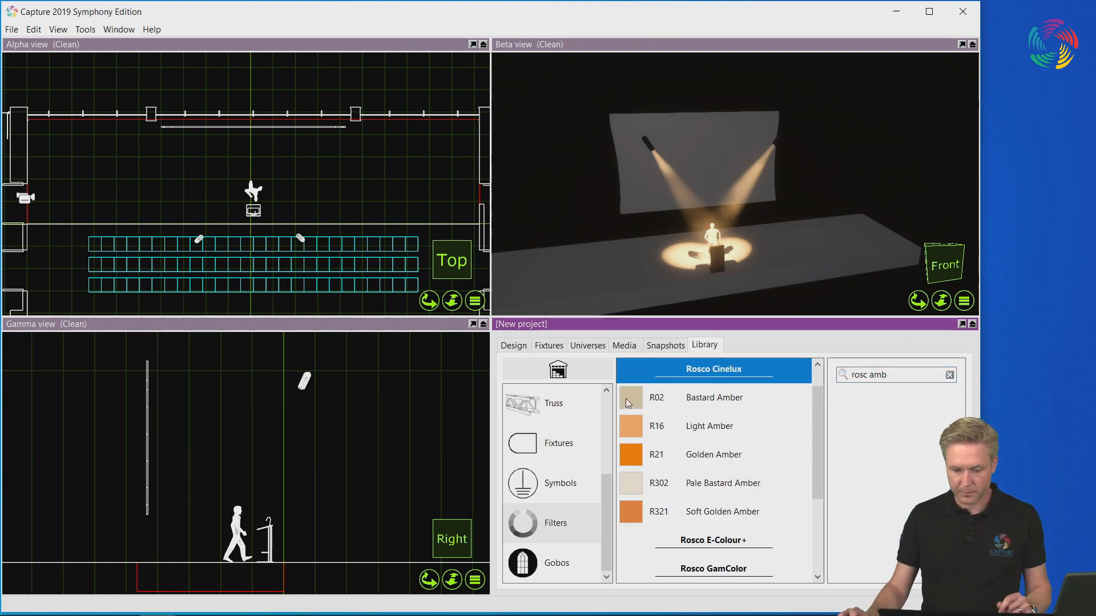
drag(627, 399, 649, 147)
Search the filters for rosc lav and apply Rosco E-Colour+ E003 Lavender Tint to the fixture right of the lectern.
click(901, 377)
double_click(901, 377)
text(lav)
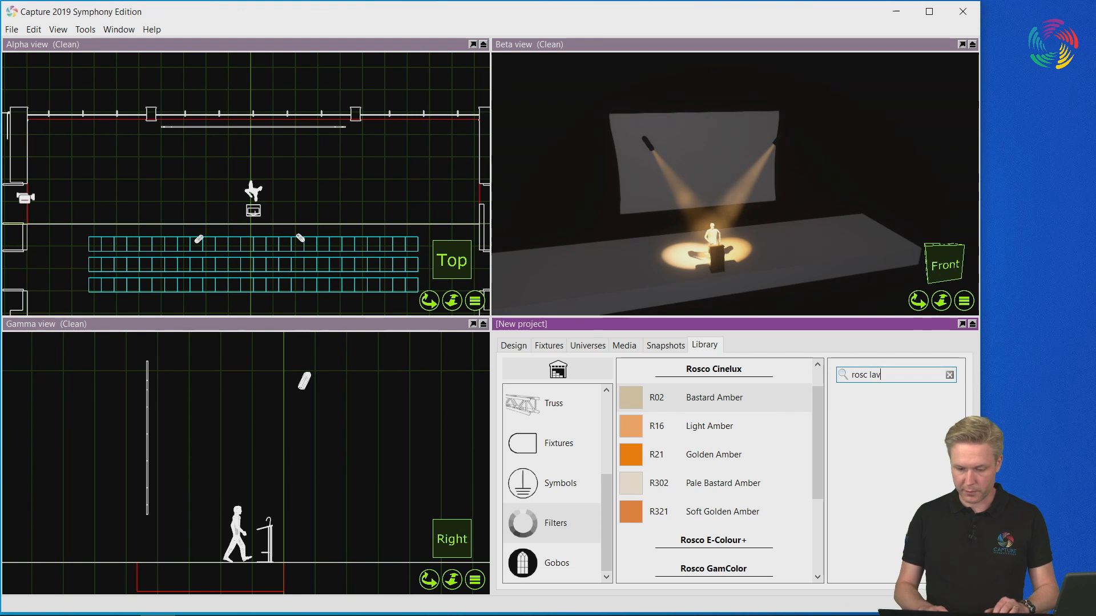
click(728, 372)
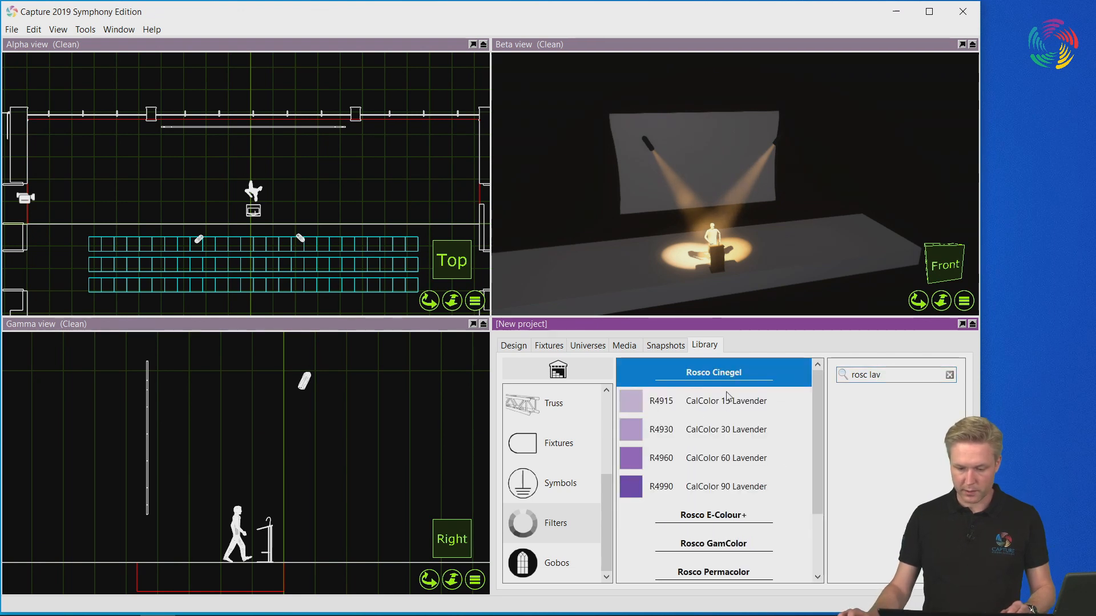
click(736, 375)
click(738, 404)
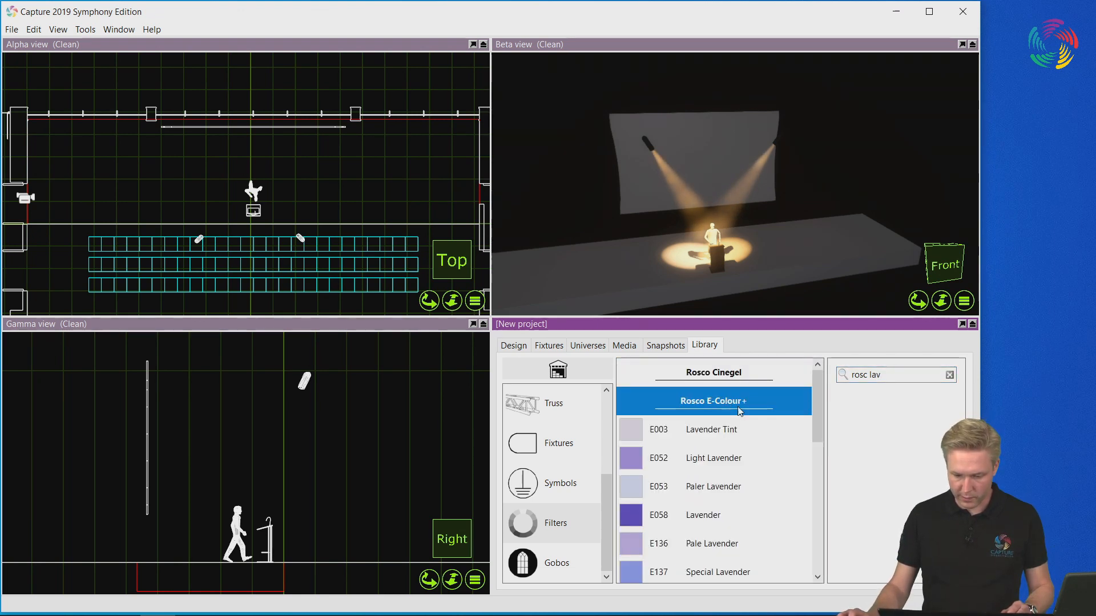
drag(710, 431, 773, 148)
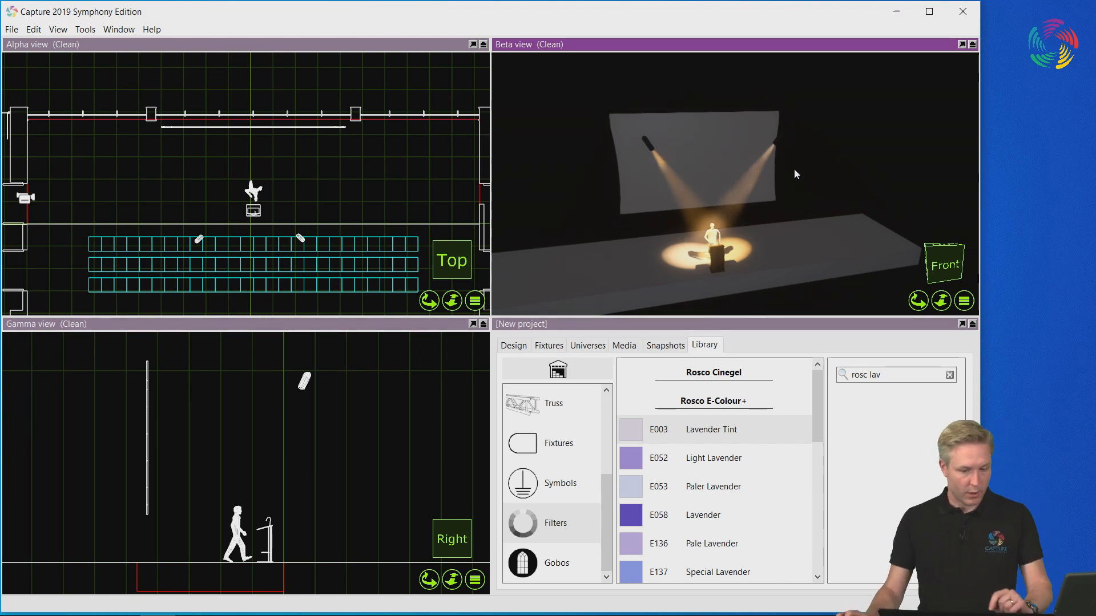
Search the library's rectangular trusses for gene and place the Generic rectangular section above the front edge of the stage.
click(331, 189)
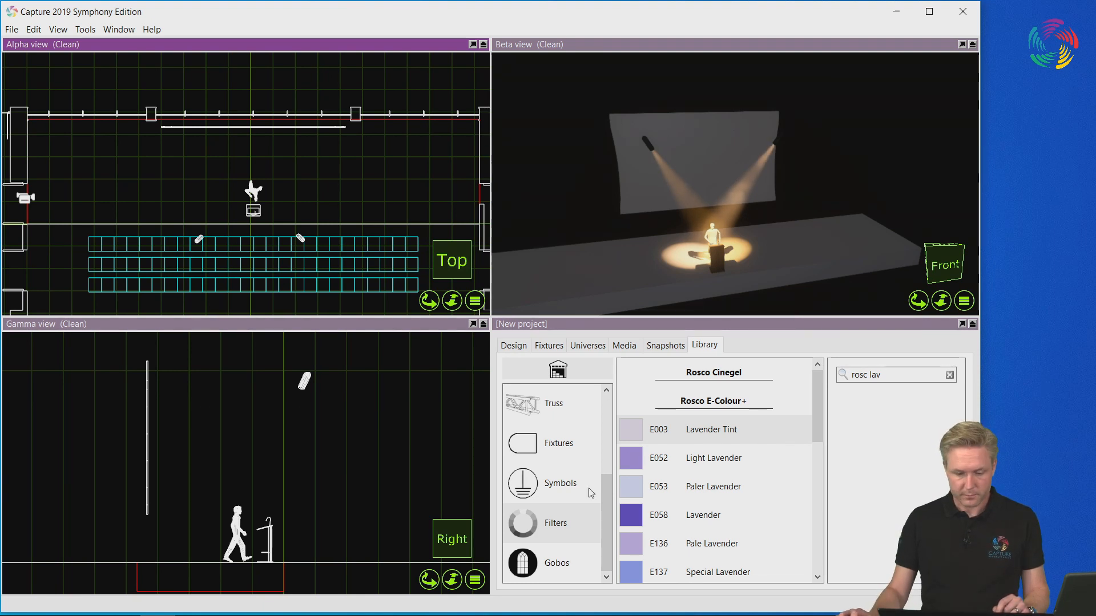
scroll(593, 484, up, 2)
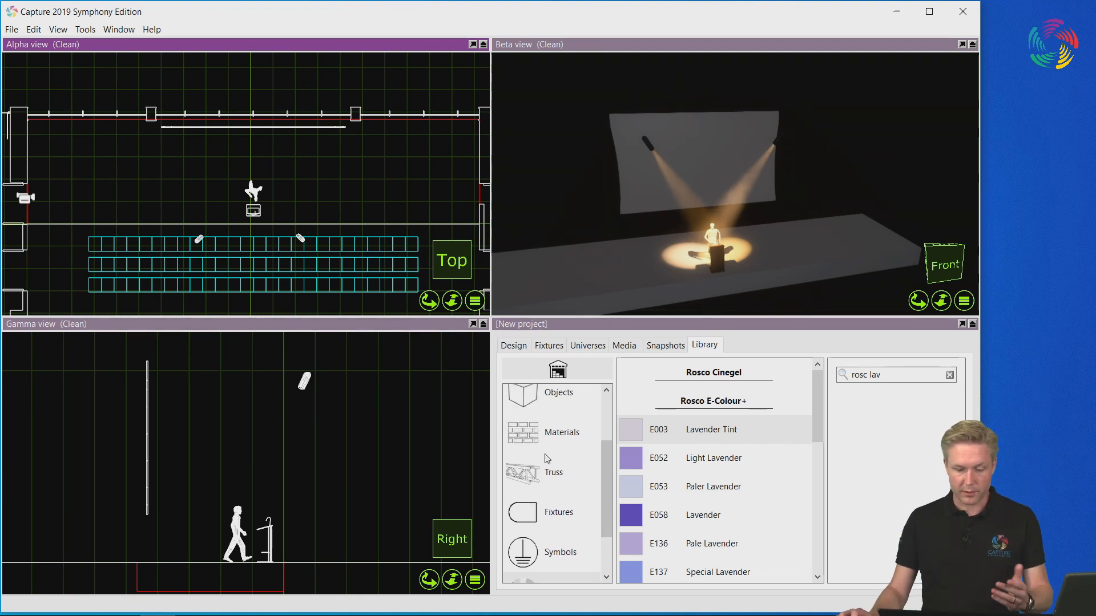
click(543, 474)
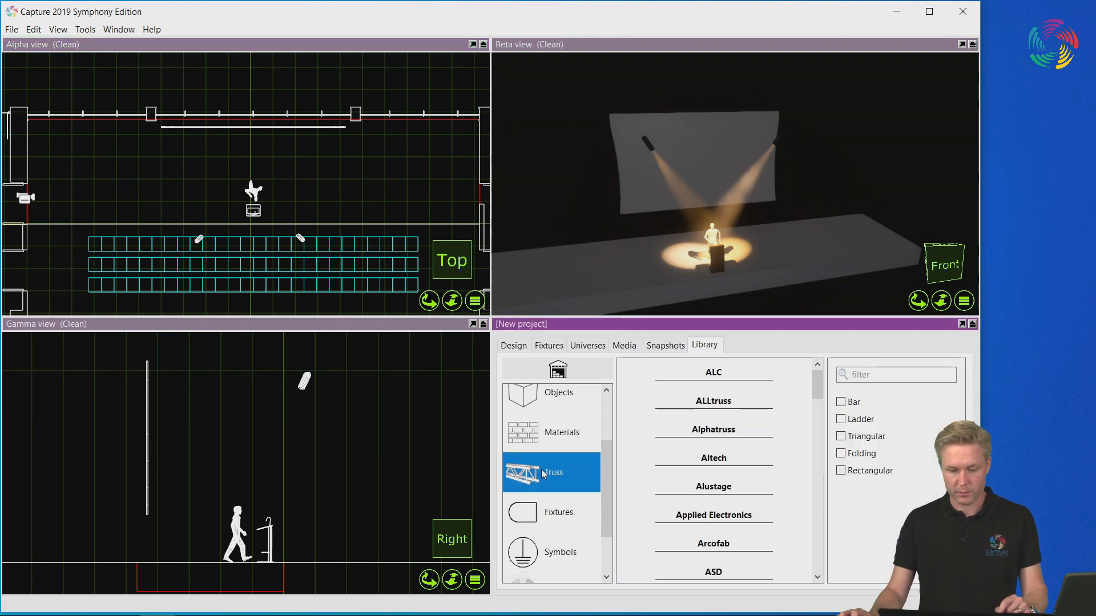
click(843, 473)
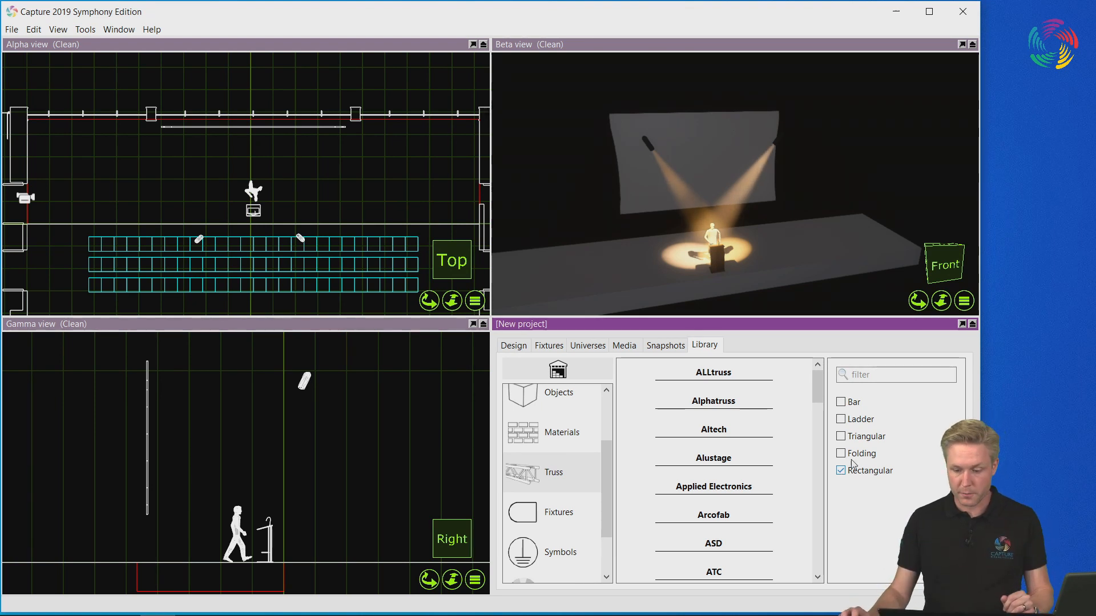
click(890, 375)
text(gene)
drag(631, 401, 255, 242)
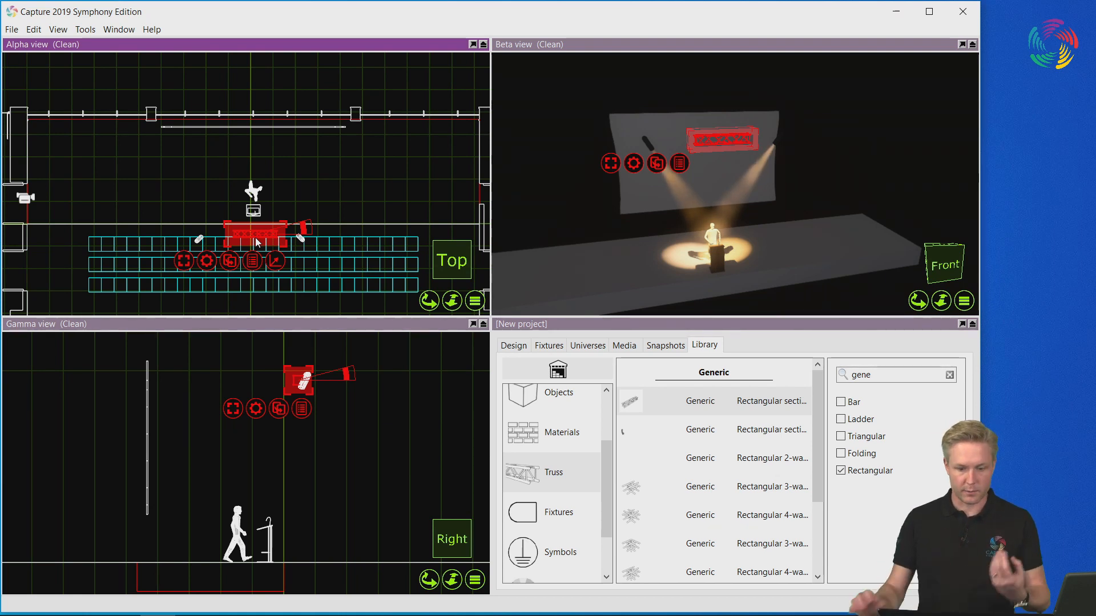
Set the pipe length of the rectangular truss section to 10 m.
click(514, 345)
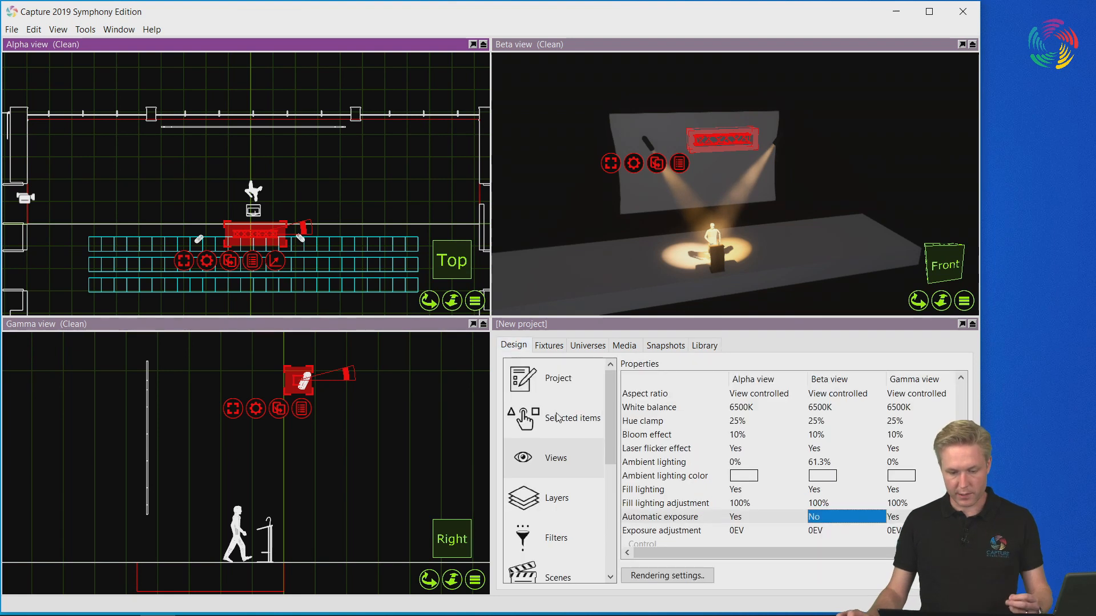
click(557, 418)
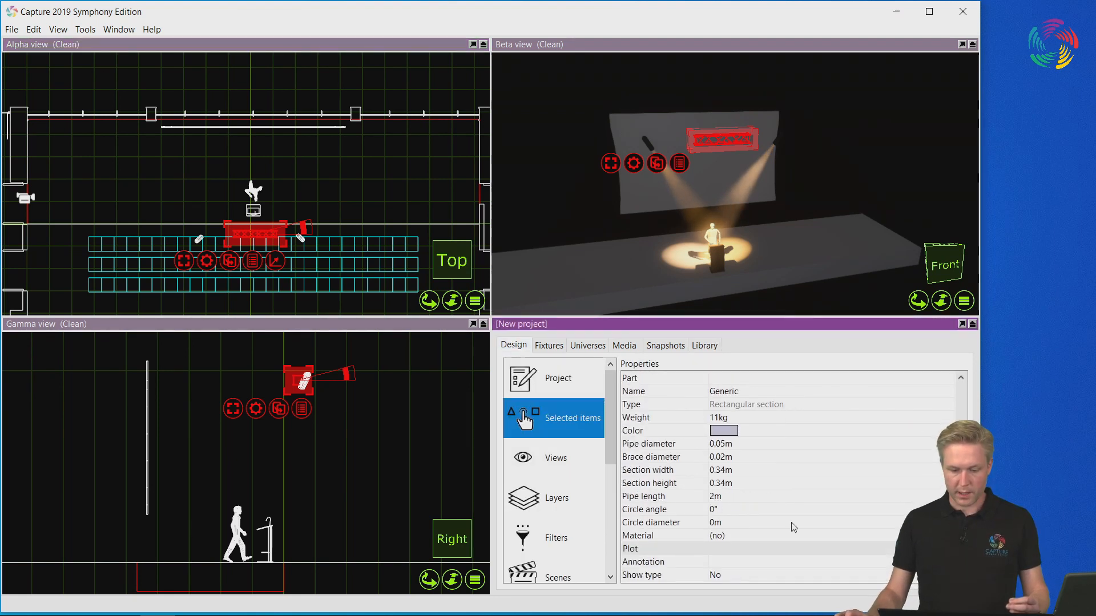
click(738, 496)
text(10)
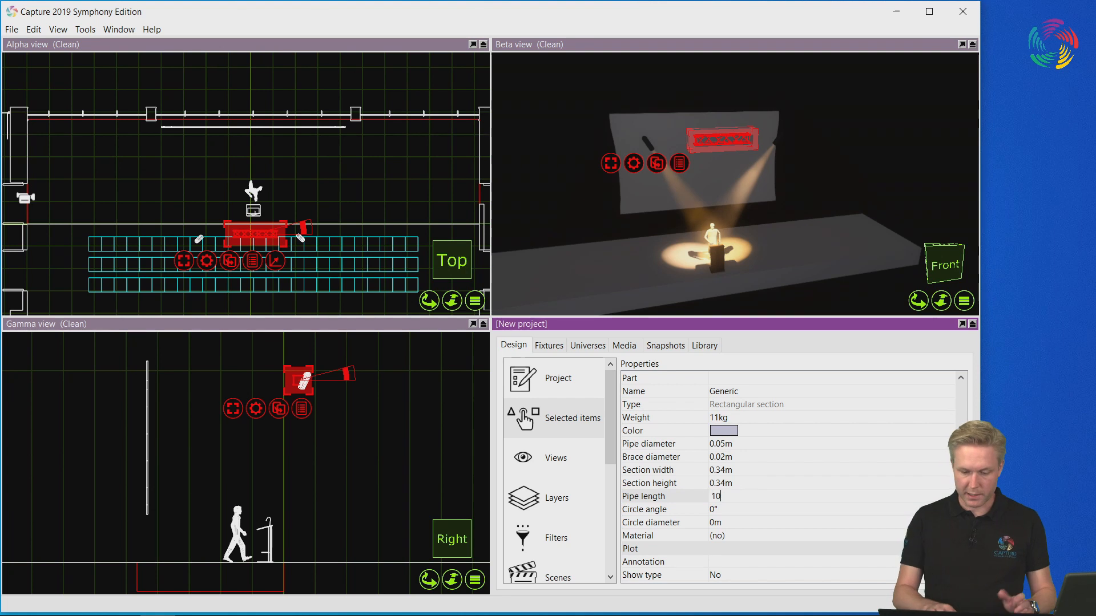
key(Return)
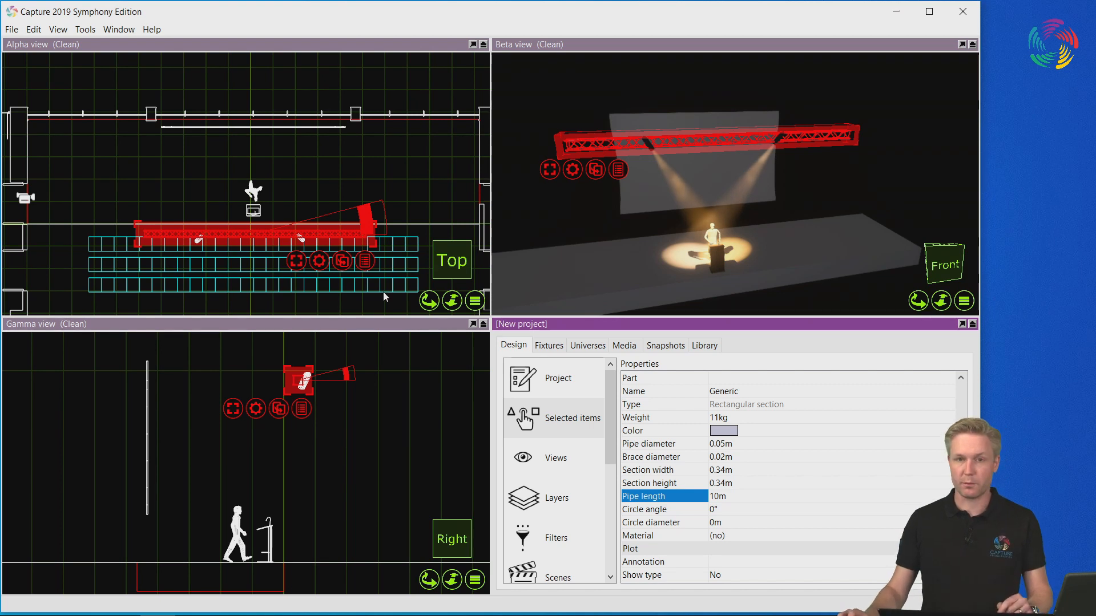
Move the two Source Four fixtures directly beneath the truss, check their light on the actor, and deselect them.
click(354, 412)
click(294, 386)
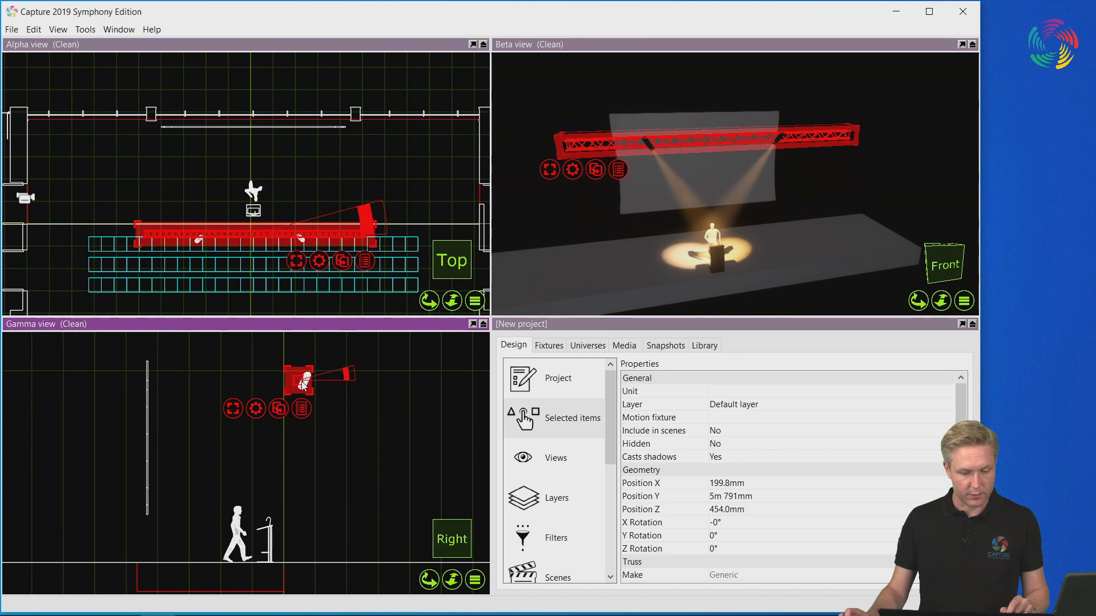
scroll(299, 383, up, 4)
click(315, 414)
scroll(316, 415, down, 2)
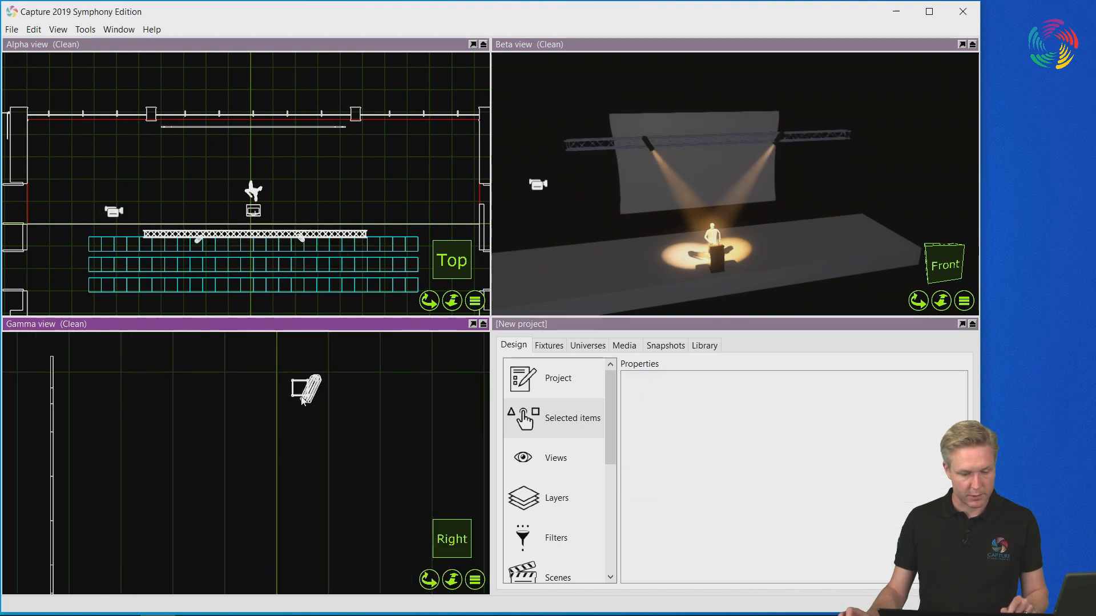
drag(360, 423, 318, 367)
drag(195, 247, 186, 239)
scroll(194, 246, up, 3)
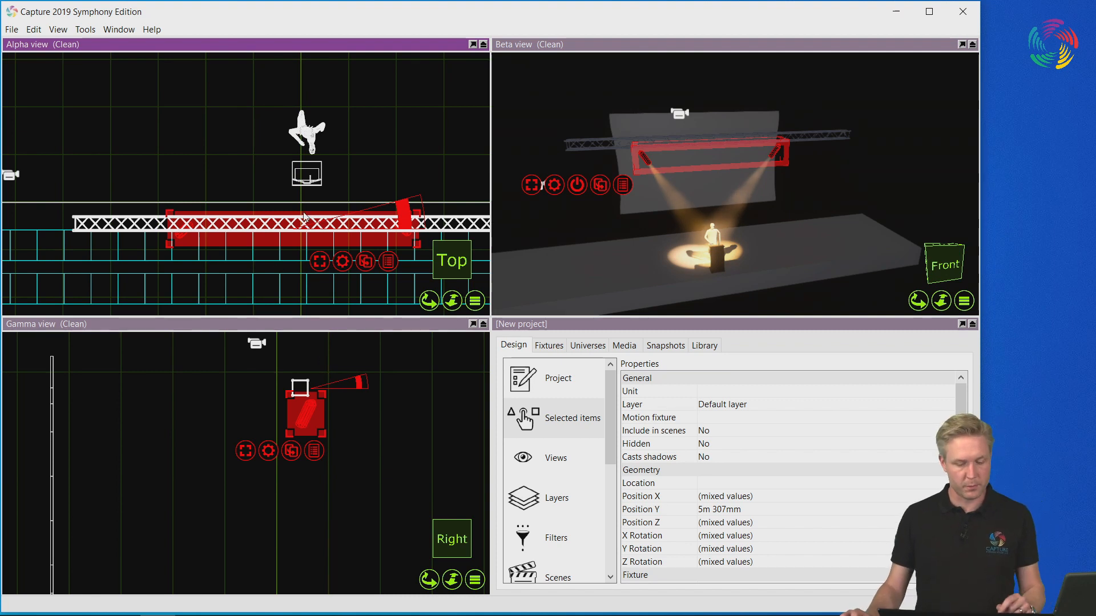
scroll(376, 425, down, 2)
middle_drag(706, 240, 737, 250)
scroll(755, 250, up, 5)
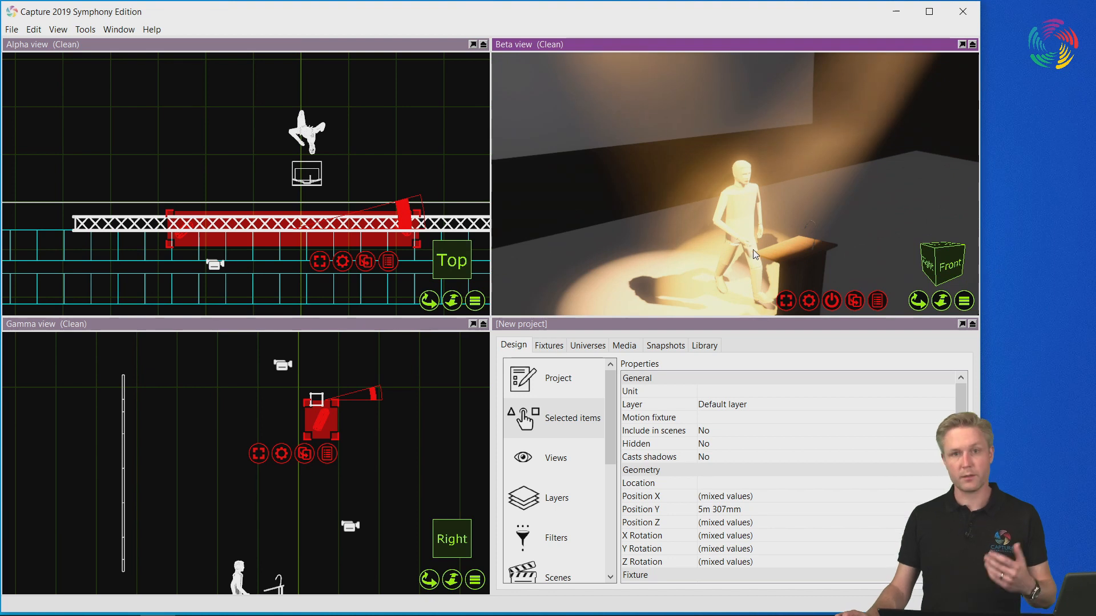
scroll(754, 248, down, 5)
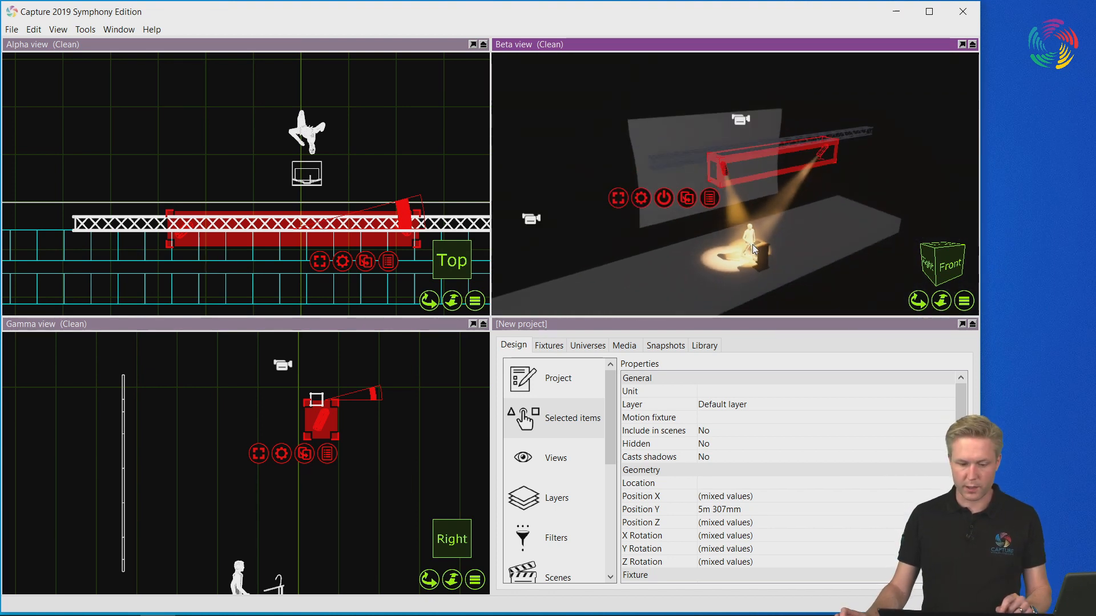
click(400, 120)
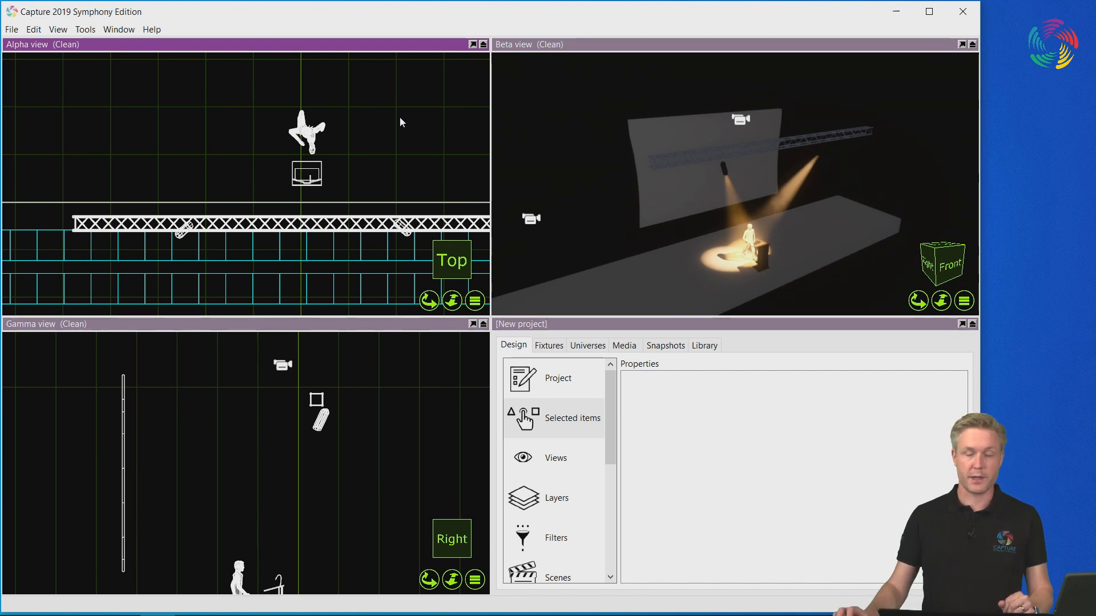
Search the library's fixtures for 4k30 and place the Christie Boxer 4K30 projector at the truss, in line with the lectern.
click(704, 346)
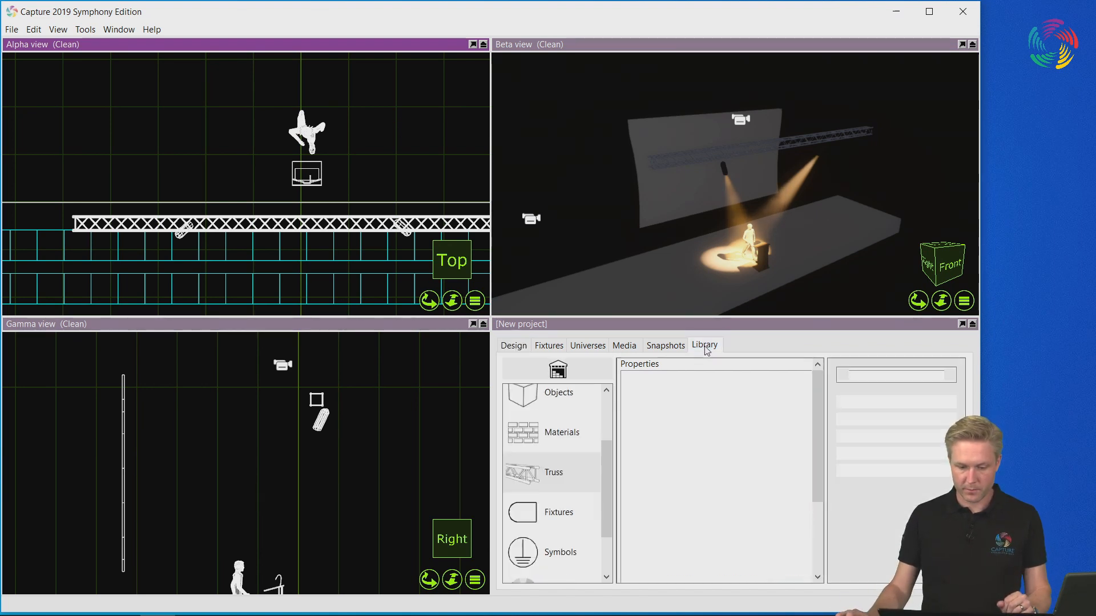
click(582, 519)
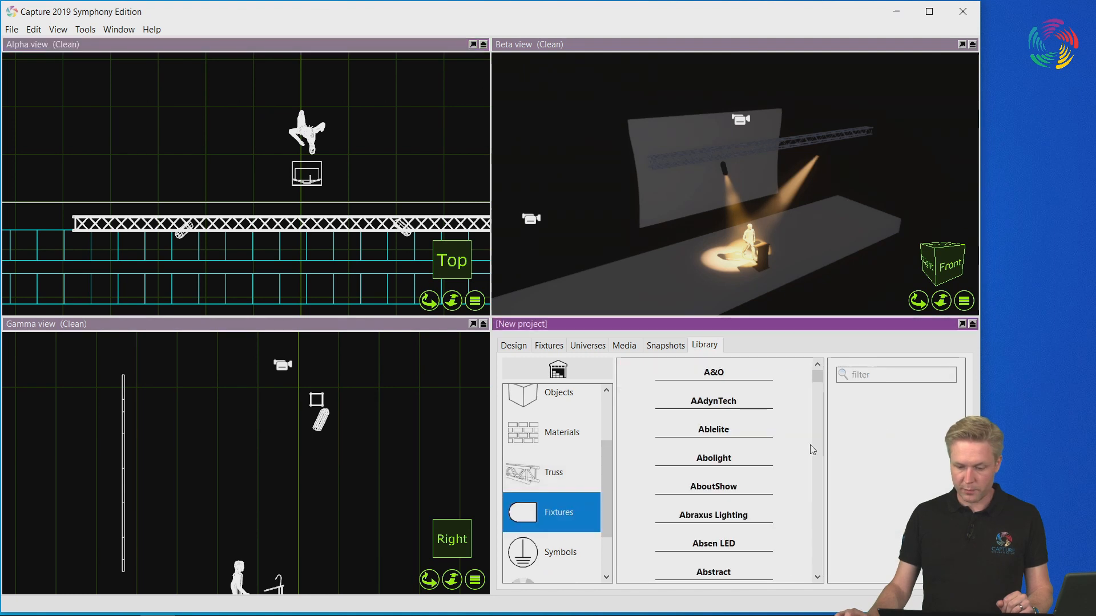
click(883, 376)
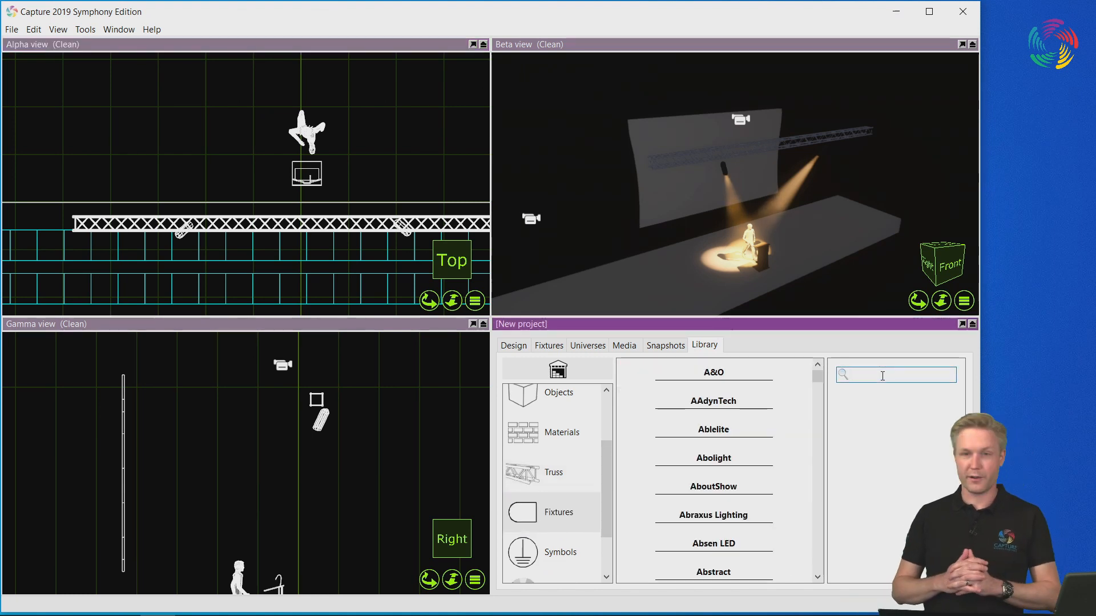
text(4k30)
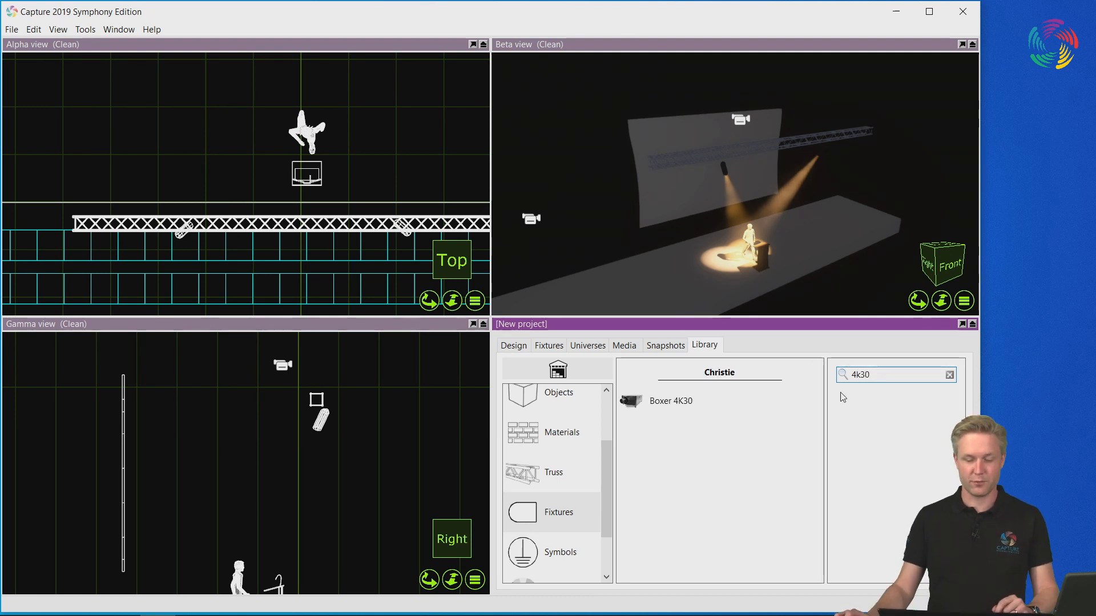
drag(662, 404, 310, 223)
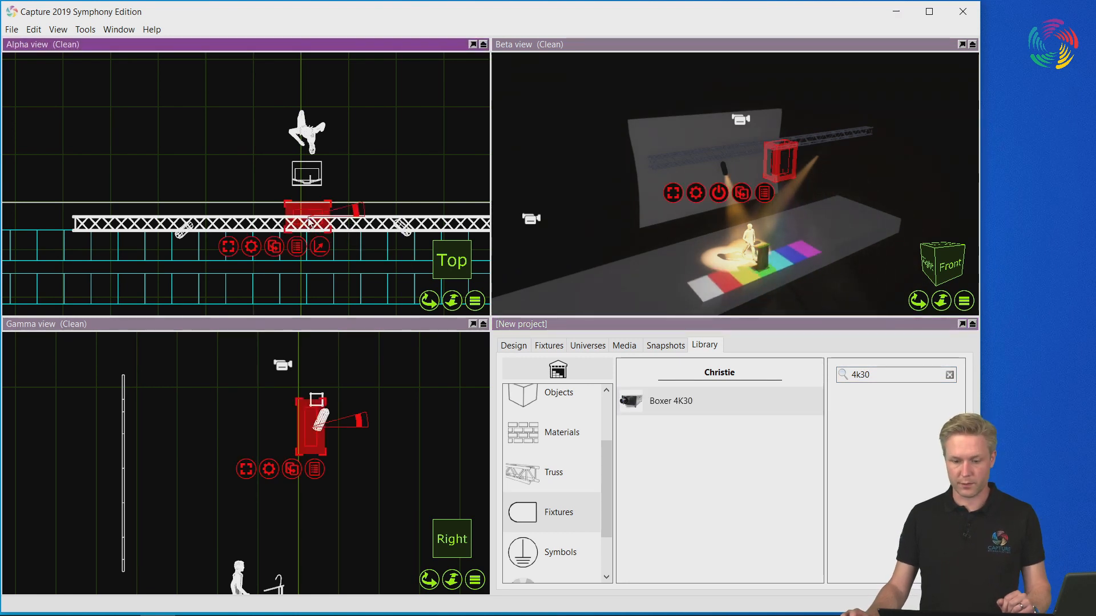
Rotate the projector about its X axis to about 76° so it aims at the screen behind the actor.
scroll(780, 262, up, 3)
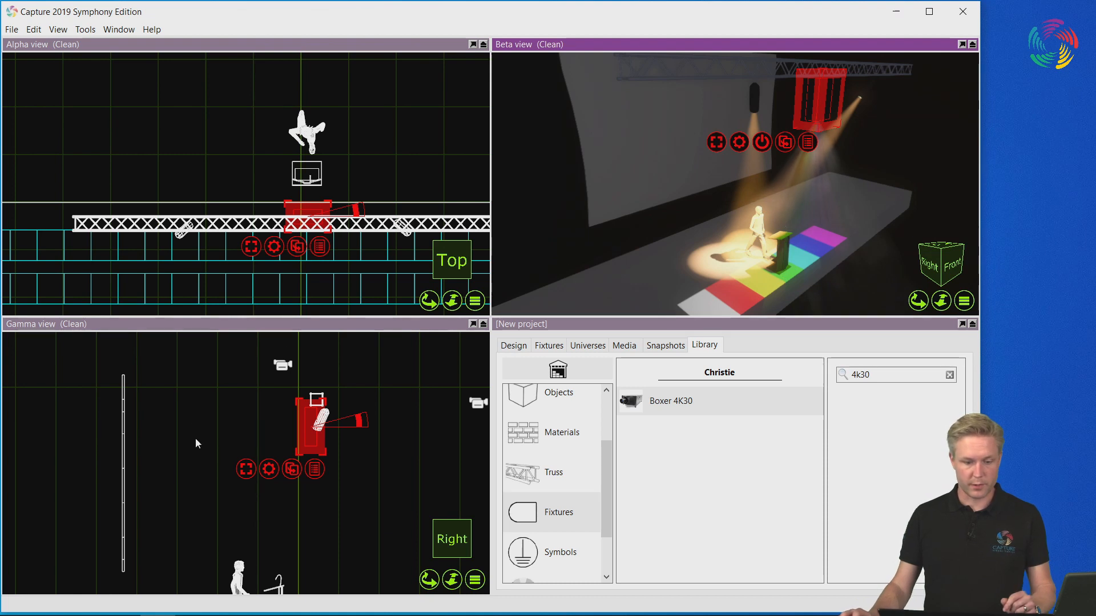
scroll(343, 434, up, 2)
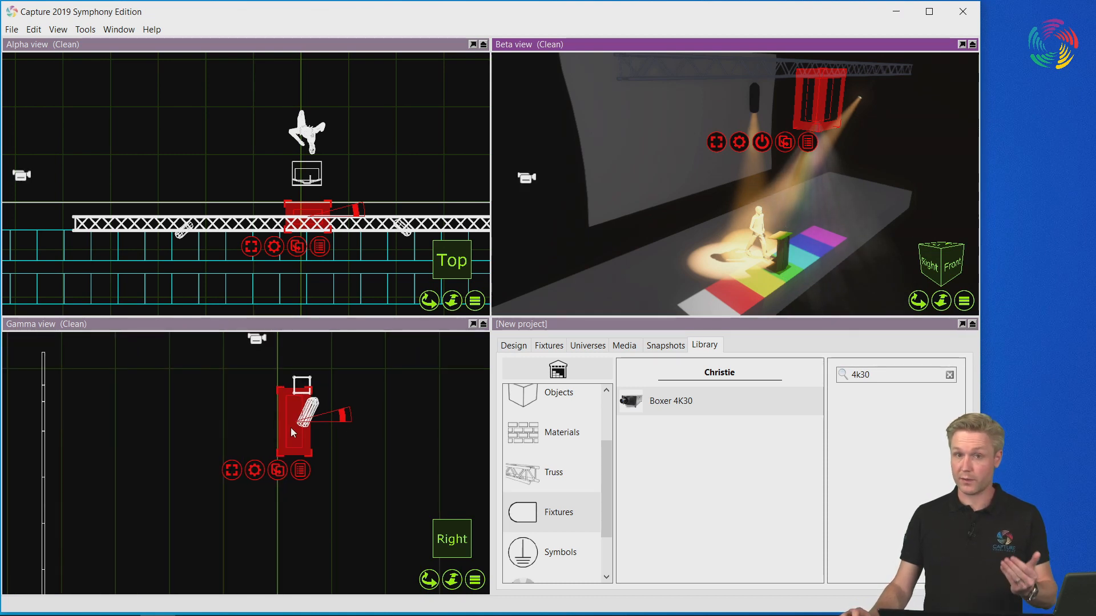
drag(343, 416, 307, 478)
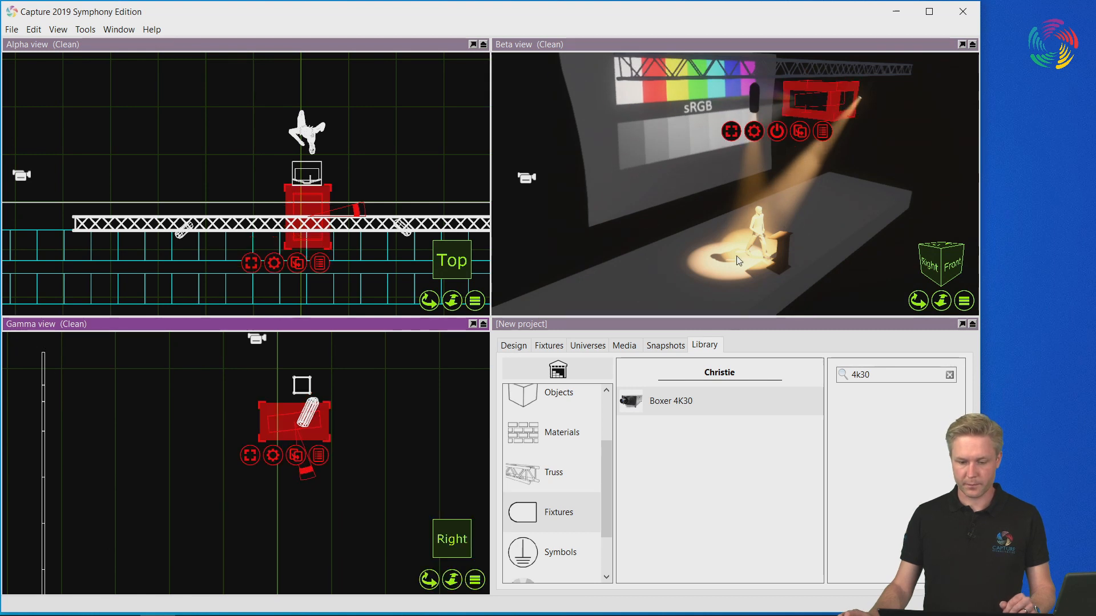
scroll(736, 229, down, 3)
scroll(736, 229, up, 5)
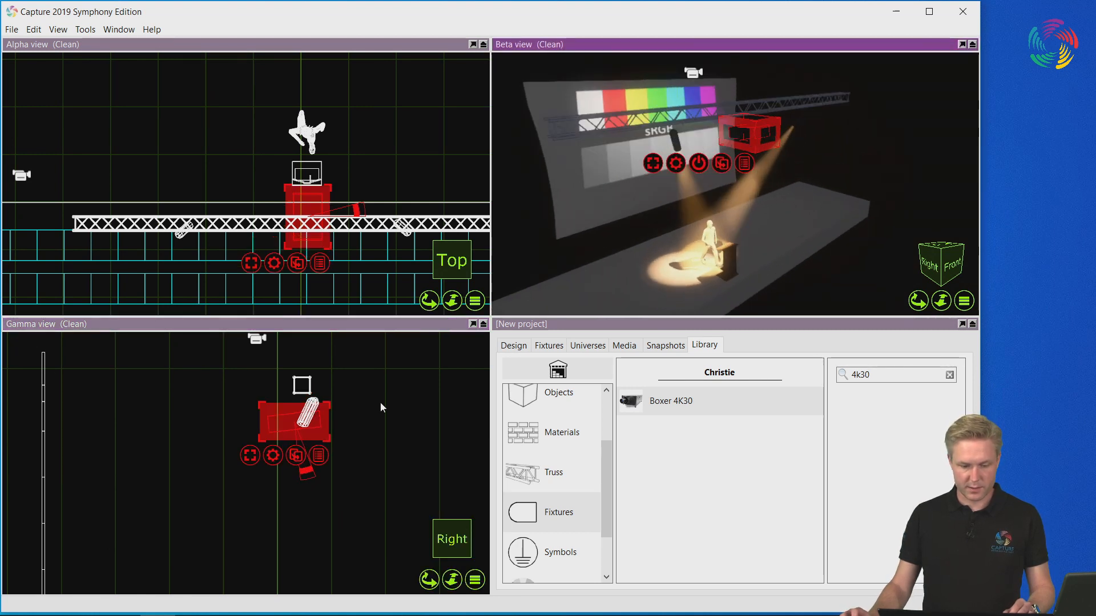
mouse_move(302, 475)
mouse_down()
mouse_move(313, 464)
mouse_move(311, 474)
mouse_up()
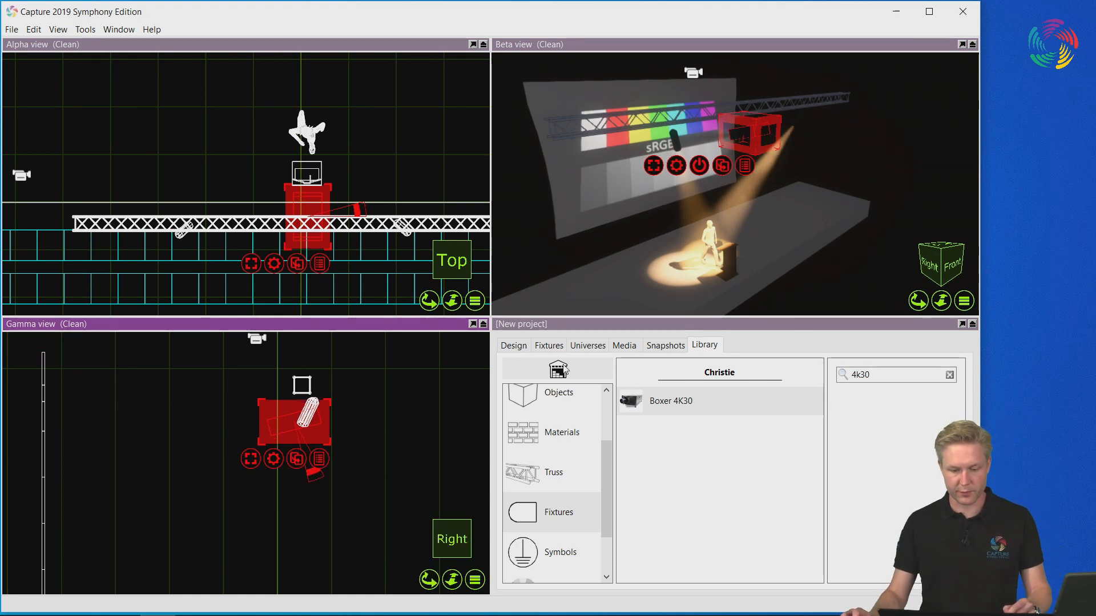
Examine the Optics setting in the Boxer 4K30 projector's properties.
click(513, 346)
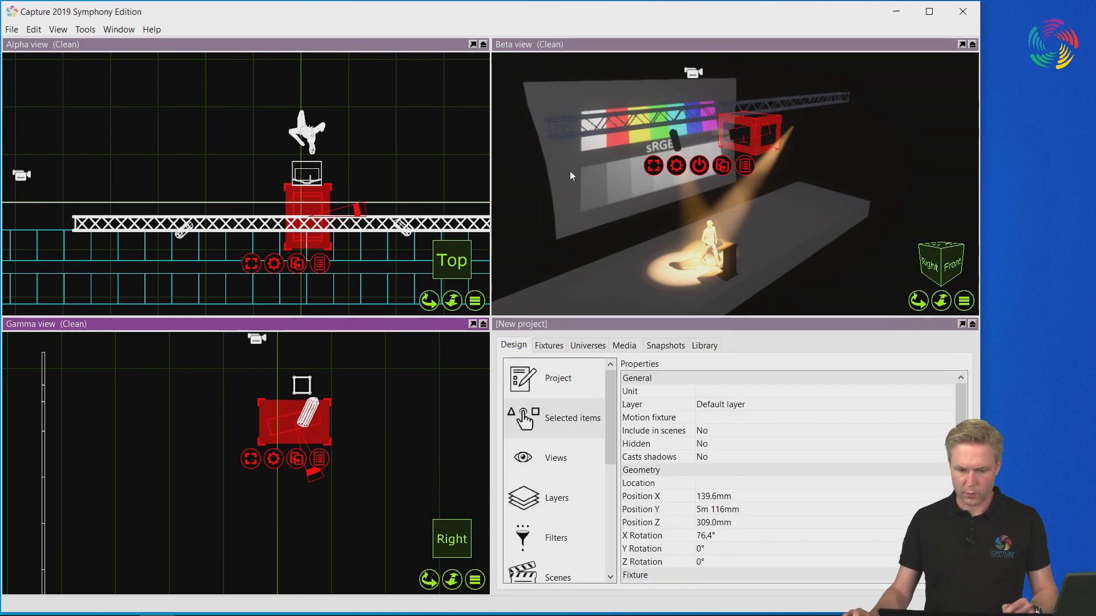
scroll(745, 479, down, 7)
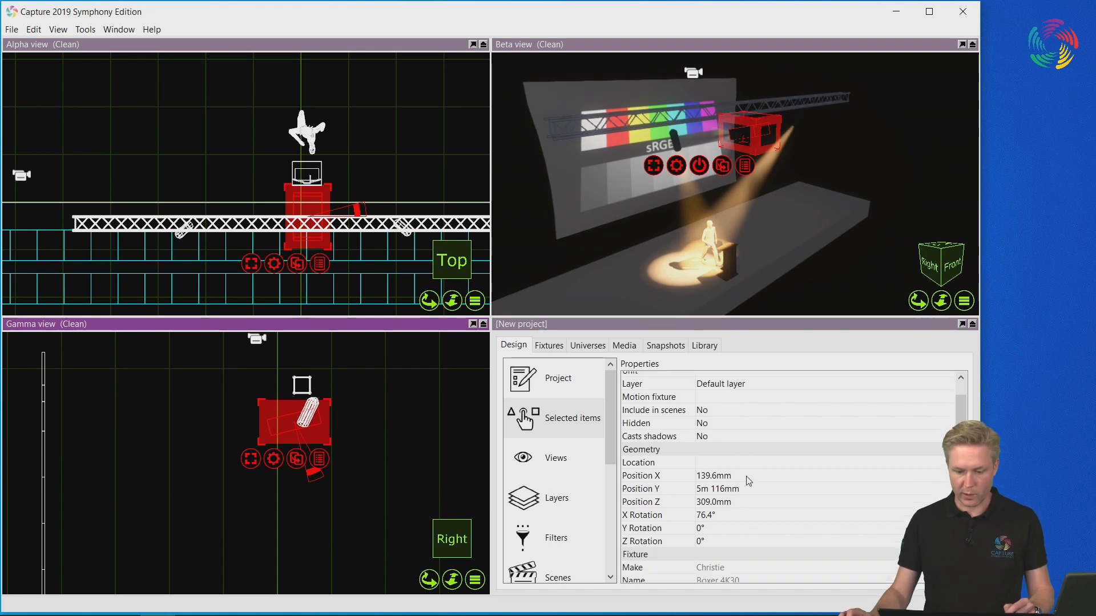
scroll(769, 515, down, 2)
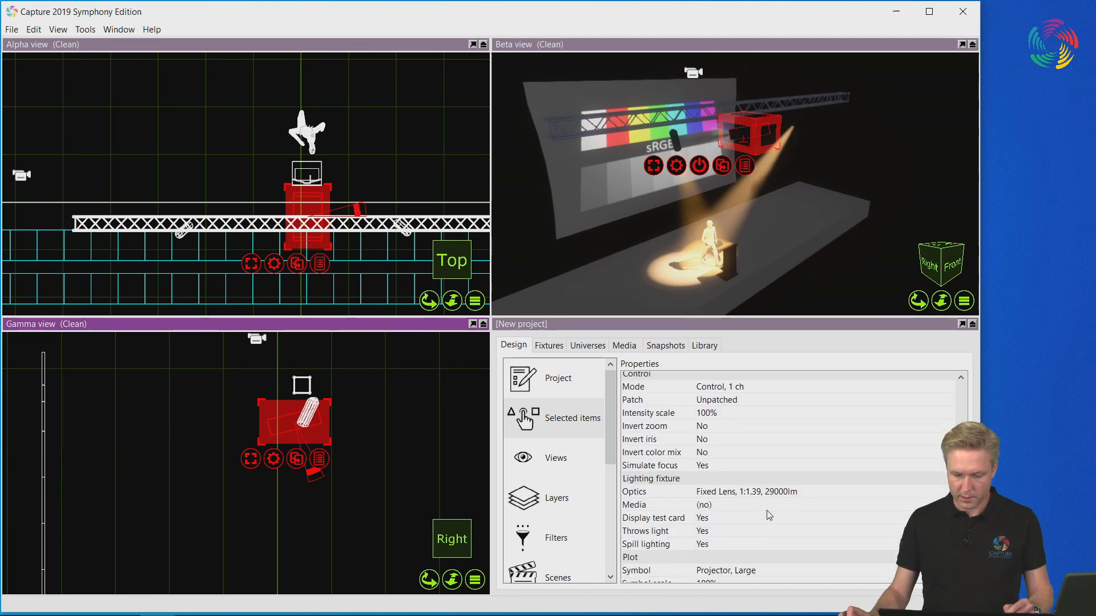
click(777, 484)
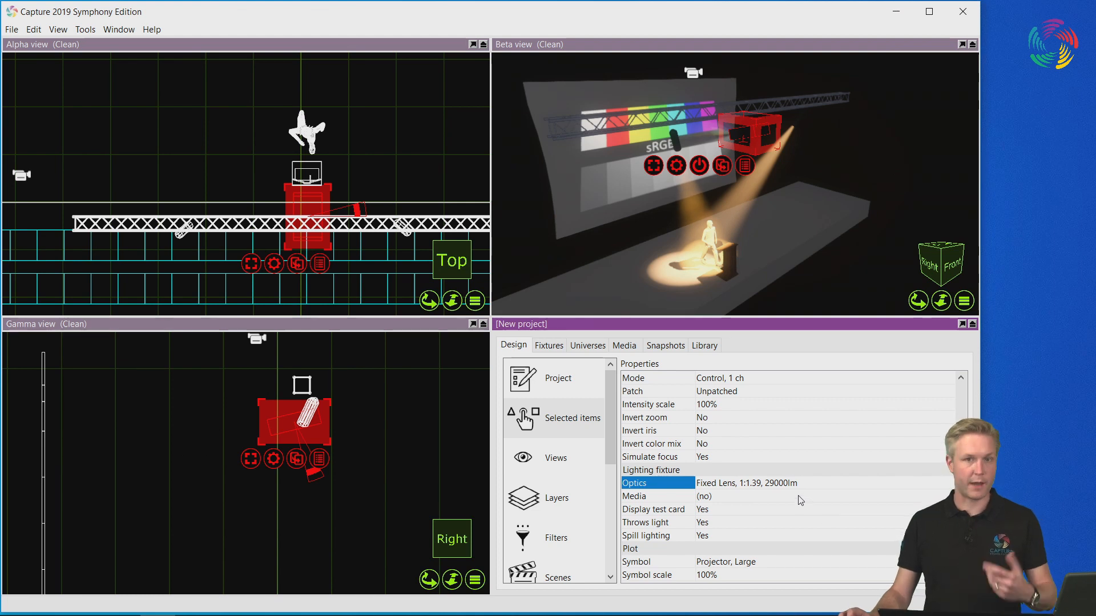
Move the truss, both Source Four fixtures and the projector about 1.4 m away from the screen, keeping their height.
scroll(337, 406, down, 3)
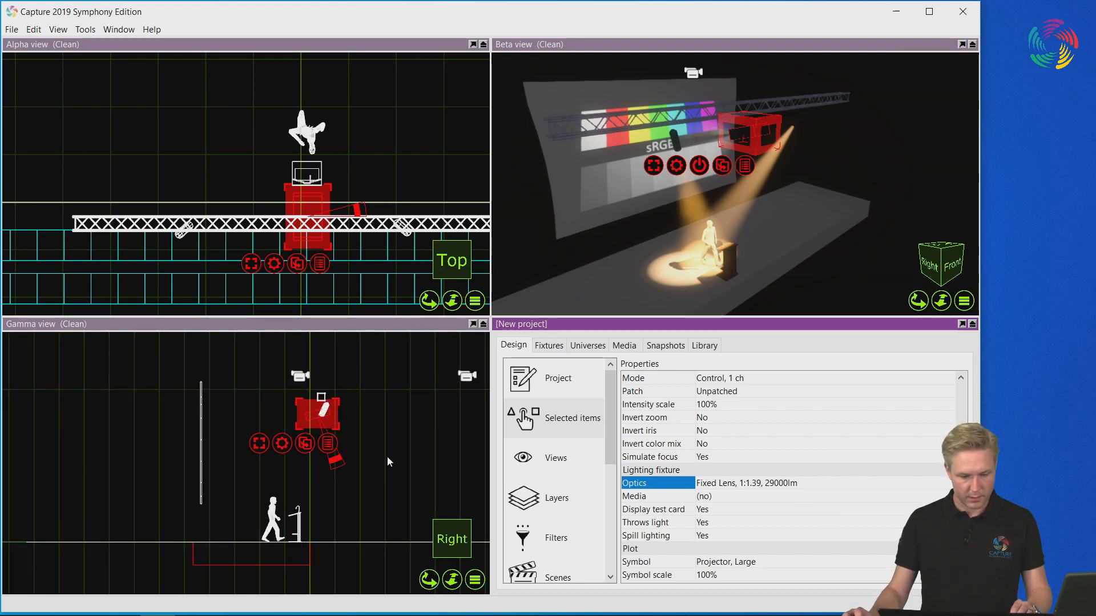
click(294, 389)
scroll(291, 454, up, 2)
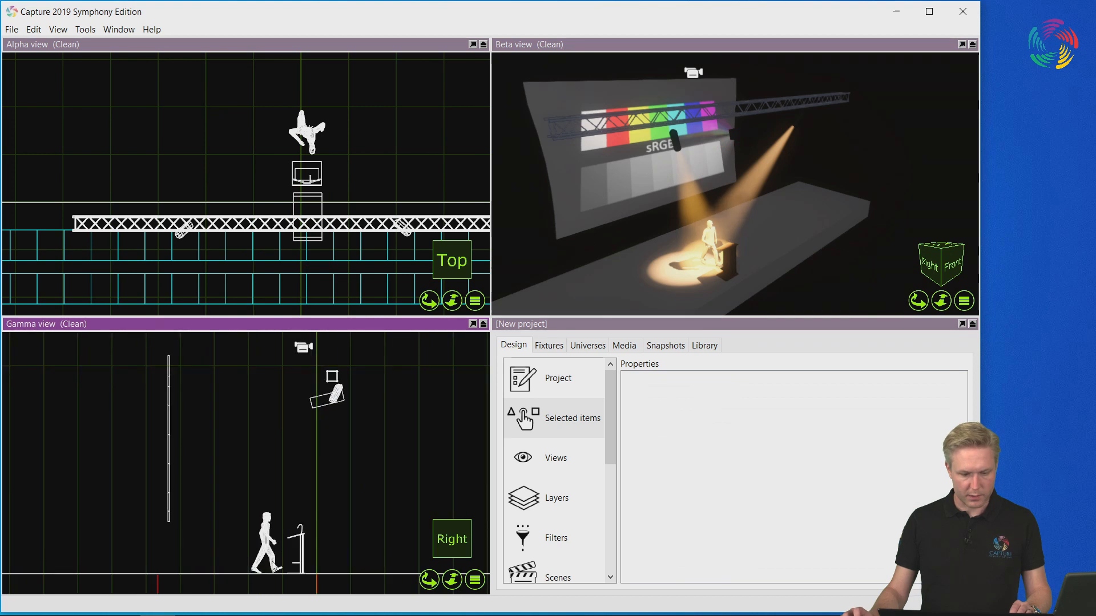
drag(298, 365, 374, 402)
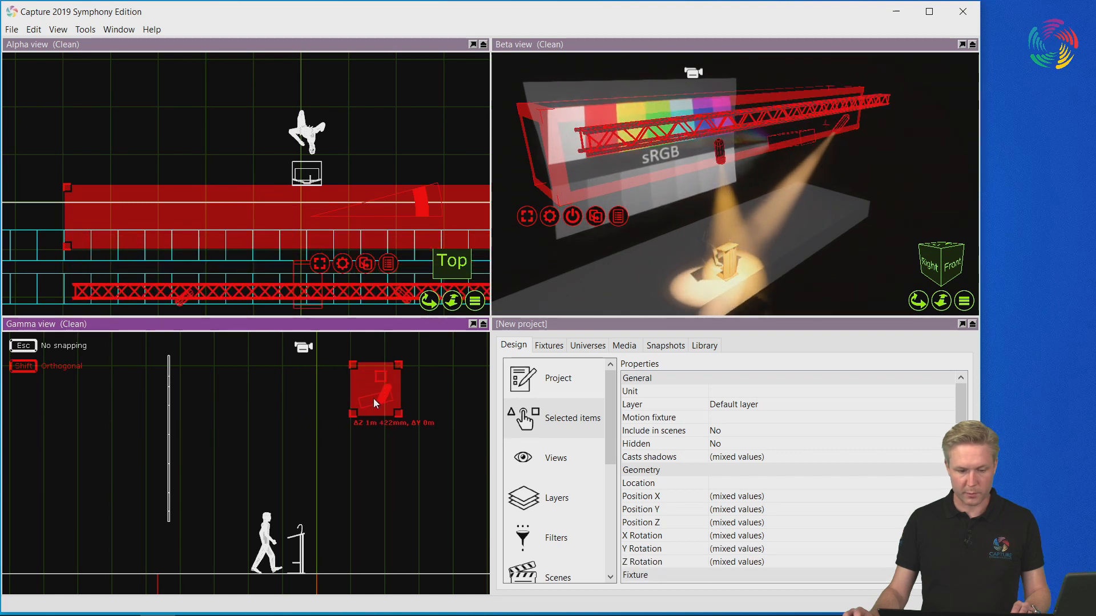
click(390, 453)
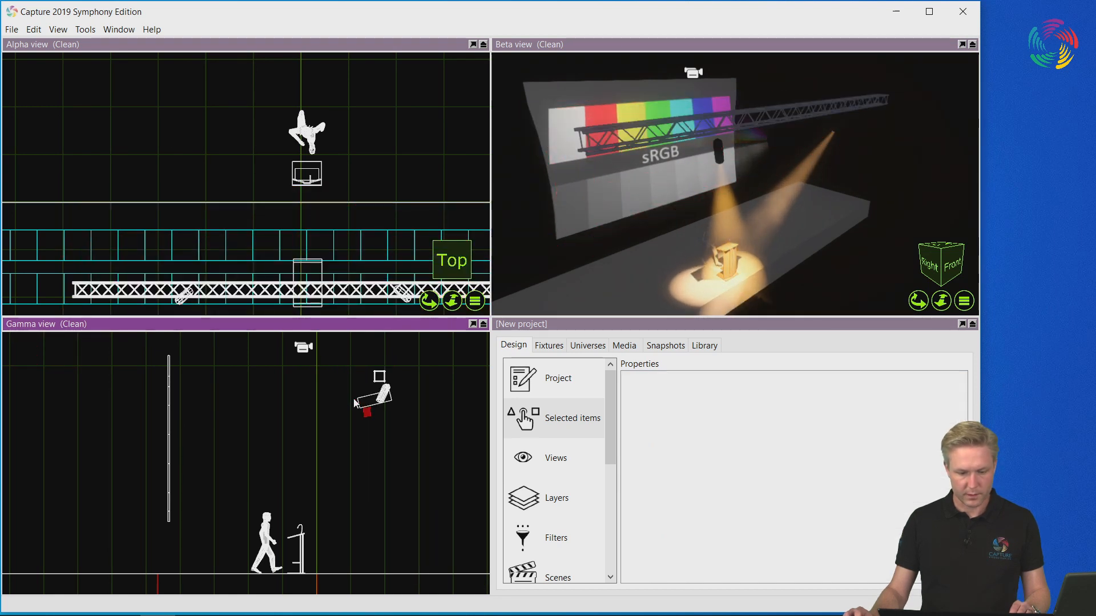
Re-aim the projector to an X rotation of about 80° and open its fixture controls in the Beta view.
click(381, 395)
drag(422, 402, 422, 401)
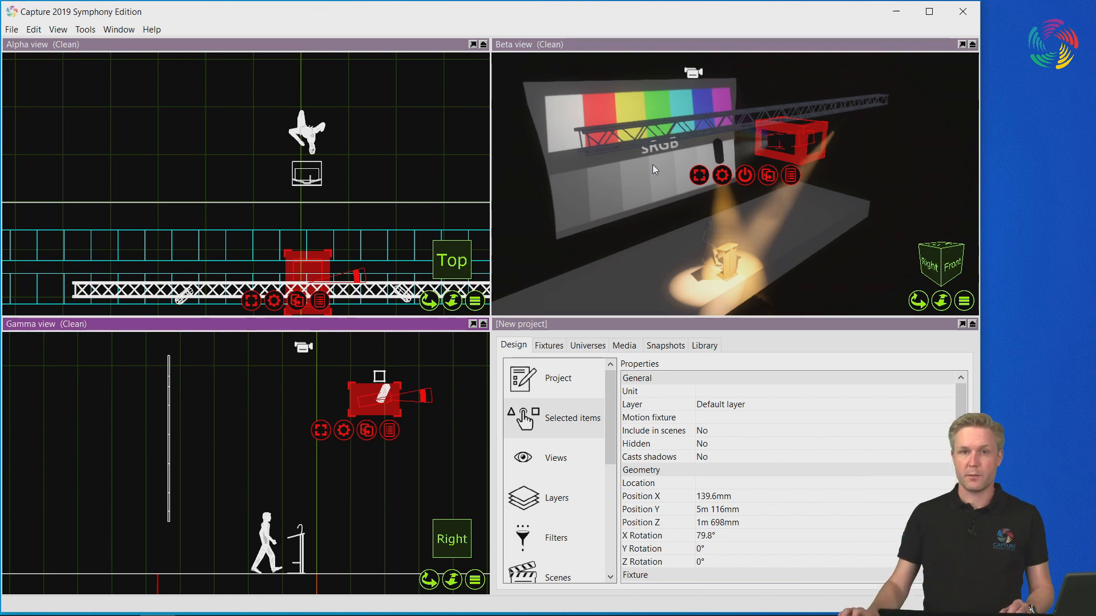
click(743, 180)
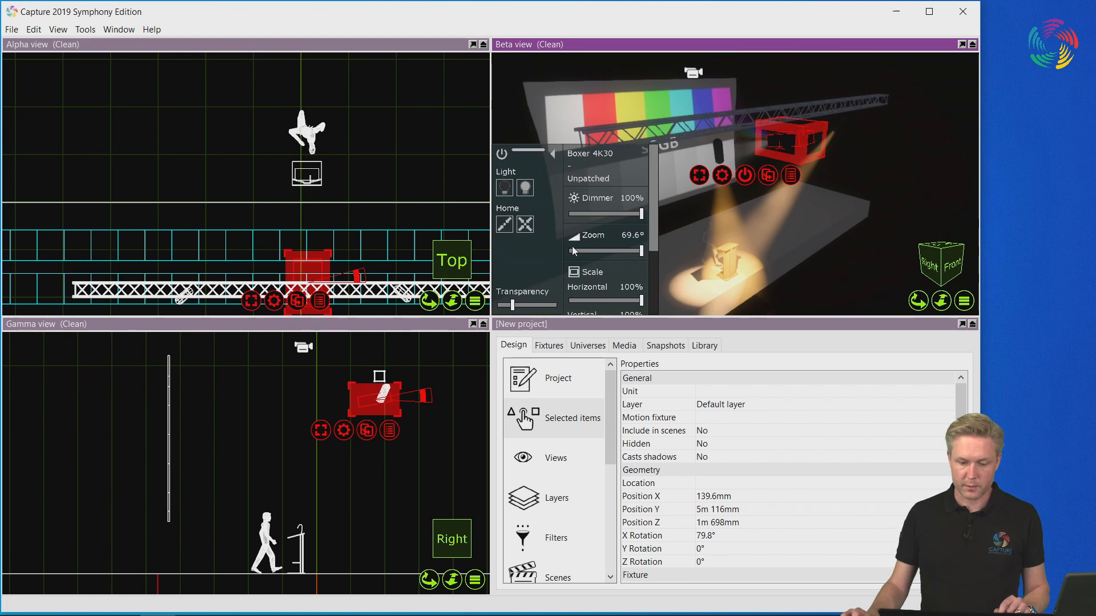
Set the projector's vertical keystone to 20% to straighten its image on the screen.
drag(653, 217, 649, 279)
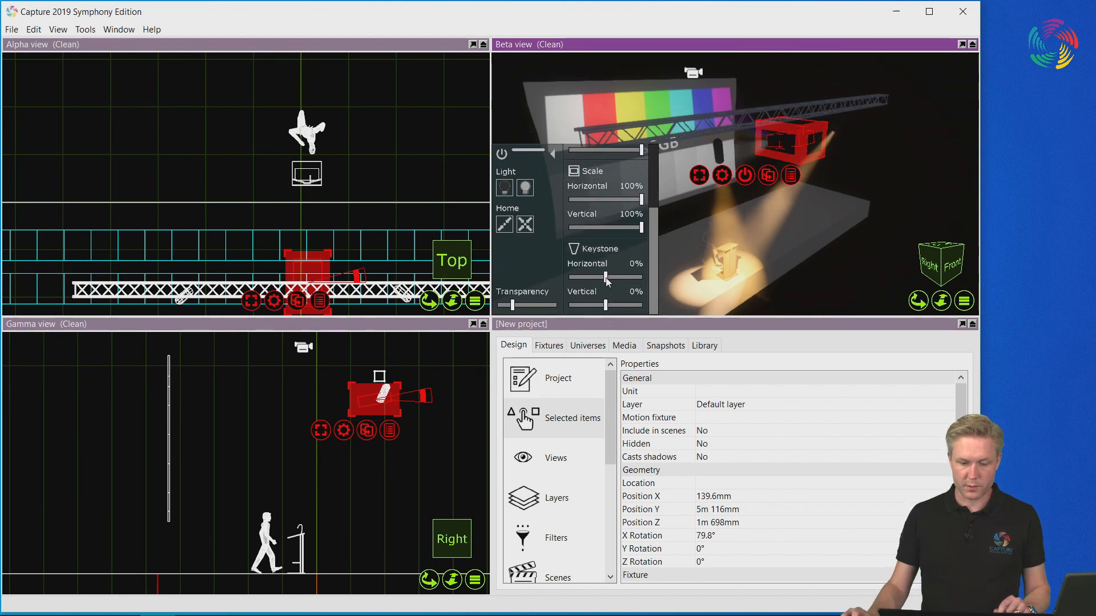
double_click(598, 46)
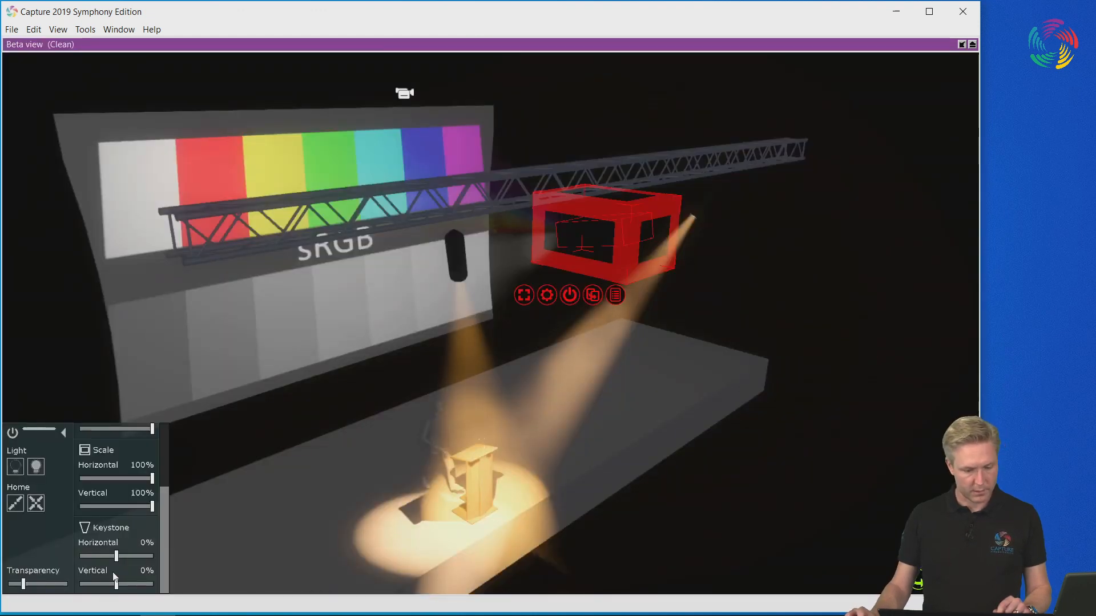
drag(119, 588, 125, 582)
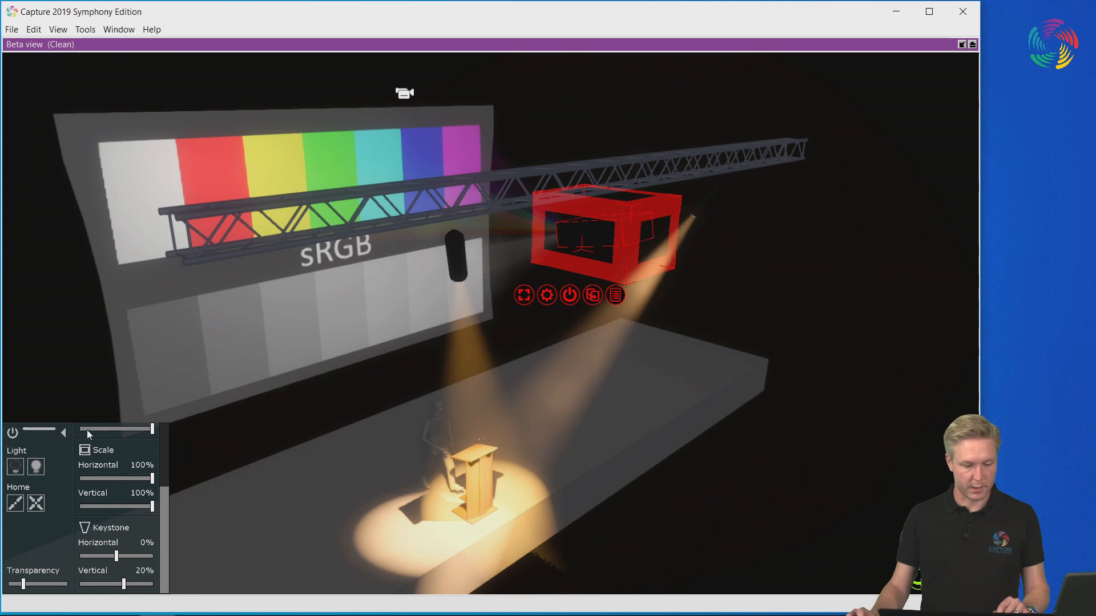
double_click(287, 41)
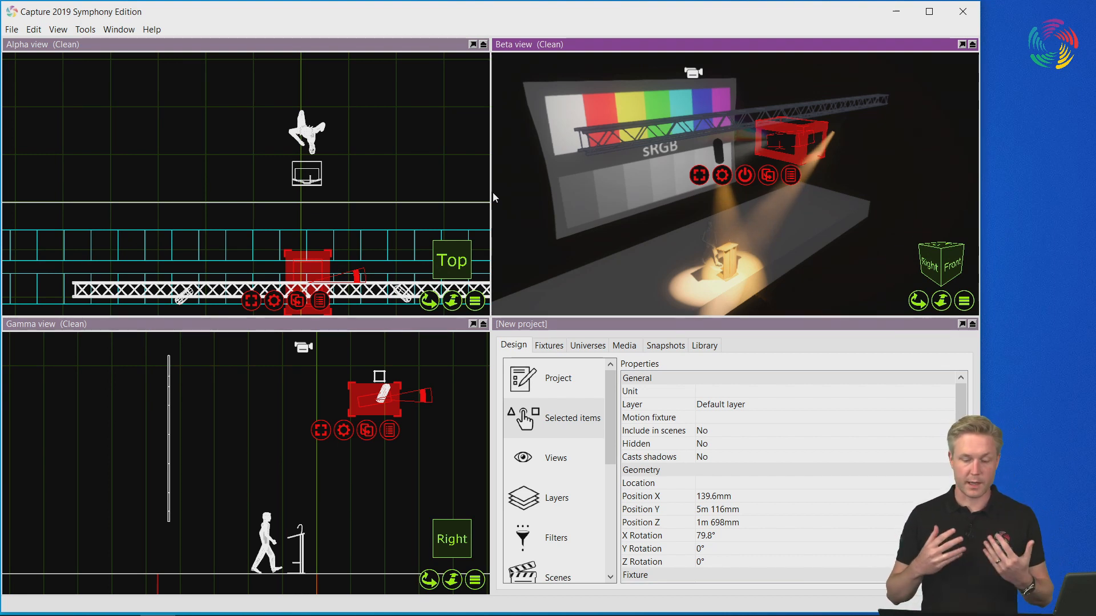
Add a video player to the project with an output resolution of 1920 x 1080 px (16:9).
click(623, 346)
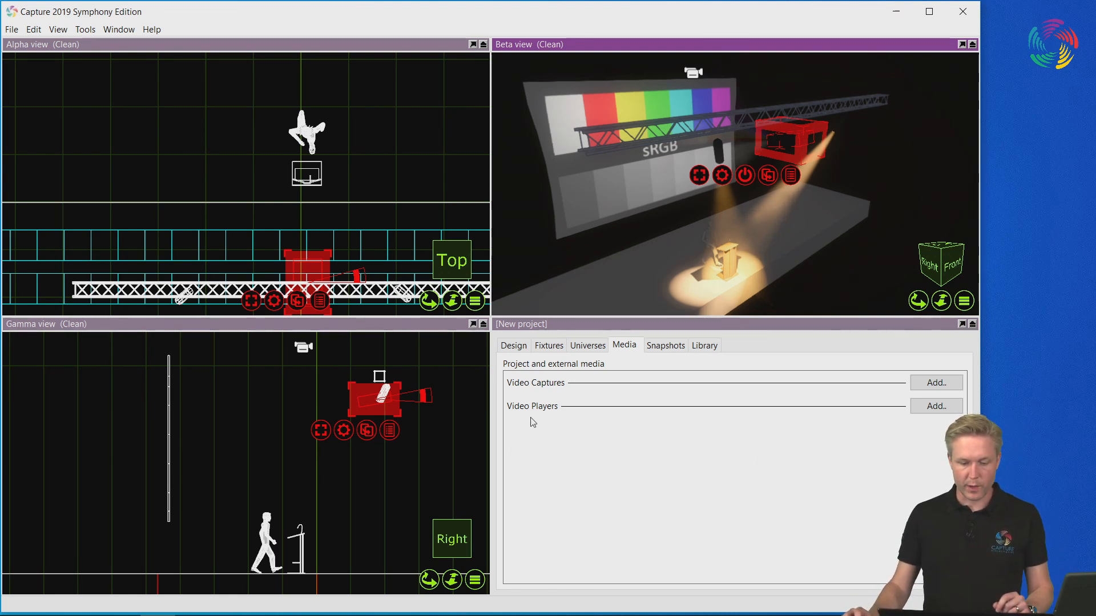
click(935, 406)
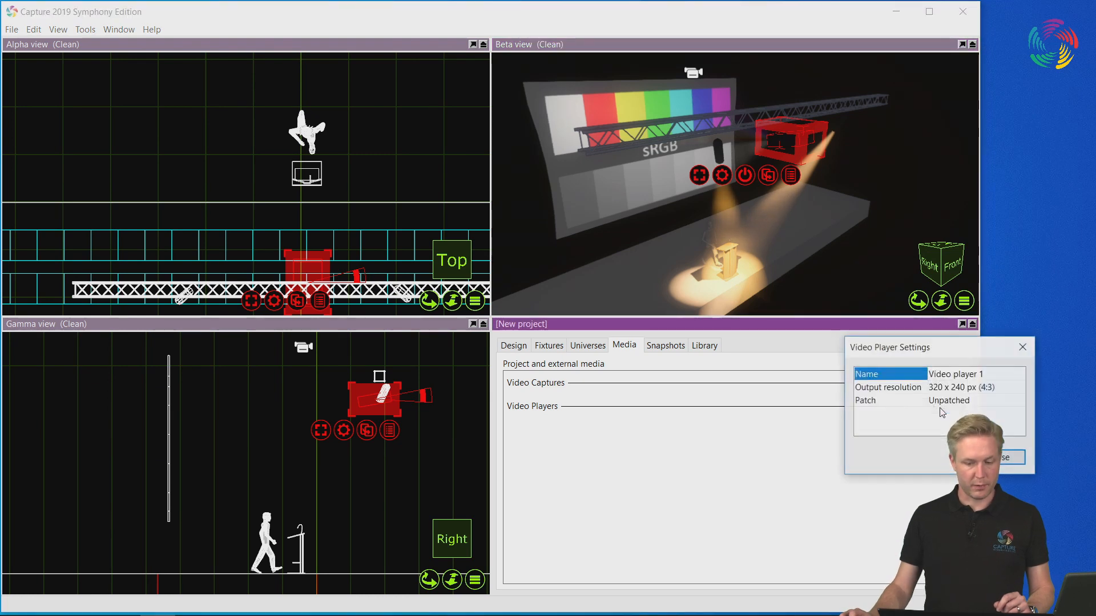
click(970, 388)
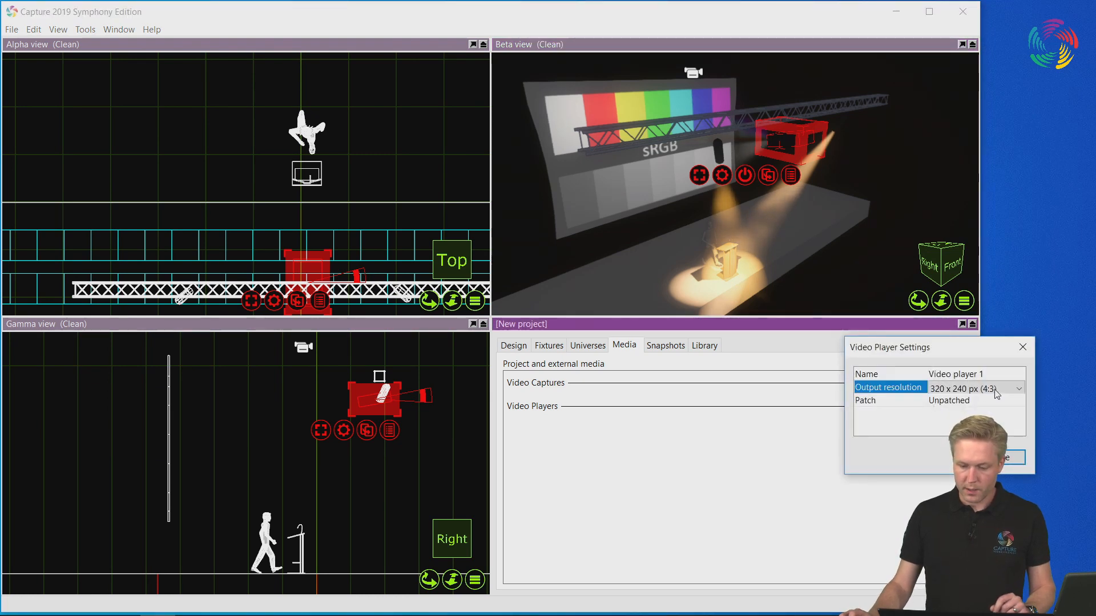
click(996, 389)
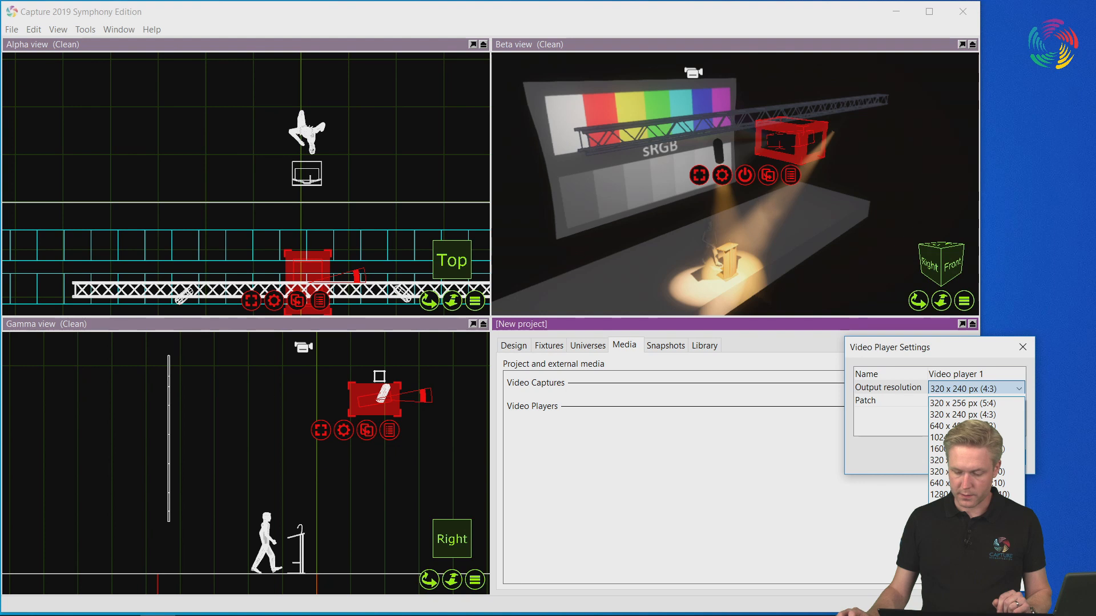
click(958, 551)
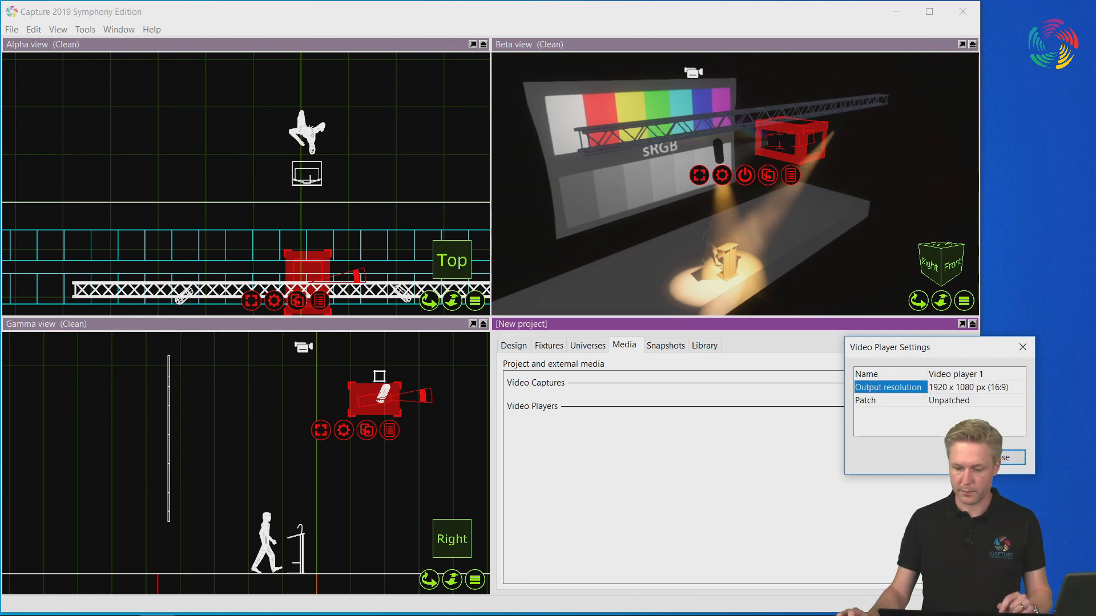
click(1011, 457)
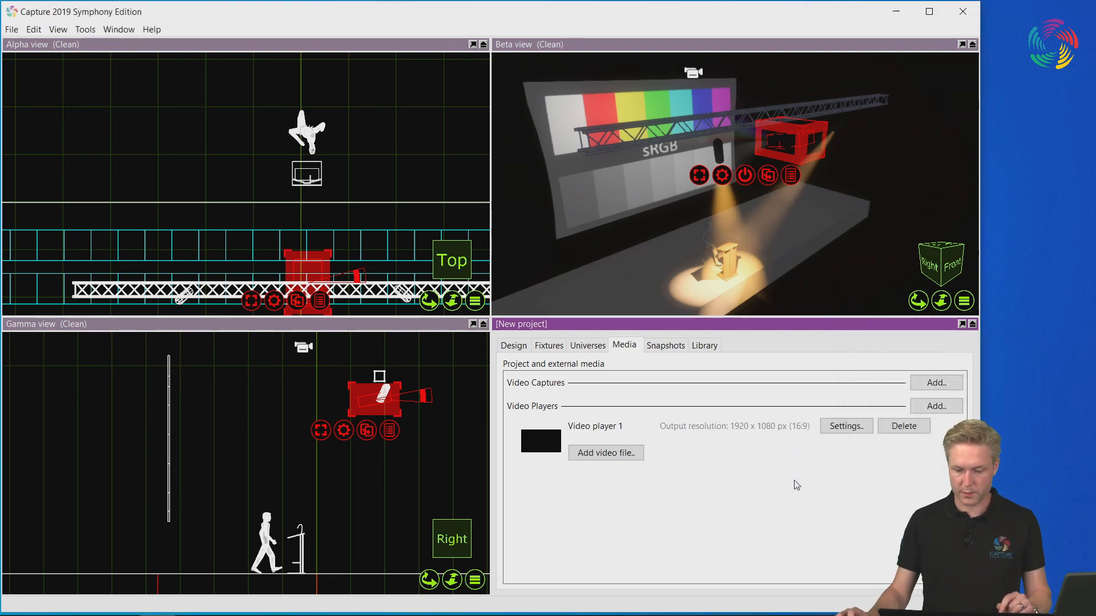
Load the image UFOP.jpg from the Desktop into Video player 1.
click(582, 455)
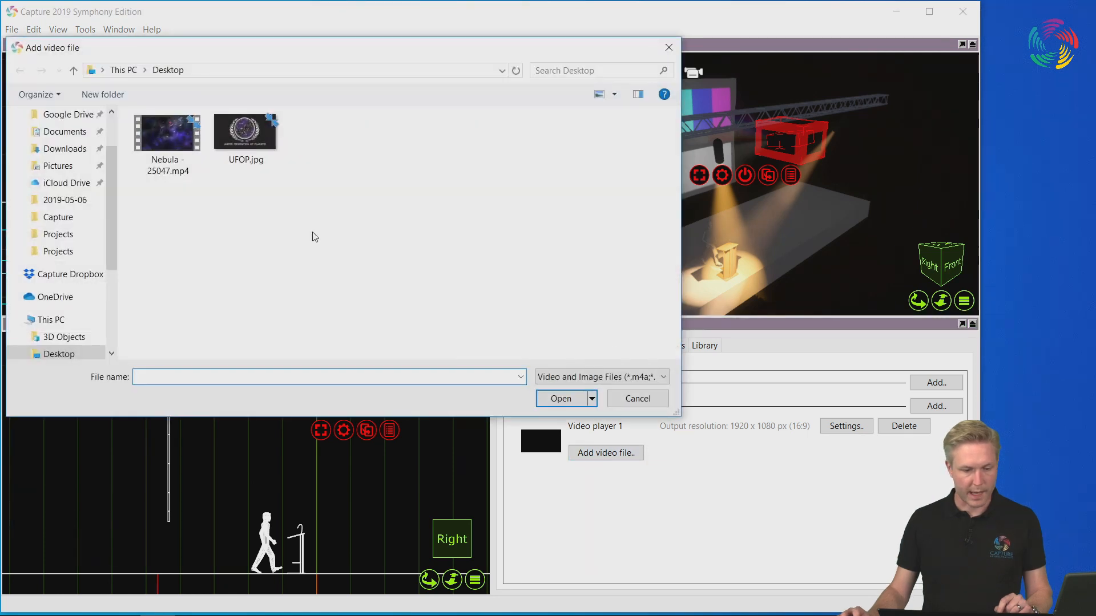
click(243, 142)
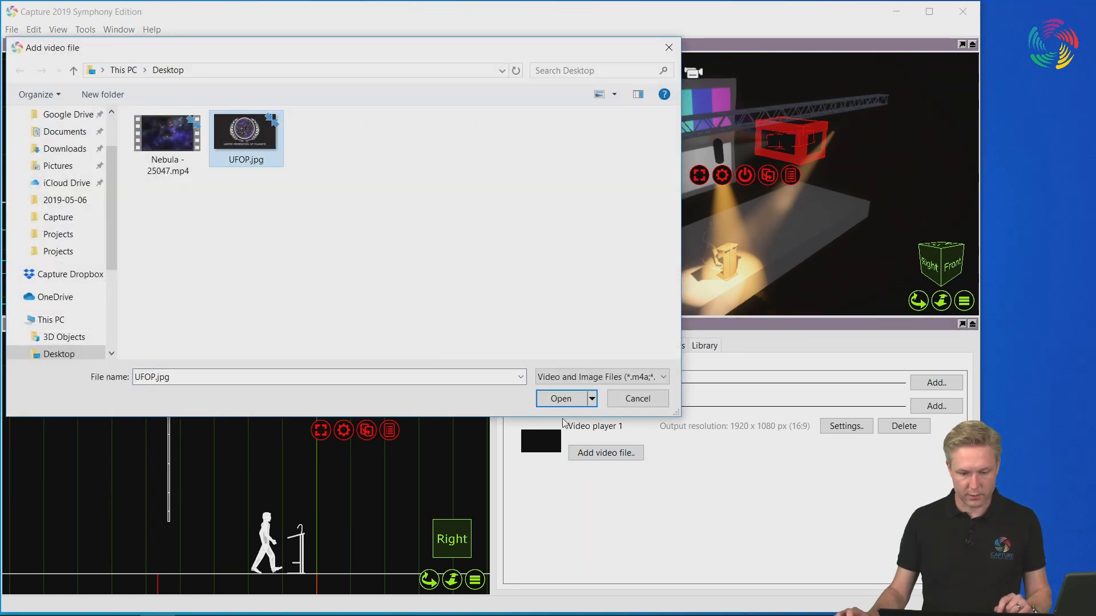
click(561, 398)
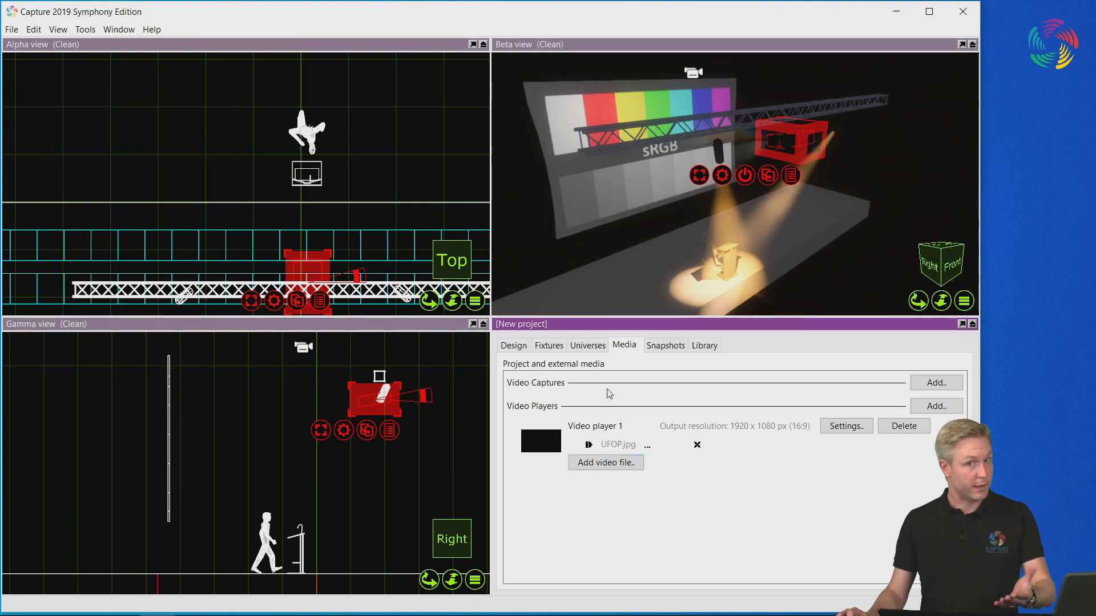
Assign Video player 1 as the media source of the selected projector.
click(523, 347)
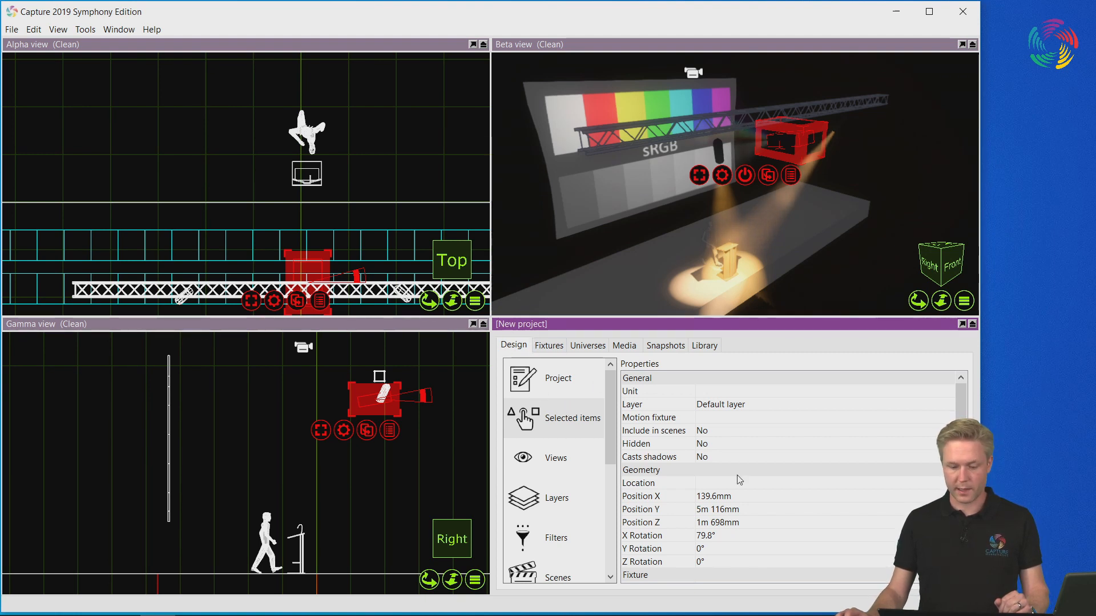
scroll(738, 480, down, 3)
scroll(736, 542, down, 3)
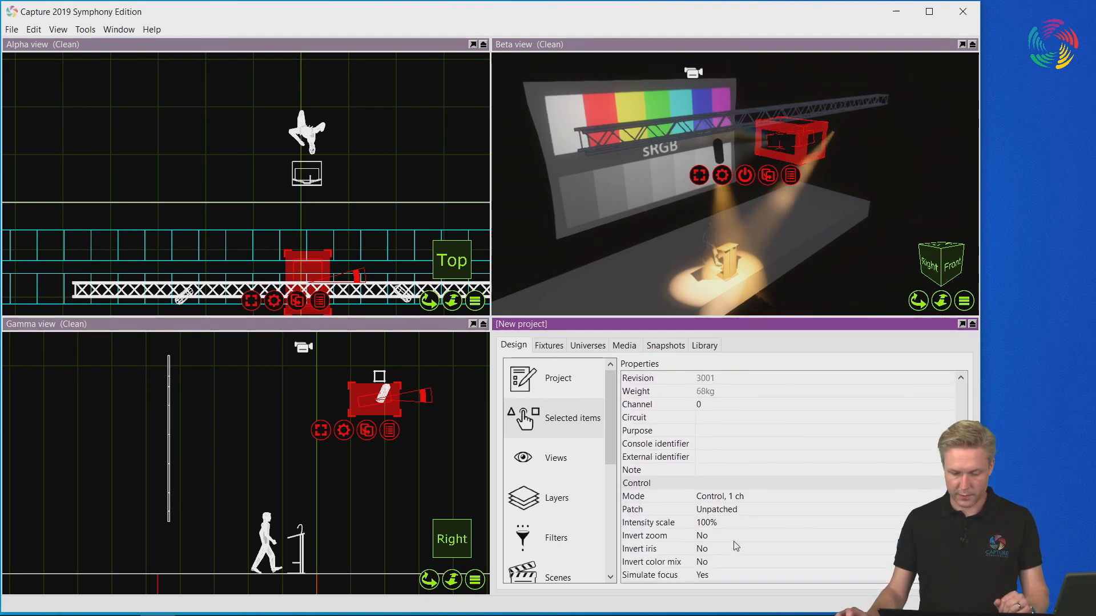
scroll(724, 539, down, 2)
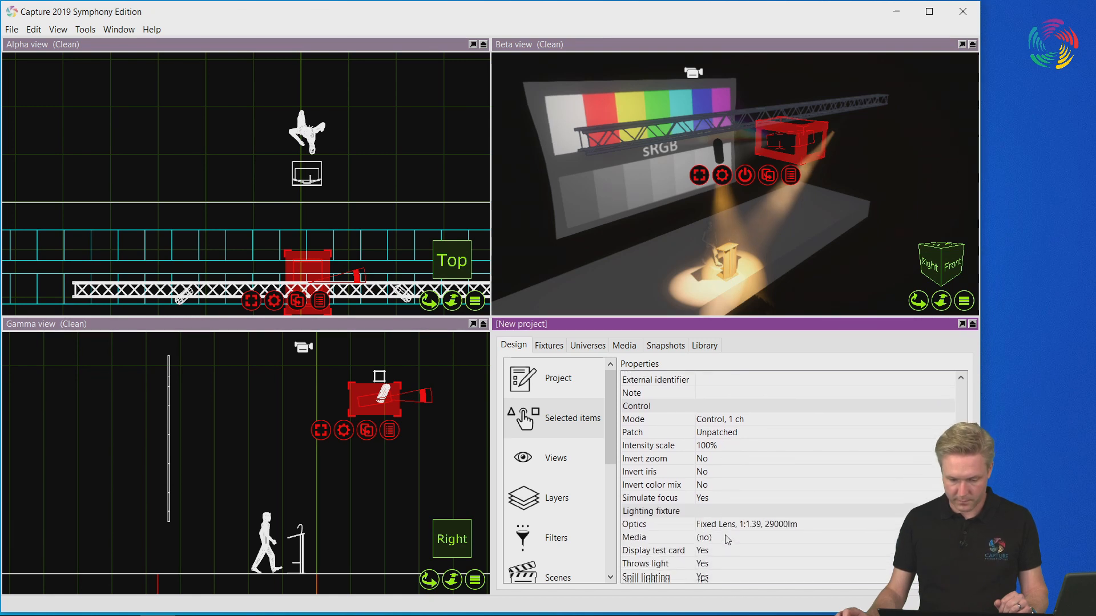
click(725, 537)
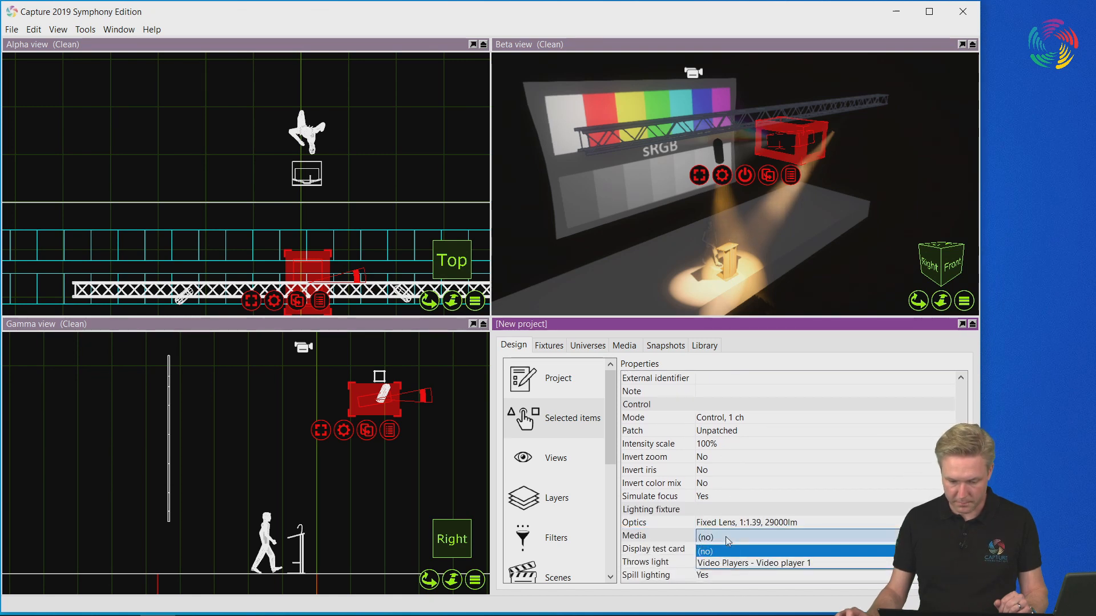
click(808, 565)
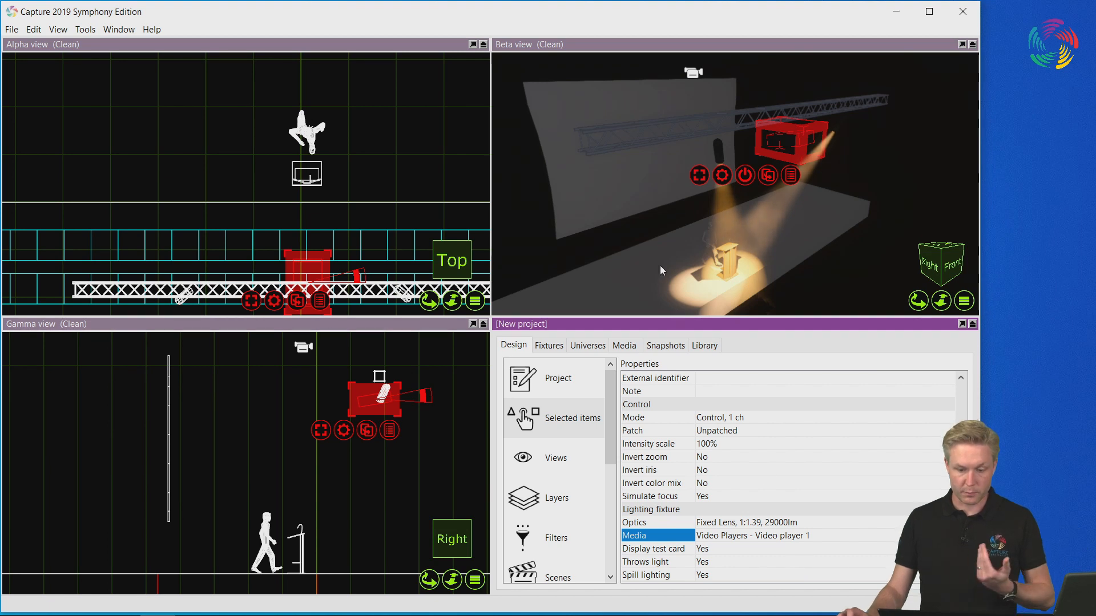
Start playback of UFOP.jpg in Video player 1 and inspect the projection in an enlarged Beta view.
click(624, 346)
click(588, 445)
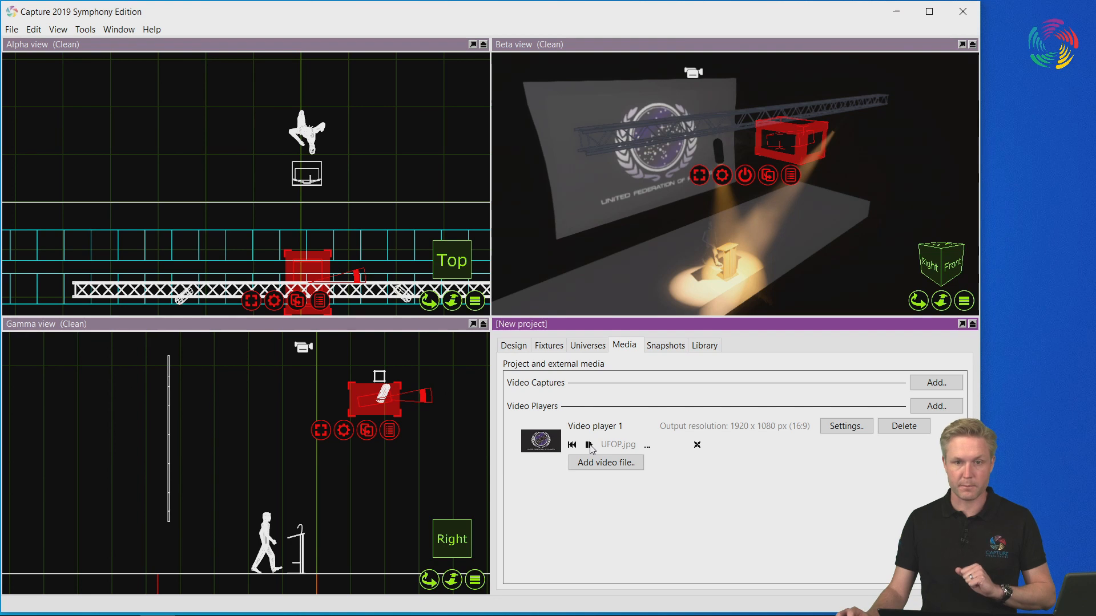
double_click(653, 41)
mouse_move(568, 373)
shift+right_down()
mouse_move(456, 374)
mouse_move(569, 373)
shift+right_up()
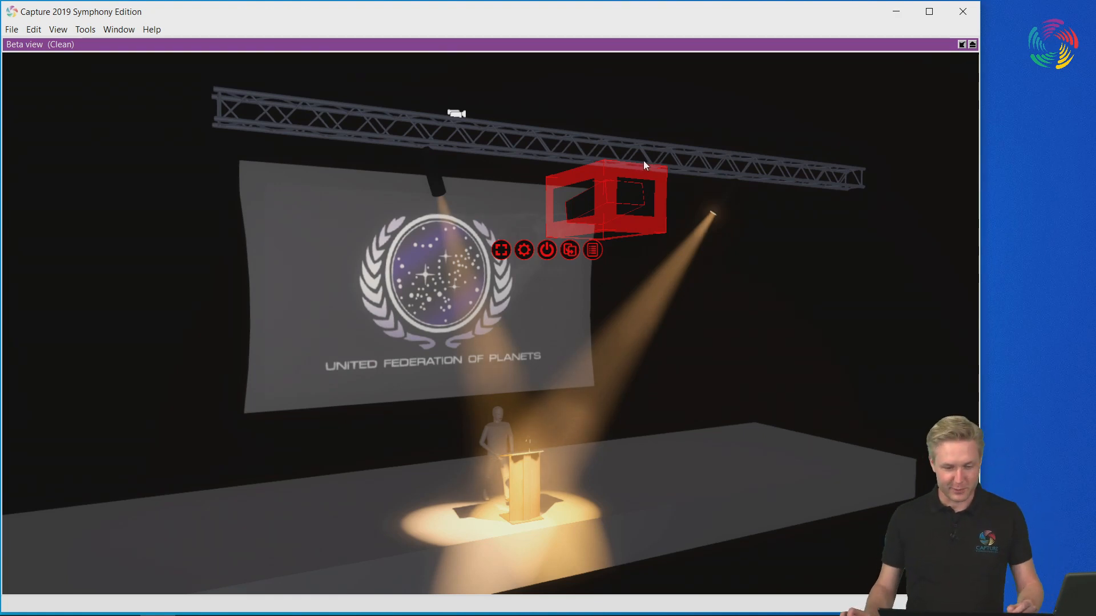
double_click(619, 46)
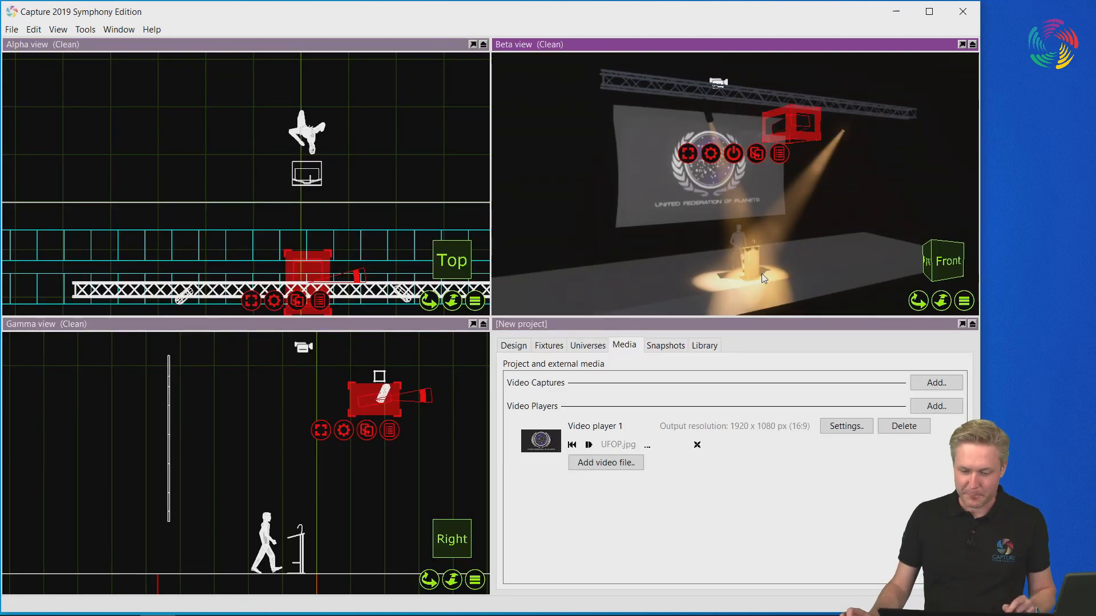
Select both Source Four fixtures on the truss and focus them on the actor behind the lectern.
scroll(761, 273, up, 1)
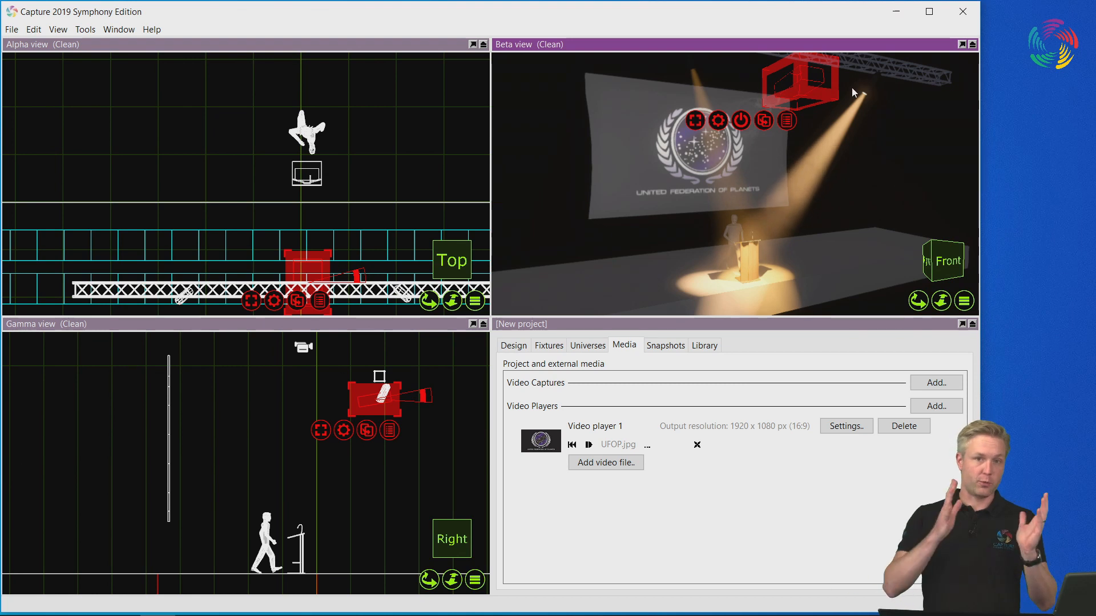
drag(852, 88, 867, 91)
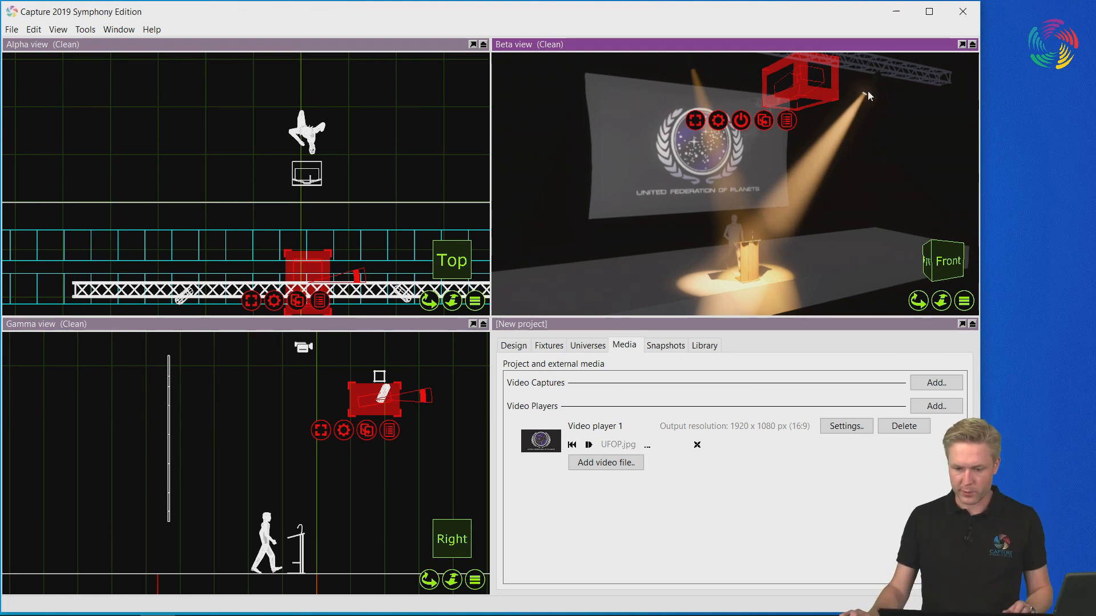
click(692, 61)
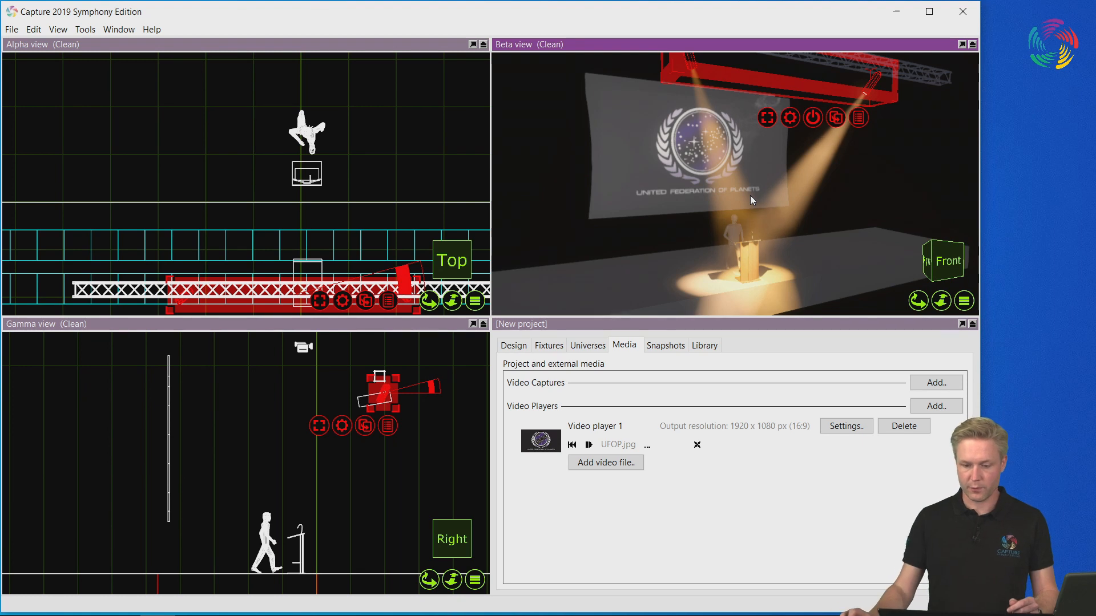
ctrl+click(735, 231)
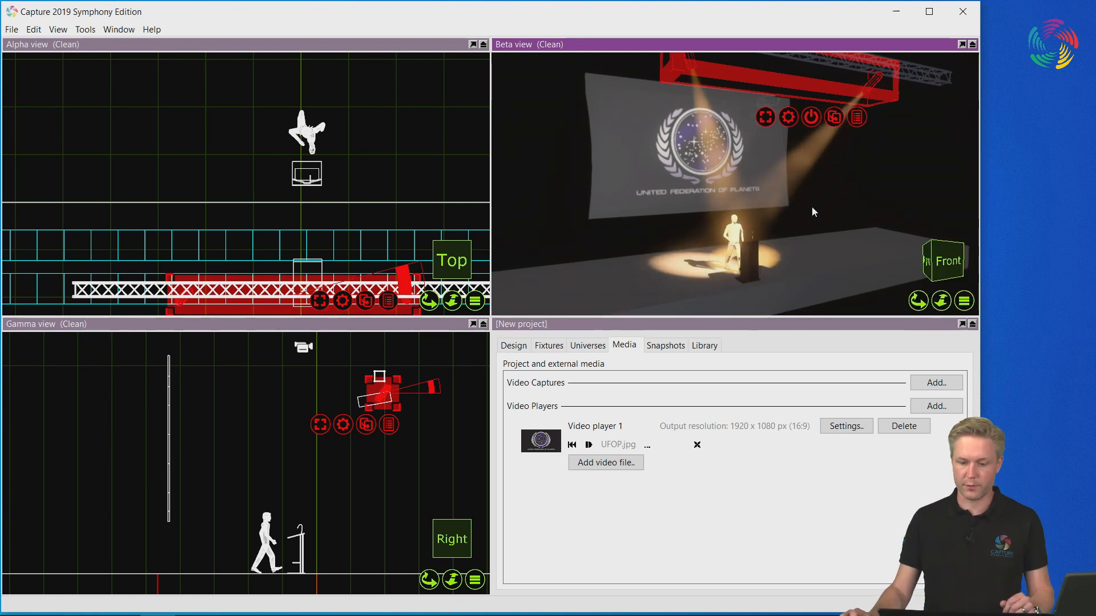
click(895, 162)
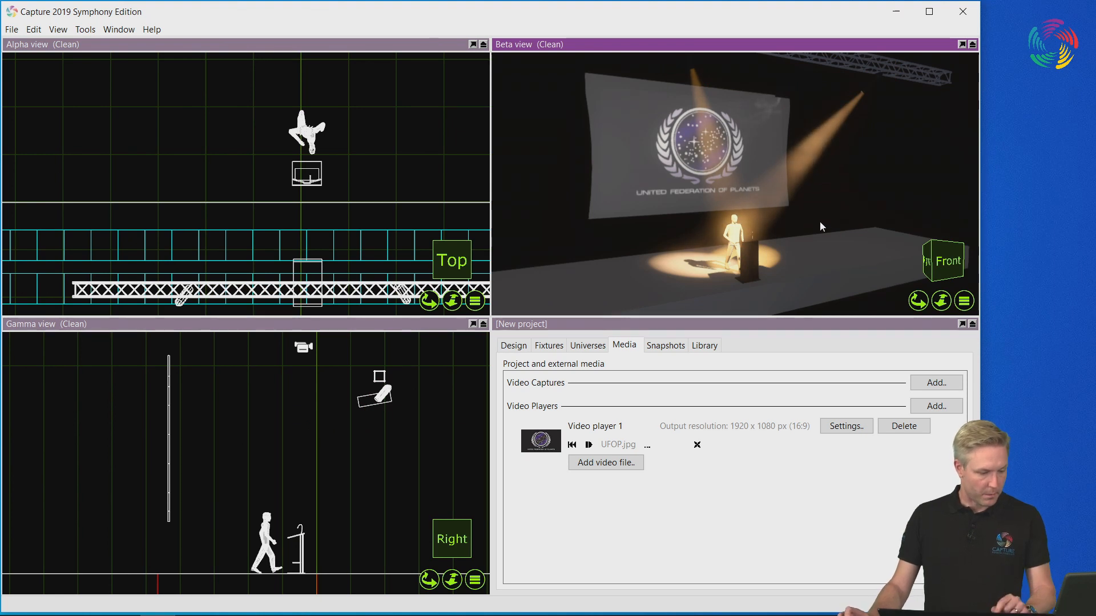
middle_drag(780, 222, 776, 224)
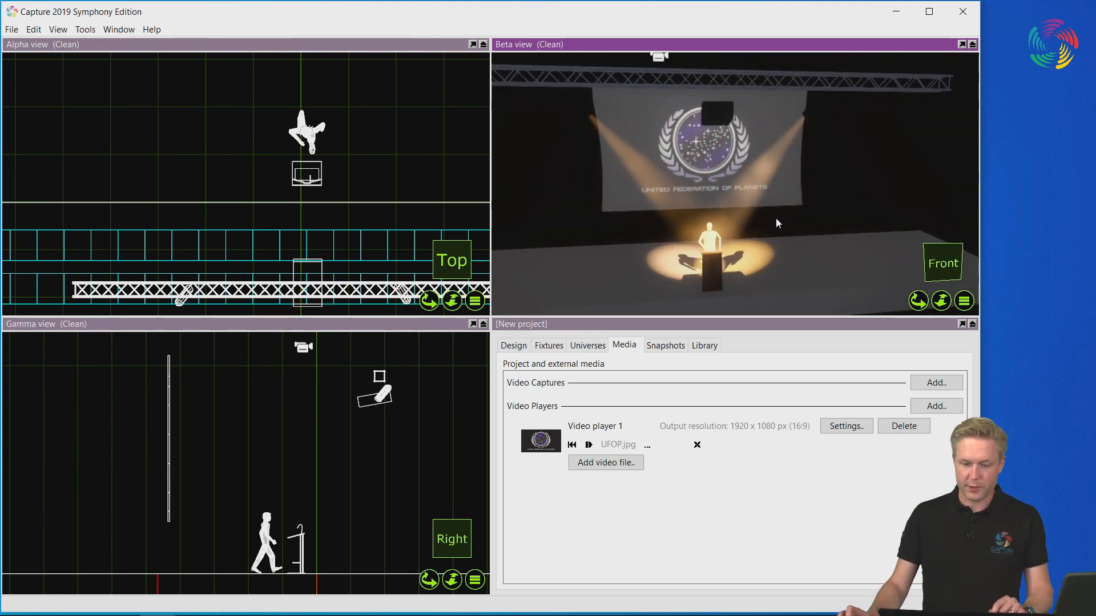
scroll(744, 245, up, 3)
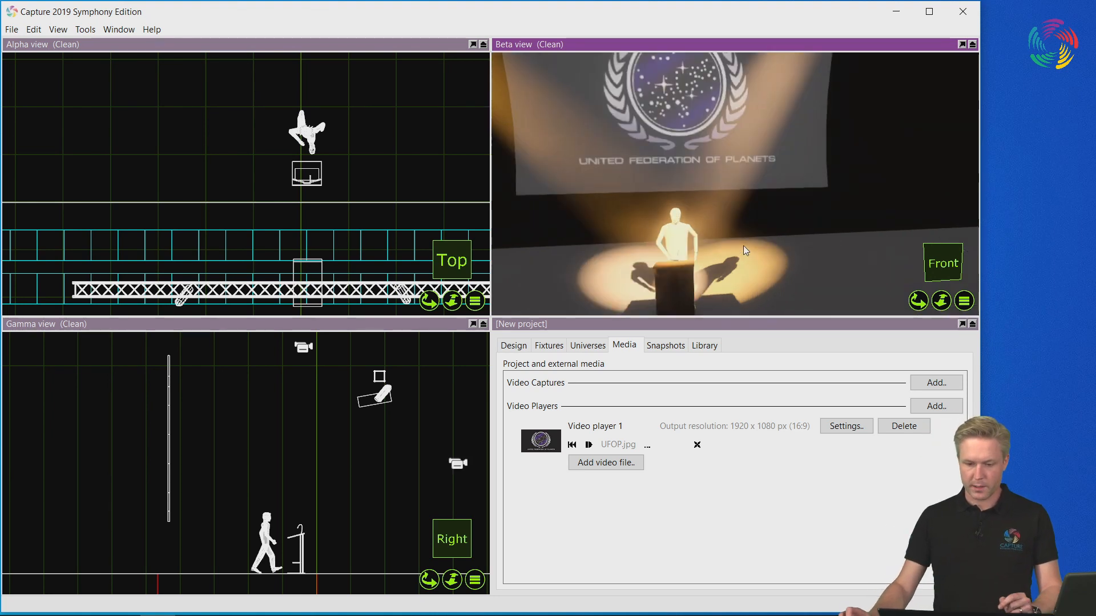
middle_drag(744, 247, 745, 248)
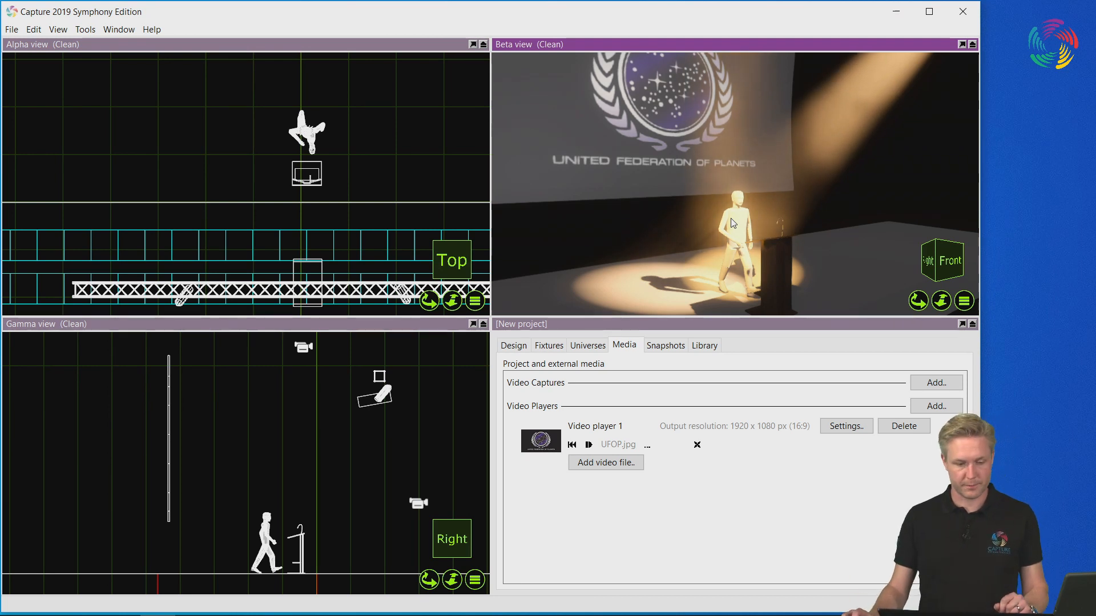
Import the model file 25LAYA.skp from the Desktop and continue past the import log to its preview.
click(12, 30)
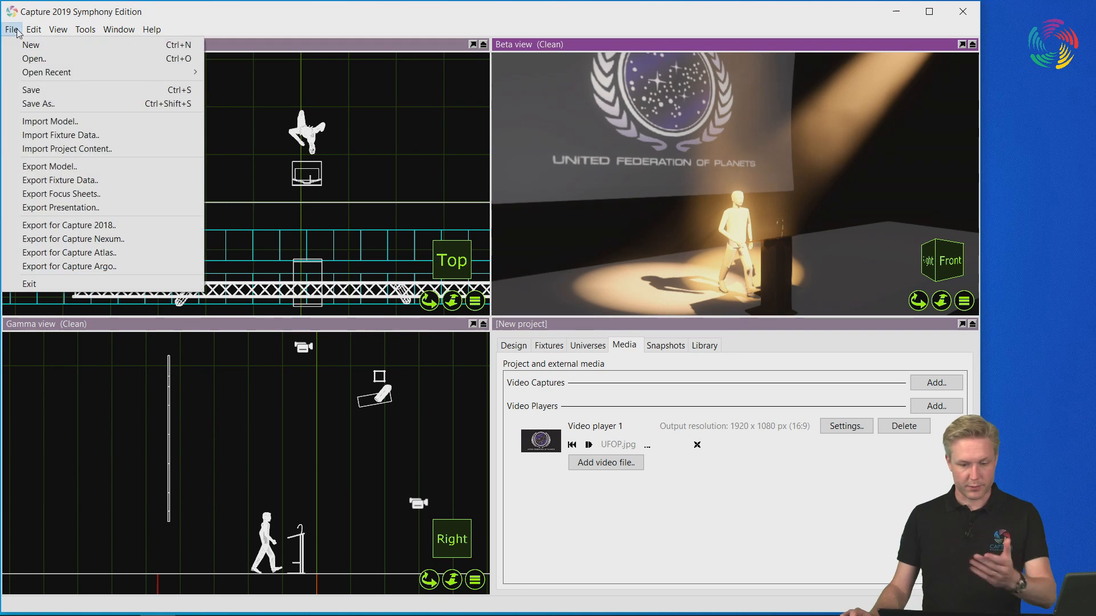
click(90, 122)
click(150, 185)
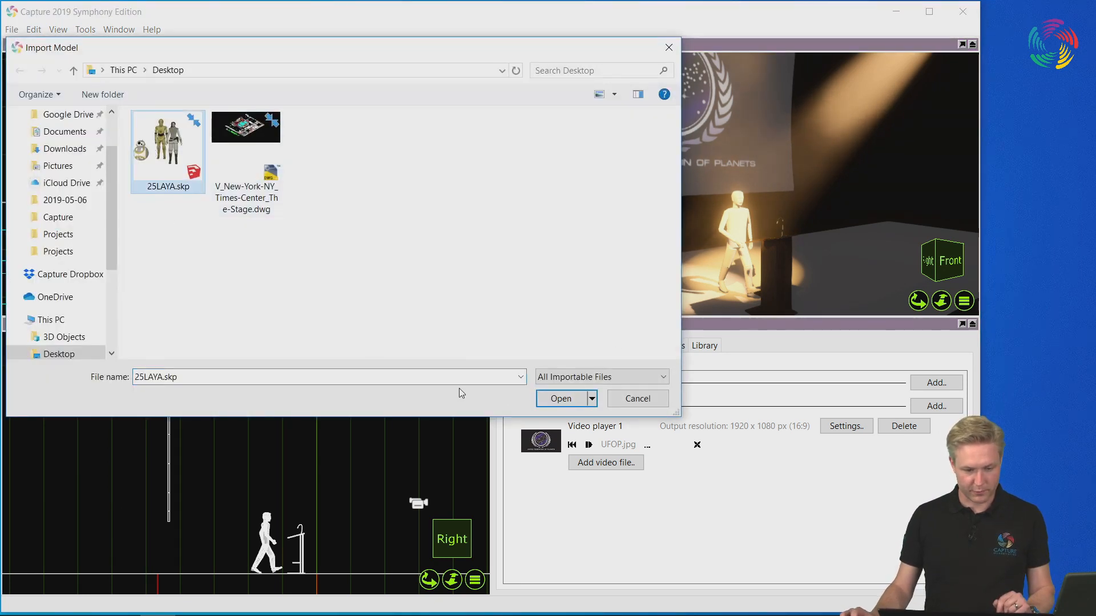
click(561, 399)
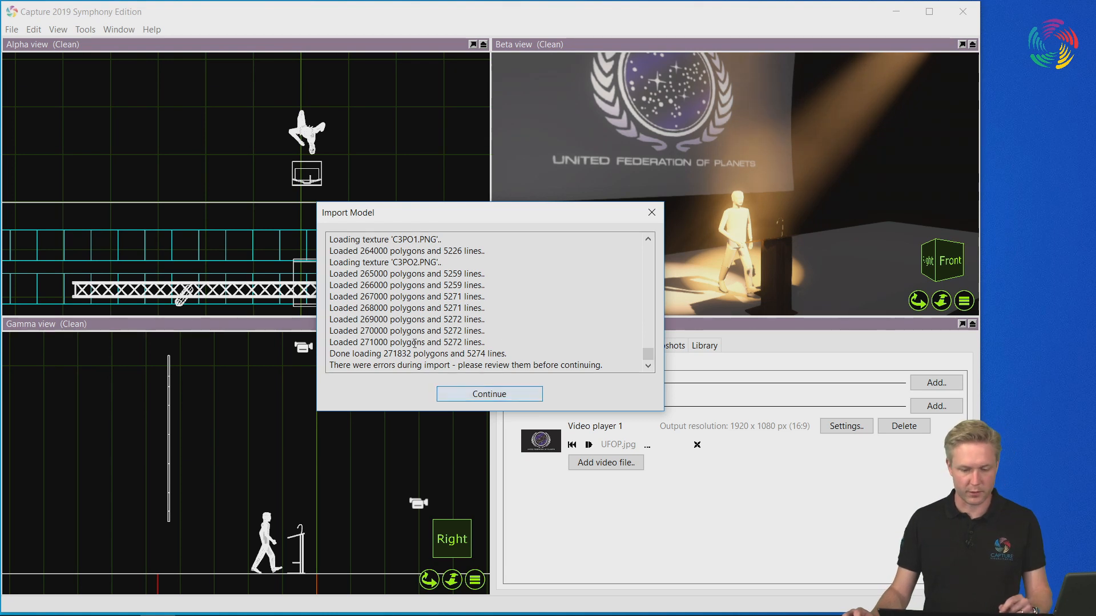
click(473, 394)
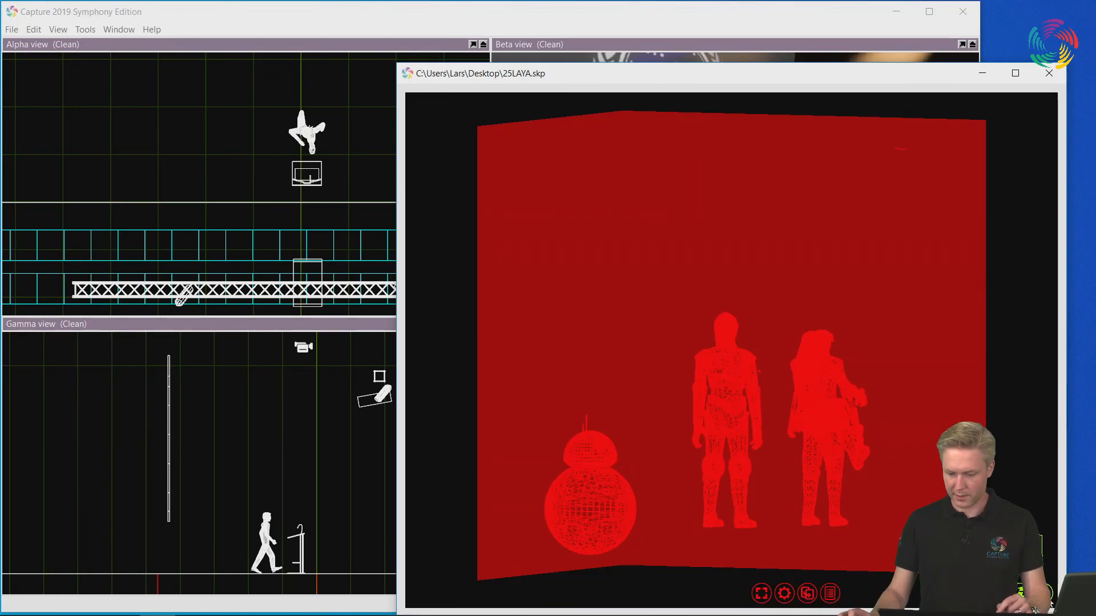
Reposition the import preview window, switch its display to Custom, and inspect the character models up close.
right_click(920, 405)
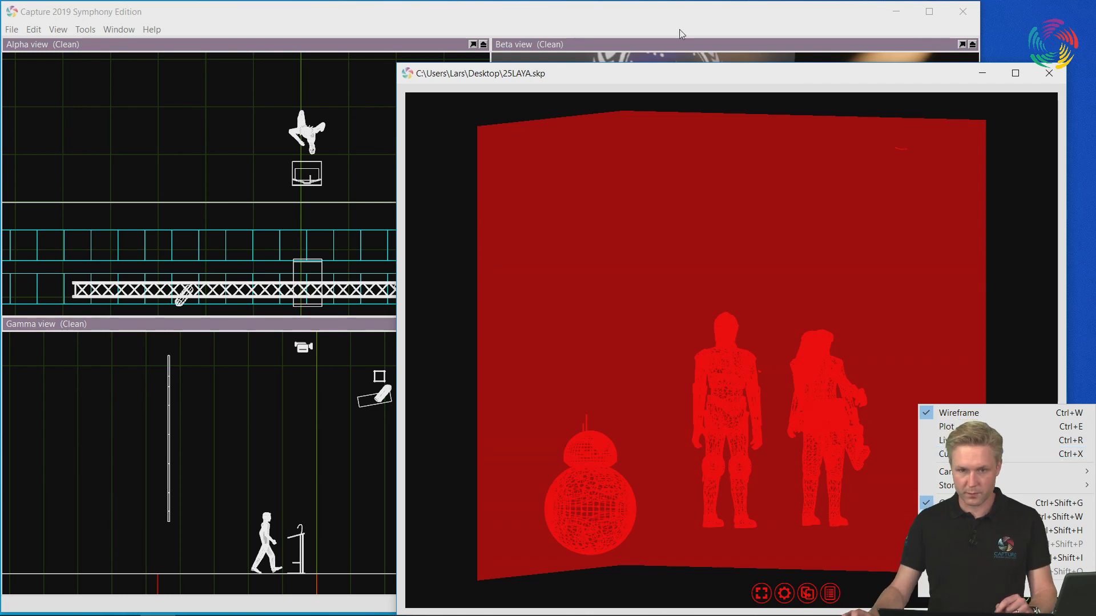
click(701, 70)
drag(700, 70, 411, 56)
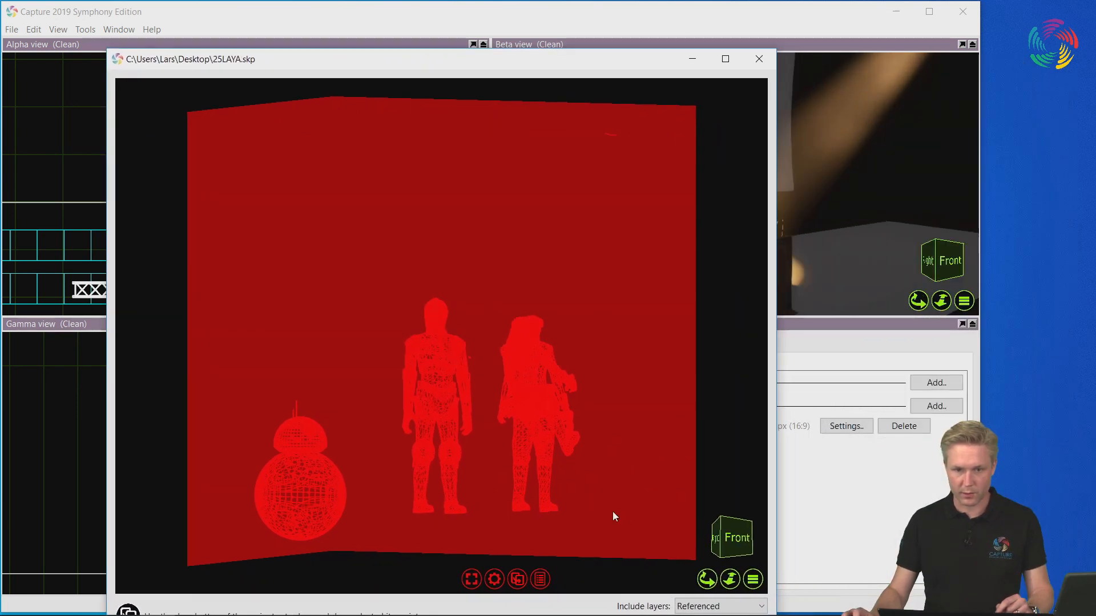
click(754, 581)
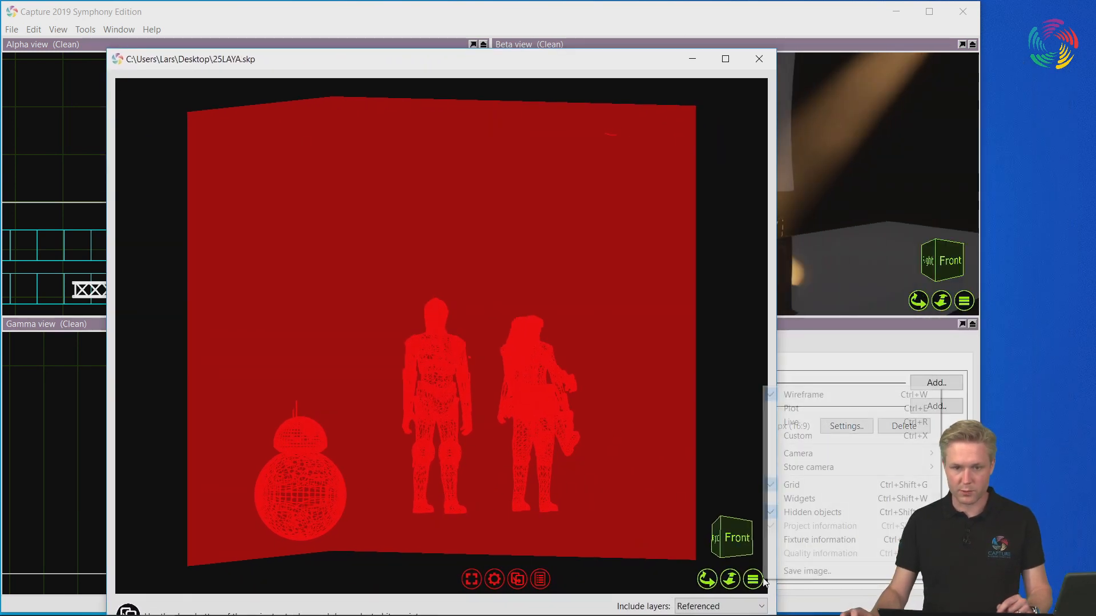
click(817, 435)
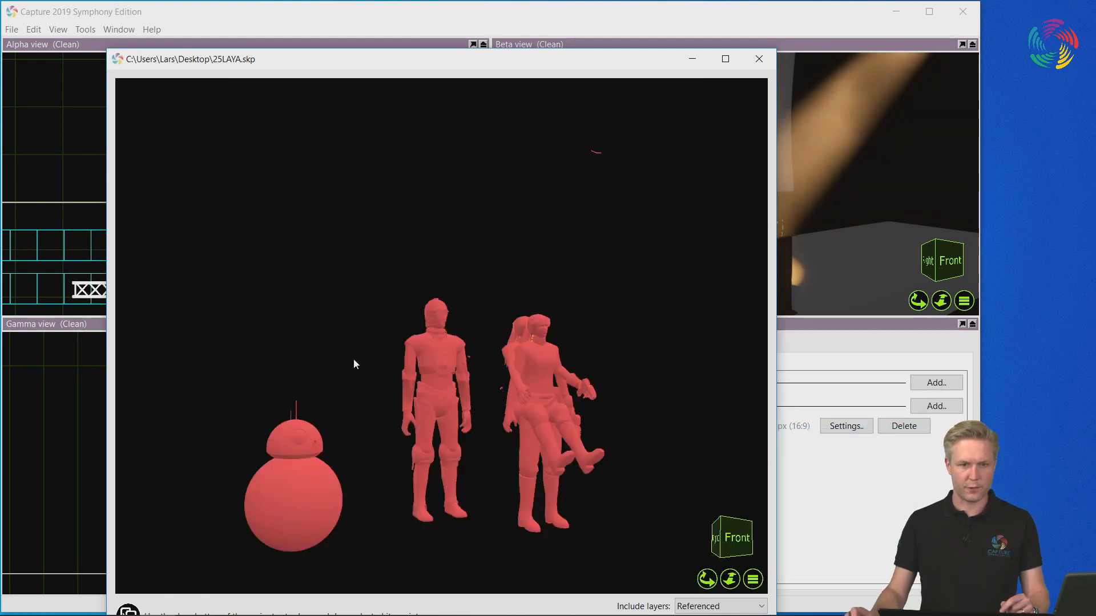
drag(354, 364, 357, 394)
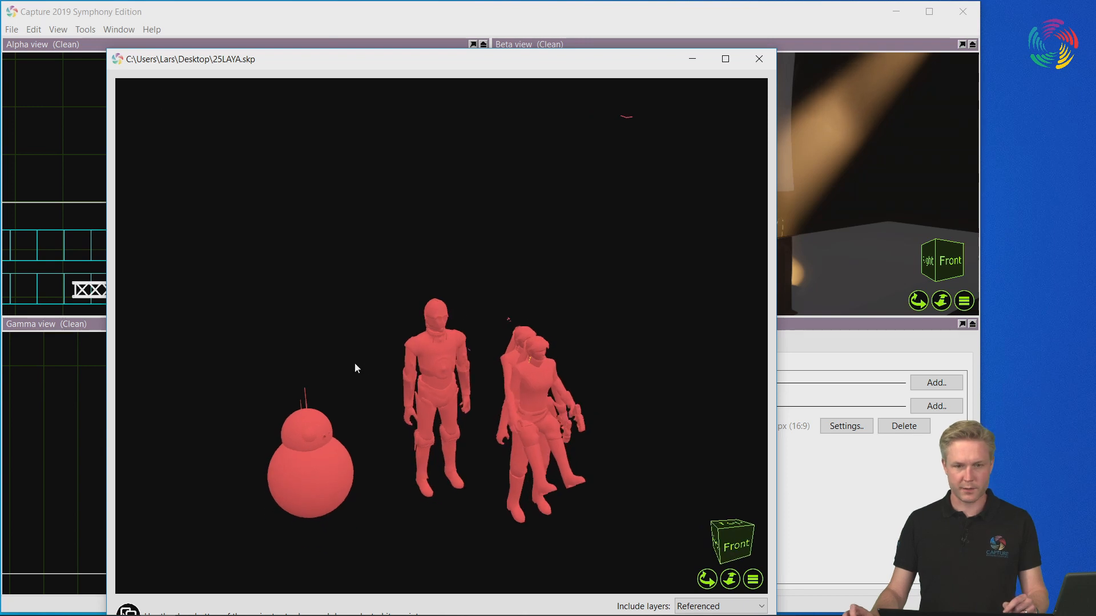
scroll(451, 437, up, 2)
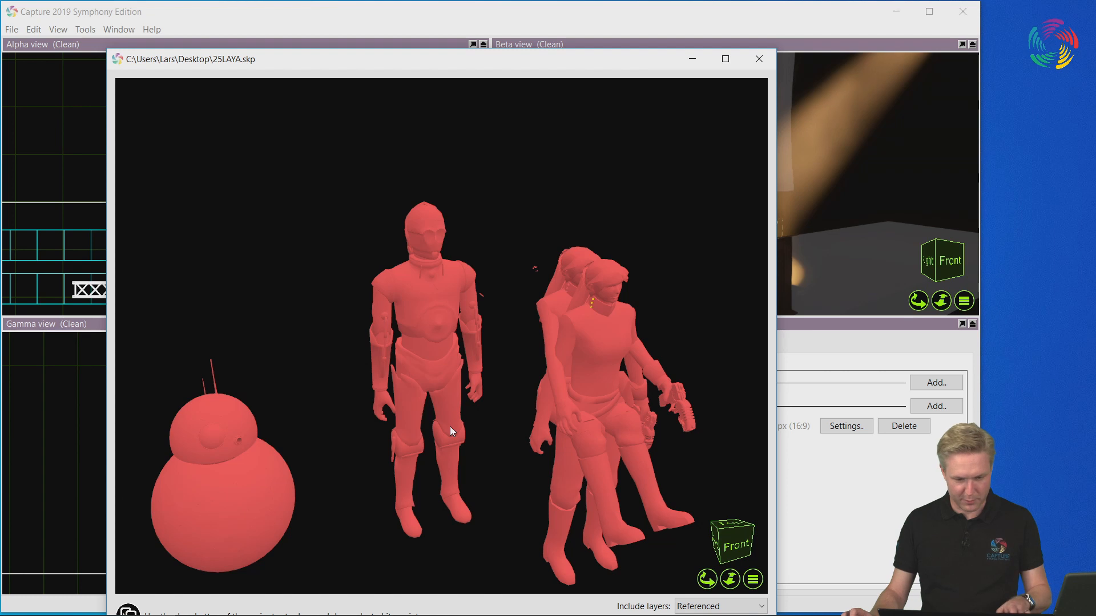
From the import preview's top view, place only the middle robot figure beside the person in the Alpha view with Place here.
key(t)
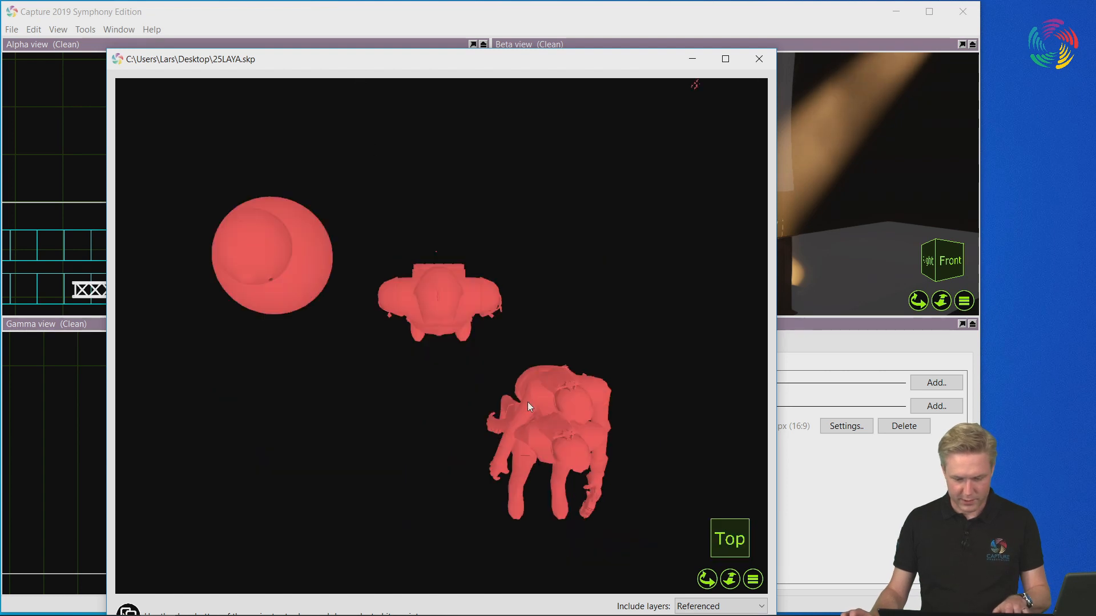
drag(354, 232, 516, 348)
drag(305, 65, 608, 45)
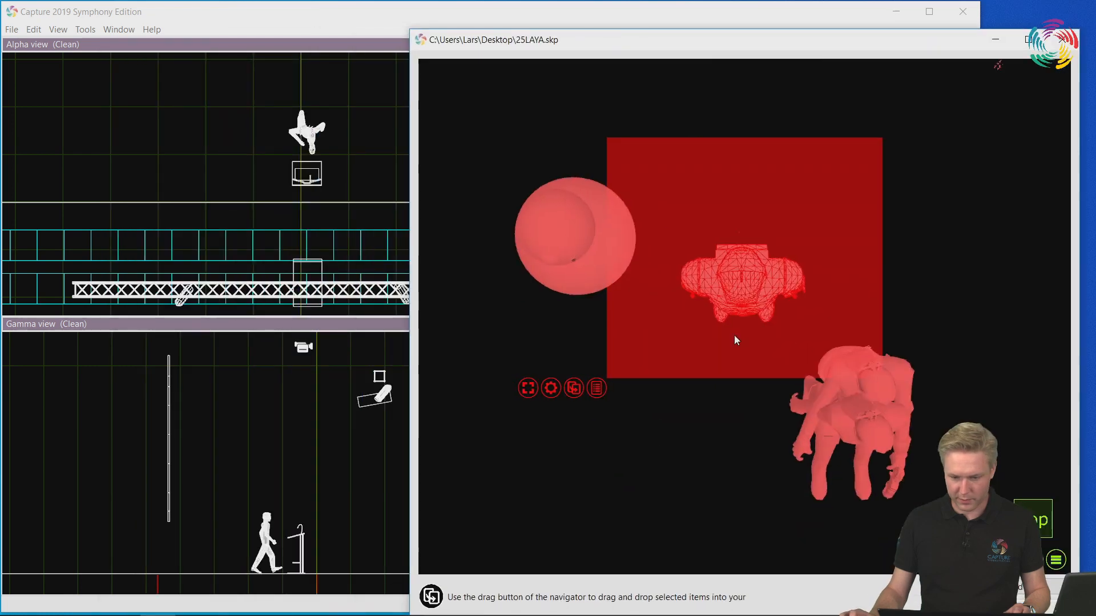
drag(573, 388, 244, 179)
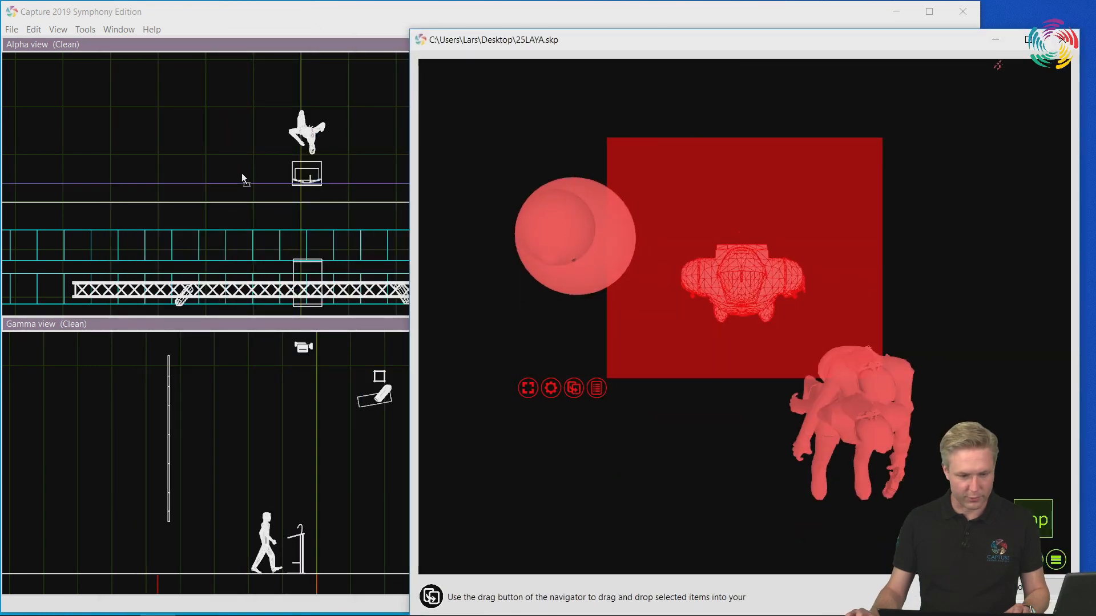
drag(247, 139, 248, 139)
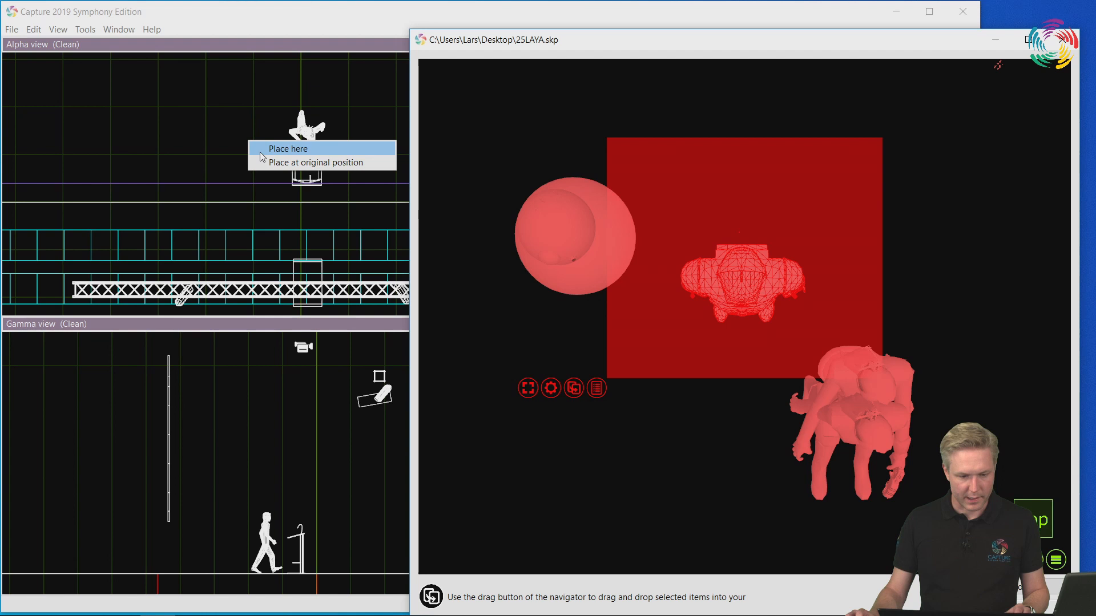
click(259, 151)
click(1062, 40)
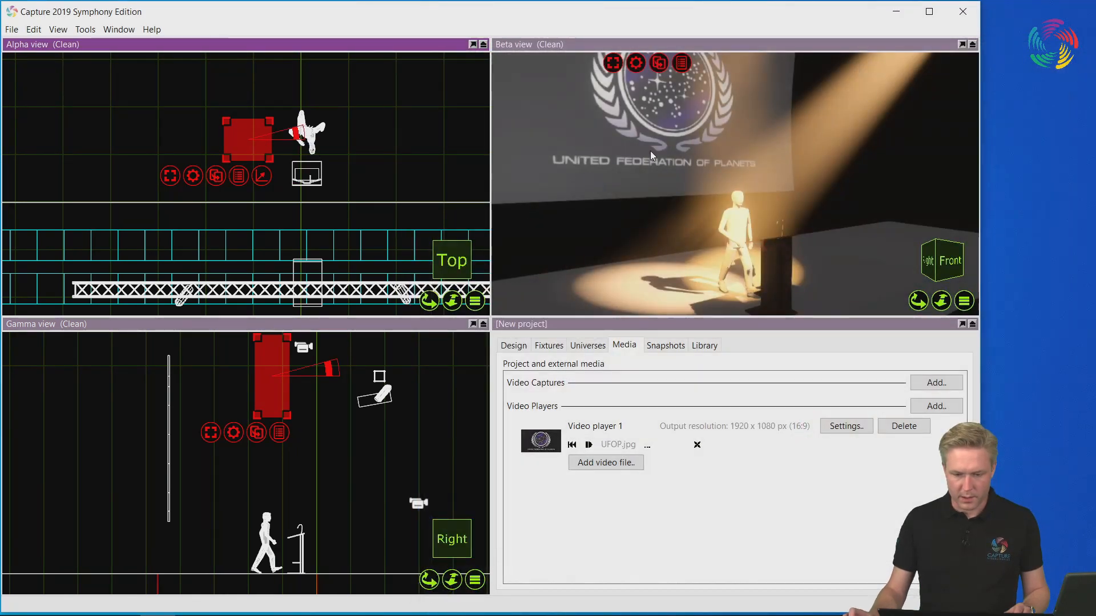
Include Layer0 in the Clean filter so the imported figure is drawn in the views.
scroll(656, 149, down, 3)
middle_drag(663, 147, 656, 175)
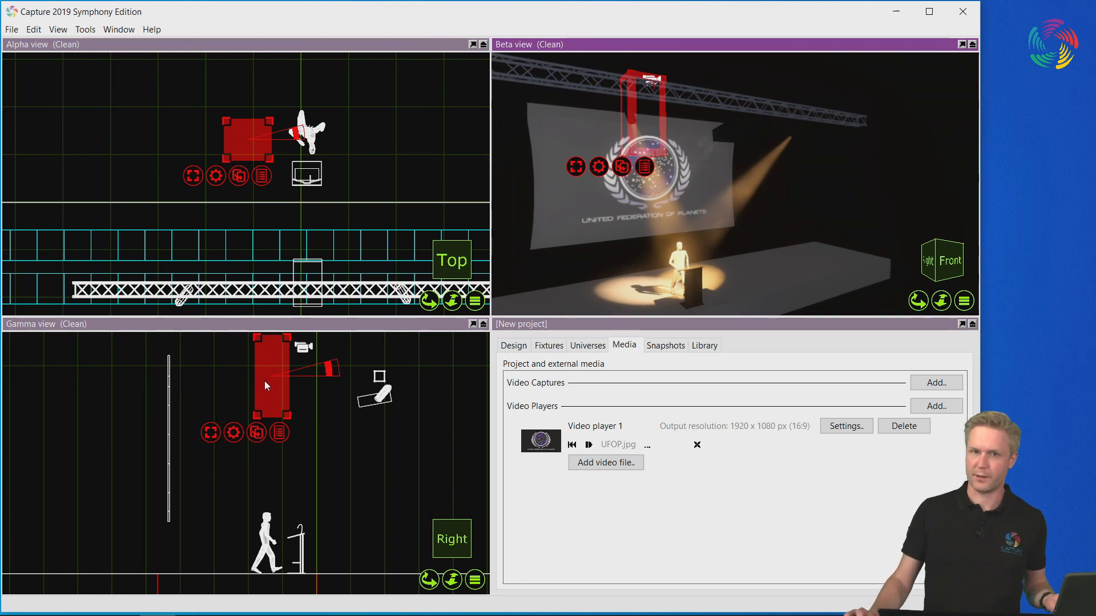
click(513, 345)
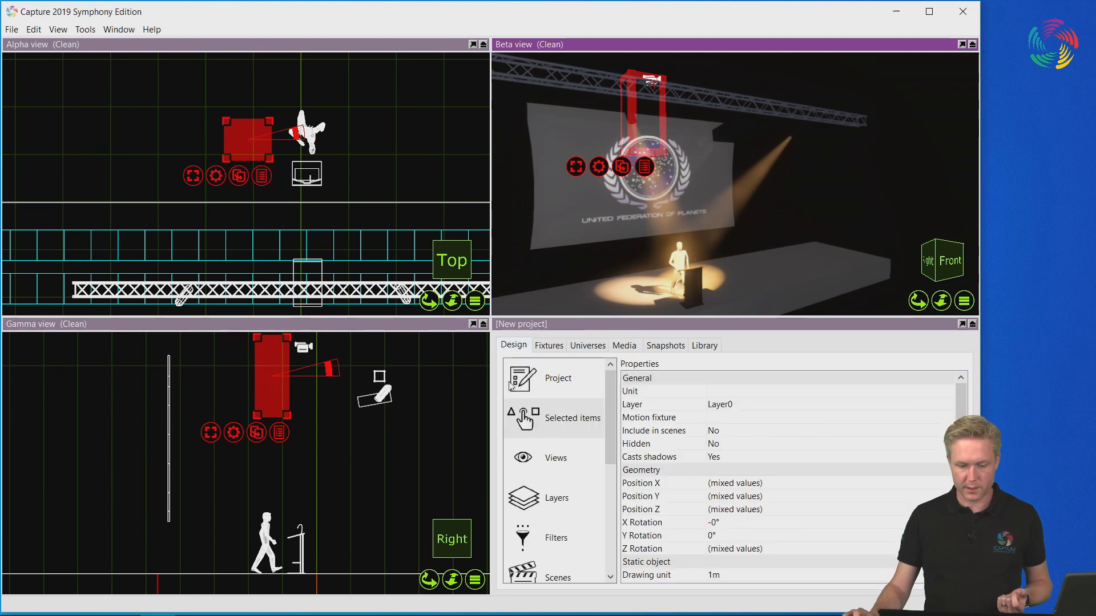
click(568, 540)
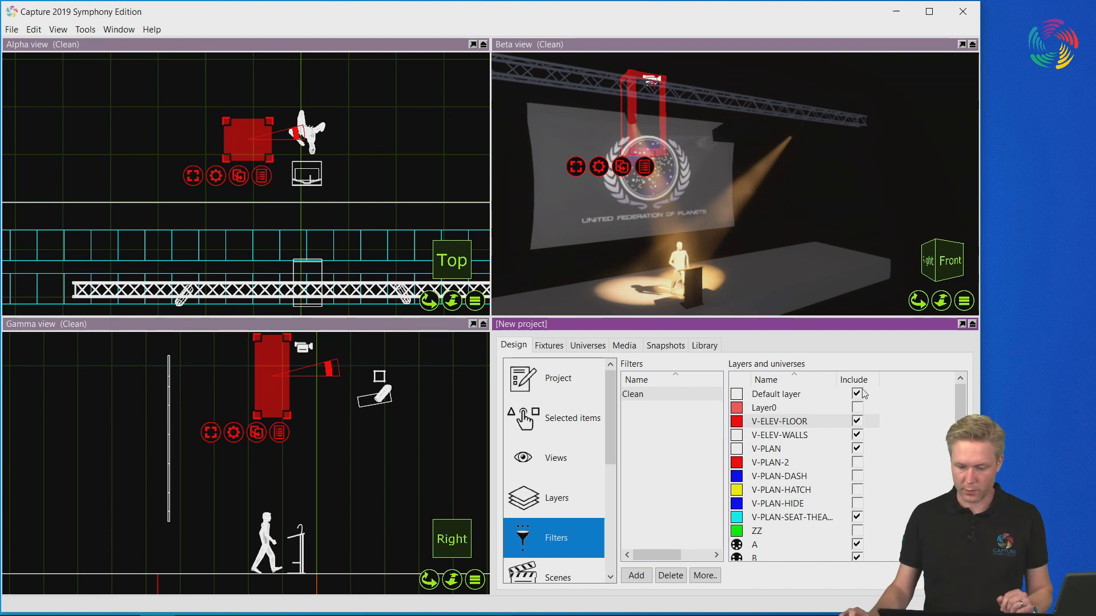
click(857, 408)
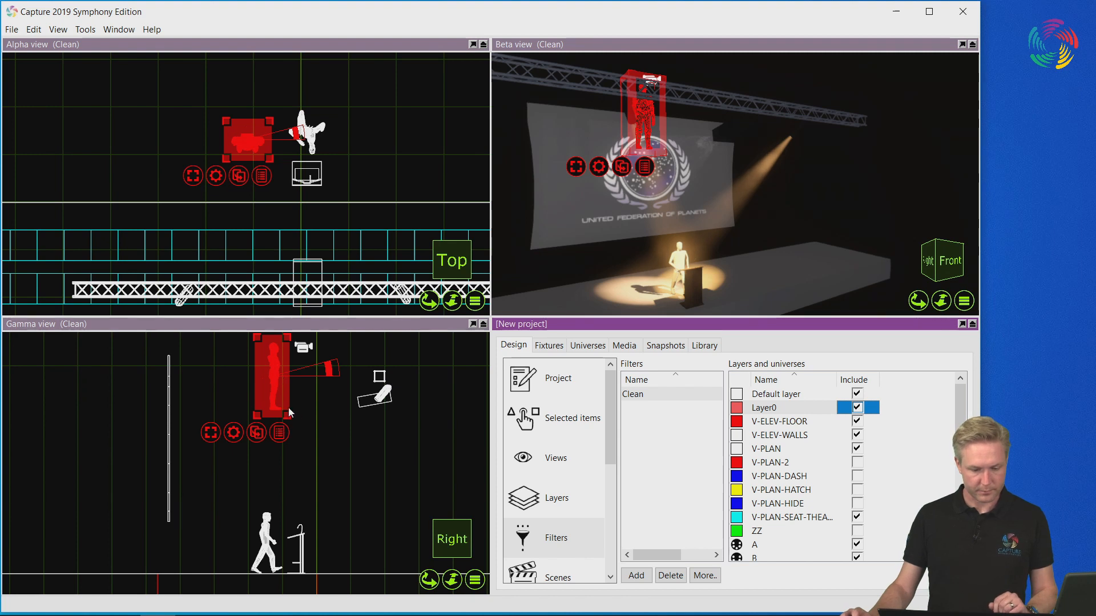
Move the robot figure down onto the stage floor behind the lectern, and delete the original walking person.
drag(276, 386, 231, 549)
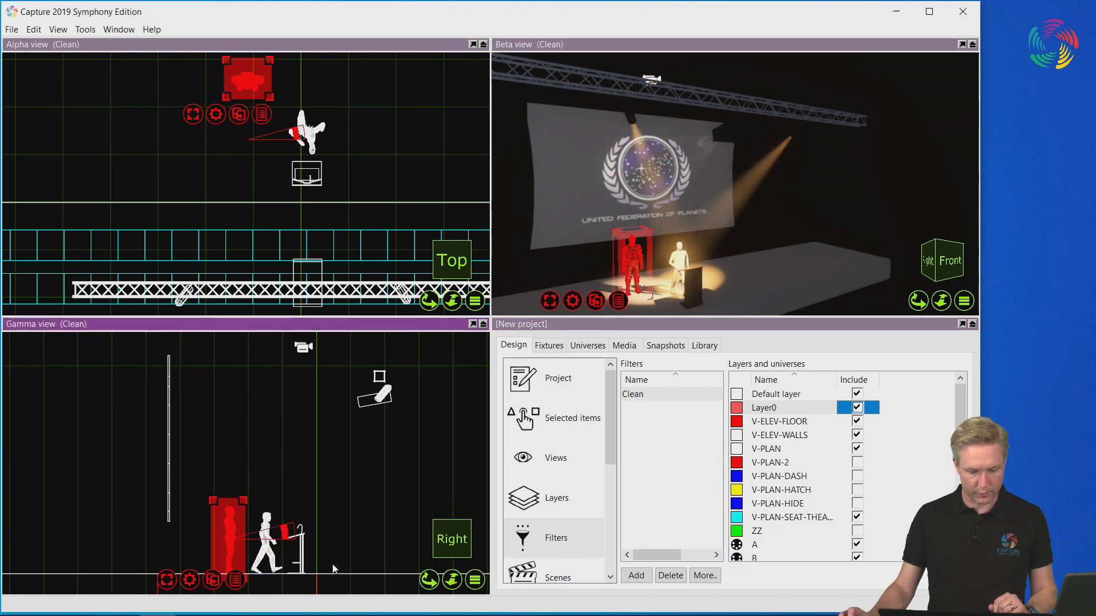
click(318, 494)
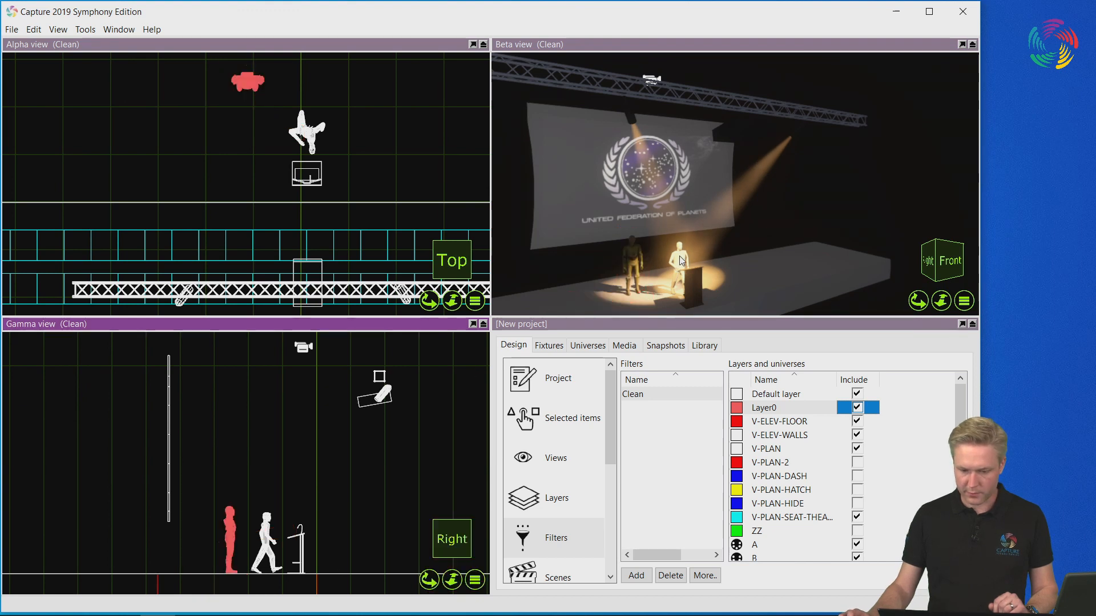
click(681, 261)
right_click(622, 298)
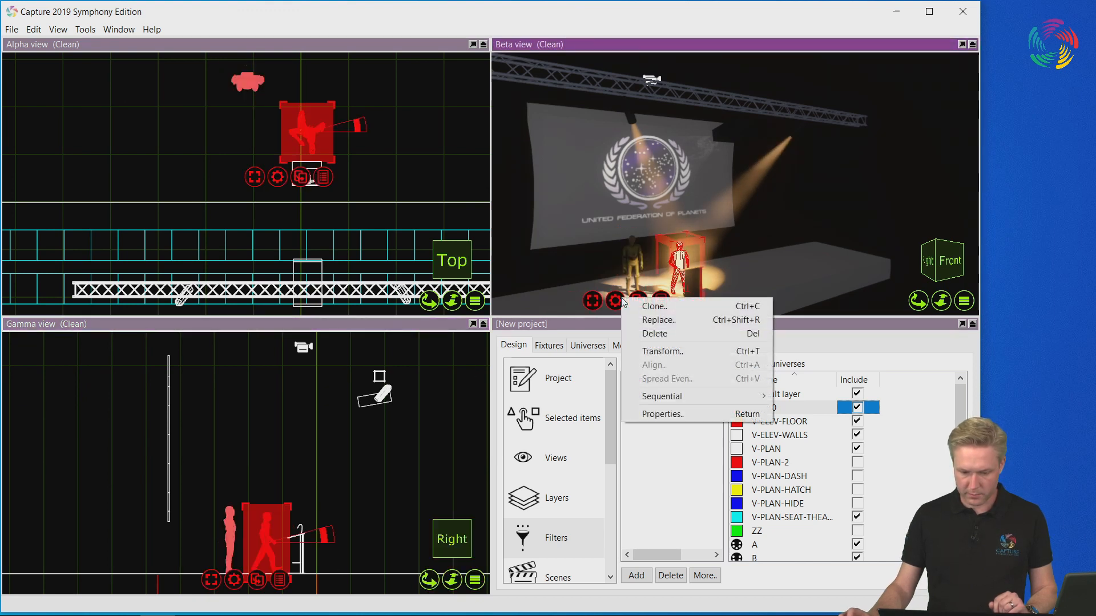
click(672, 333)
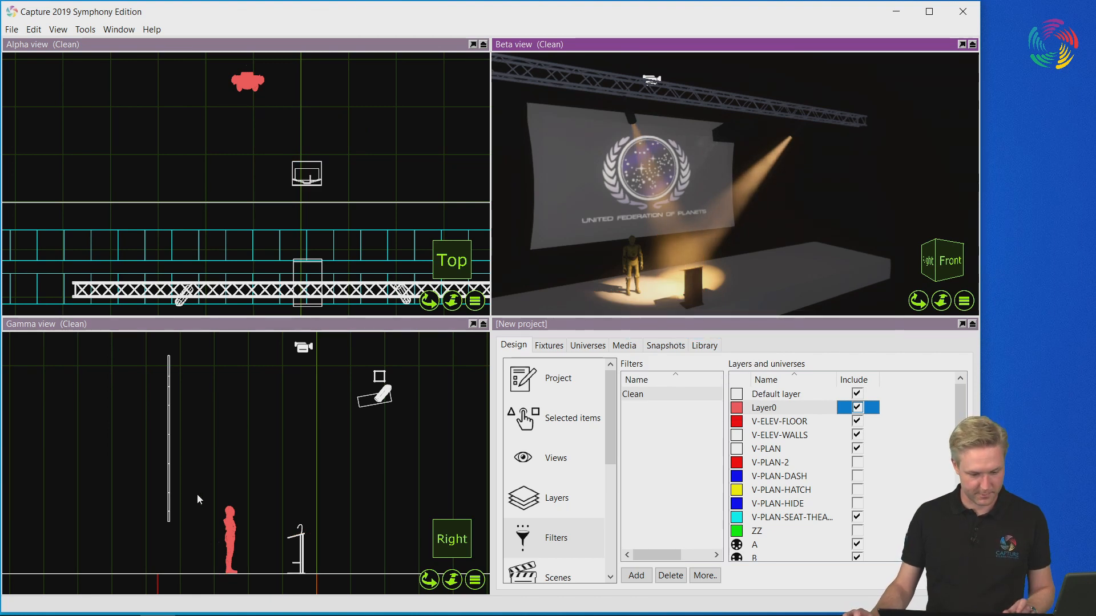
Examine how the robot figure is divided by selecting its leg and torso parts individually.
scroll(228, 533, up, 3)
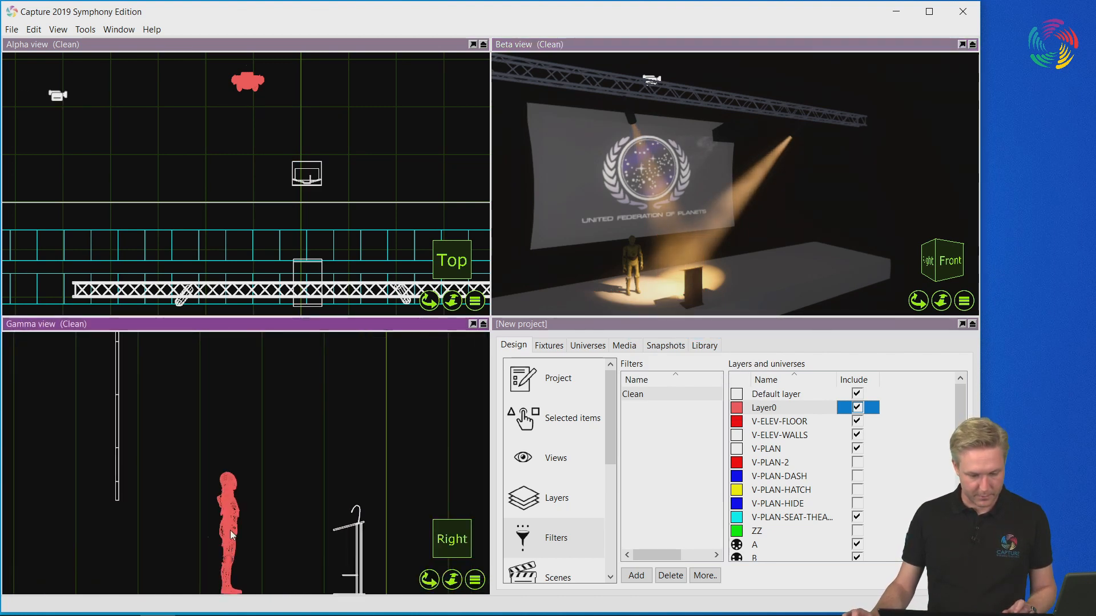
click(231, 534)
scroll(249, 562, up, 4)
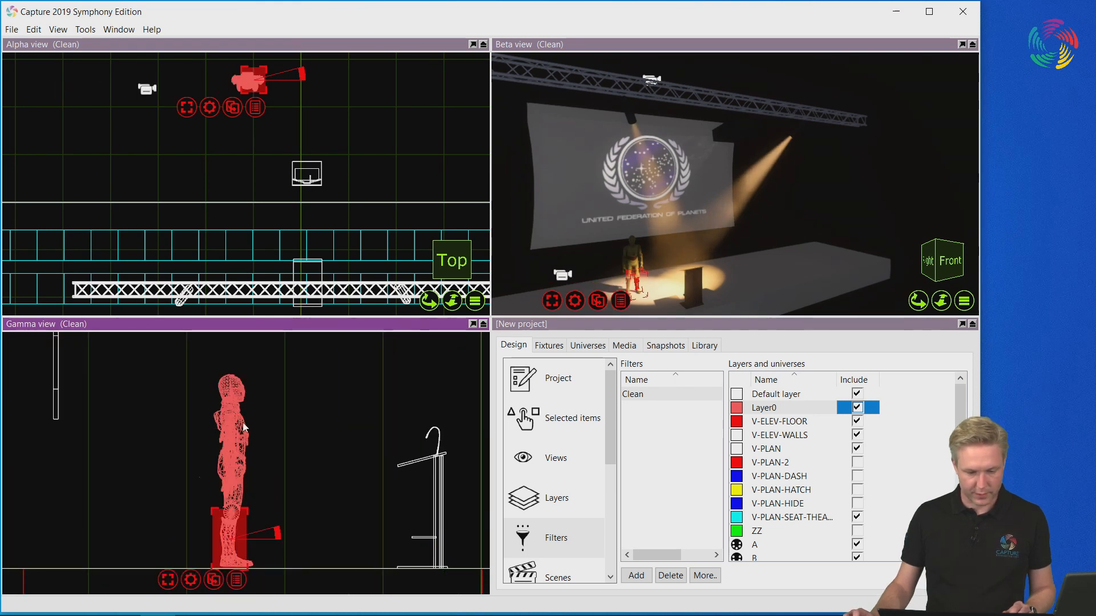
drag(246, 558, 246, 425)
scroll(656, 272, up, 5)
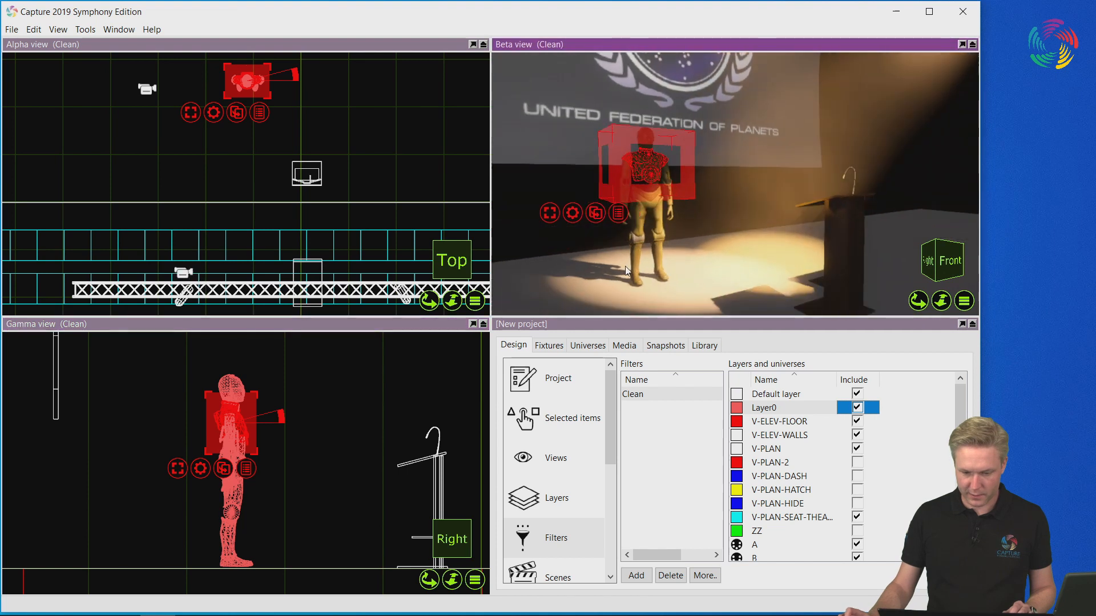
click(639, 244)
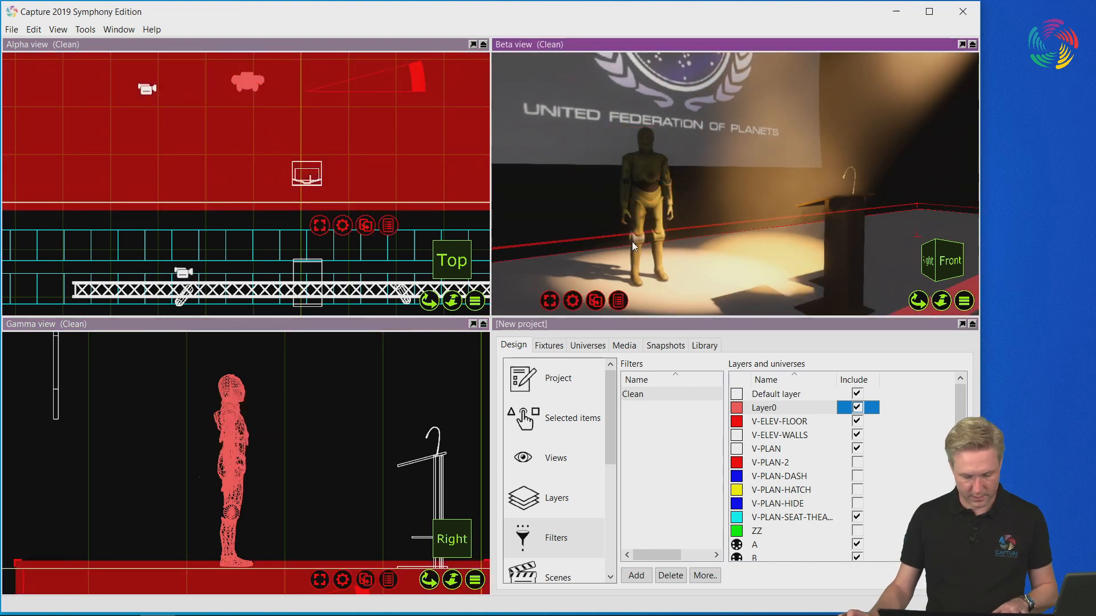
click(645, 217)
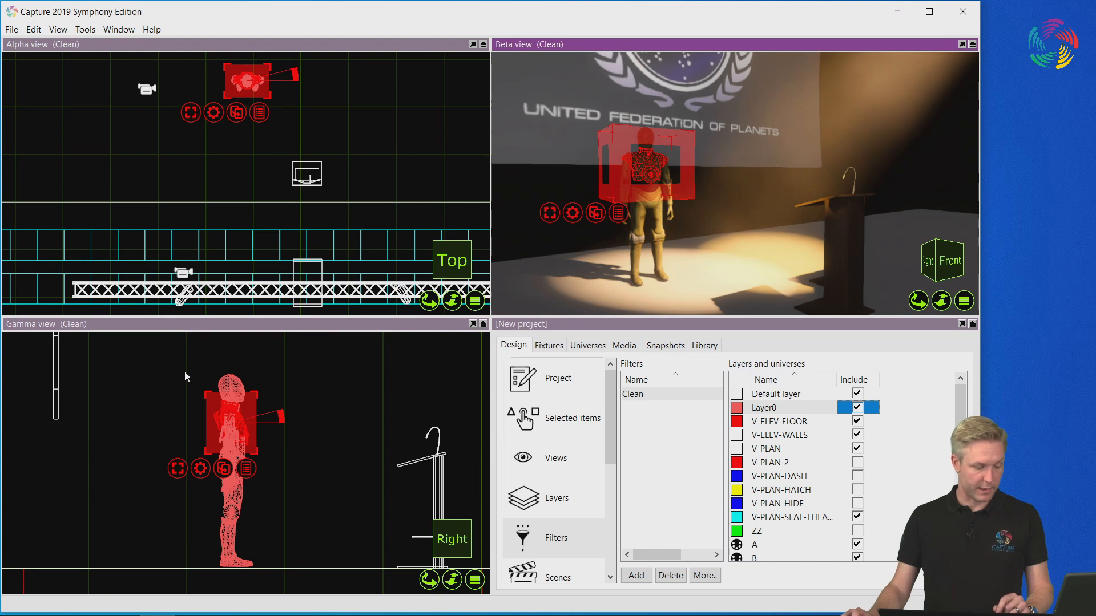
Select all parts of the robot figure in the Gamma view and group them.
mouse_move(182, 356)
mouse_down()
mouse_move(231, 513)
mouse_move(269, 578)
mouse_up()
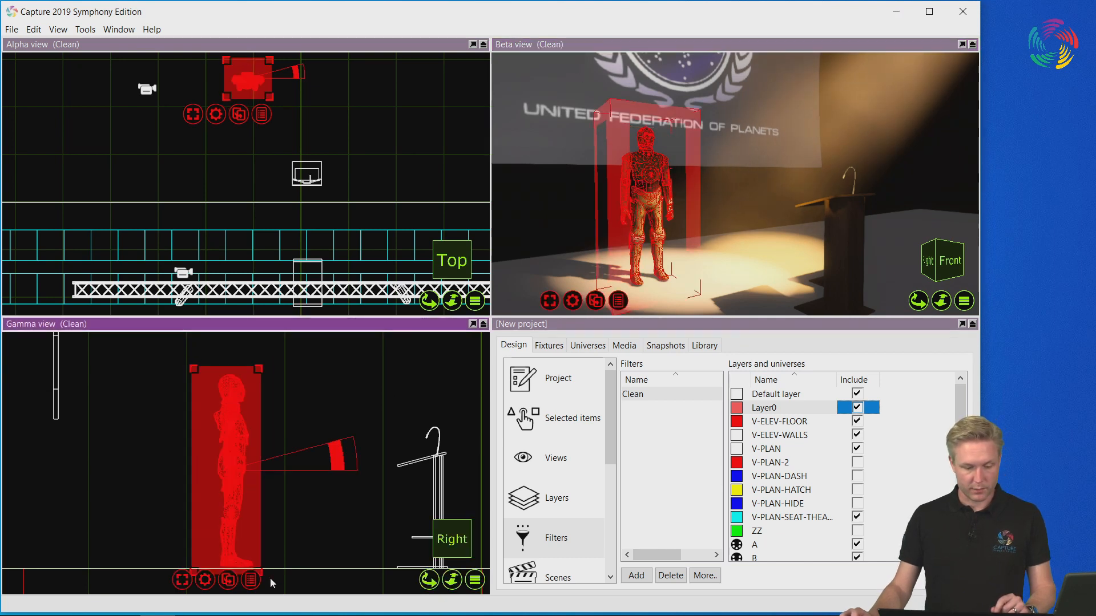
right_click(202, 583)
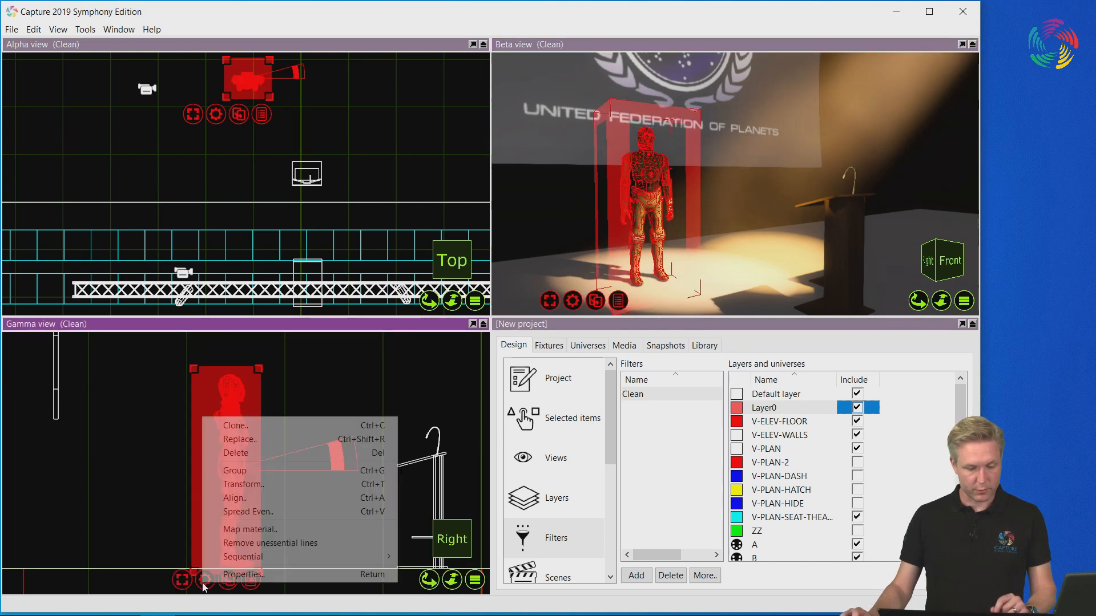
click(271, 473)
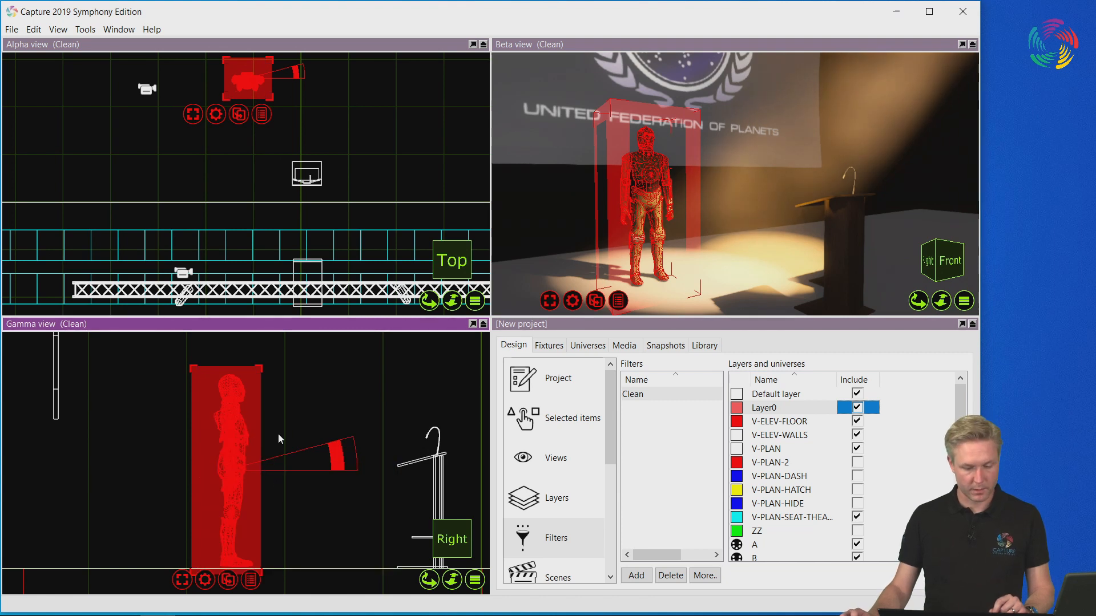
Select the grouped robot figure by its leg and by its head to check how the group is picked.
click(310, 435)
click(230, 536)
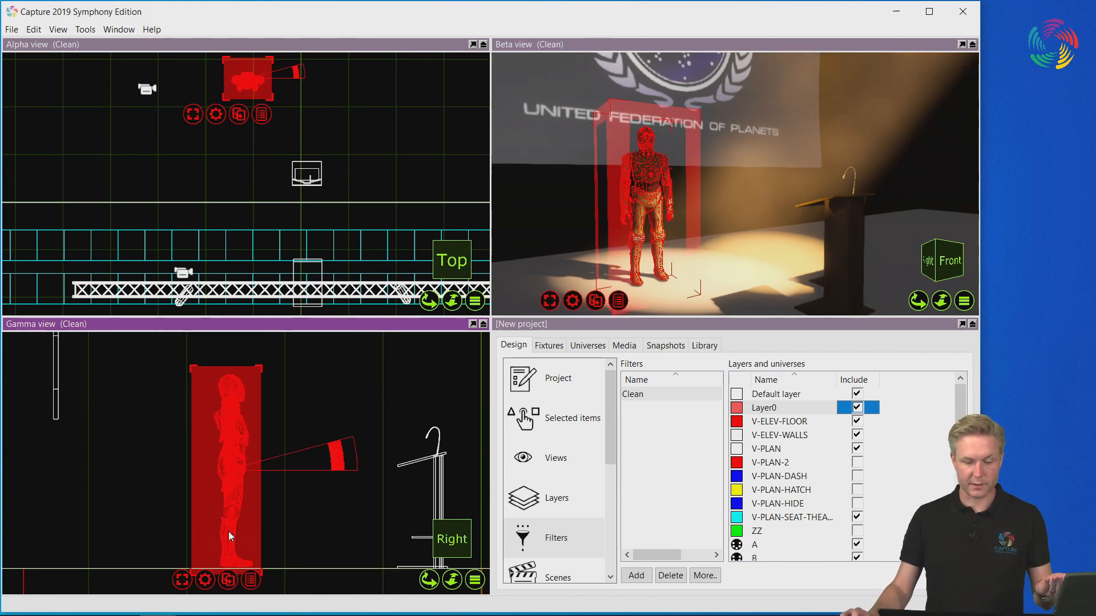
click(358, 406)
click(228, 378)
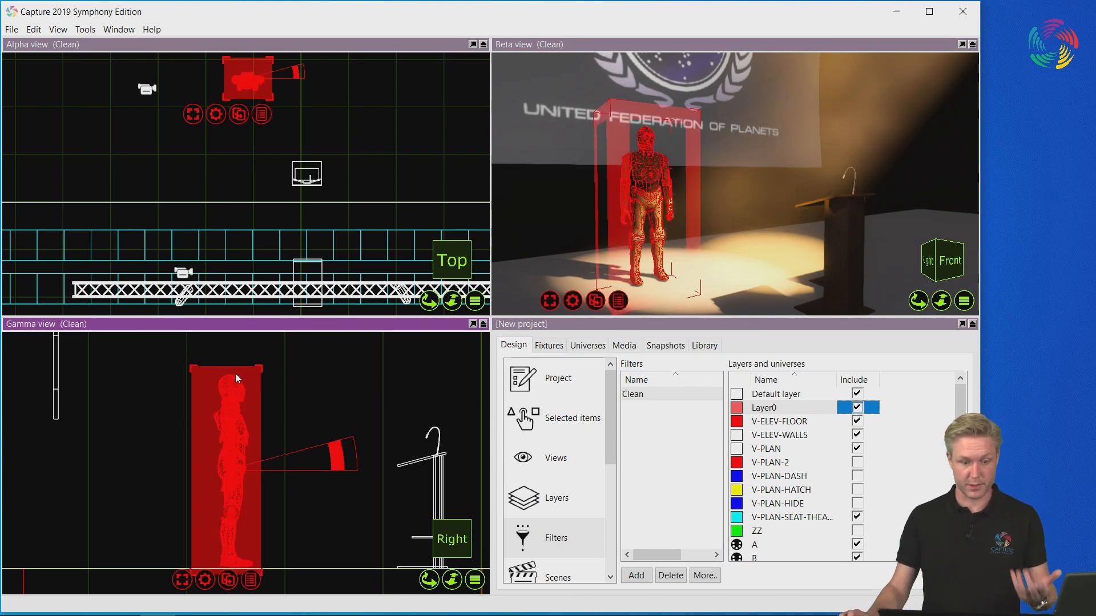
Move the robot group about 1.34 m forward and then sideways in the top view so it stands directly behind the lectern.
drag(231, 444, 362, 444)
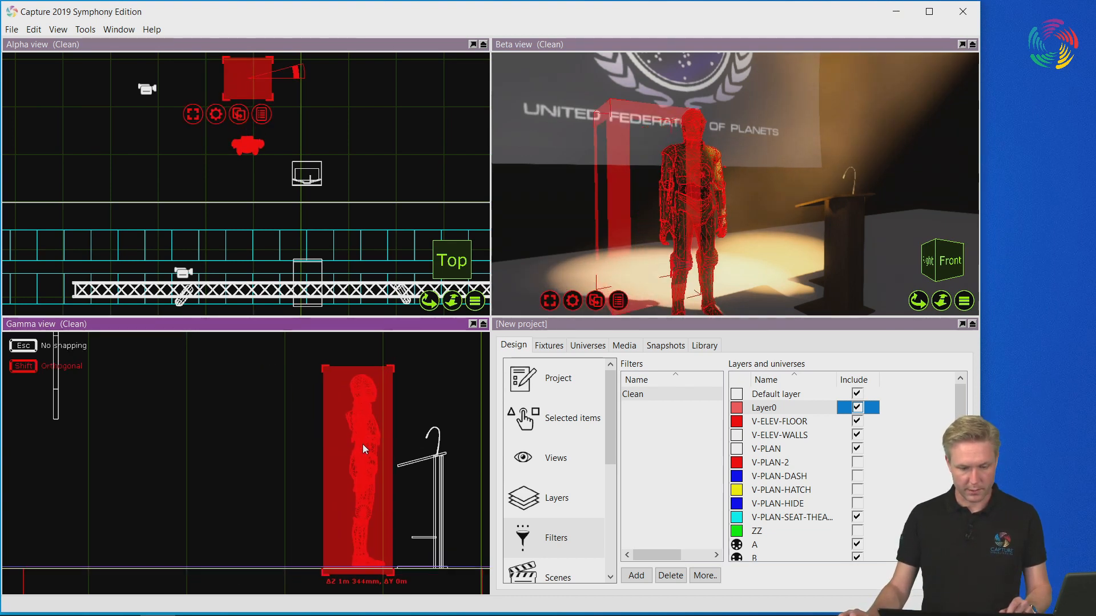
drag(259, 160, 319, 158)
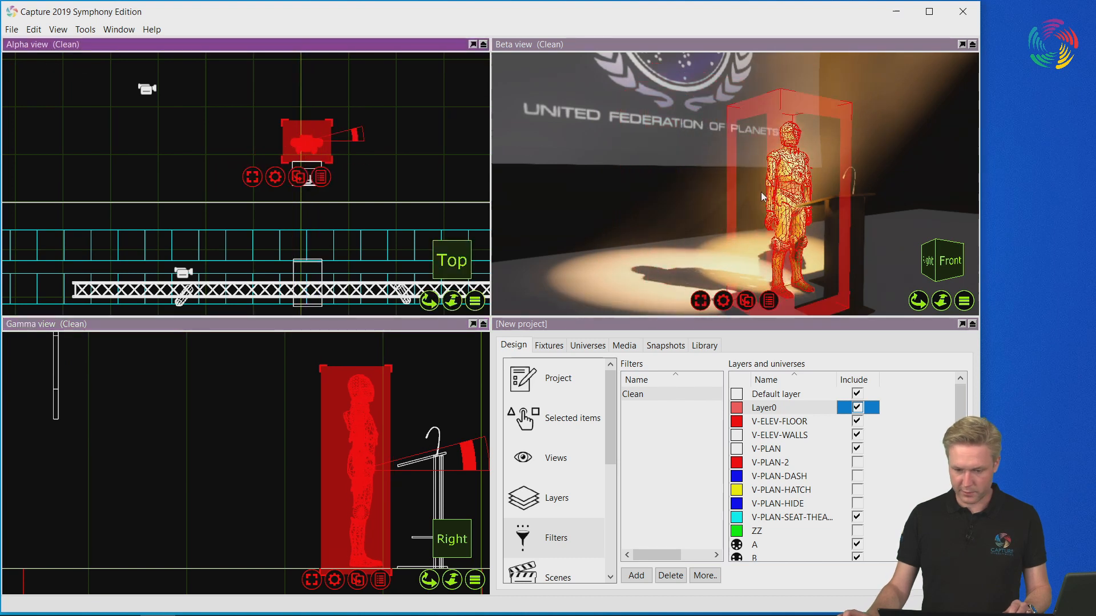
middle_drag(764, 165, 812, 186)
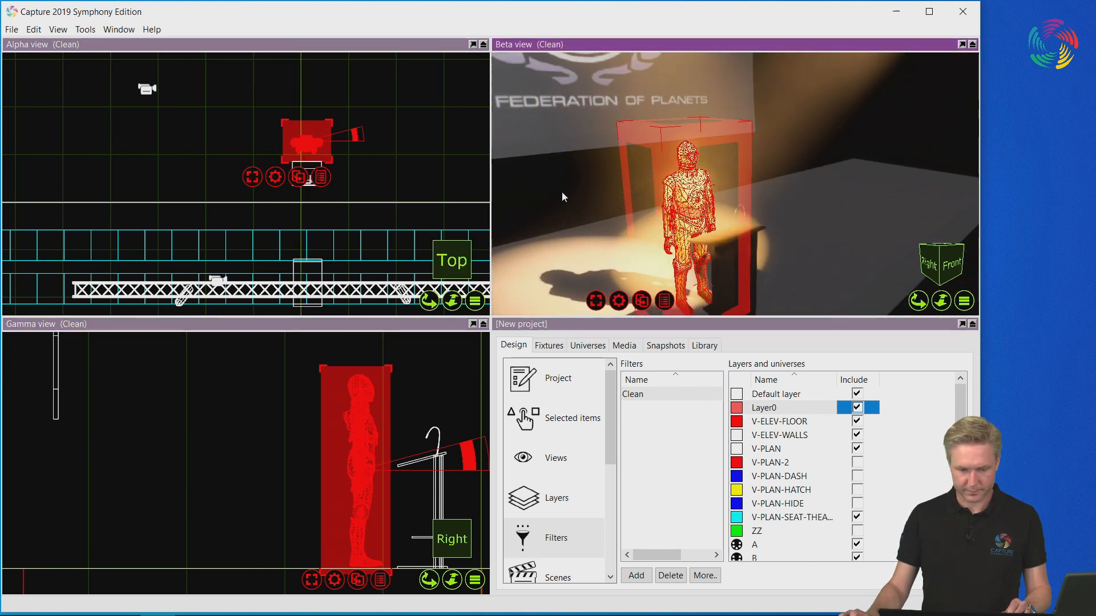
click(537, 191)
click(424, 394)
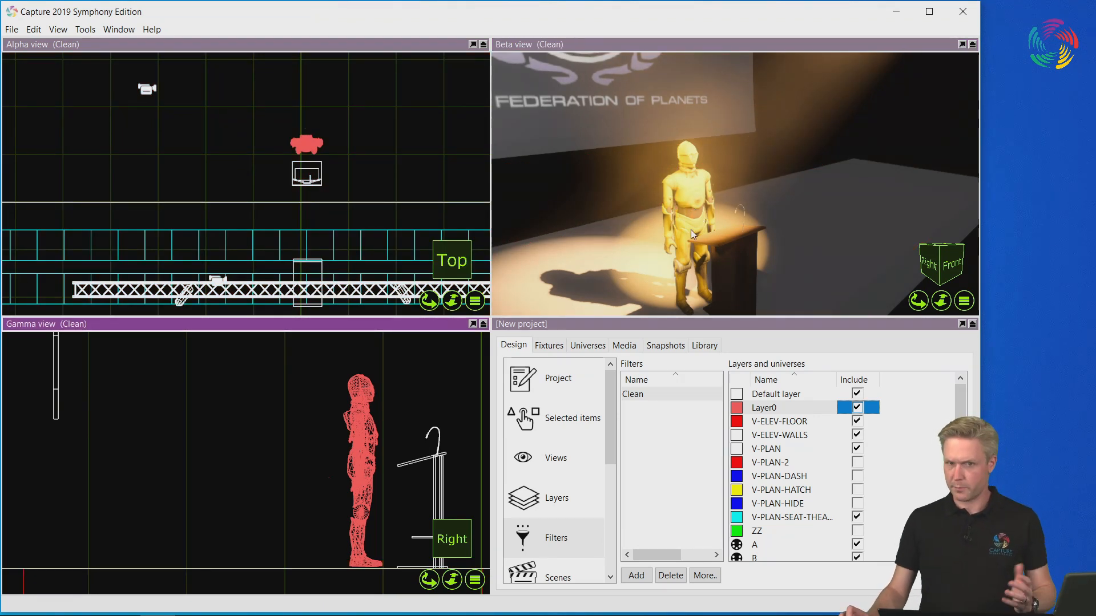
mouse_move(691, 229)
mouse_down()
mouse_move(711, 228)
mouse_move(701, 213)
mouse_up()
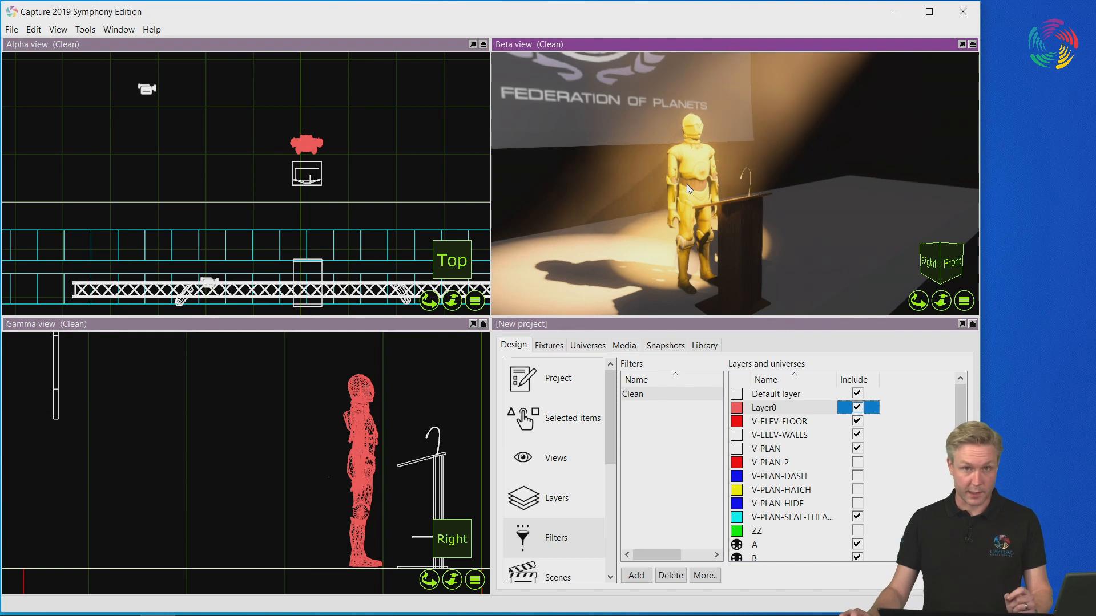
Select the robot figure and examine the properties of the unnamed, ByLayer, 01 - Default2 and 07 - Default2 materials.
click(698, 174)
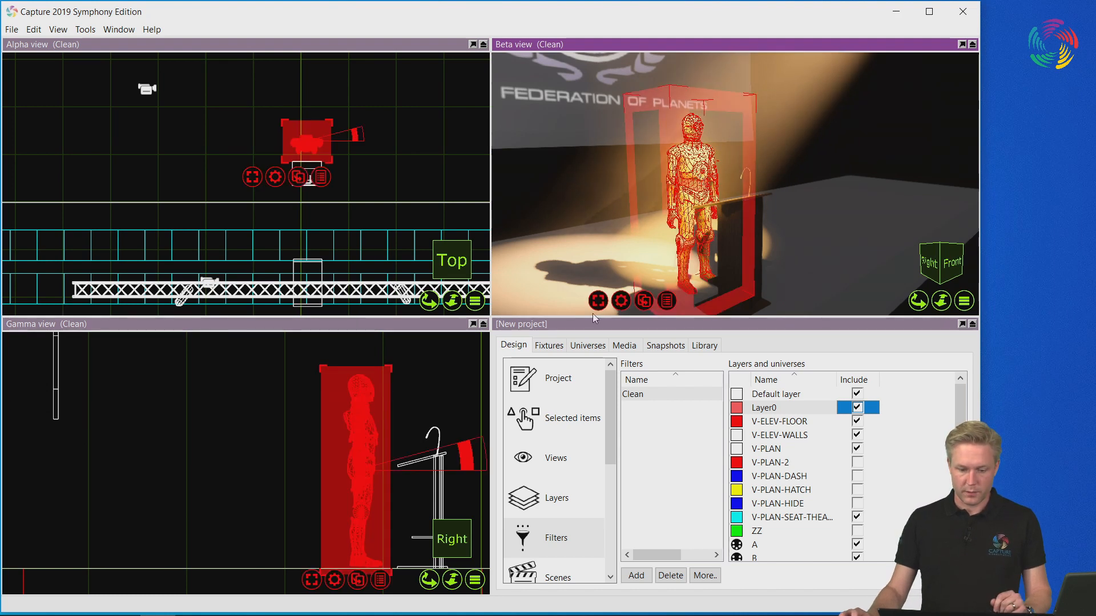
scroll(603, 452, down, 3)
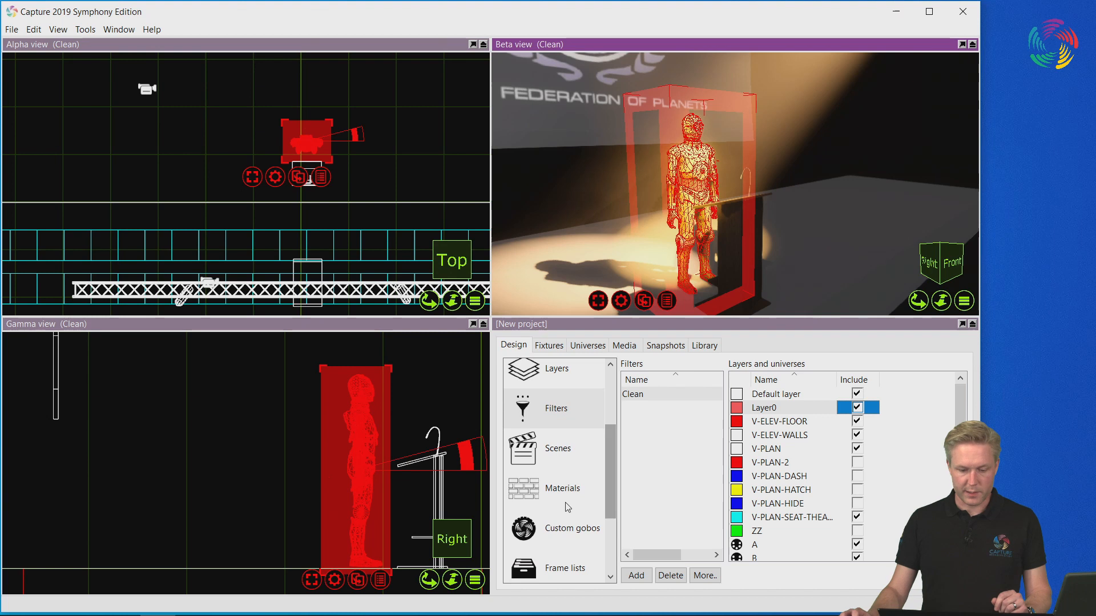
click(563, 490)
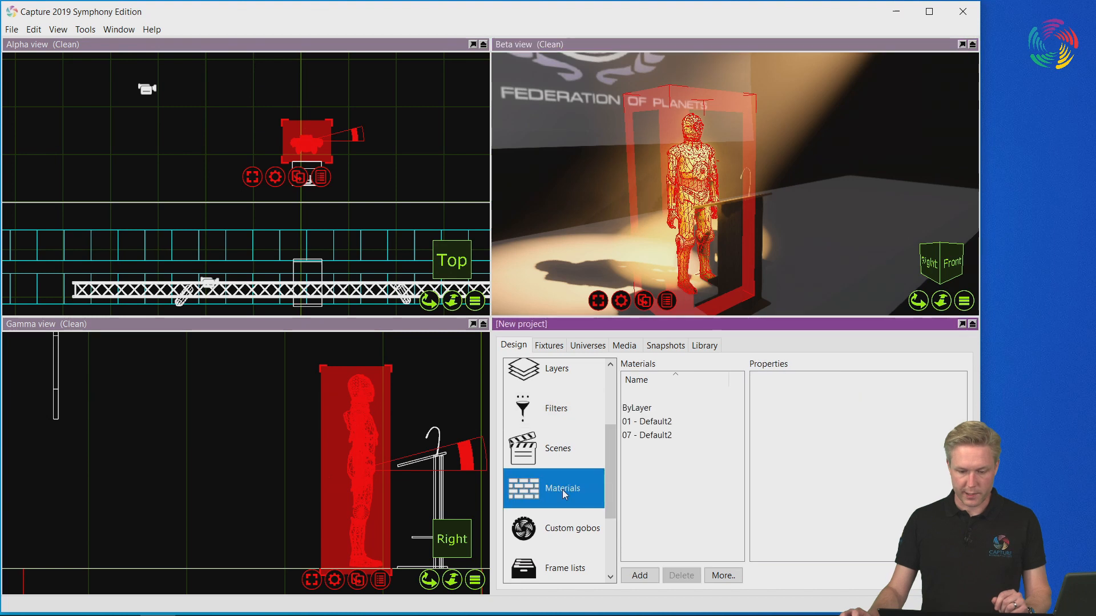
click(652, 398)
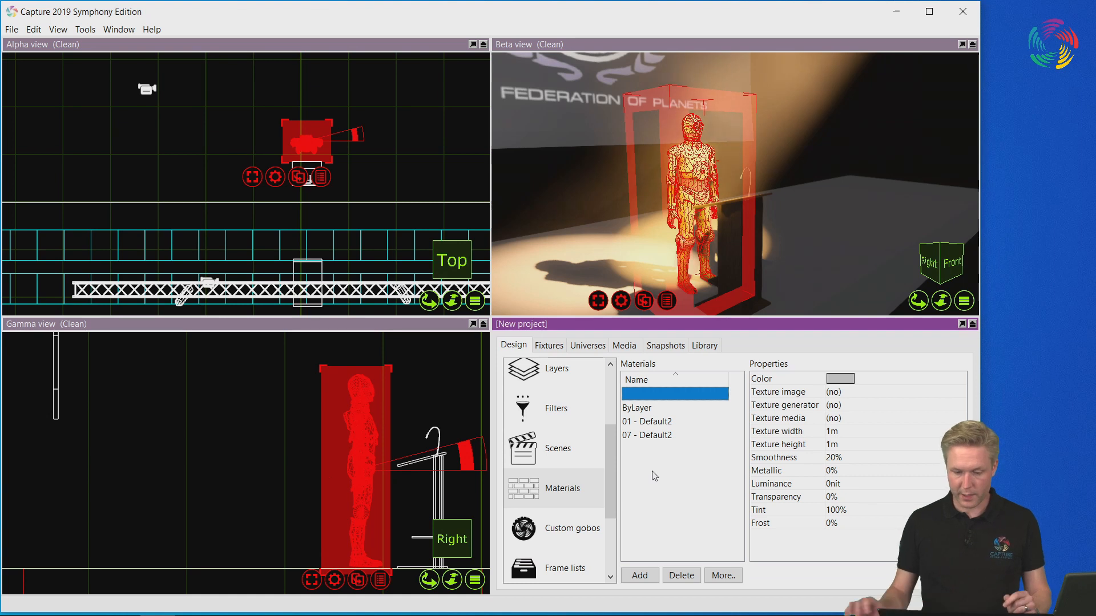
click(650, 408)
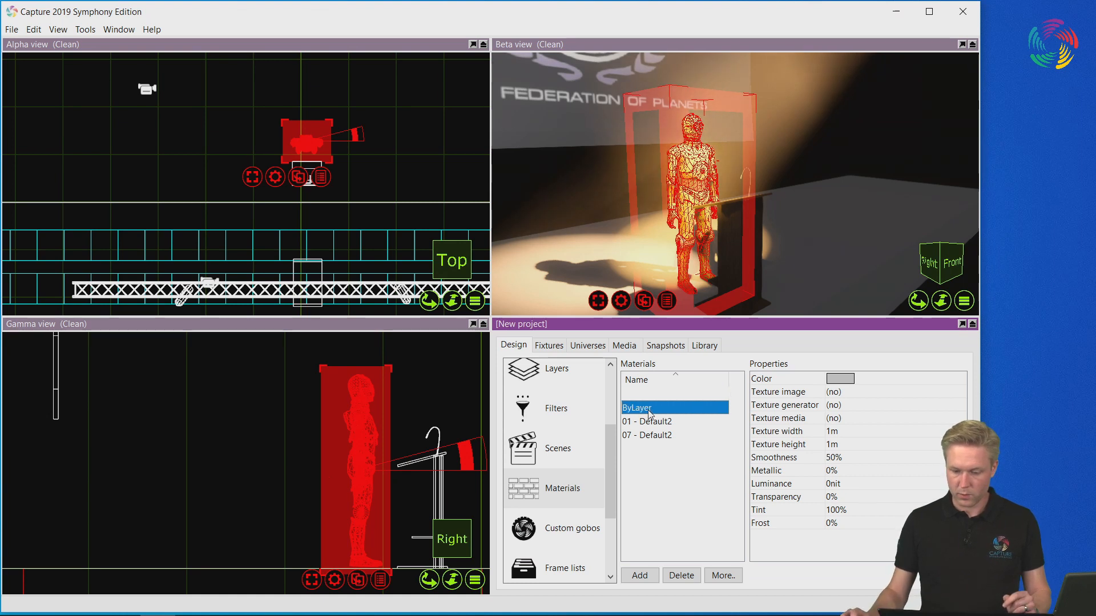
click(679, 423)
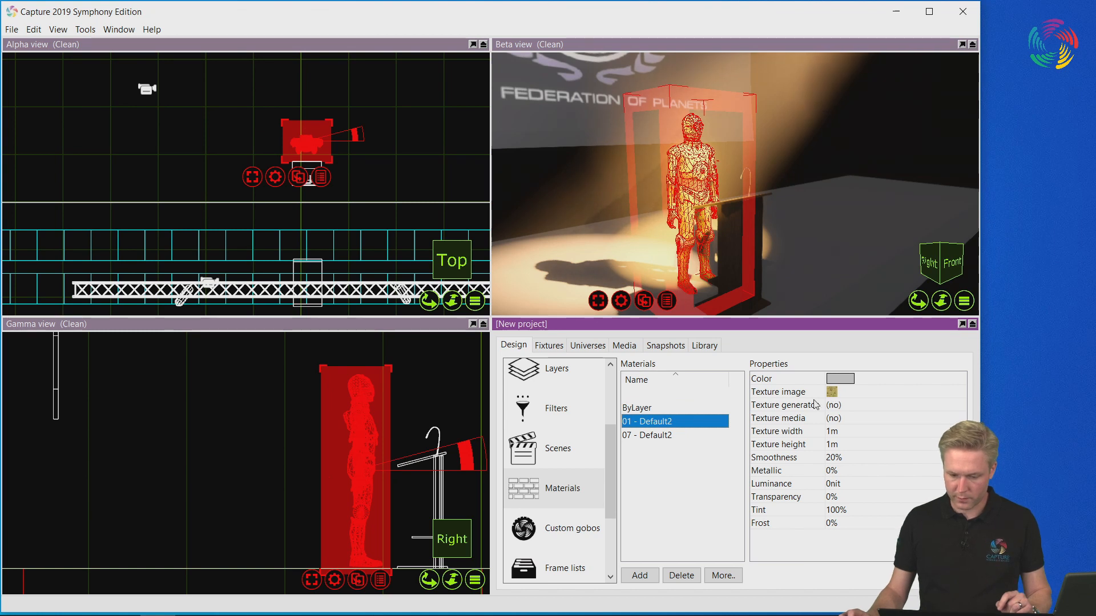
click(683, 435)
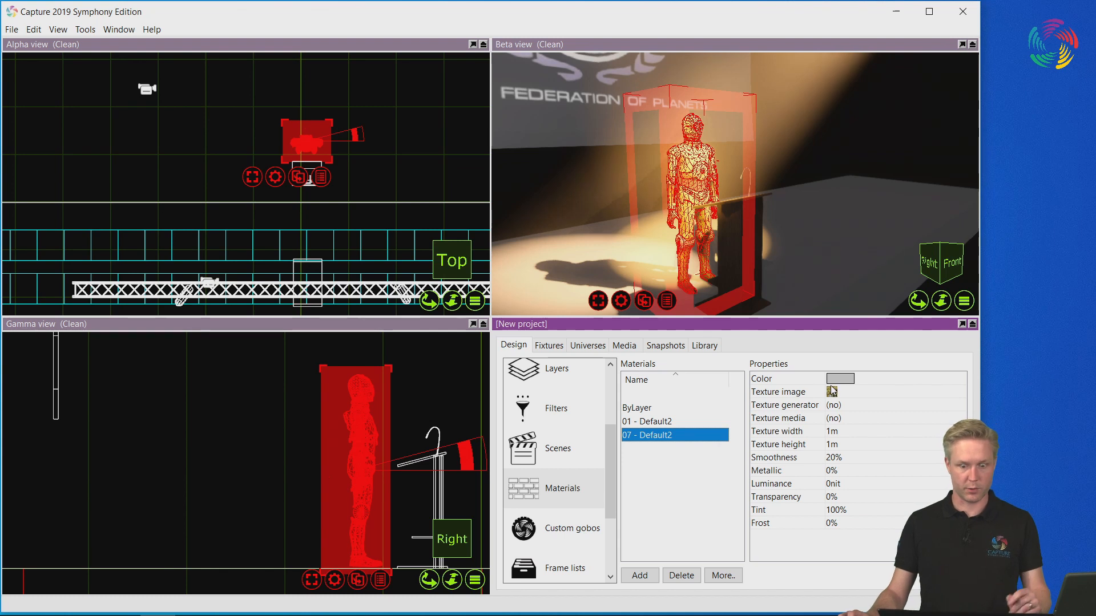
click(461, 392)
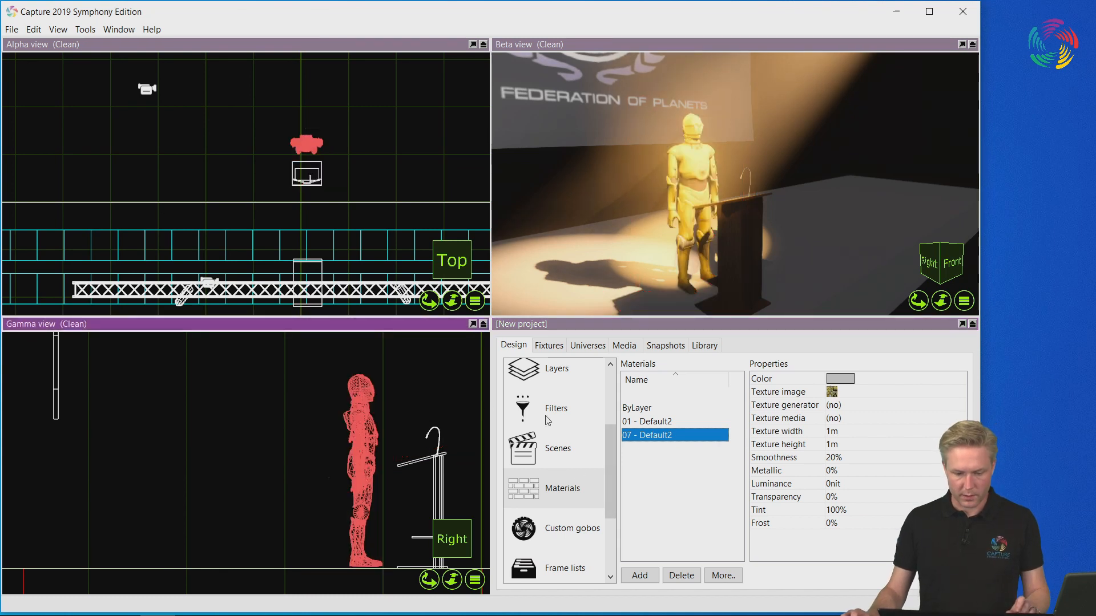
Set the smoothness of materials 01 - Default2 and 07 - Default2 to 81.5% and their metallic value to 95.9%.
click(679, 422)
ctrl+click(671, 435)
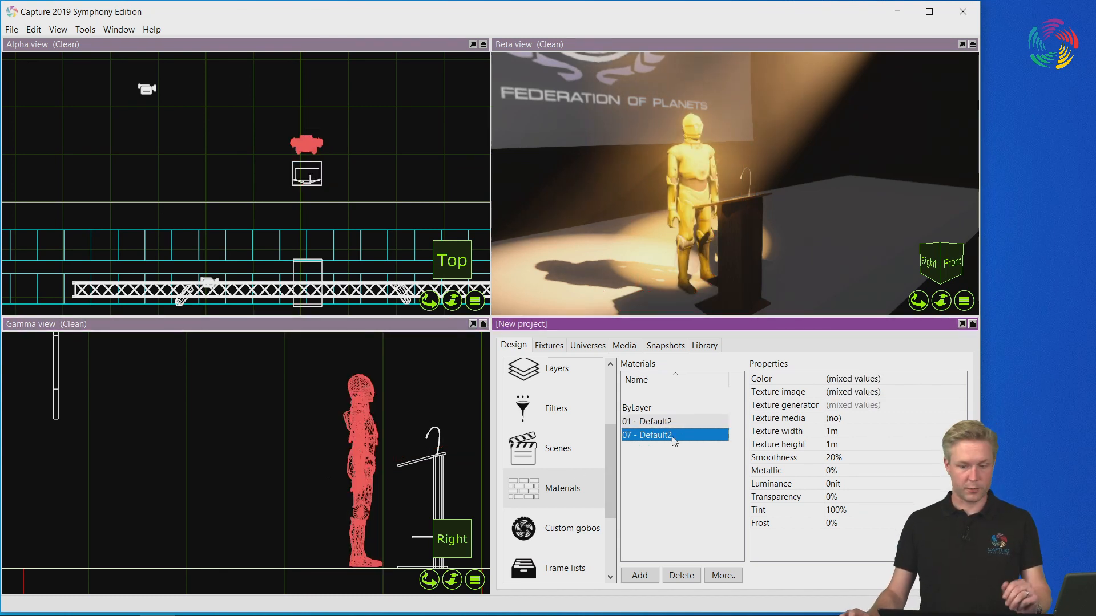
click(836, 459)
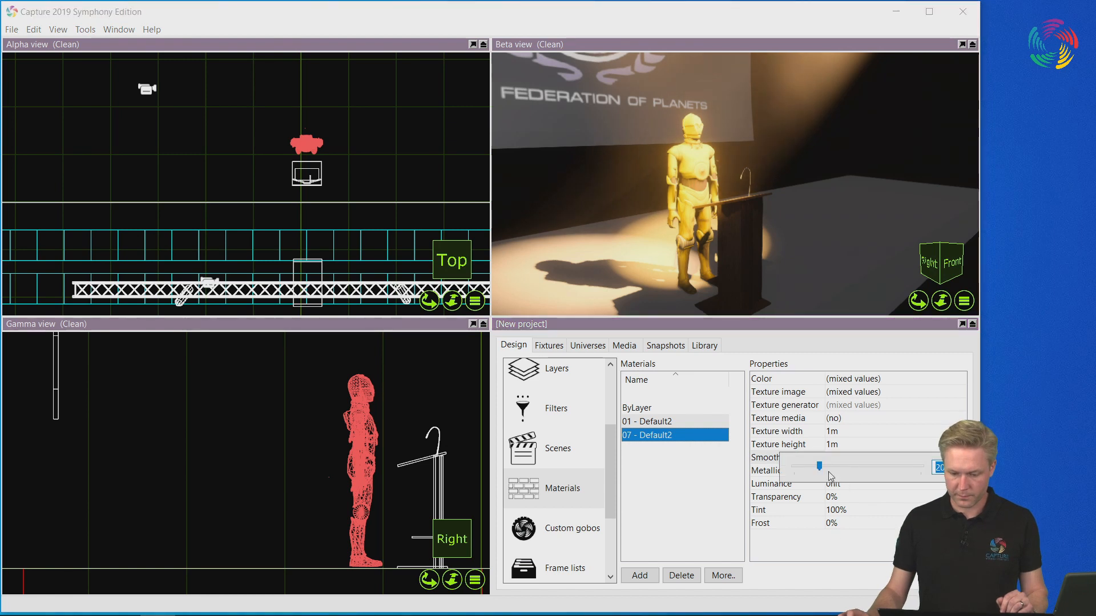
drag(819, 471, 898, 464)
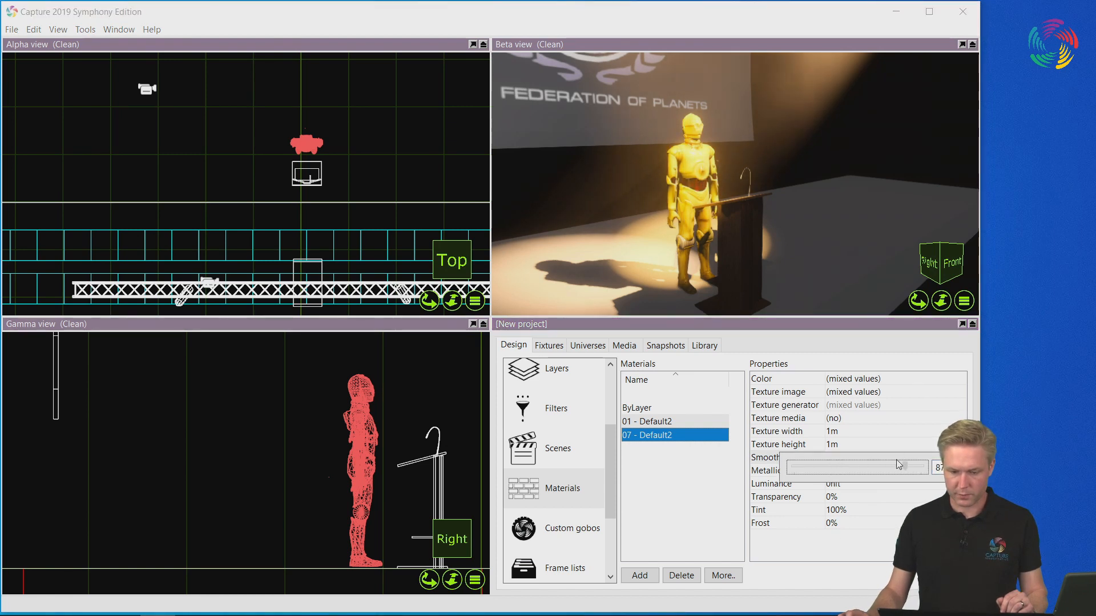
click(878, 504)
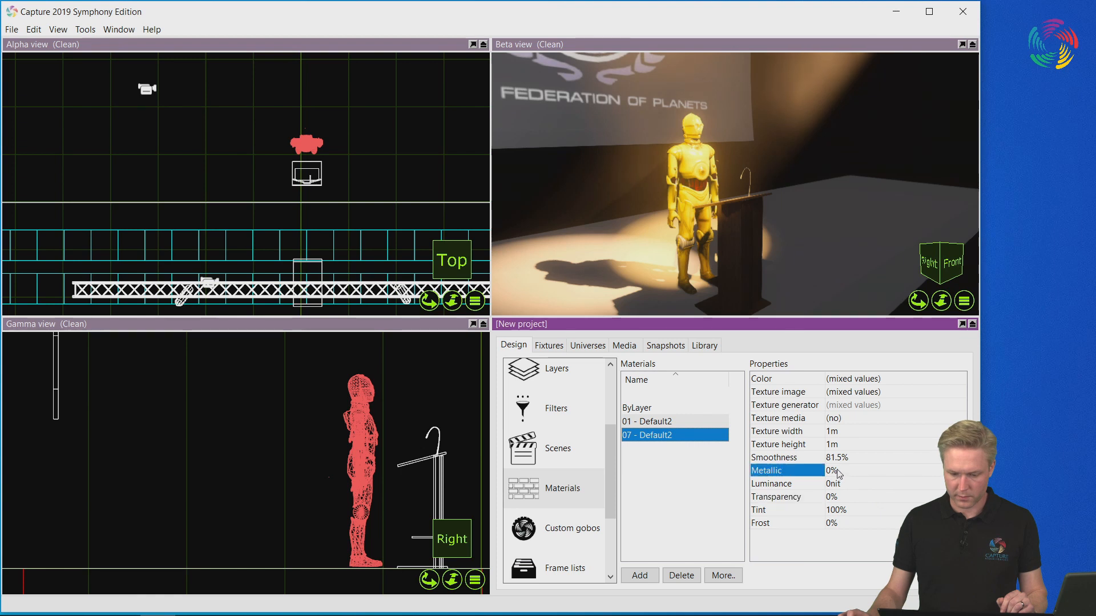
click(833, 470)
drag(796, 478, 916, 475)
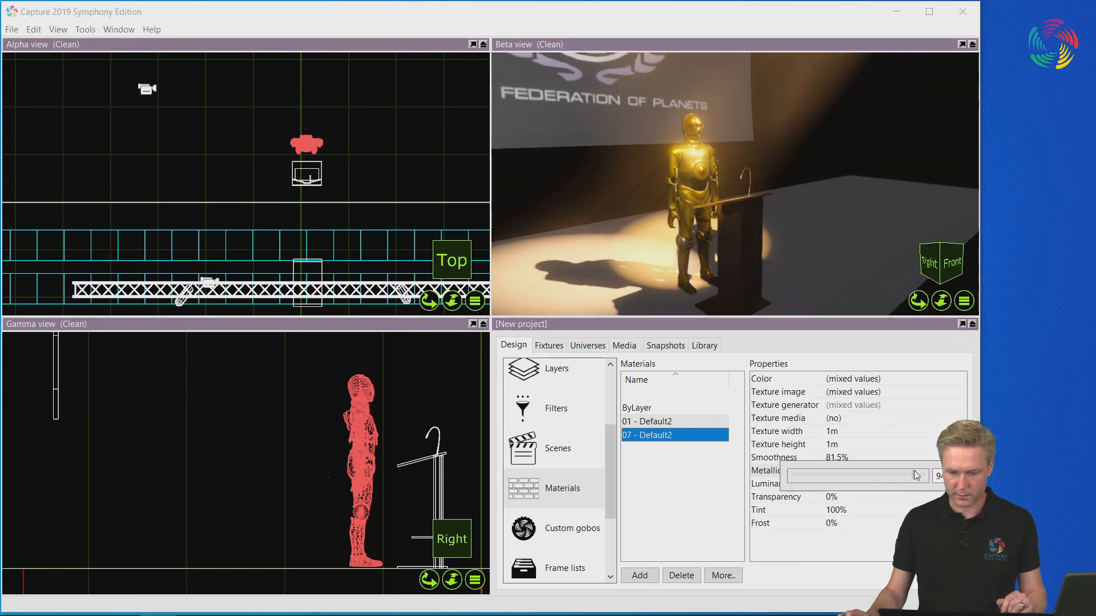
Examine the robot's metallic finish in the enlarged Beta view from different angles, and restore the four-pane layout.
double_click(615, 47)
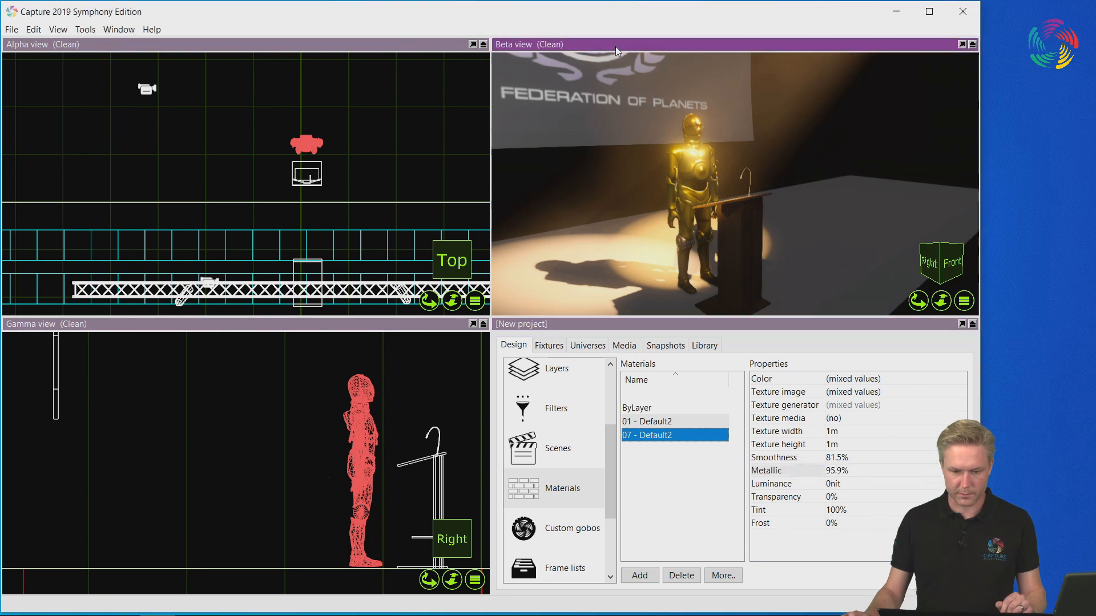
middle_drag(368, 334, 426, 316)
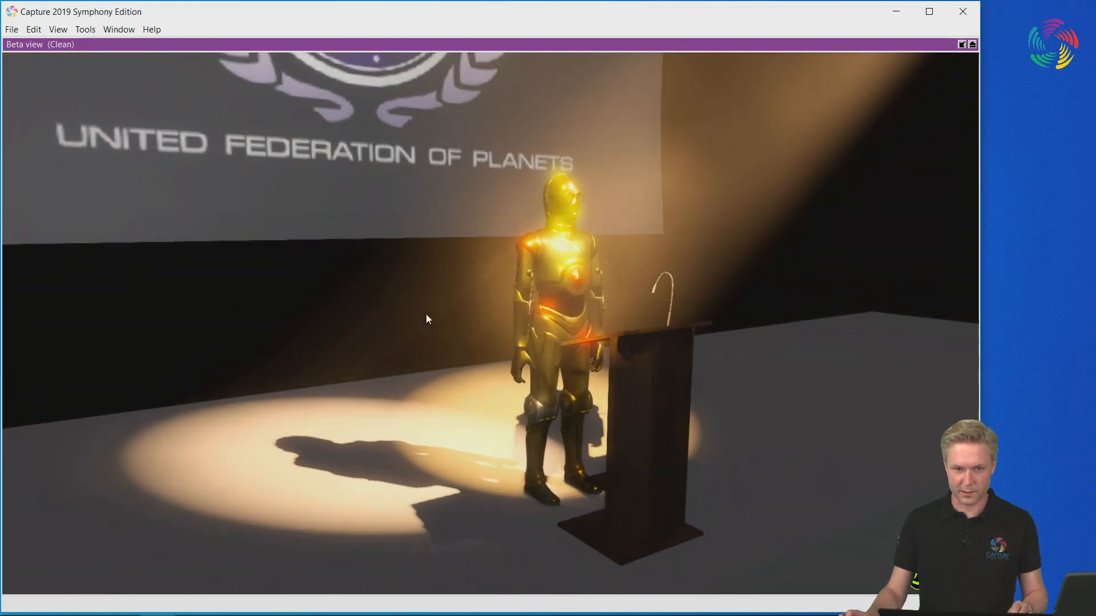
double_click(659, 46)
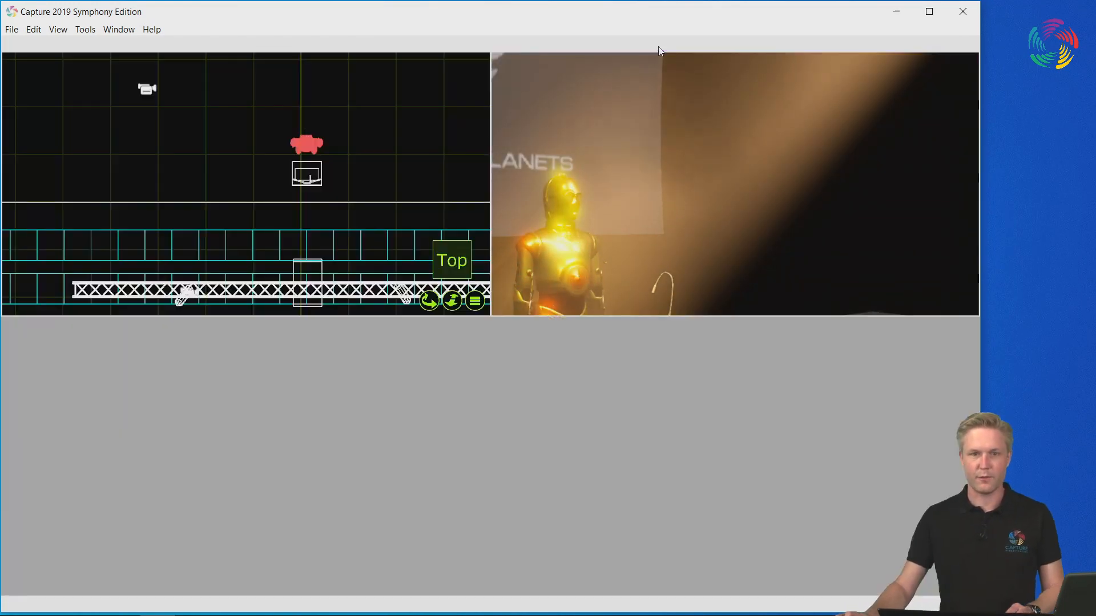
shift+middle_drag(765, 165, 719, 171)
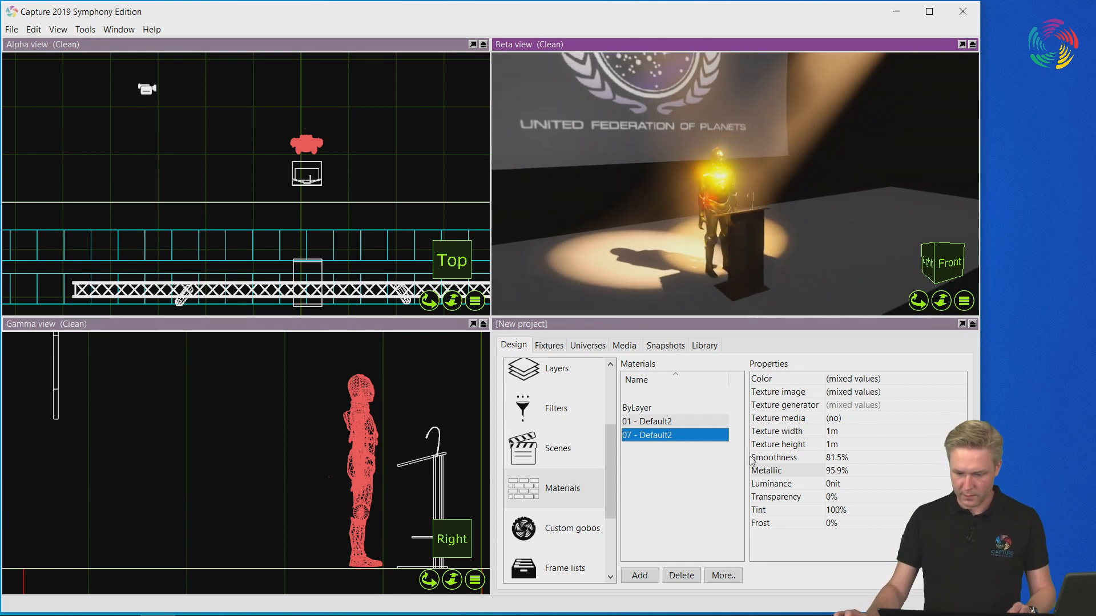
Reduce the smoothness of both Default2 materials to 74.8% and their metallic value to 86.9%.
click(850, 460)
drag(906, 463, 899, 467)
click(858, 501)
click(851, 472)
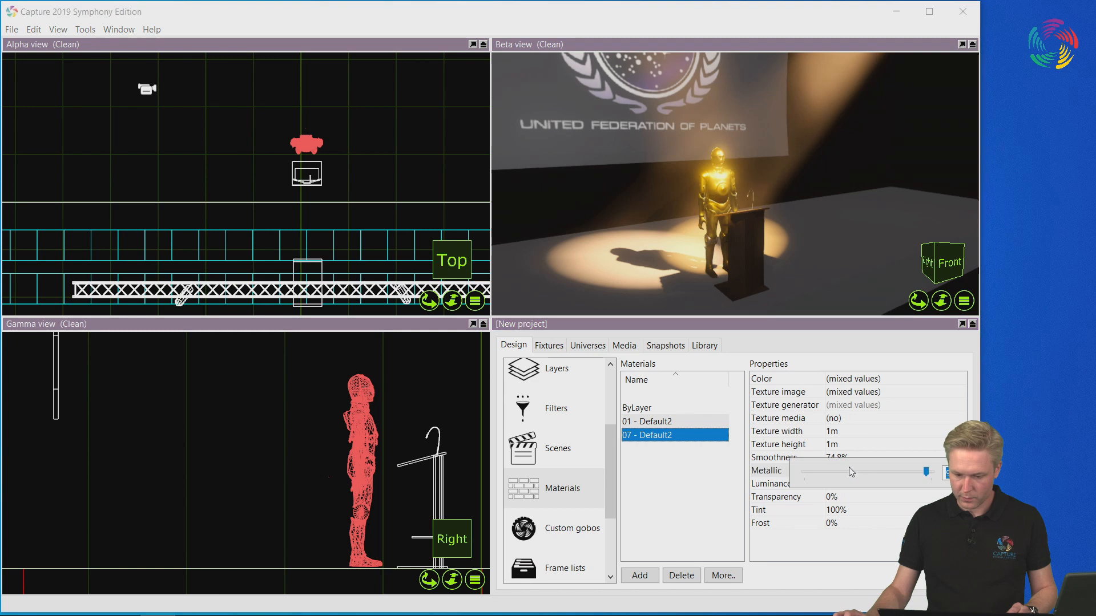
click(871, 502)
middle_drag(711, 219, 702, 243)
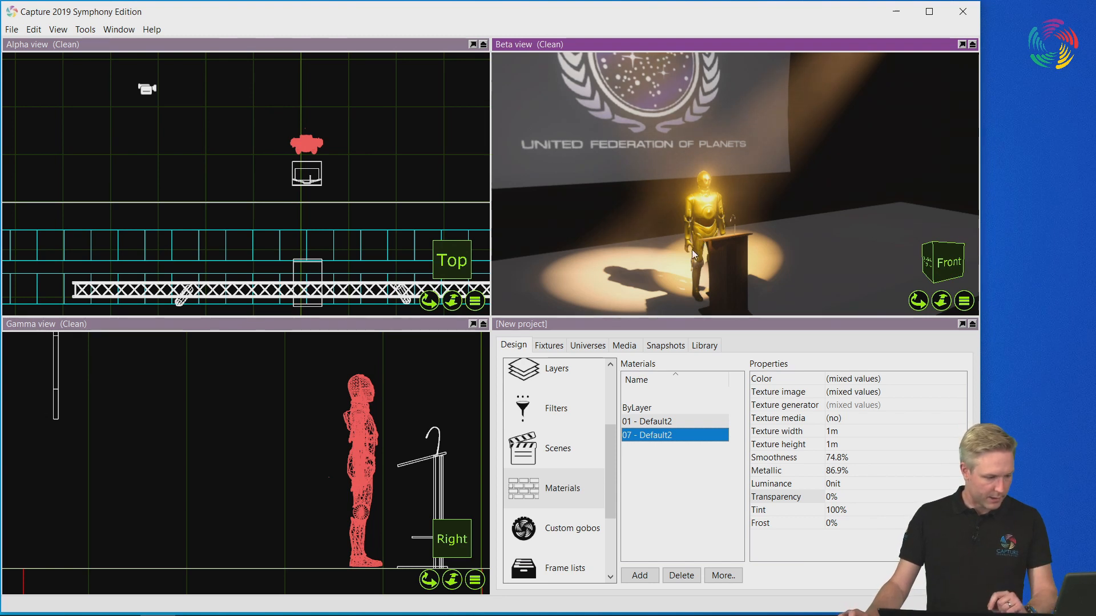
scroll(689, 255, down, 3)
middle_drag(699, 224, 703, 218)
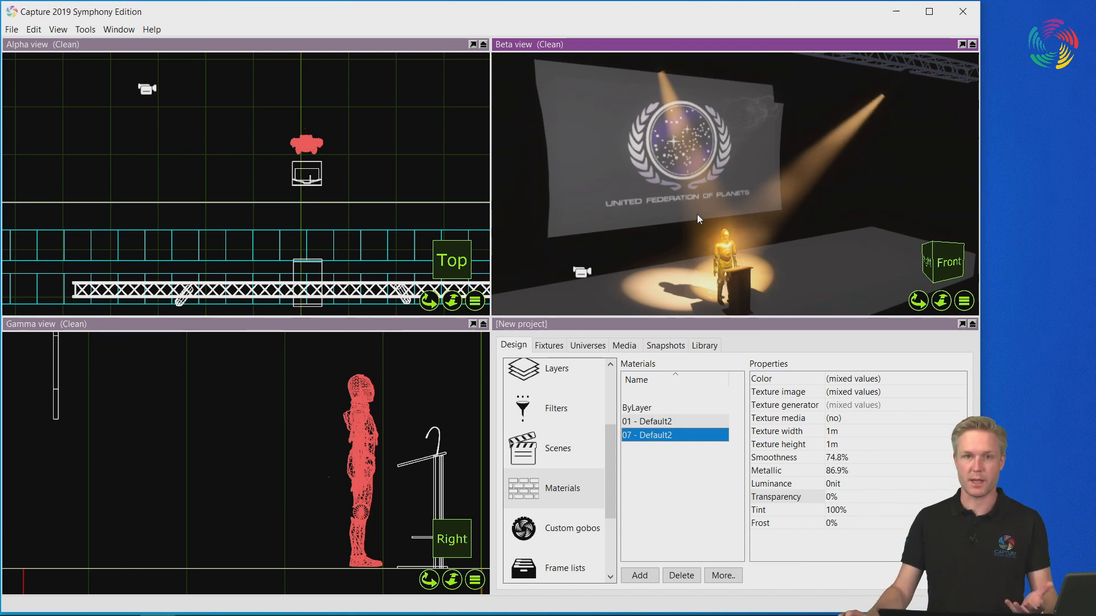
Search the fixture library for "T1" in place of the earlier filter, and expand the Robe manufacturer group.
scroll(697, 214, down, 3)
scroll(291, 457, down, 4)
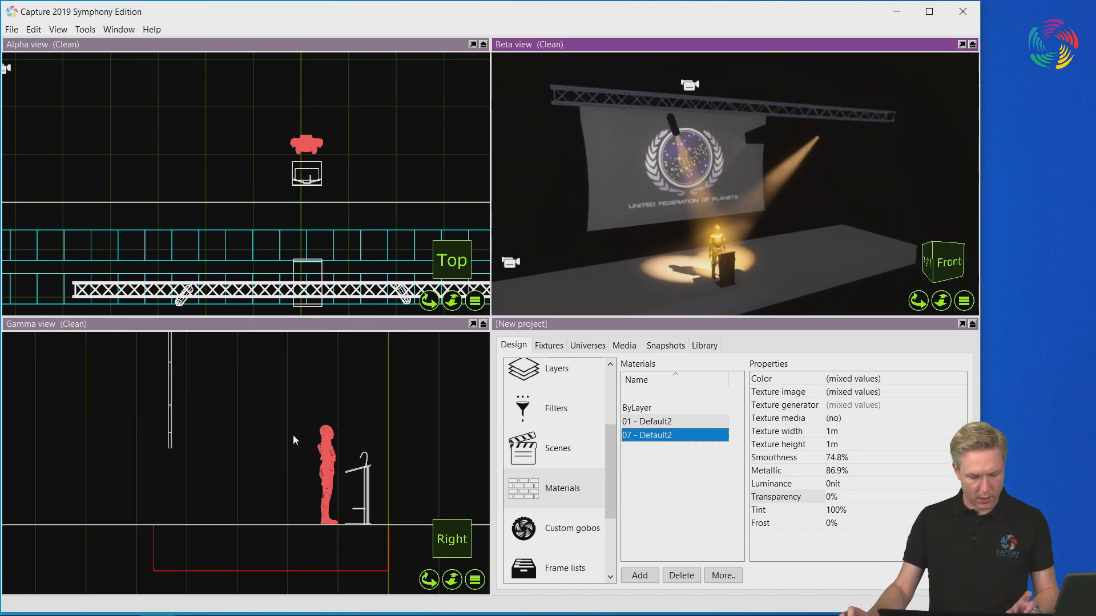
scroll(289, 416, down, 5)
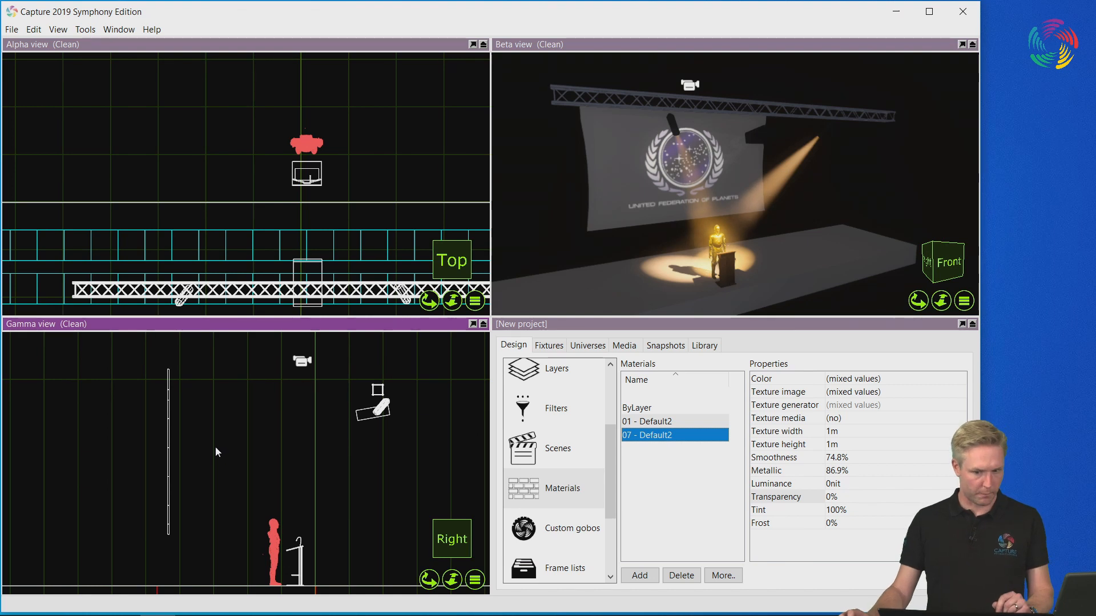
click(704, 345)
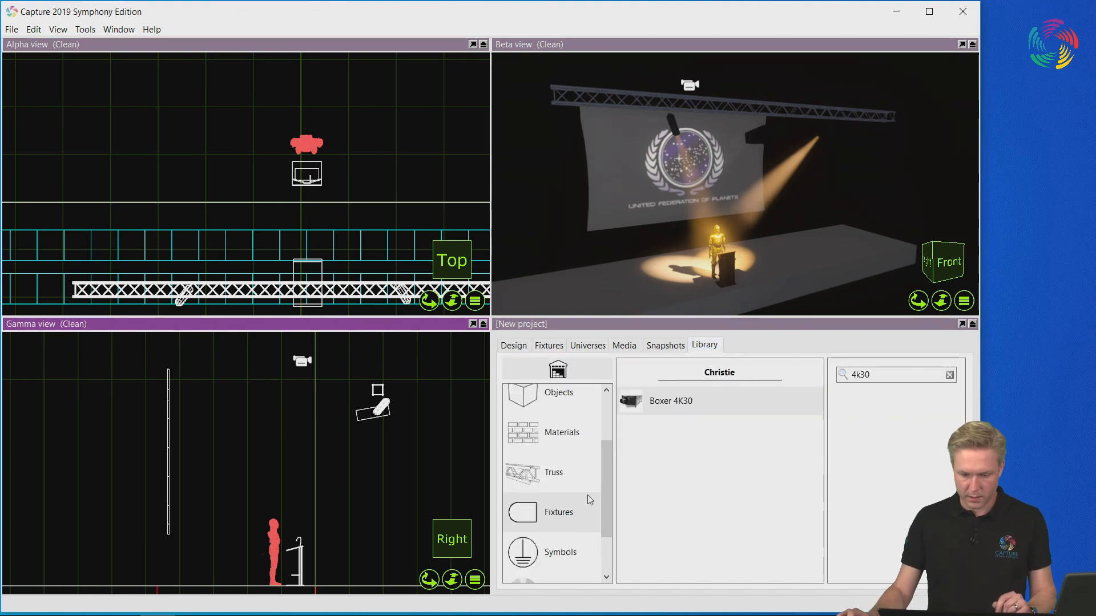
click(949, 374)
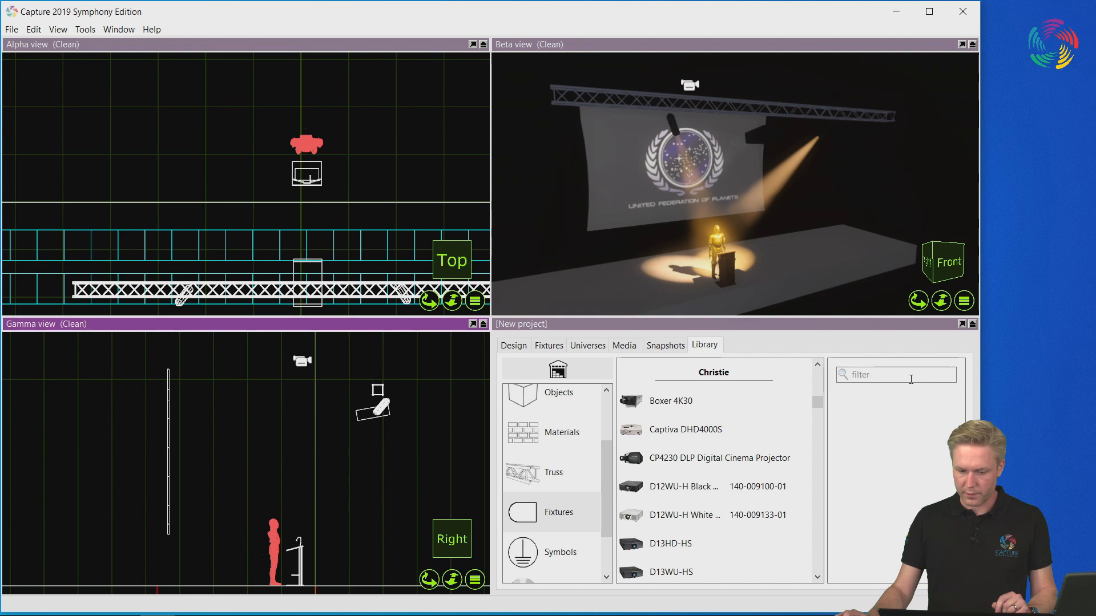
click(910, 379)
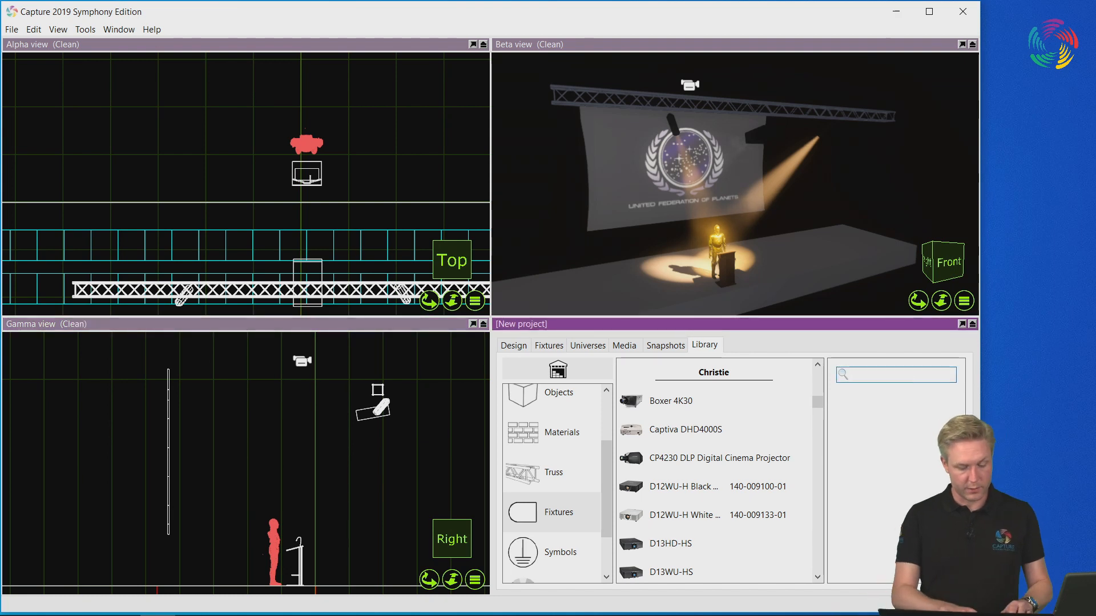
text(T1)
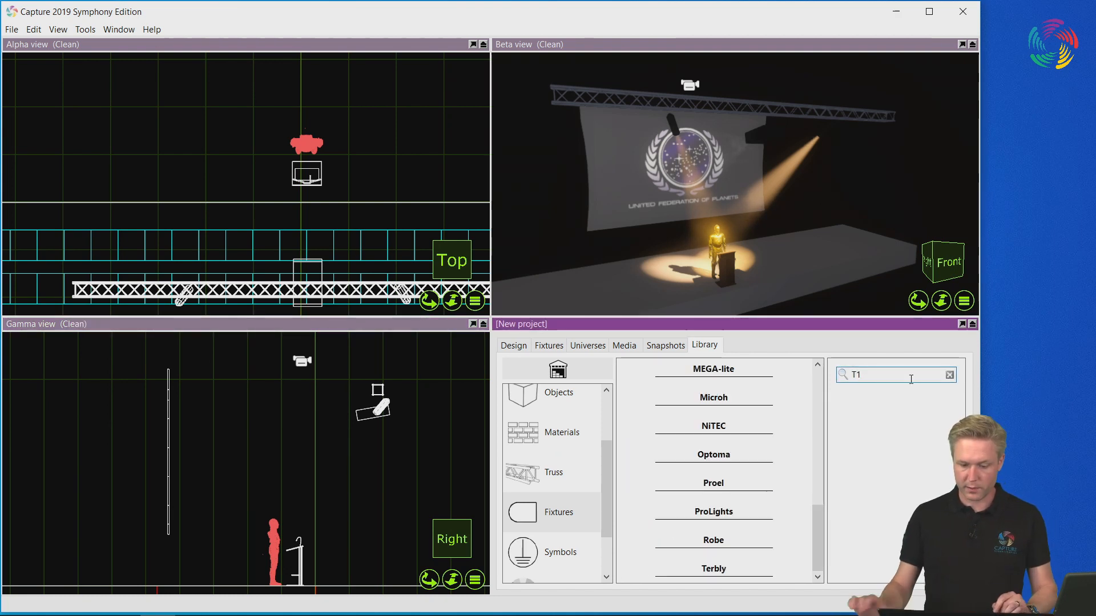
click(731, 539)
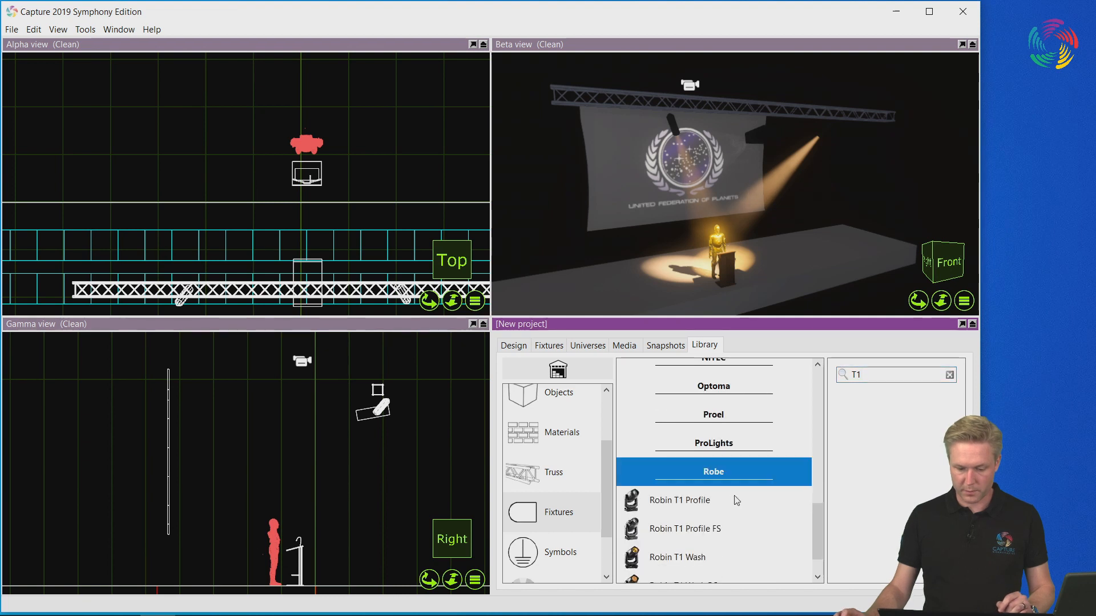
scroll(688, 489, down, 1)
scroll(311, 179, down, 3)
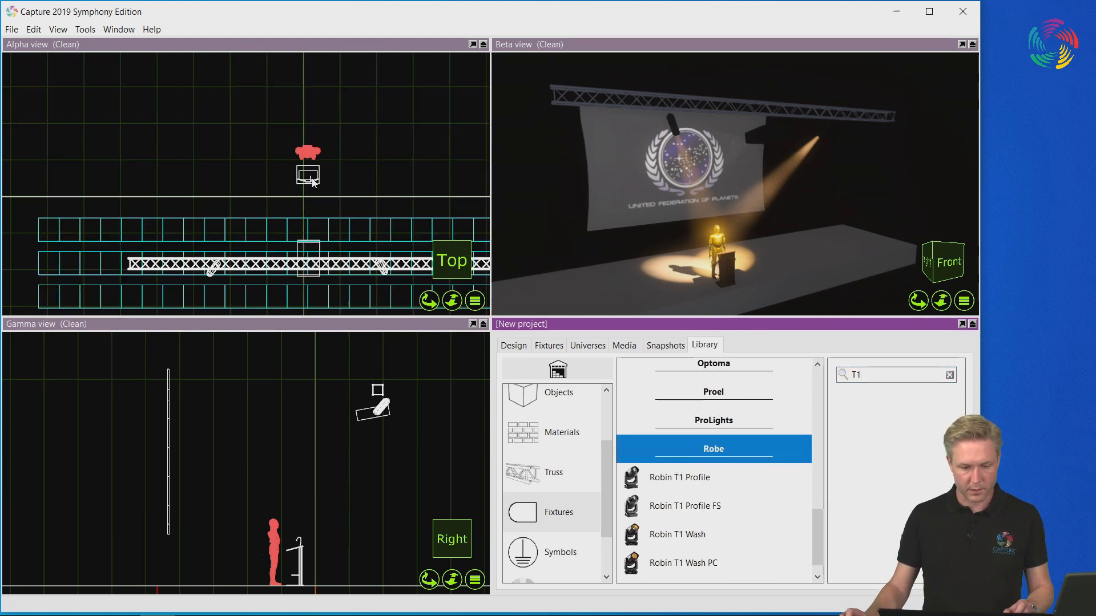
Add a Robin T1 Profile upstage near one end of the projection screen and stand it upright on the stage floor.
drag(692, 482, 202, 89)
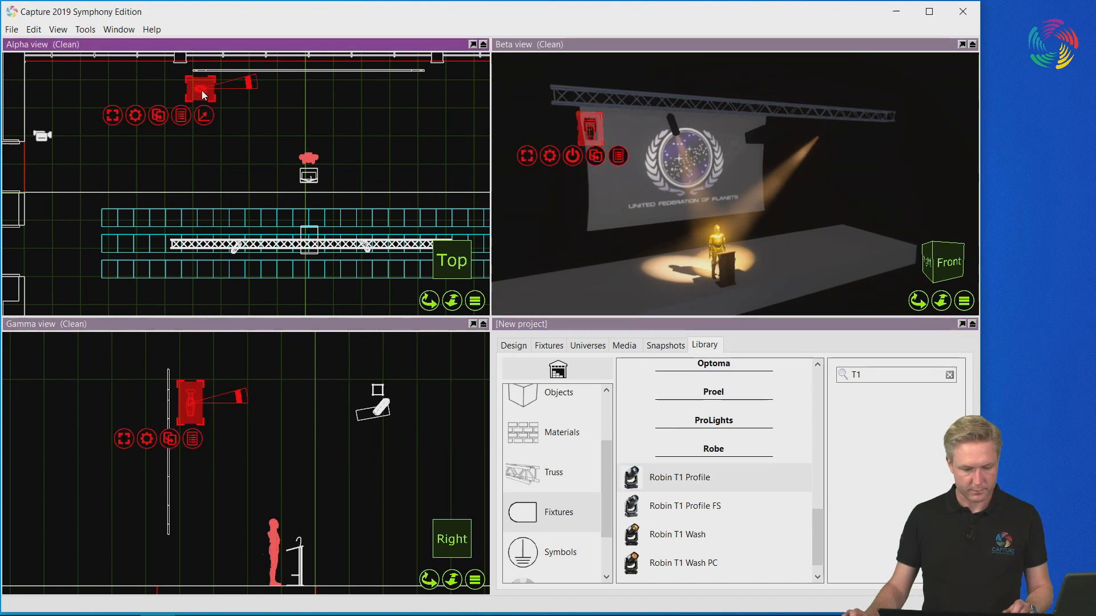
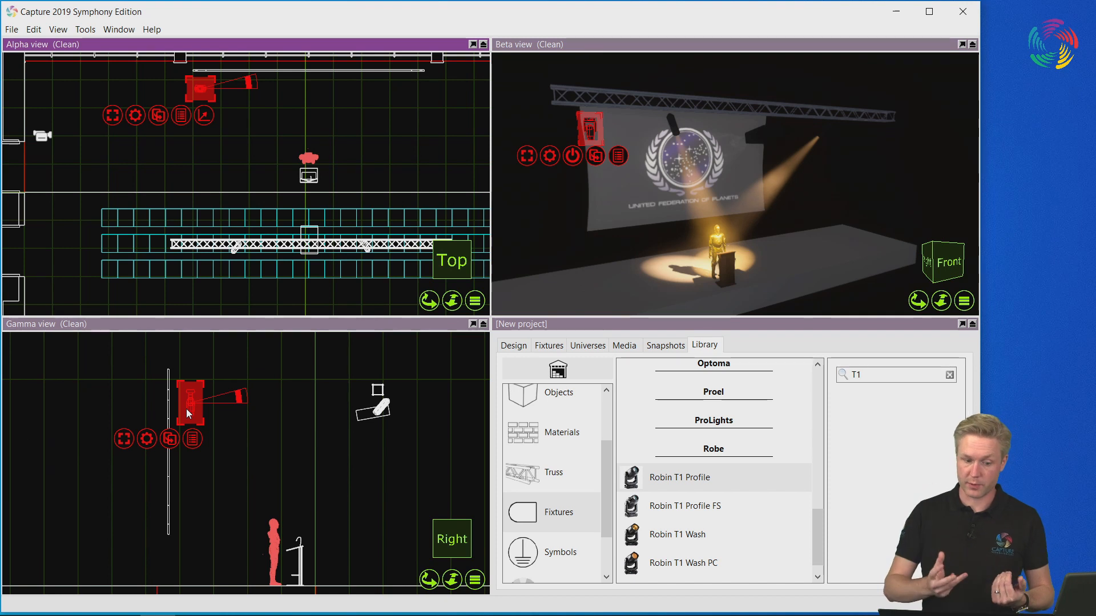
scroll(194, 416, up, 3)
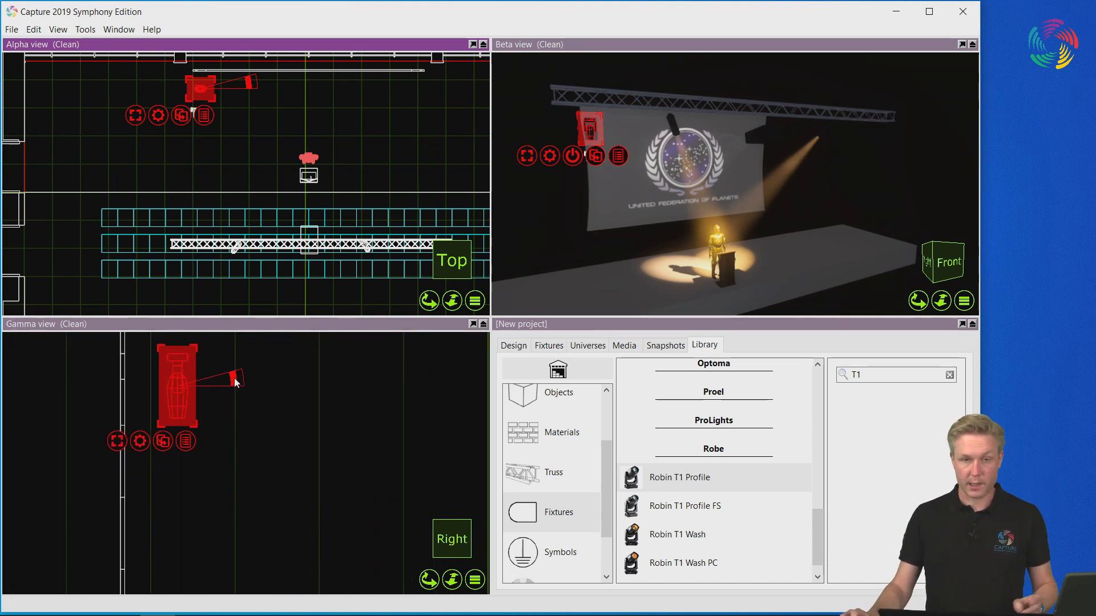
drag(234, 378, 85, 396)
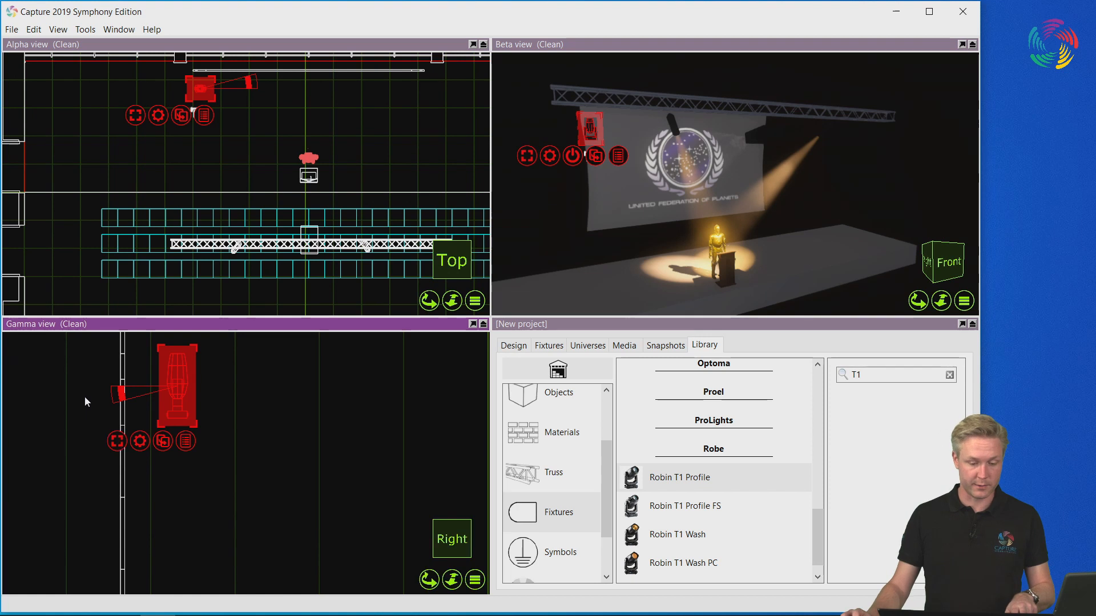
scroll(194, 478, down, 5)
middle_drag(194, 478, 177, 387)
drag(177, 387, 188, 552)
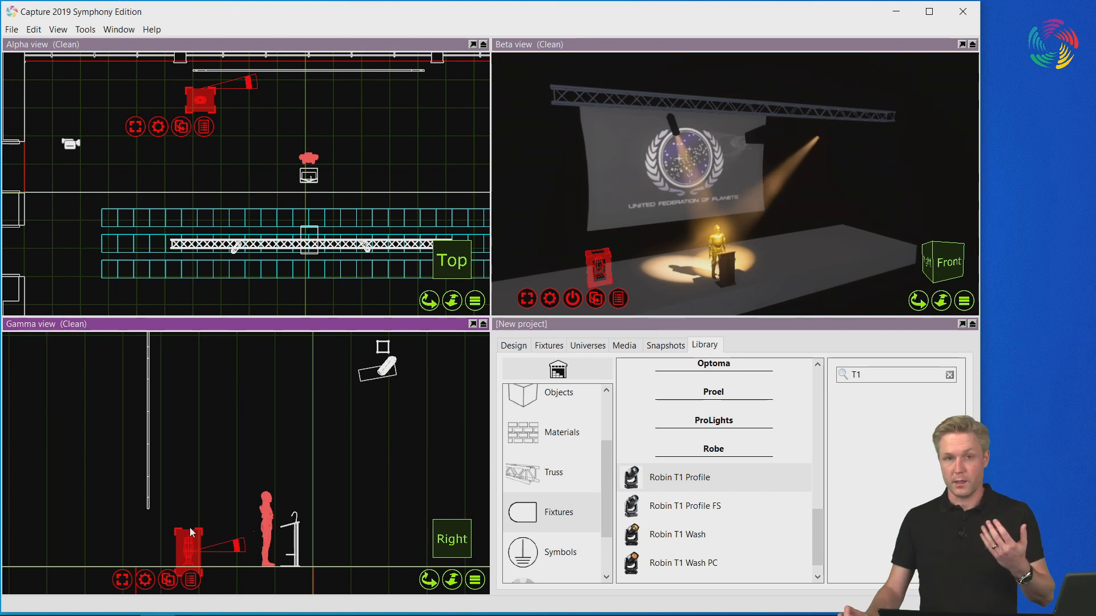
click(171, 95)
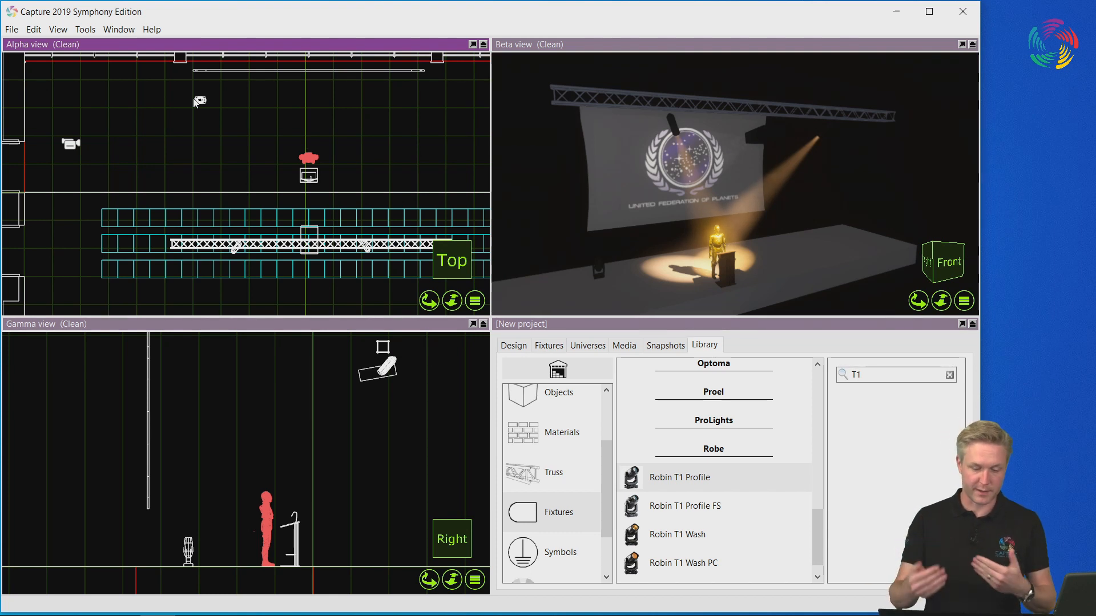
Inspect the T1 Profile up close in the Alpha view in Plot mode, and return the view to Wireframe.
scroll(200, 98, up, 12)
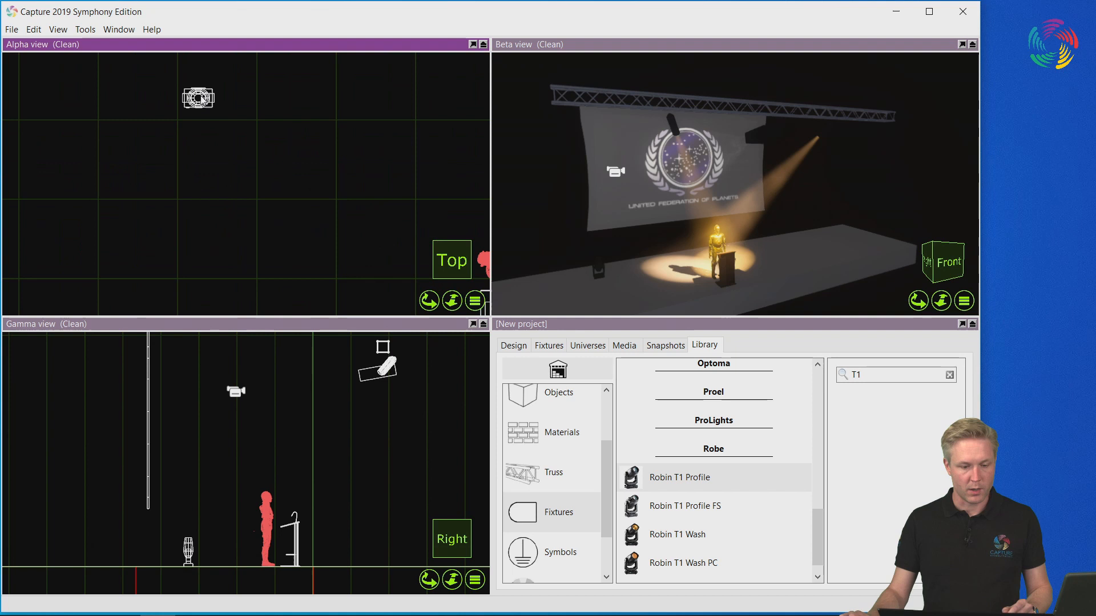
middle_drag(200, 98, 223, 212)
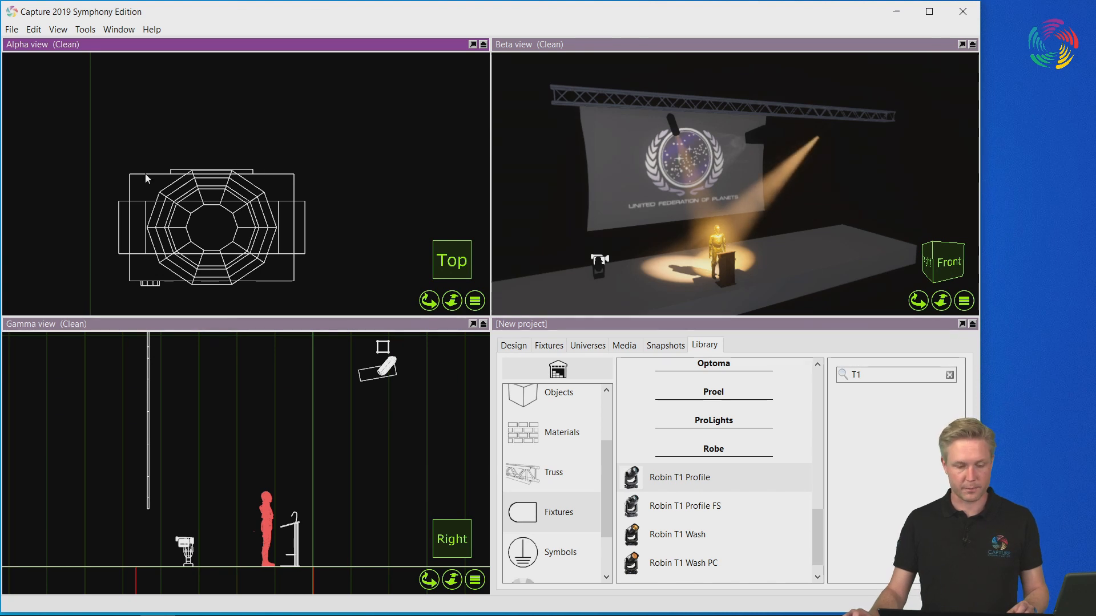
click(474, 301)
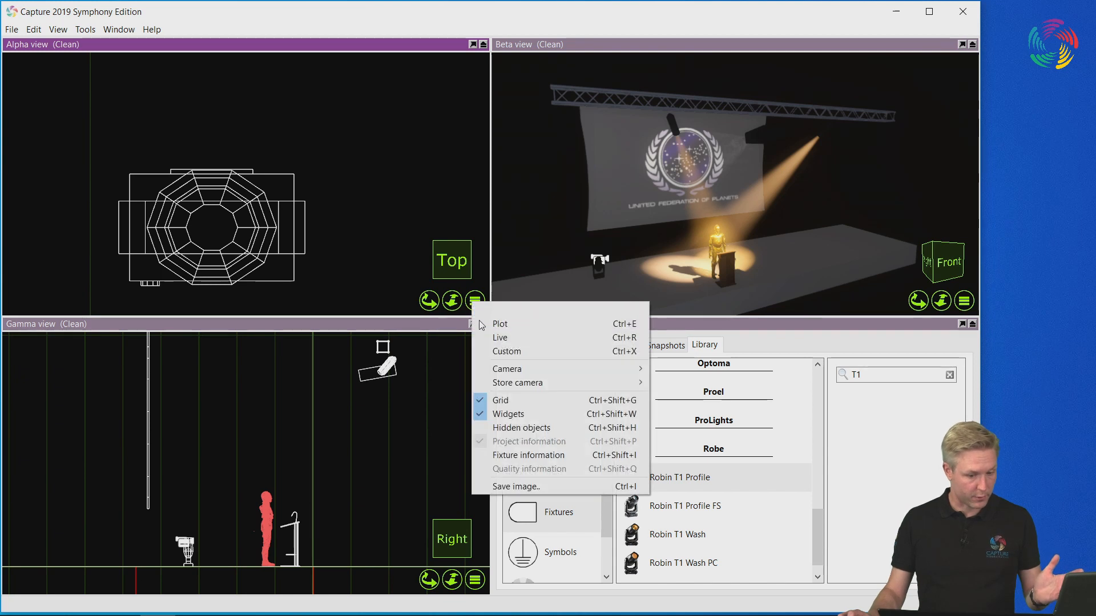
click(514, 326)
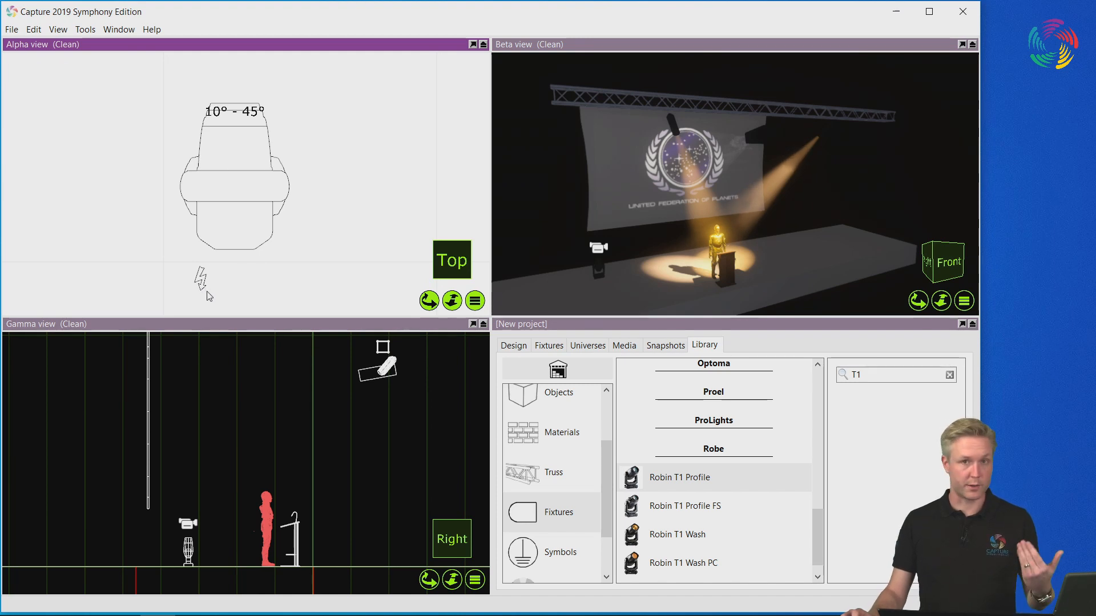
click(474, 303)
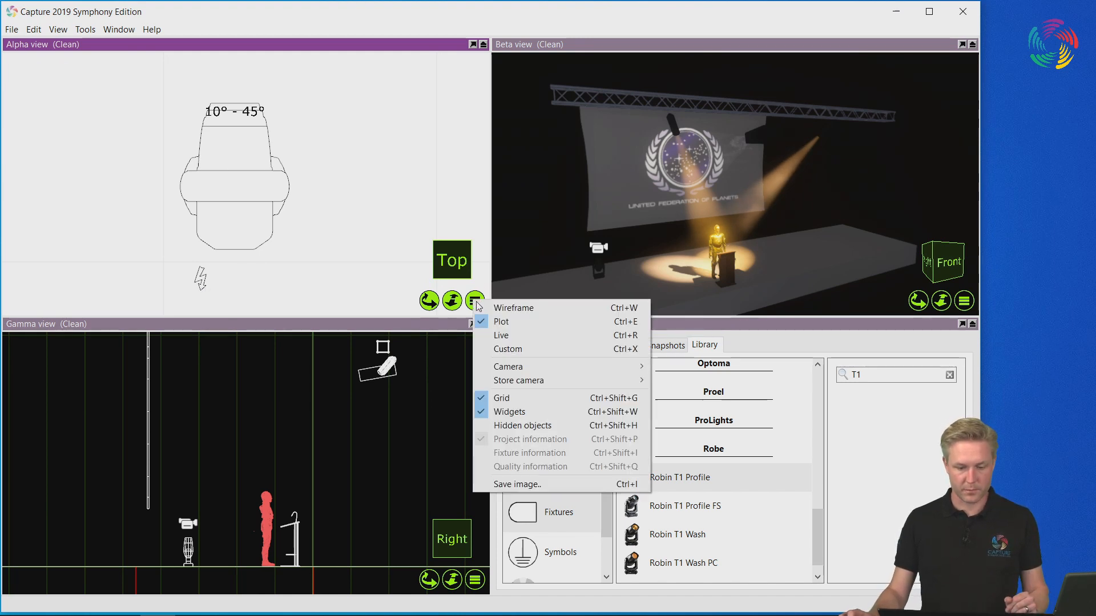
click(518, 308)
Duplicate the T1 Profile to make four fixtures, two on each side of the lectern, upstage and downstage.
scroll(320, 220, down, 5)
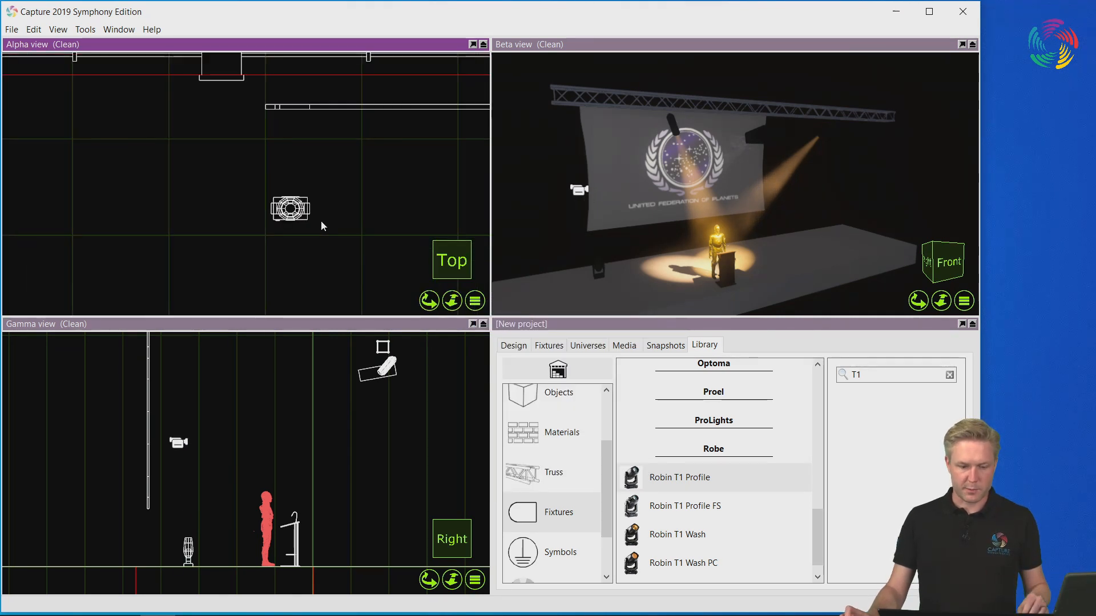
middle_drag(321, 221, 124, 116)
scroll(313, 201, down, 3)
middle_drag(314, 201, 244, 209)
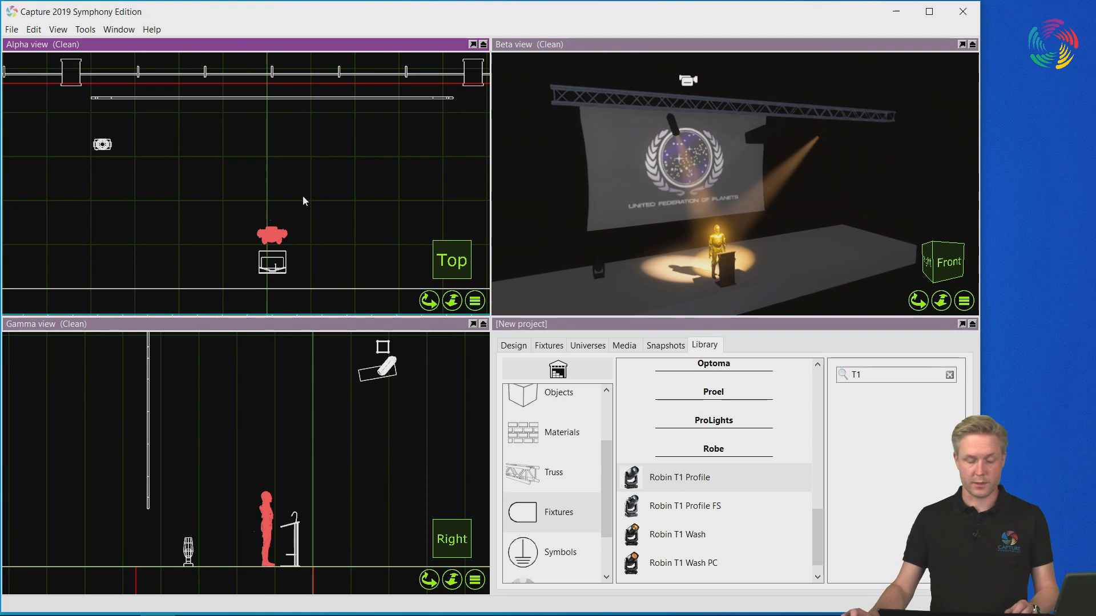
click(106, 146)
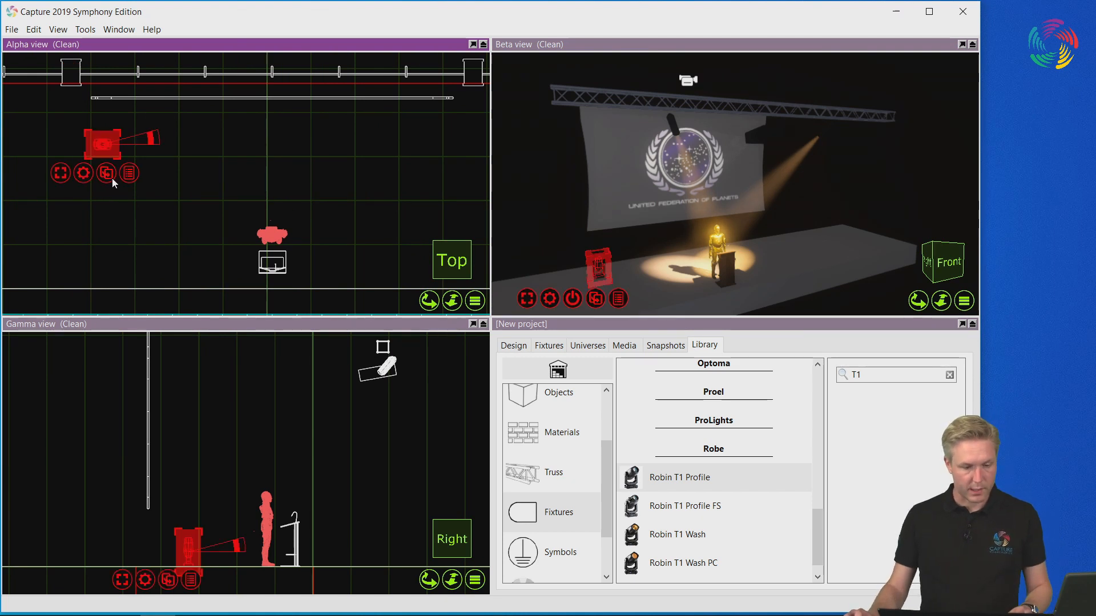
drag(106, 179, 443, 135)
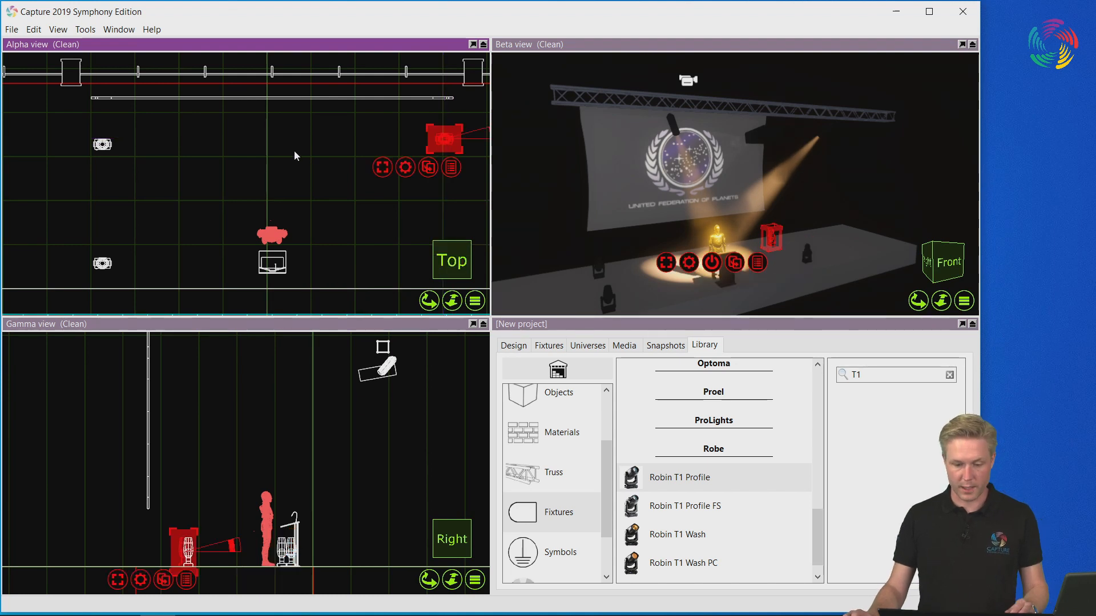
Select all fixtures of the T1 Profile type and bring them to lit home values in the enlarged Beta view.
scroll(294, 151, down, 3)
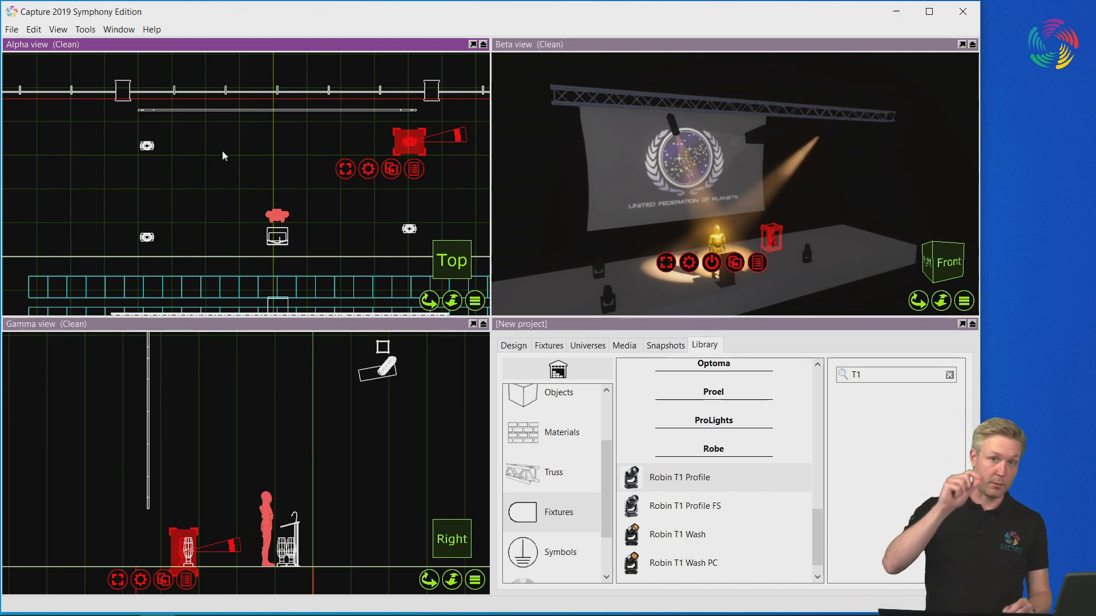
right_click(350, 170)
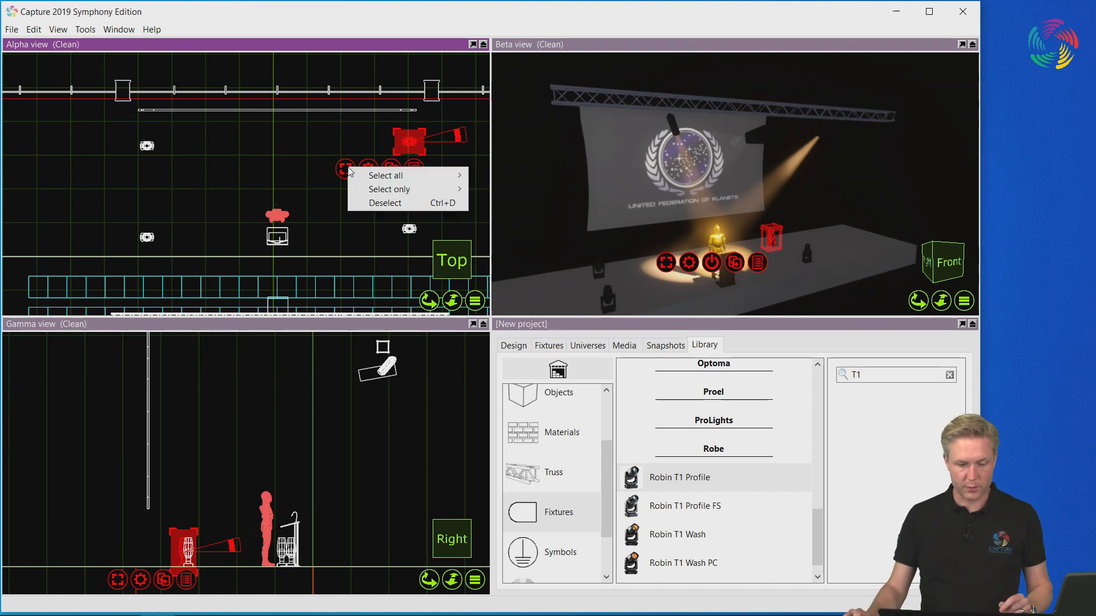
mouse_move(393, 177)
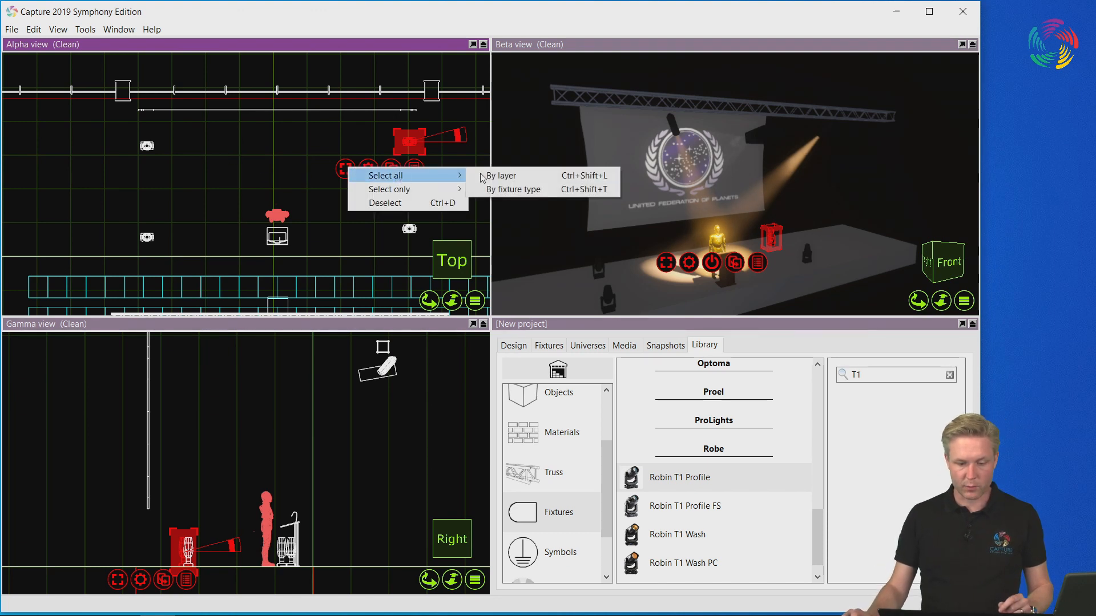
click(517, 190)
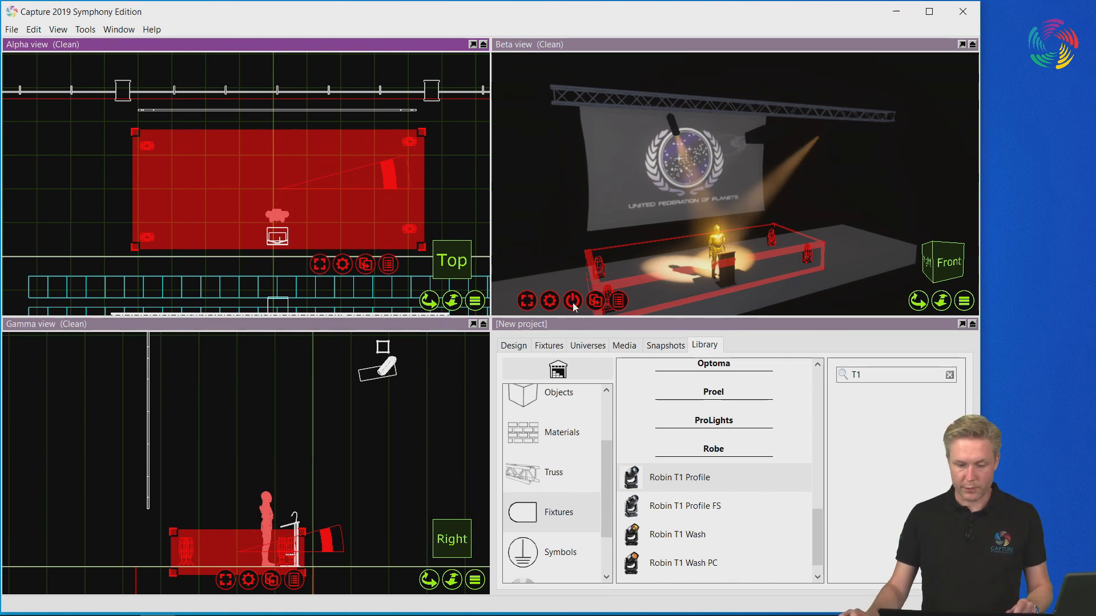
double_click(597, 46)
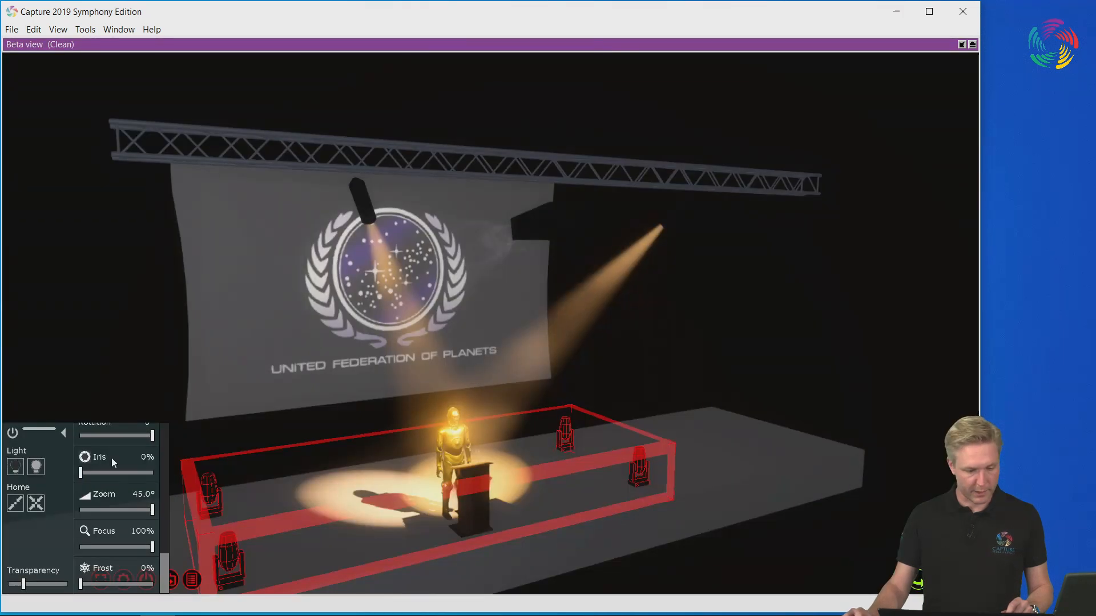
click(36, 503)
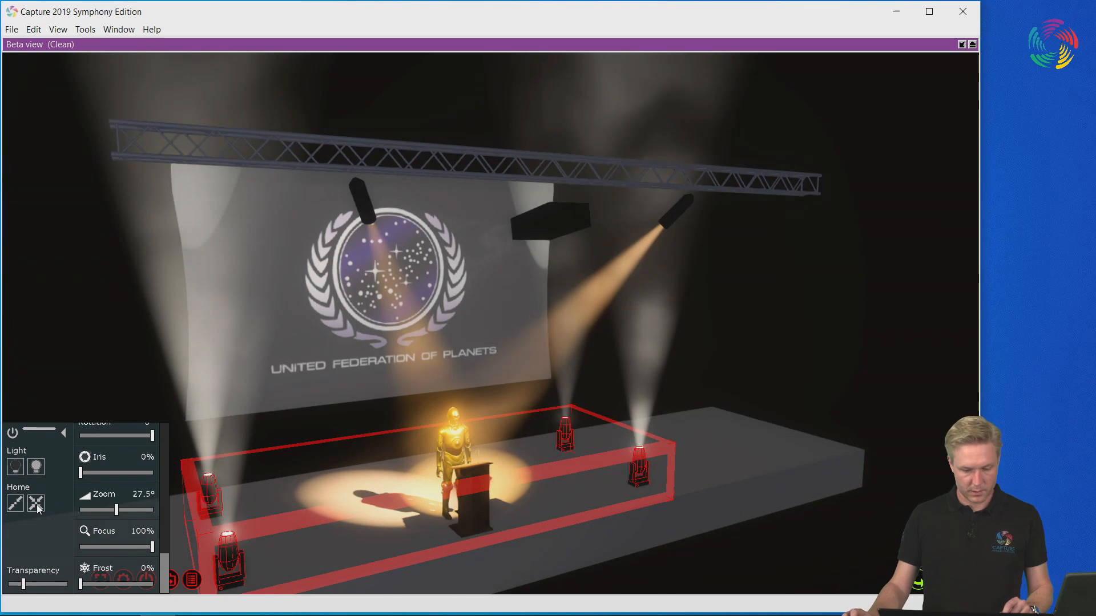
Change the light color of the four T1 Profile fixtures to a saturated blue-violet.
middle_drag(335, 399, 417, 351)
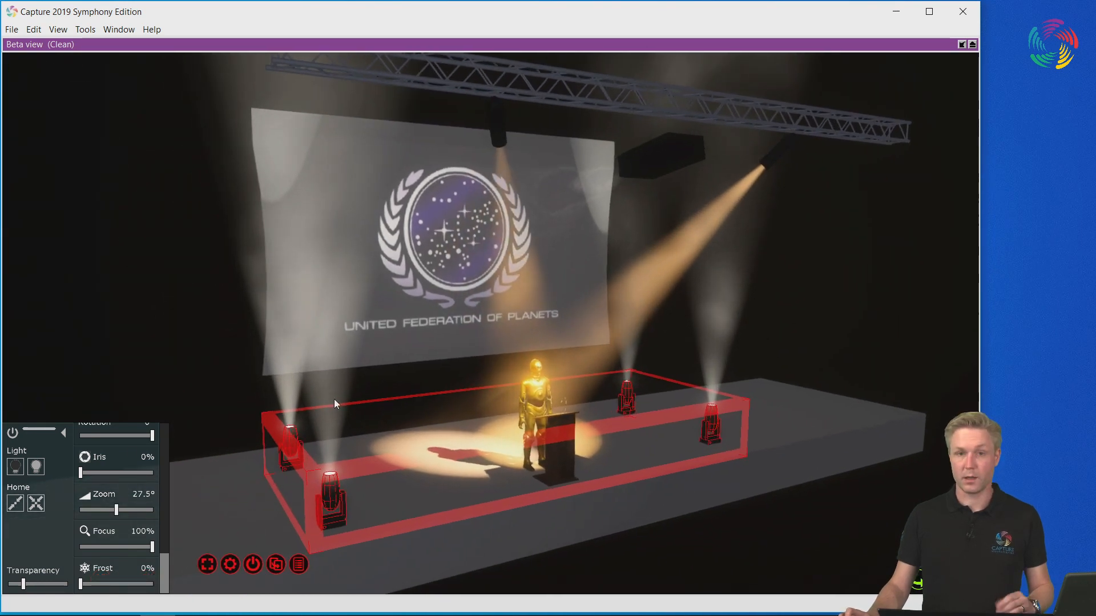
drag(160, 574, 170, 434)
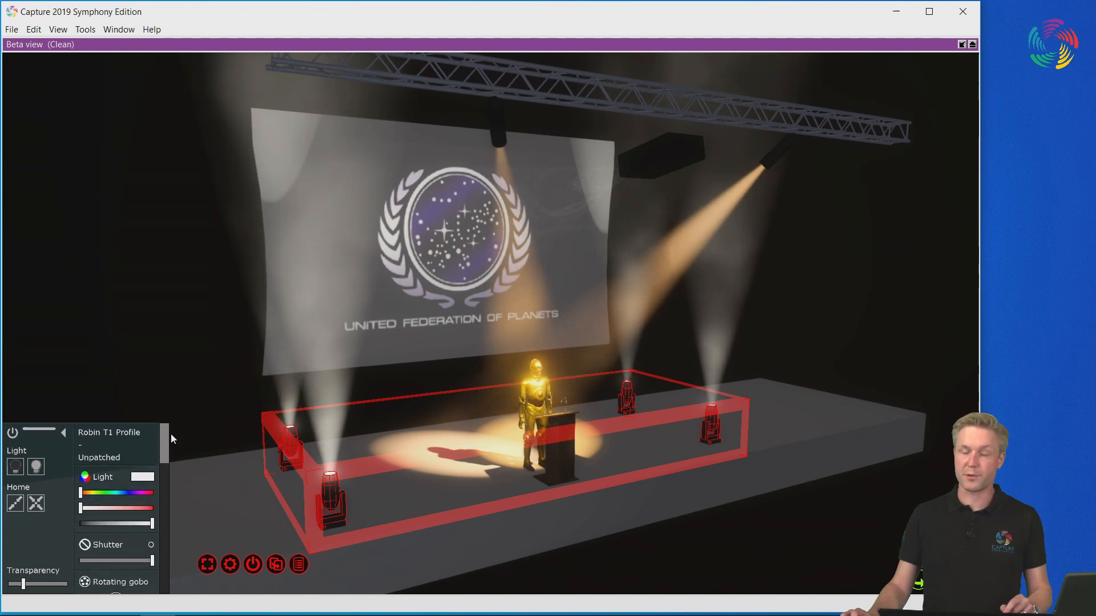
mouse_move(167, 444)
mouse_down()
mouse_move(167, 456)
mouse_move(165, 448)
mouse_up()
click(128, 478)
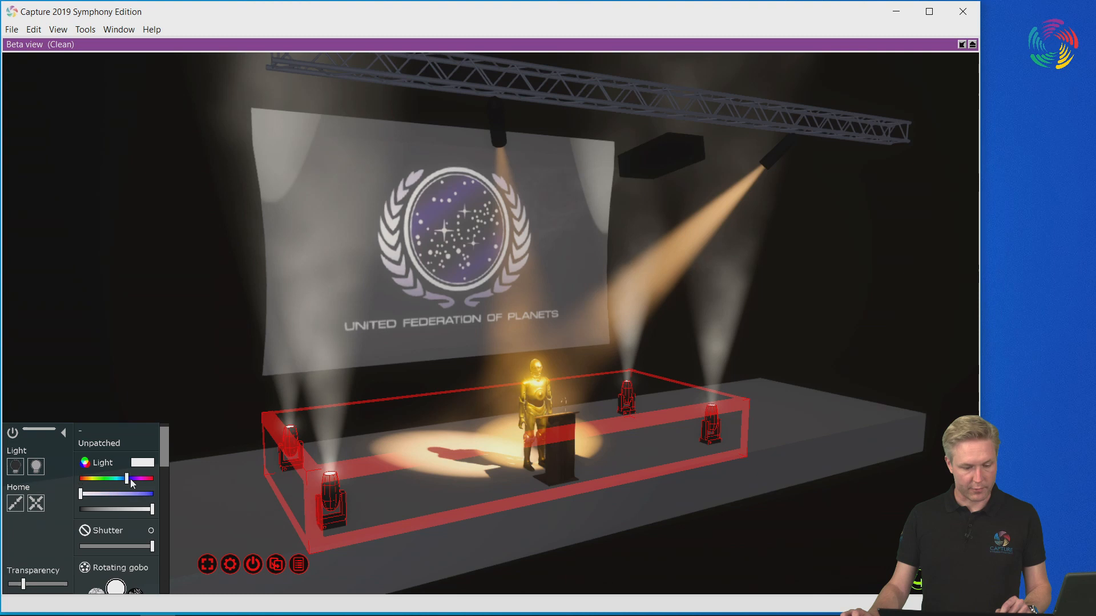
drag(96, 494, 160, 502)
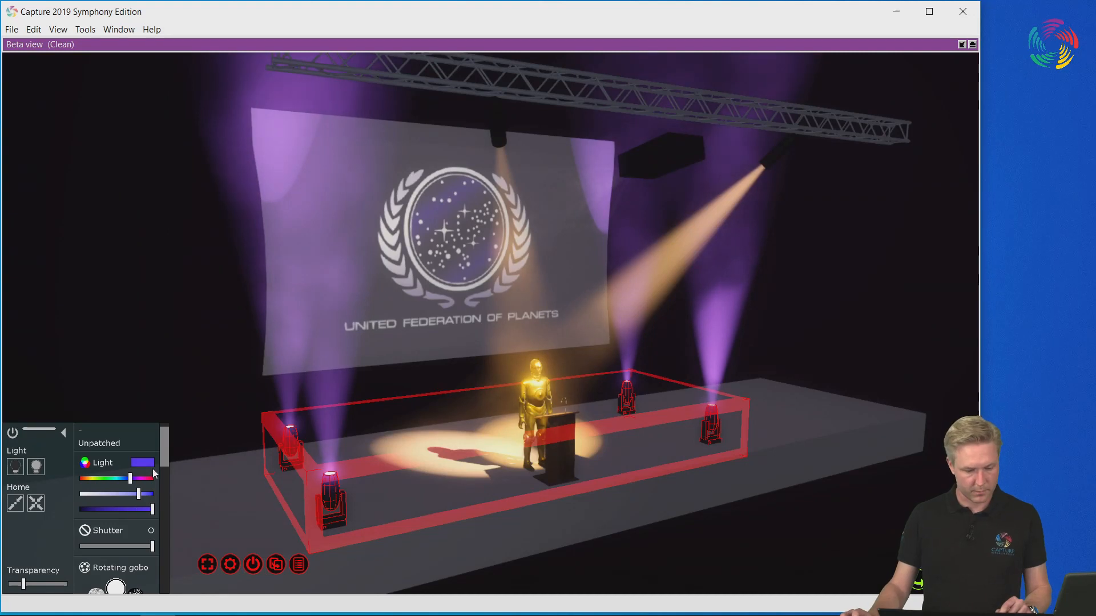
Apply the first patterned rotating gobo after the open position to the four fixtures, and tilt them to -80°.
drag(166, 453, 166, 480)
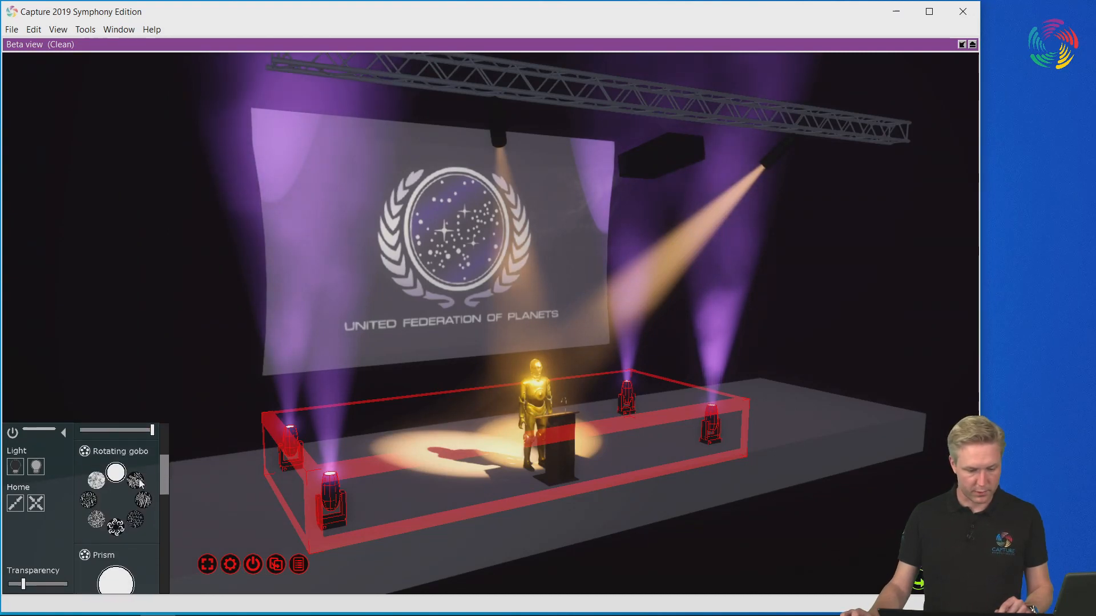
click(136, 481)
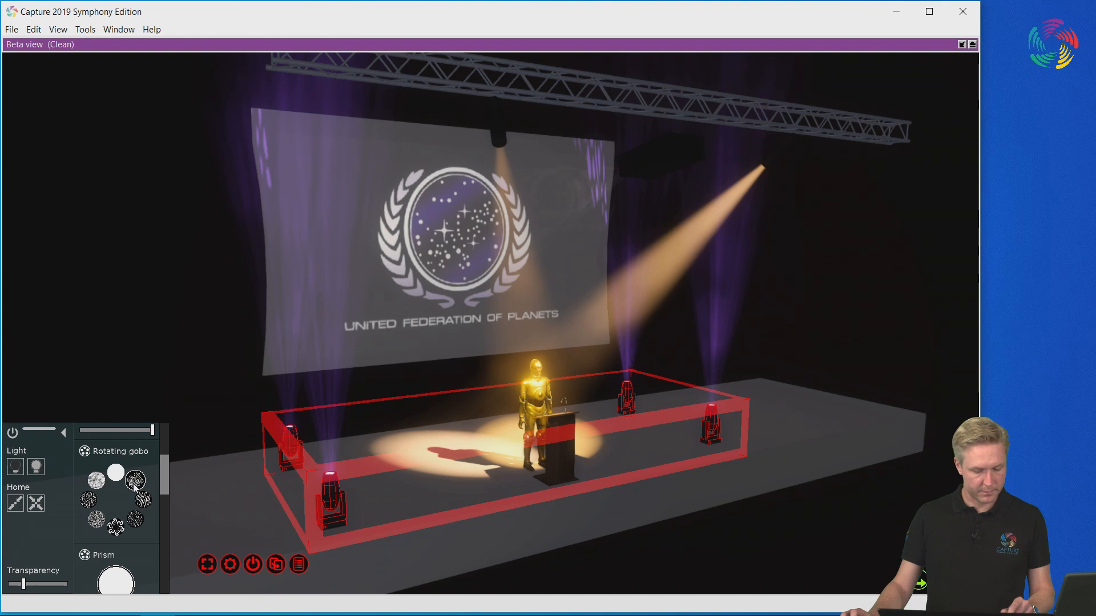
drag(163, 491, 159, 521)
drag(118, 482, 95, 510)
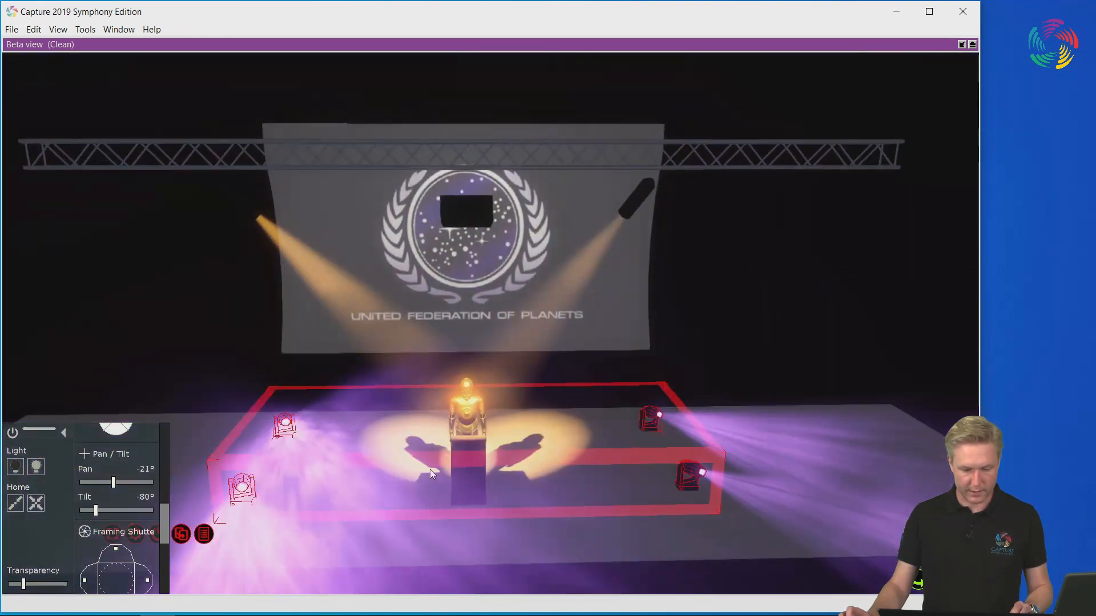
Pan the fixture pairs on both sides toward the lectern, the pair on its right to 50°, and restore the four-pane layout.
drag(166, 371, 323, 559)
drag(113, 482, 109, 485)
drag(604, 380, 766, 553)
drag(109, 482, 124, 482)
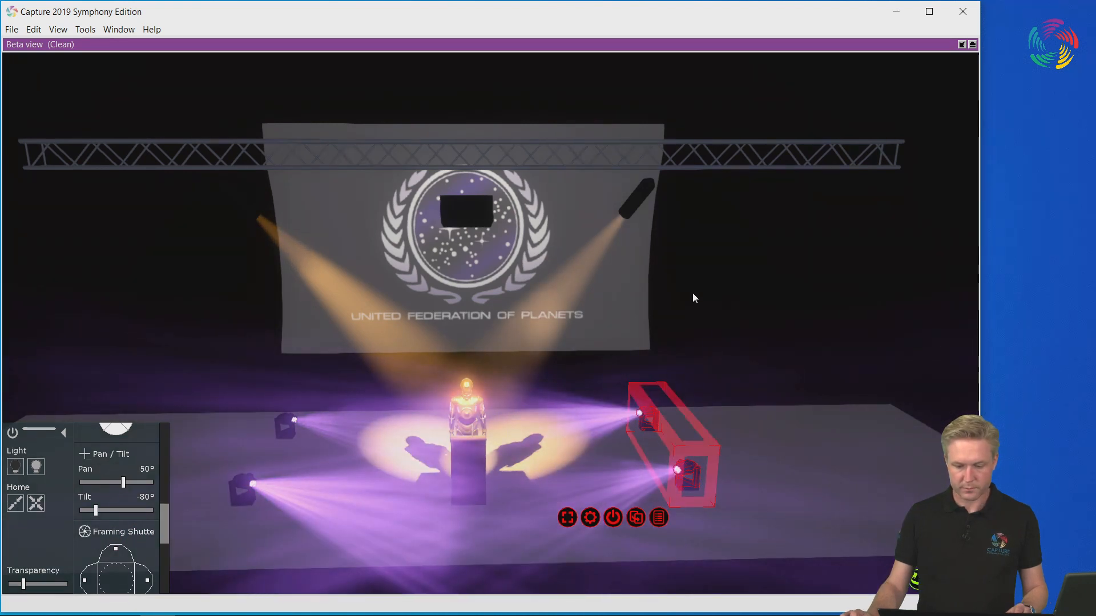
click(592, 358)
middle_drag(593, 359, 557, 379)
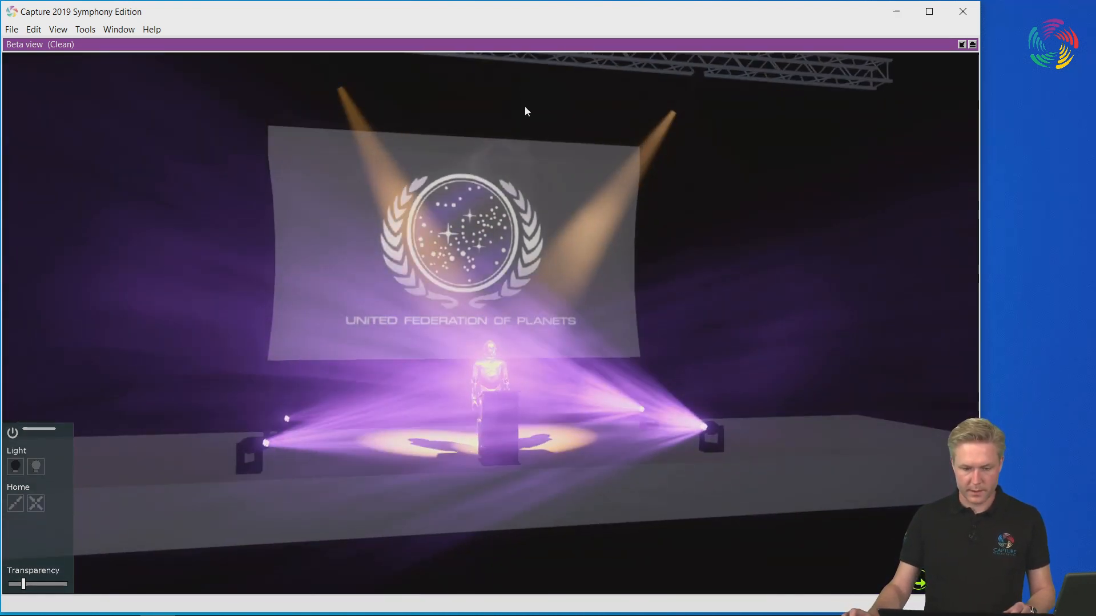
shift+middle_drag(524, 53, 546, 198)
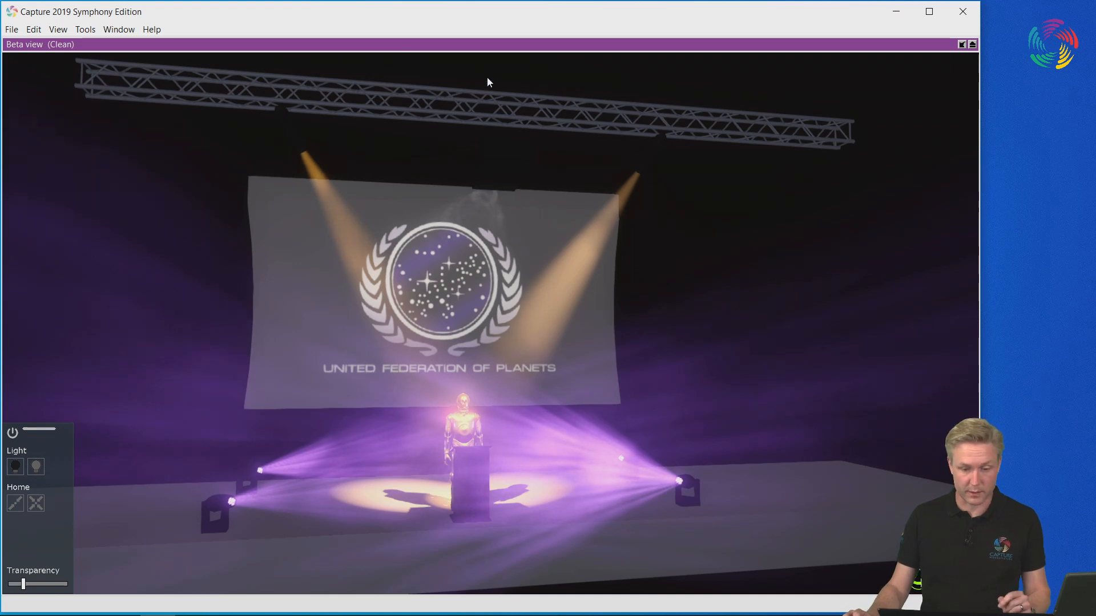
double_click(481, 44)
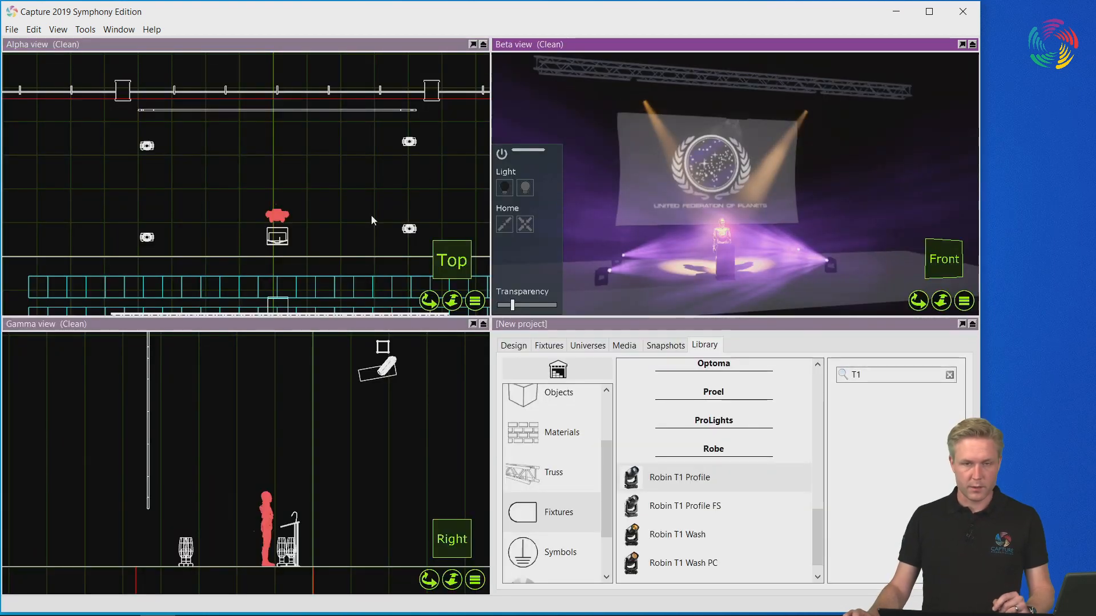
Select the smoke object located behind the audience seating and display its item properties.
scroll(370, 216, down, 5)
middle_drag(370, 215, 302, 148)
scroll(370, 225, down, 5)
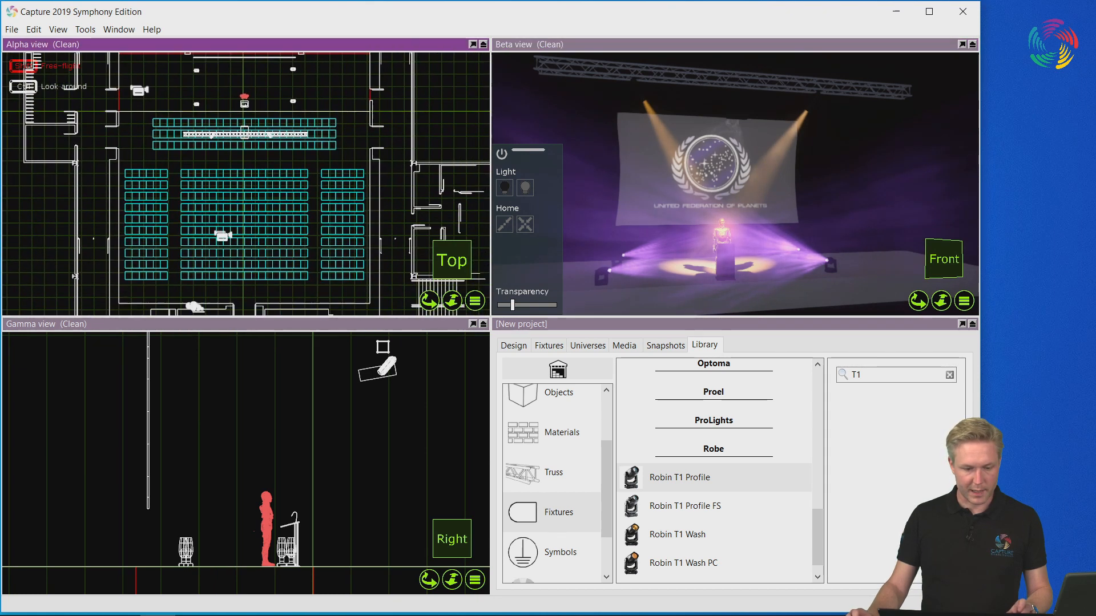
scroll(370, 226, down, 2)
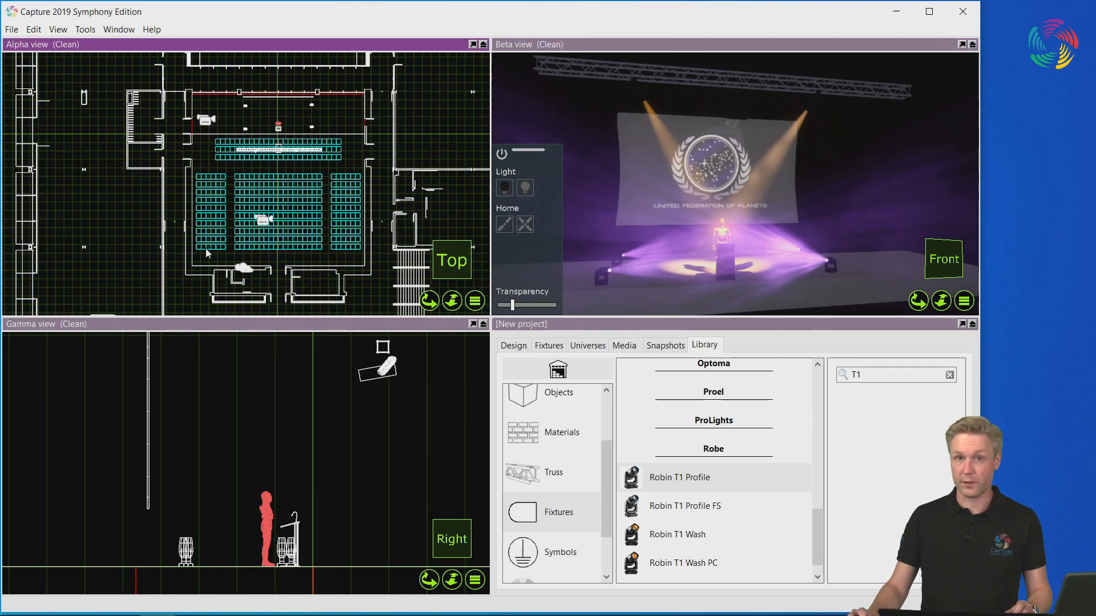
drag(245, 271, 240, 267)
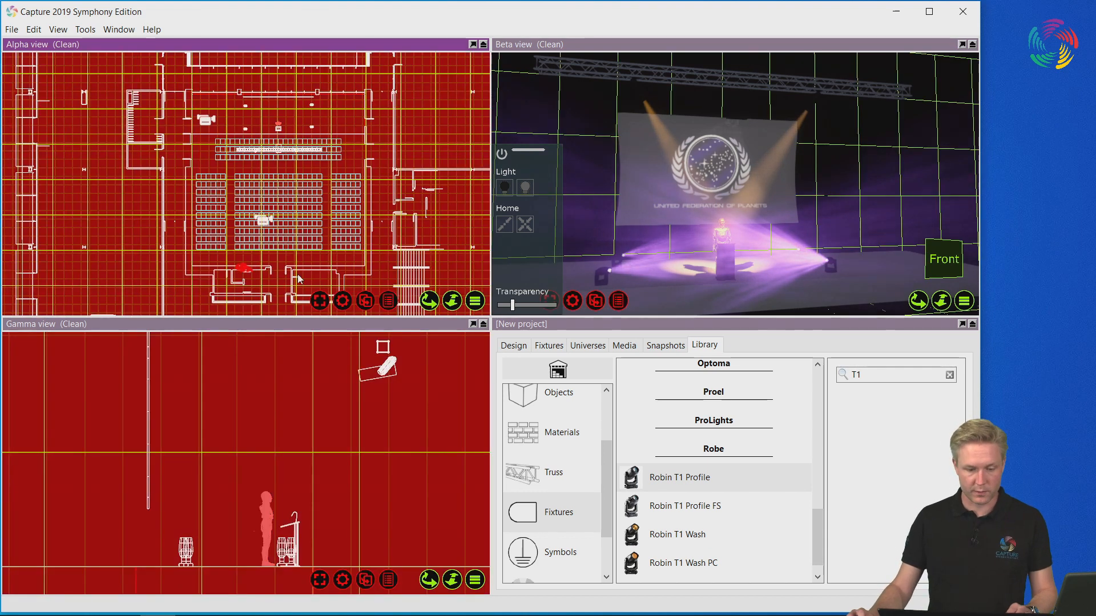
scroll(255, 276, up, 5)
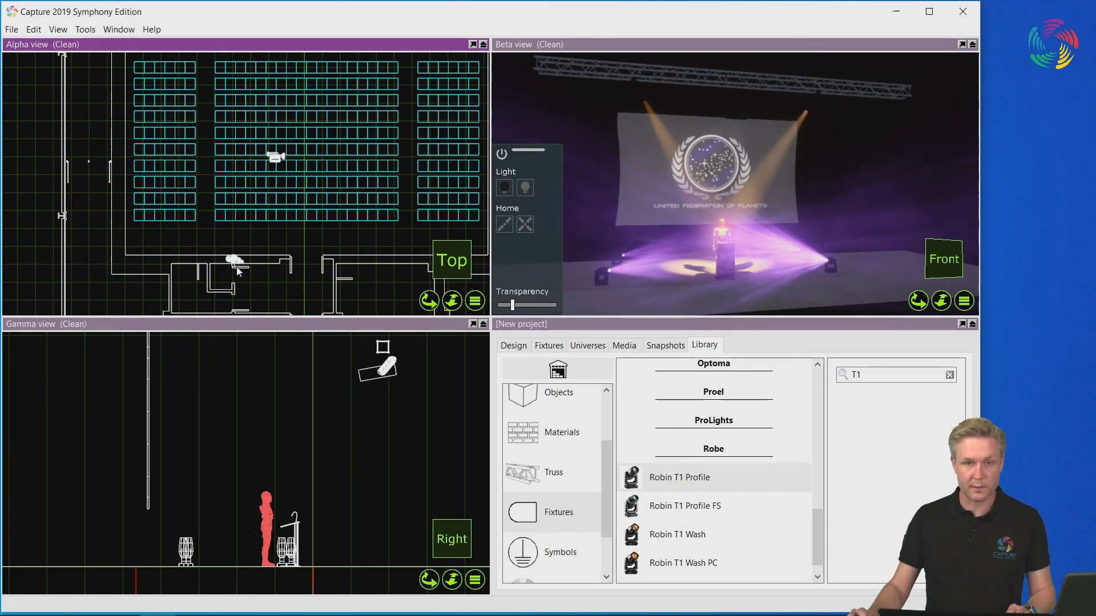
scroll(381, 513, down, 5)
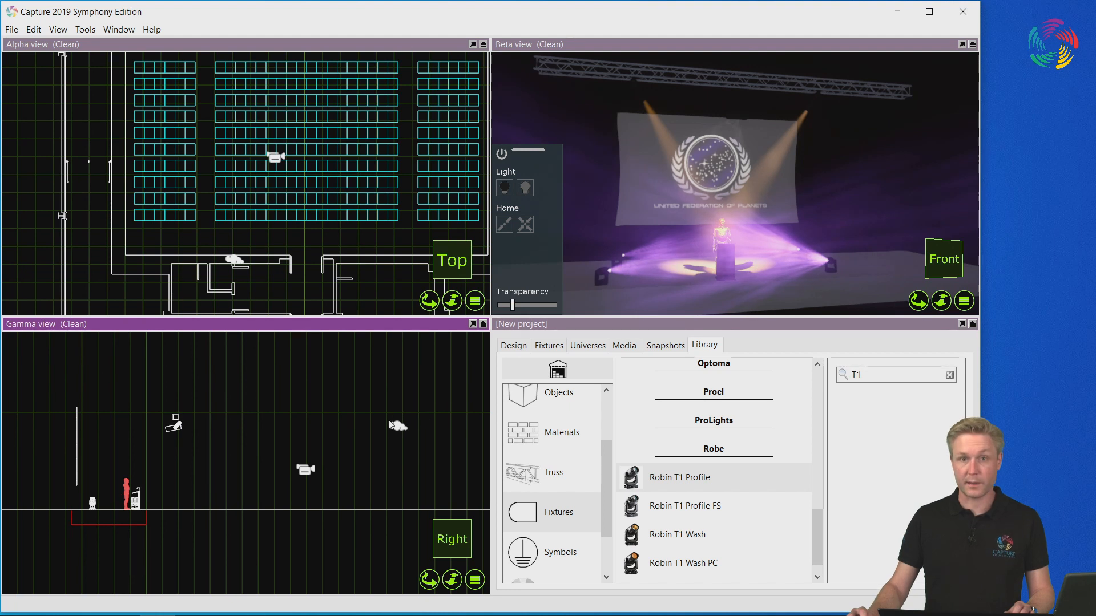
click(399, 430)
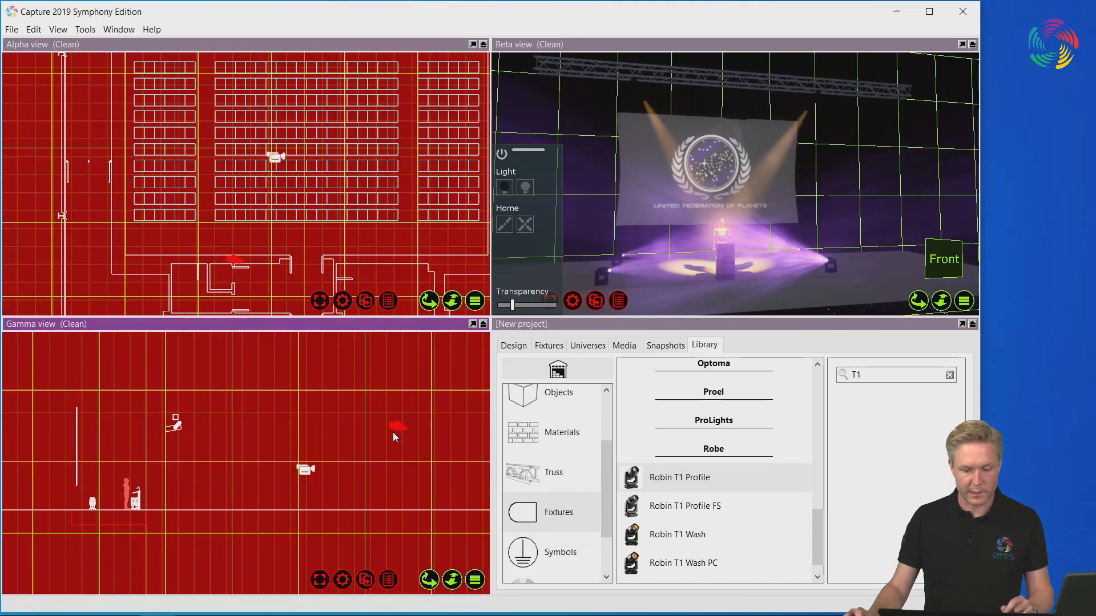
click(516, 346)
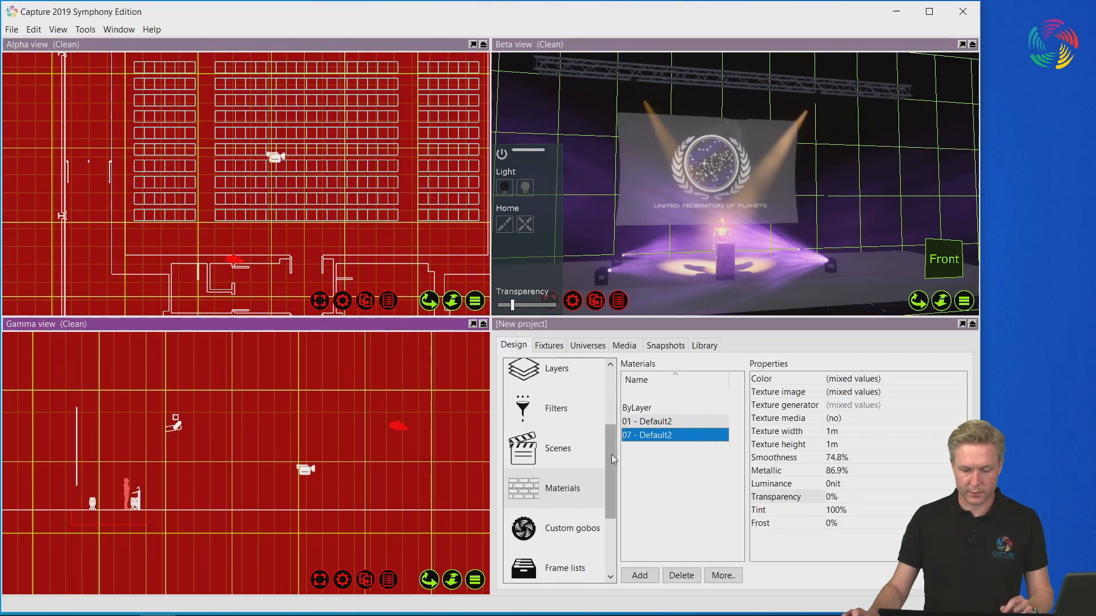
scroll(559, 405, up, 3)
click(579, 433)
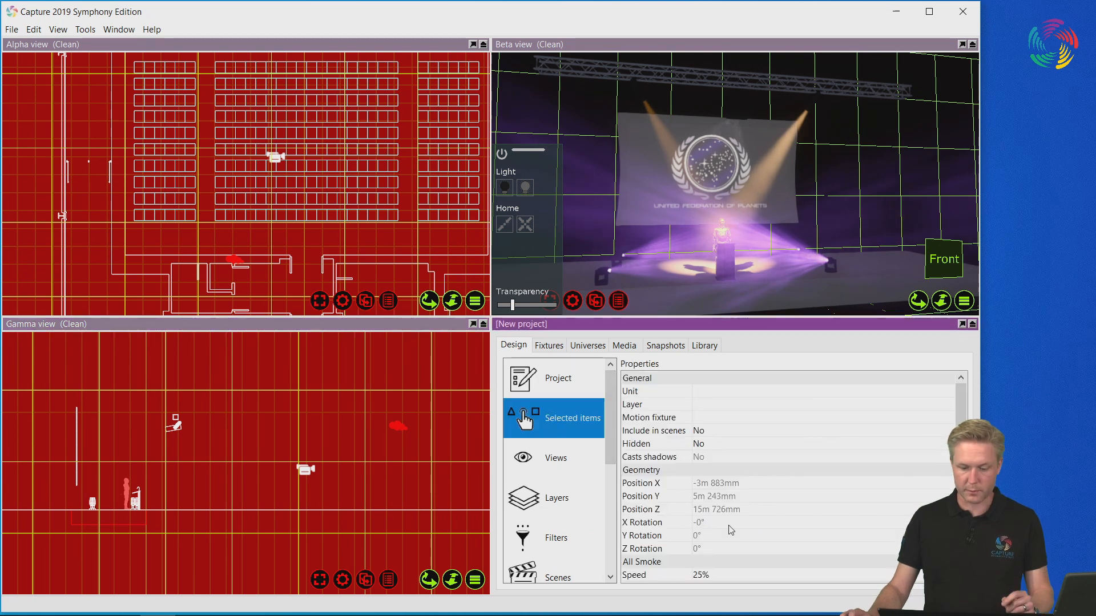
Set the smoke object's density to 2.7%, close the fixture control overlay and clear the selection.
scroll(731, 531, down, 3)
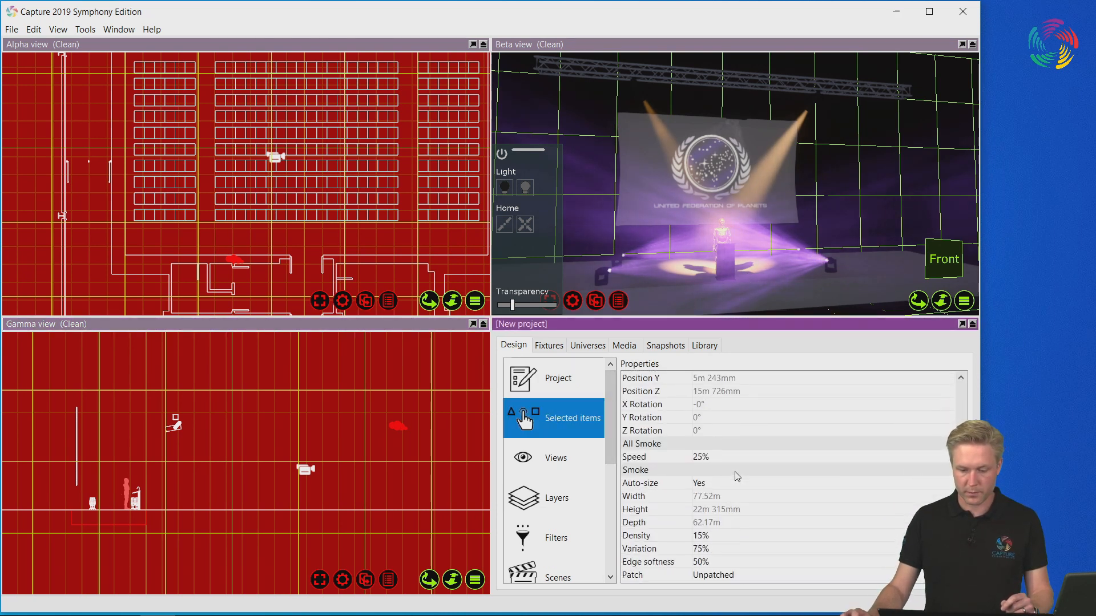
double_click(727, 537)
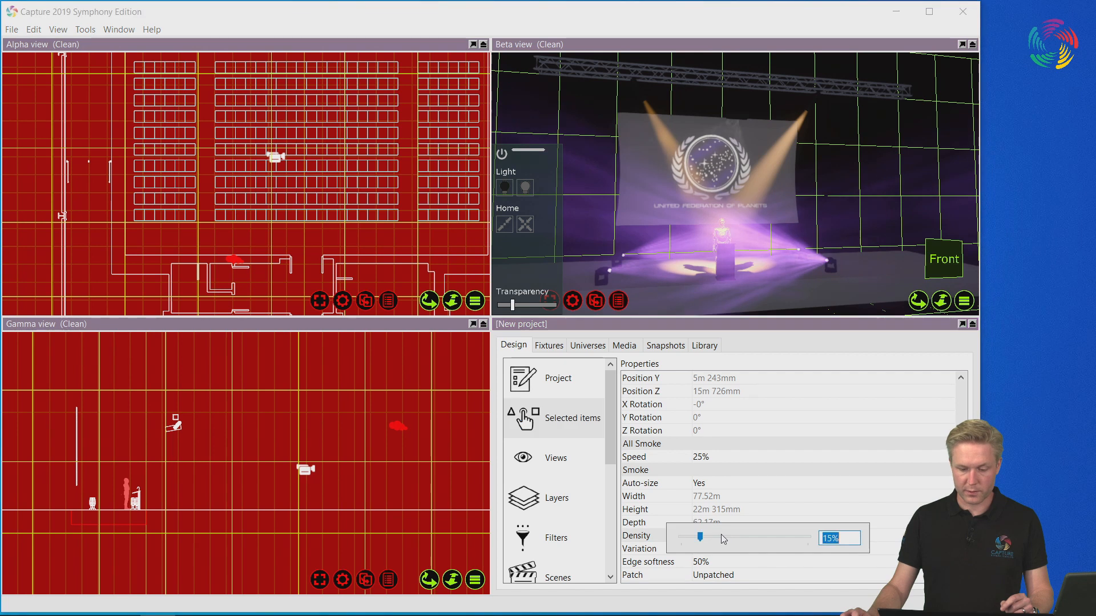
drag(697, 536, 612, 534)
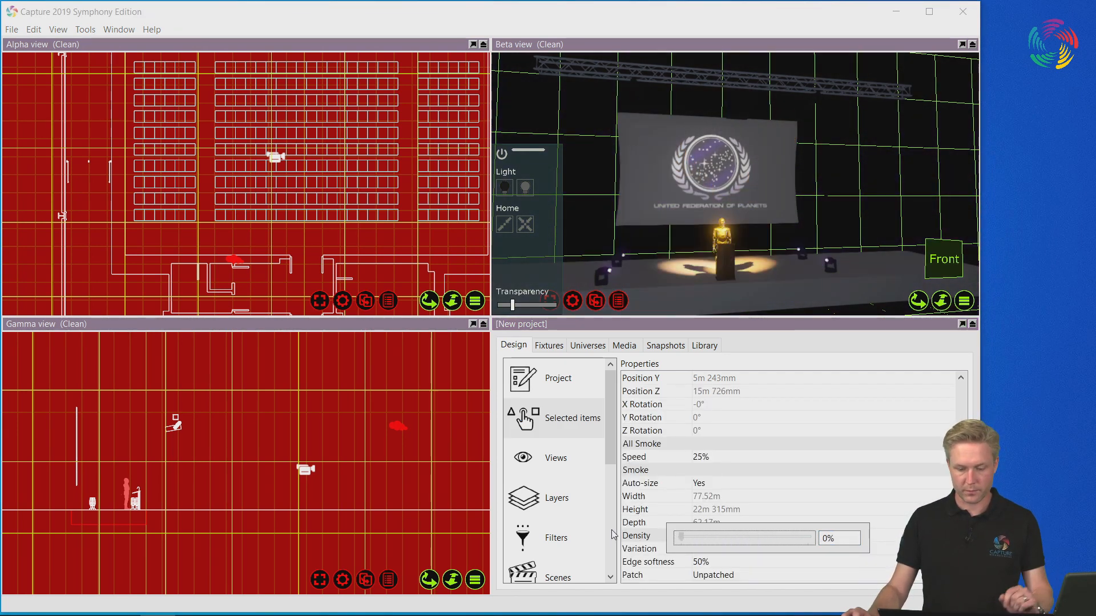
drag(683, 541, 687, 545)
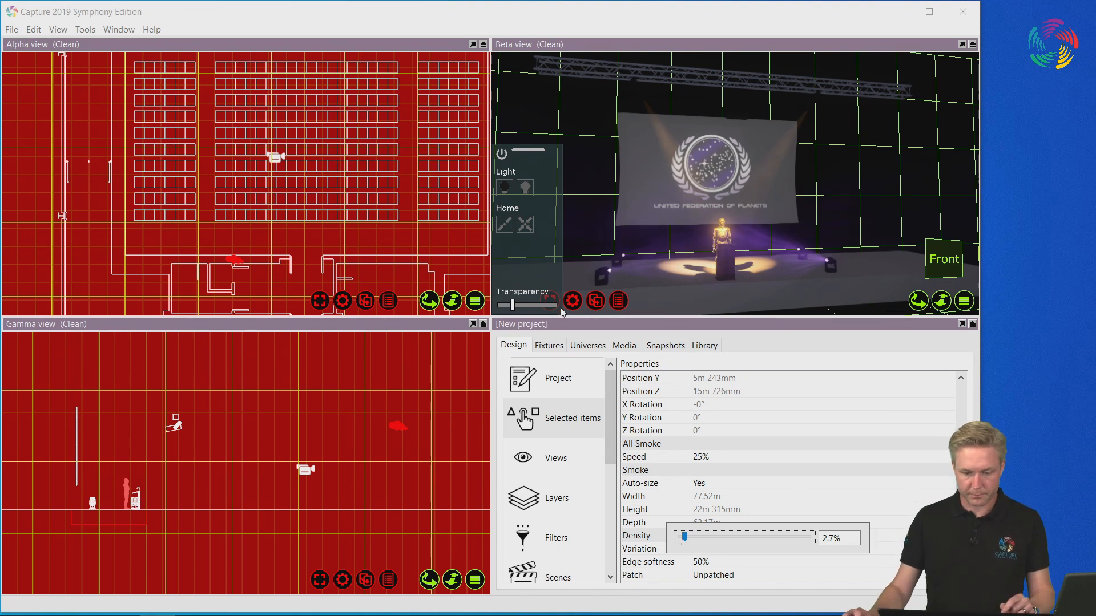
click(503, 151)
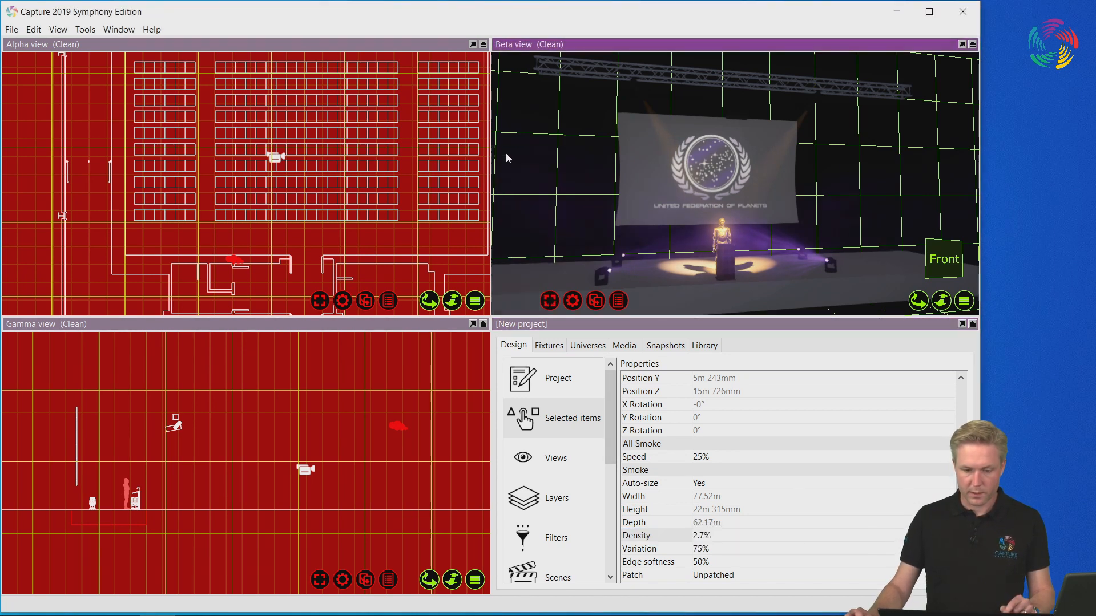
click(551, 301)
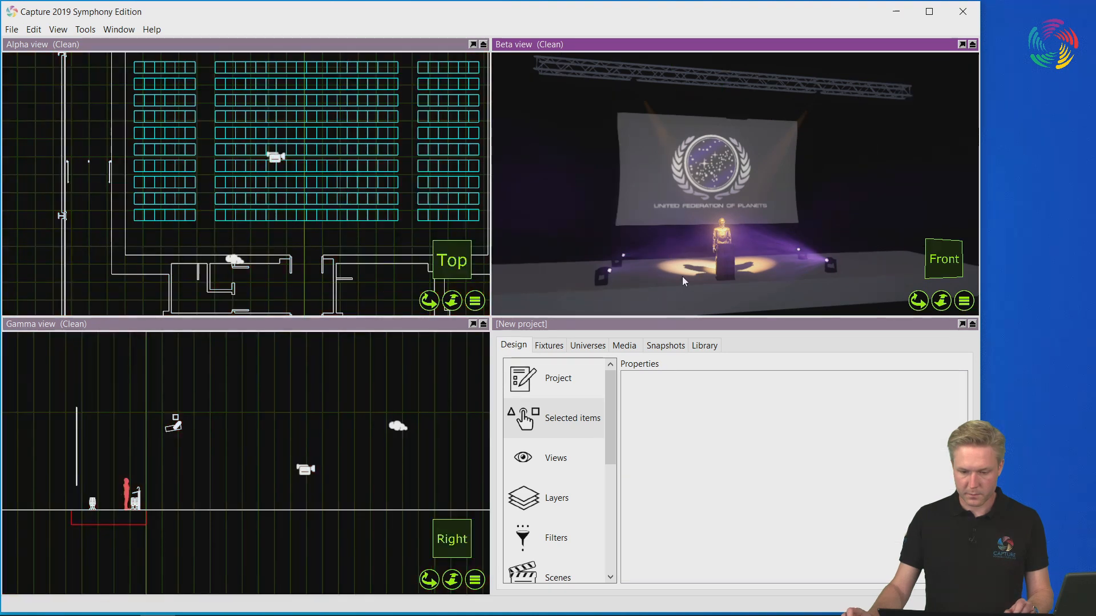
Add the video file Nebula - 25047.mp4 to Video player 1 and play it on the projection screen.
scroll(696, 264, up, 5)
scroll(709, 255, down, 3)
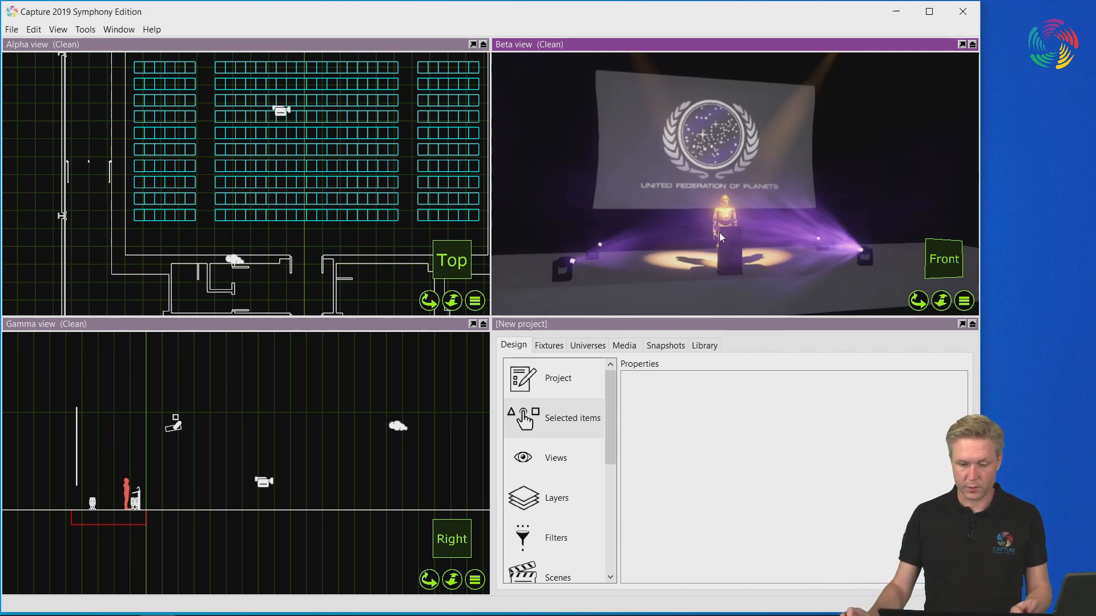
scroll(742, 245, down, 3)
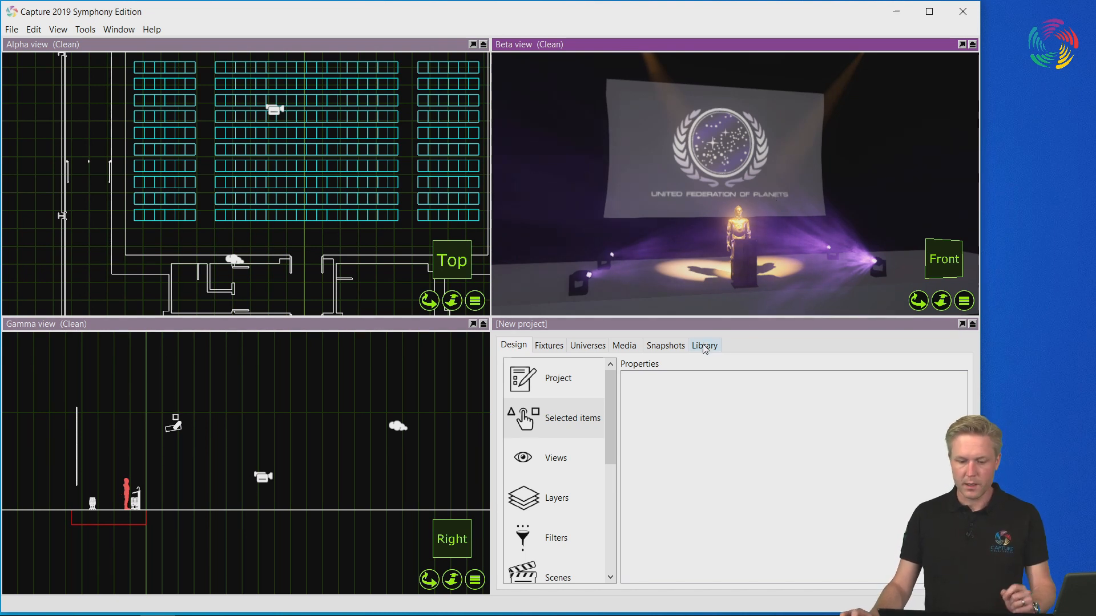
click(624, 345)
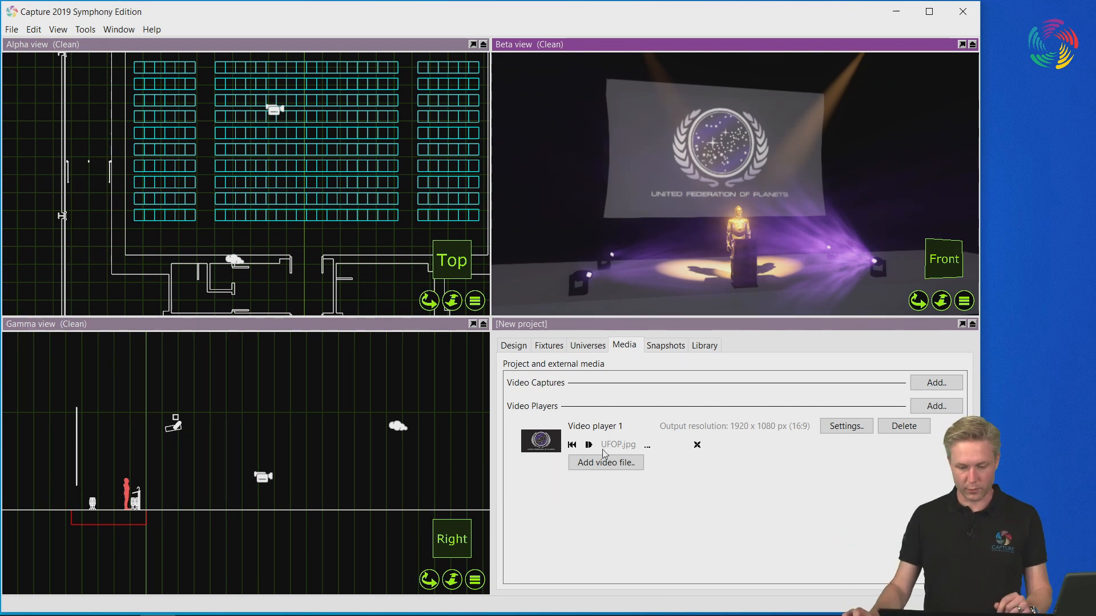
click(593, 462)
click(168, 148)
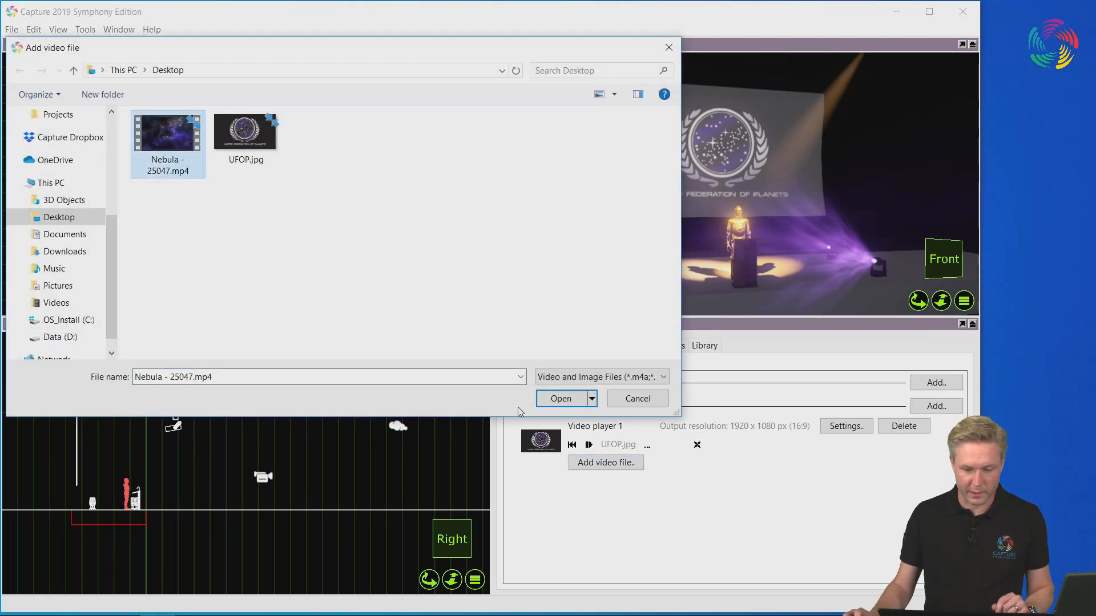
click(561, 399)
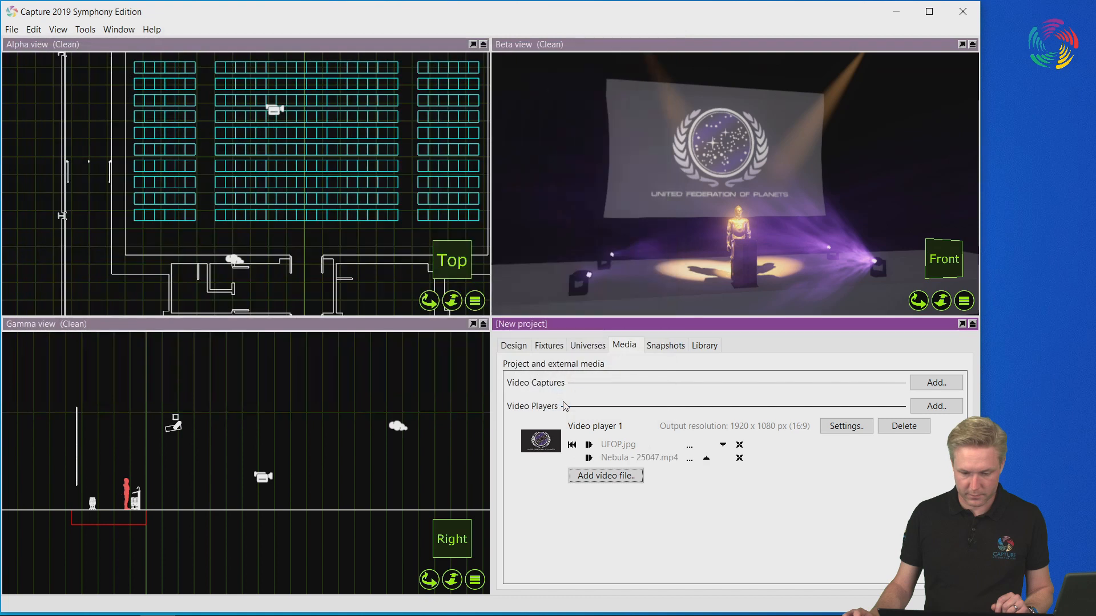
click(588, 458)
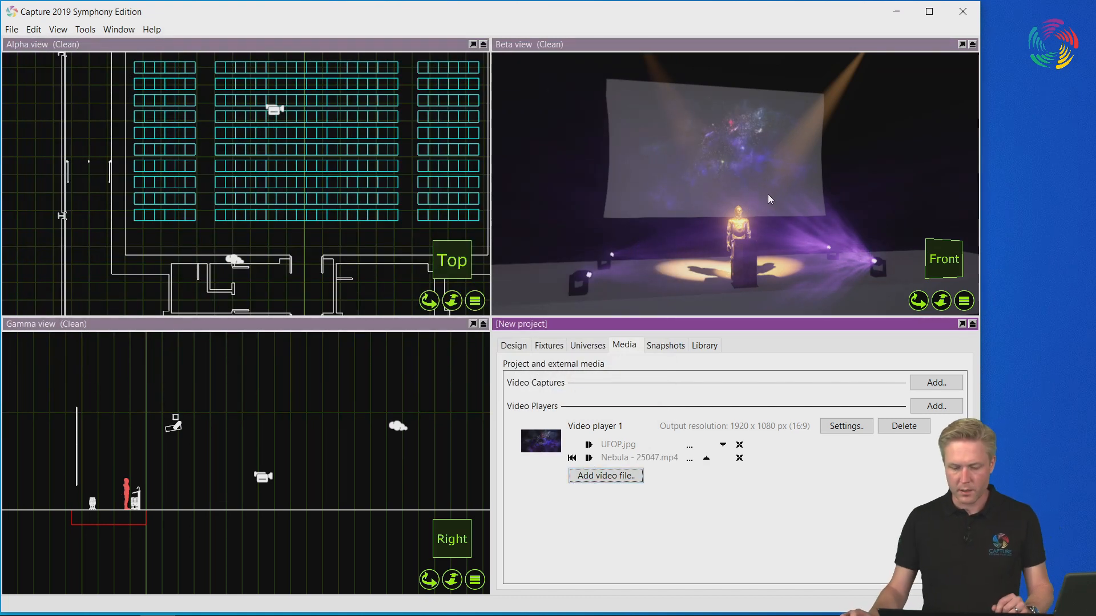
Lower the Beta view's ambient lighting to 3.6% in the view properties.
click(518, 346)
click(572, 454)
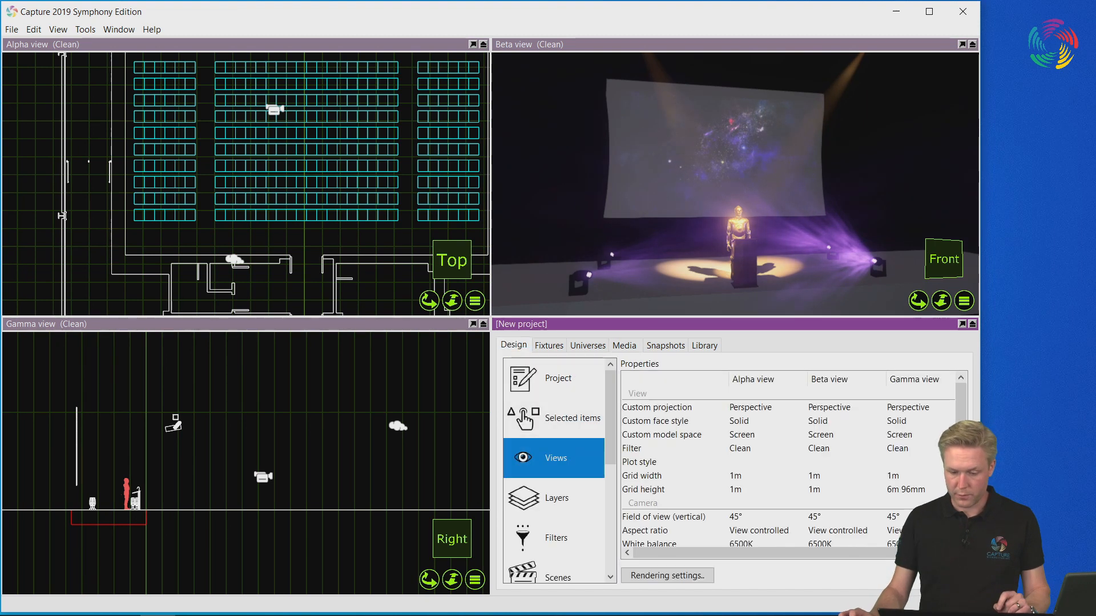
scroll(825, 408, down, 5)
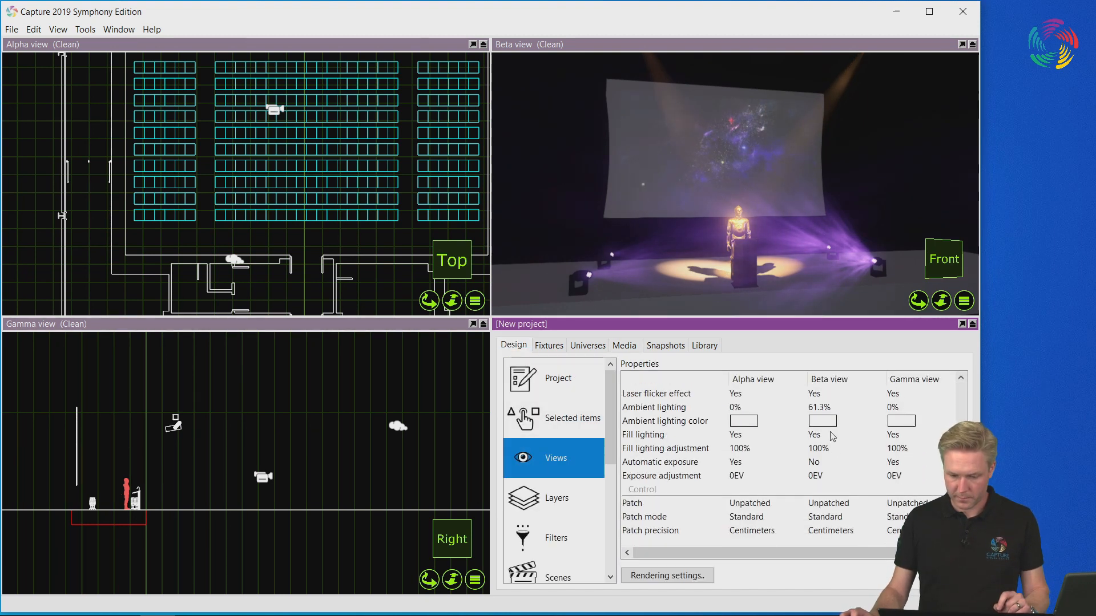
click(825, 409)
drag(859, 411, 792, 413)
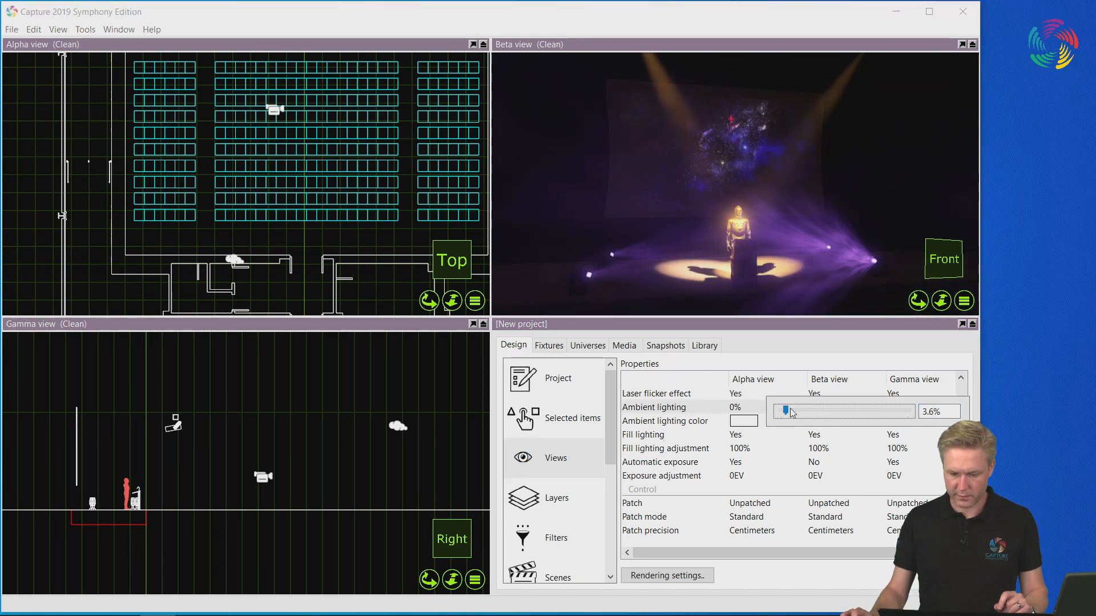
Set the Beta view's exposure adjustment to +1.43EV and check the picture with the view temporarily enlarged.
click(825, 477)
click(831, 480)
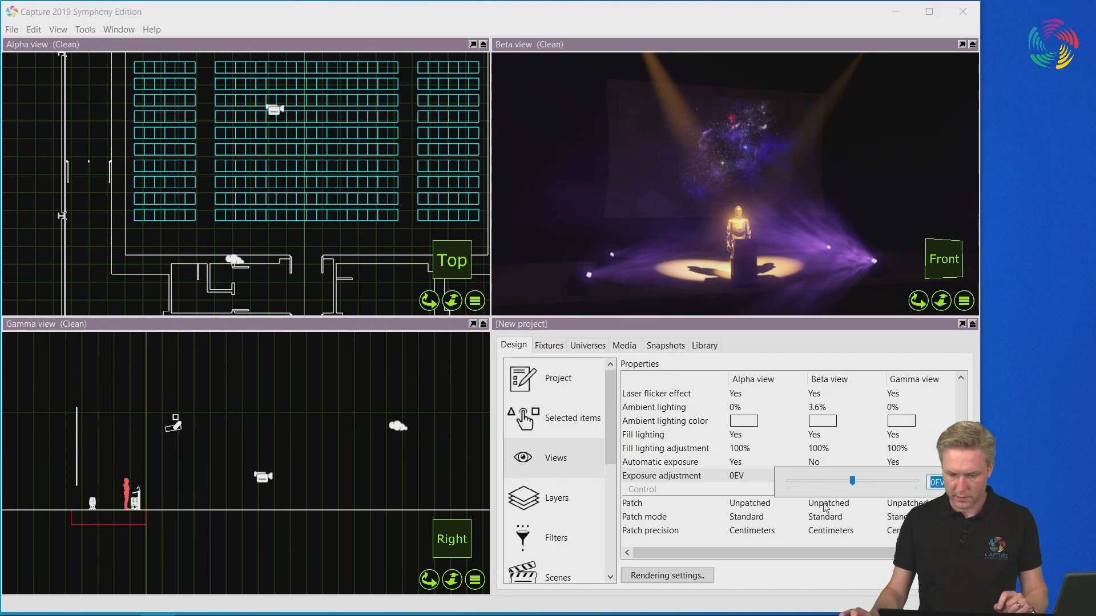
drag(852, 484, 883, 480)
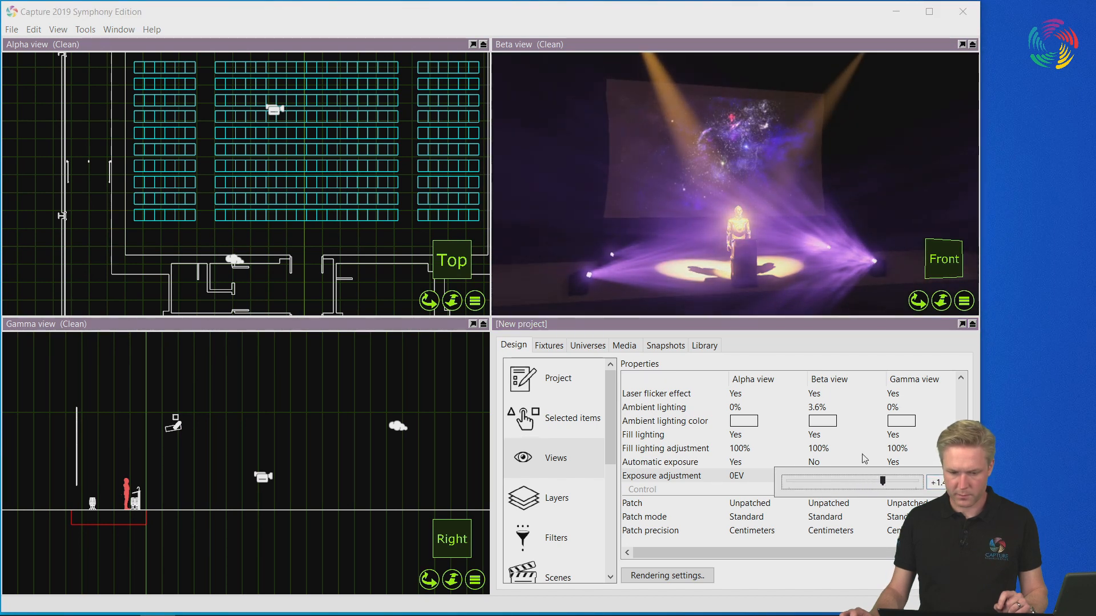
click(570, 181)
double_click(663, 46)
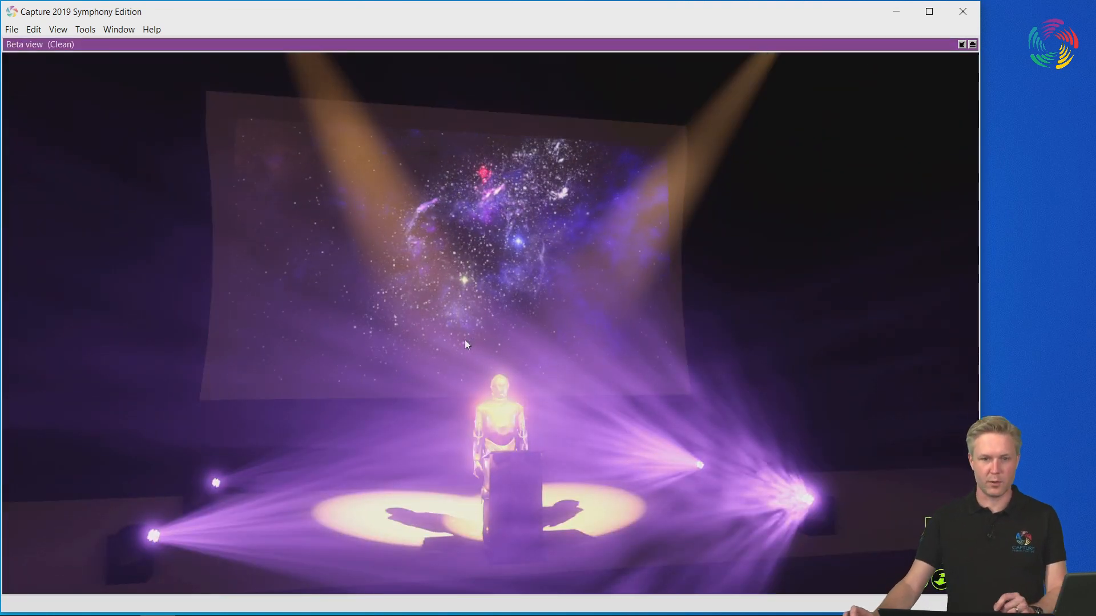
double_click(437, 43)
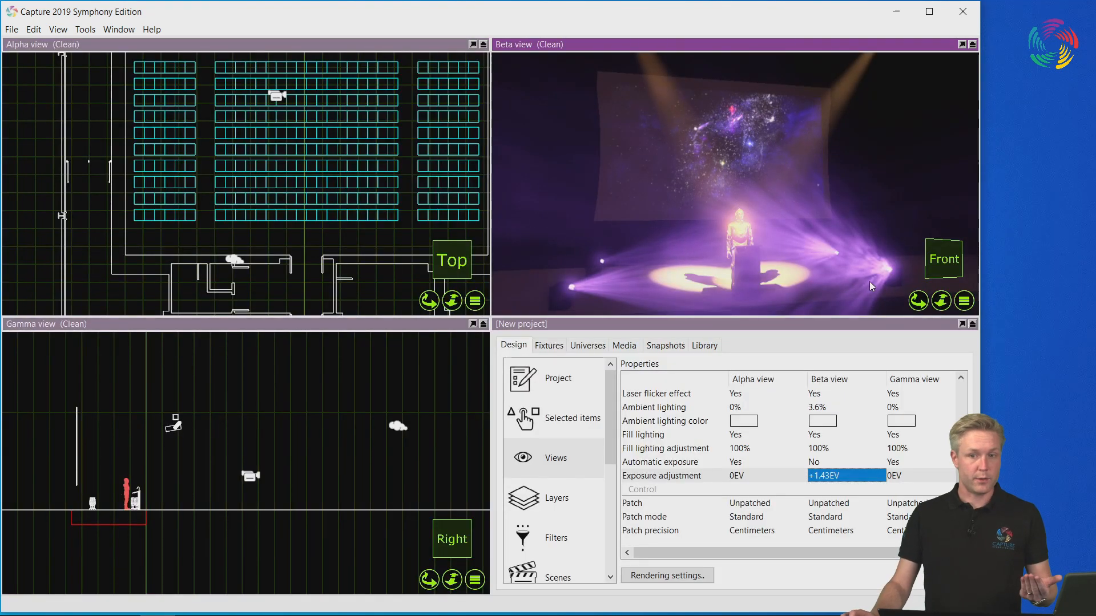
Save the Beta view to the desktop as the image Idea 1 at 1920 x 1080 with maximized rendering settings.
click(963, 302)
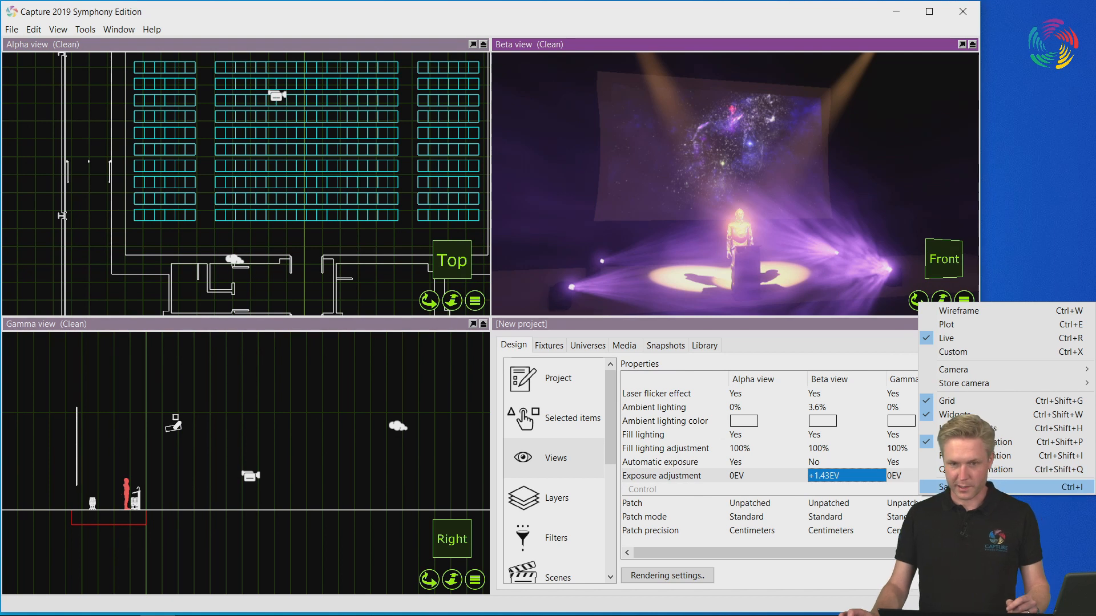
click(970, 486)
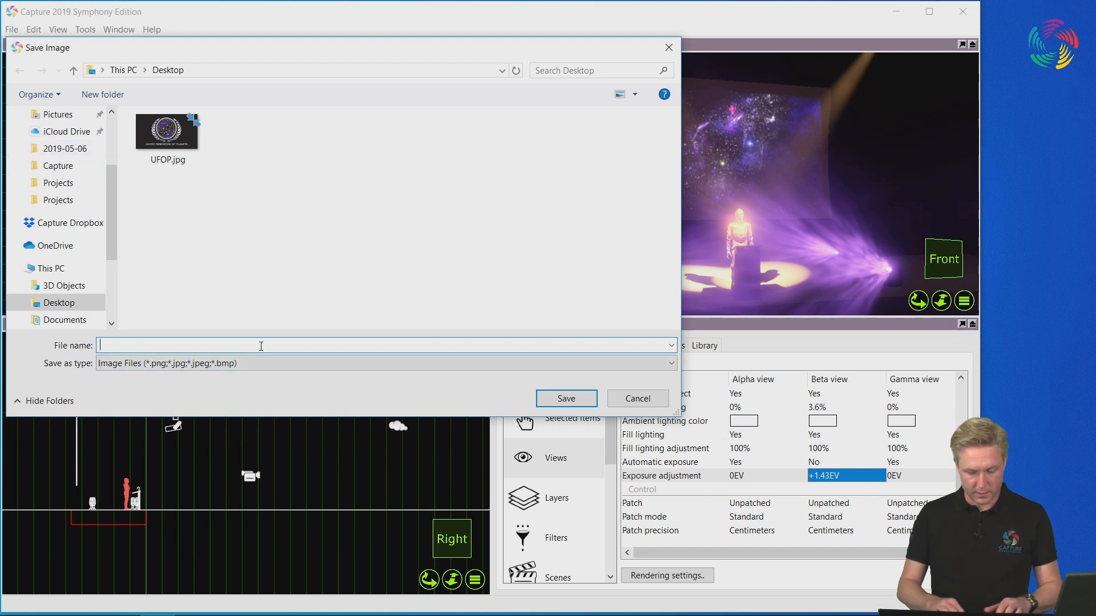
text(Idea 1)
key(Return)
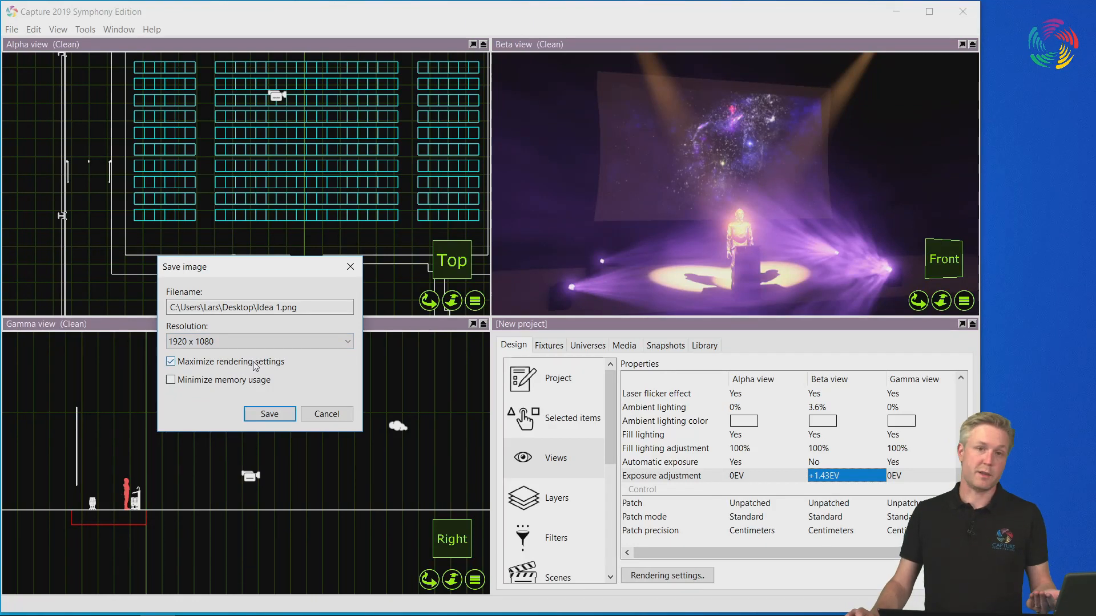
click(263, 414)
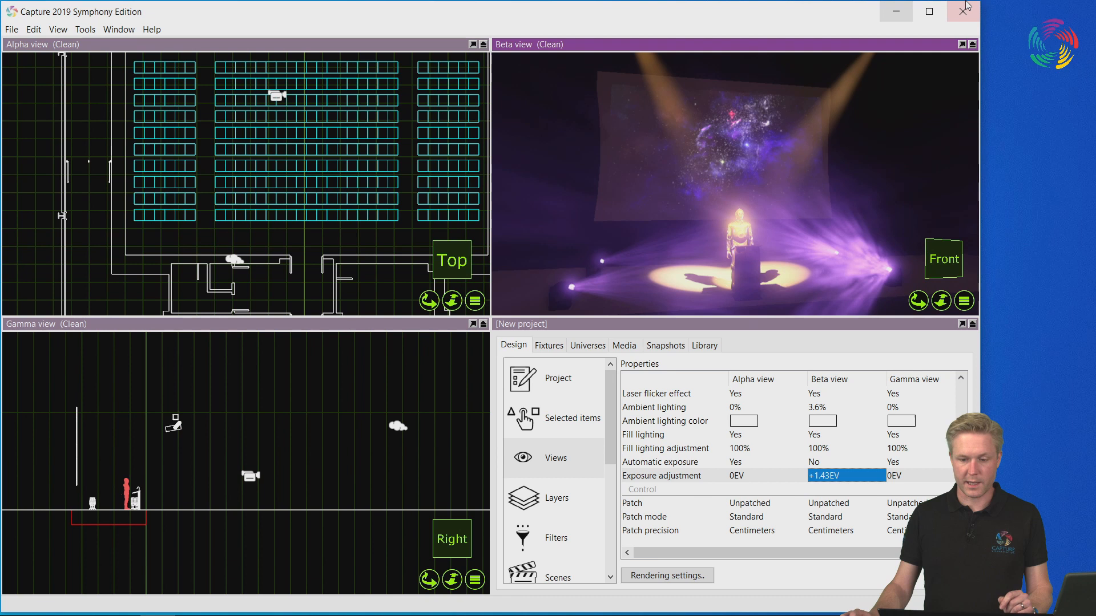
Open the rendered image Idea 1.png from the desktop in Photos to inspect it, and return to the Capture project.
click(909, 17)
drag(27, 323, 27, 400)
double_click(28, 397)
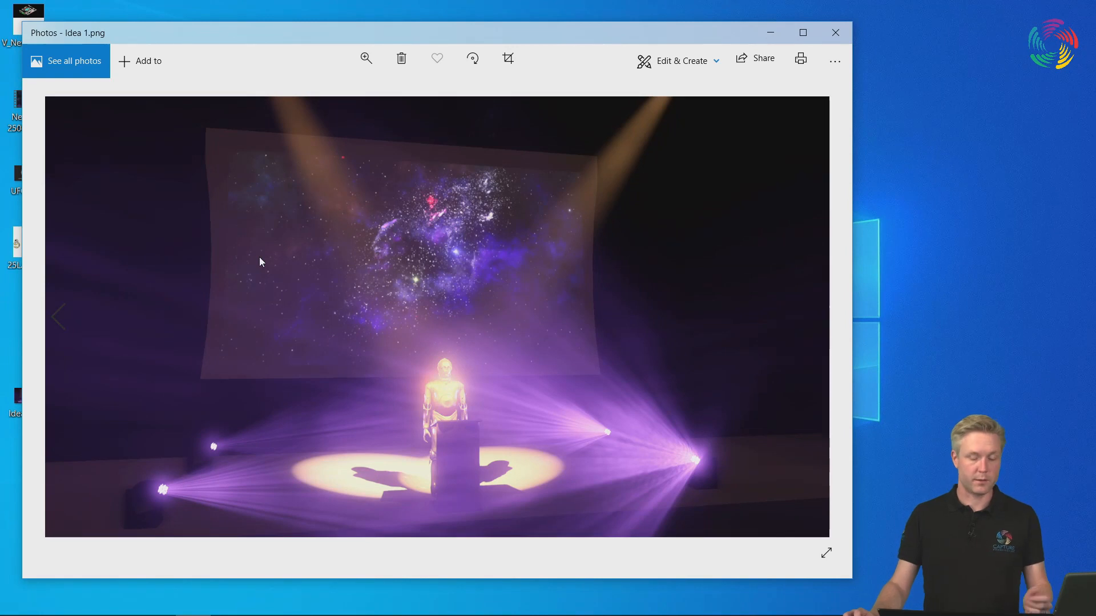
click(158, 603)
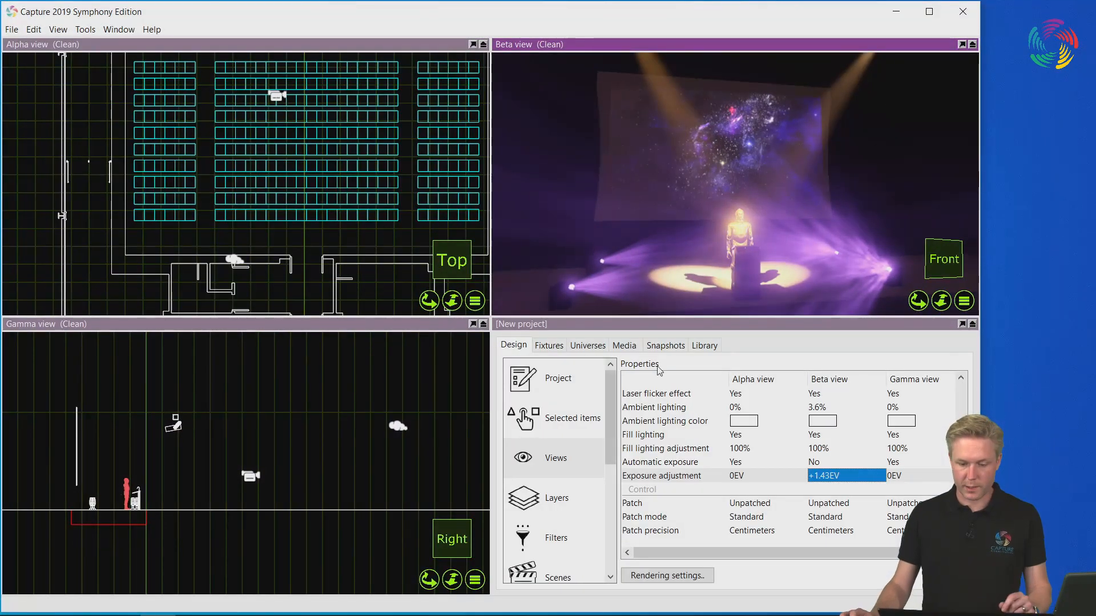
Record a movie snapshot of the scene lasting about 4 seconds, with the media frame rate set to High (25 fps).
click(665, 345)
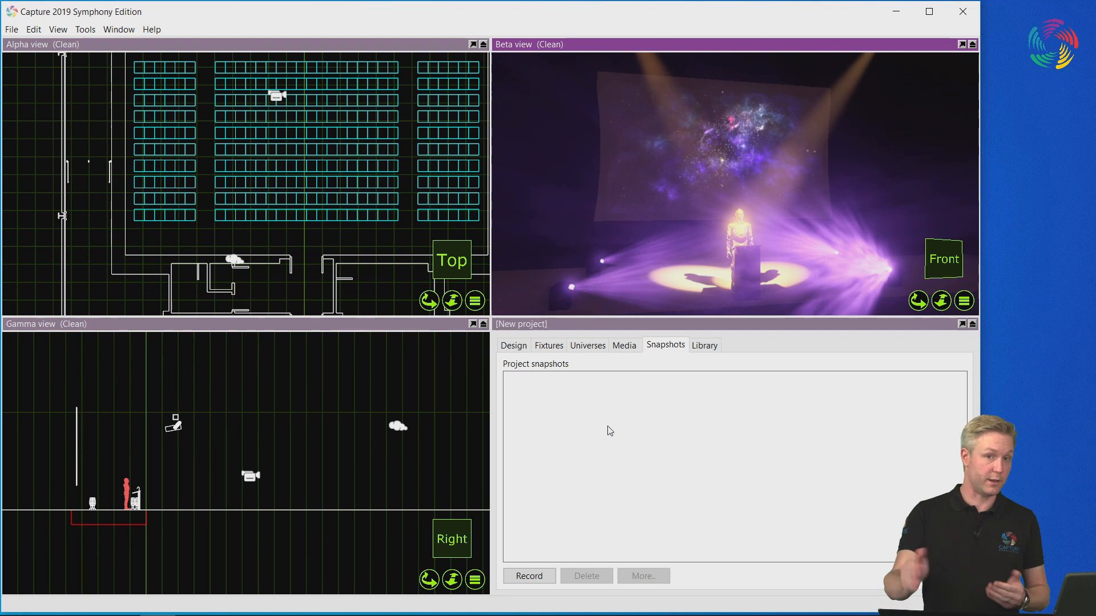
click(522, 577)
click(545, 607)
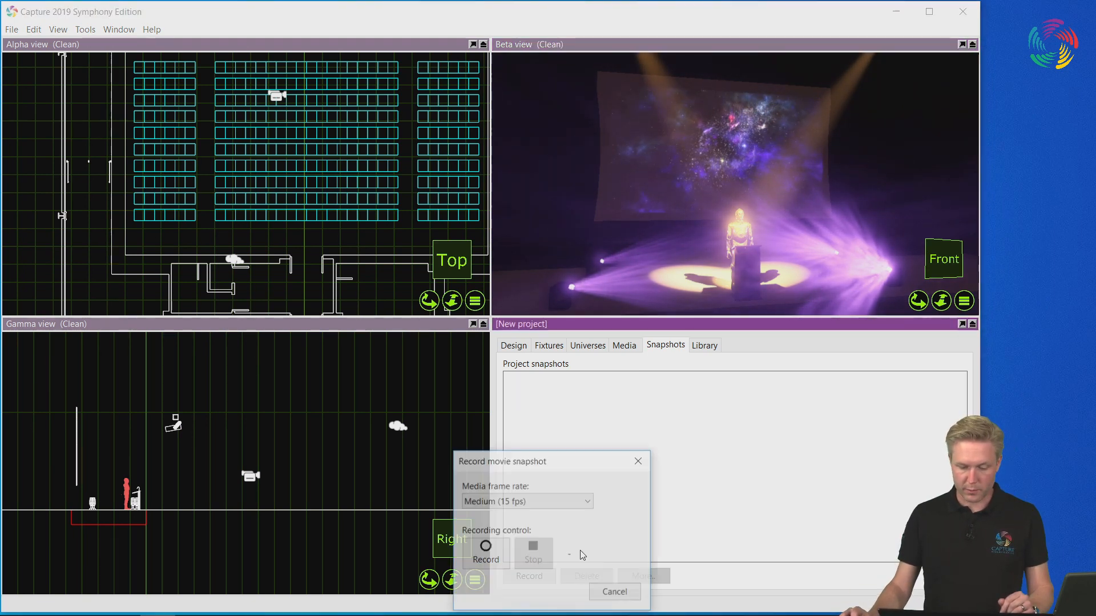
click(580, 505)
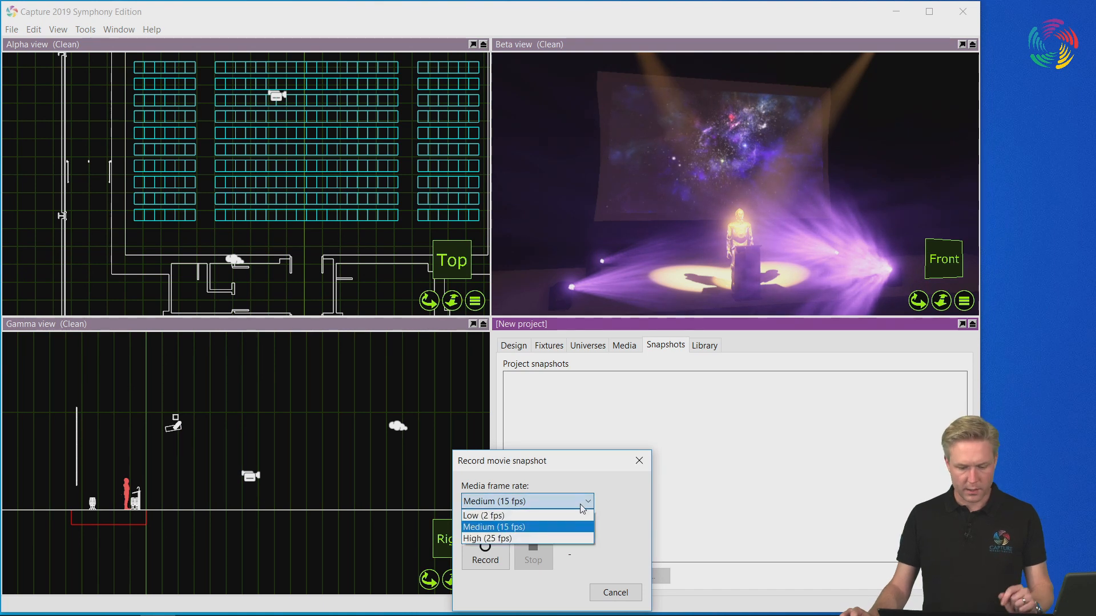
click(556, 535)
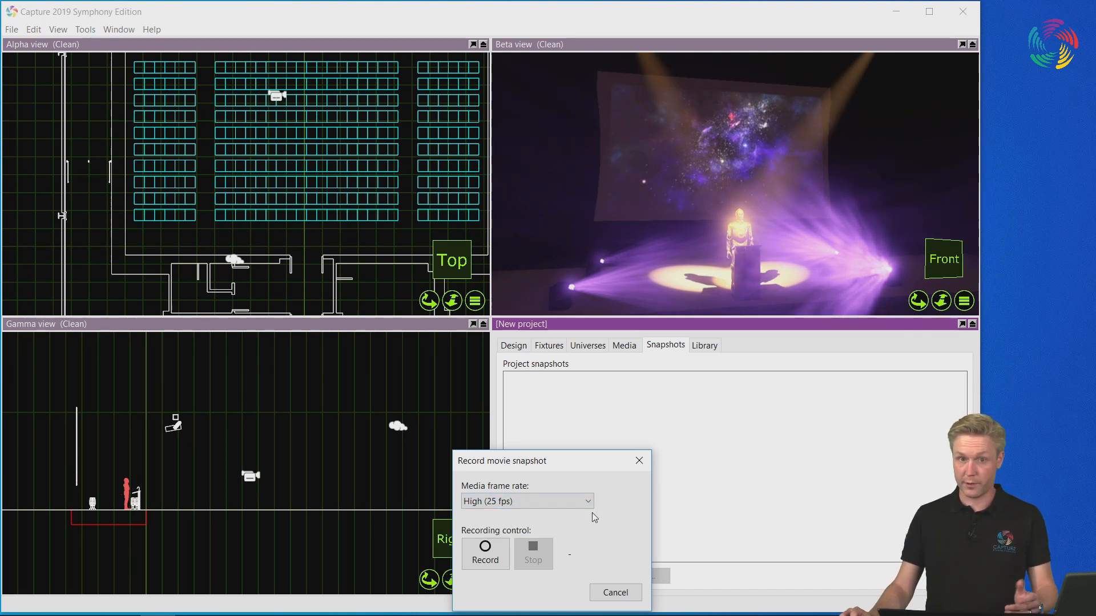
click(499, 561)
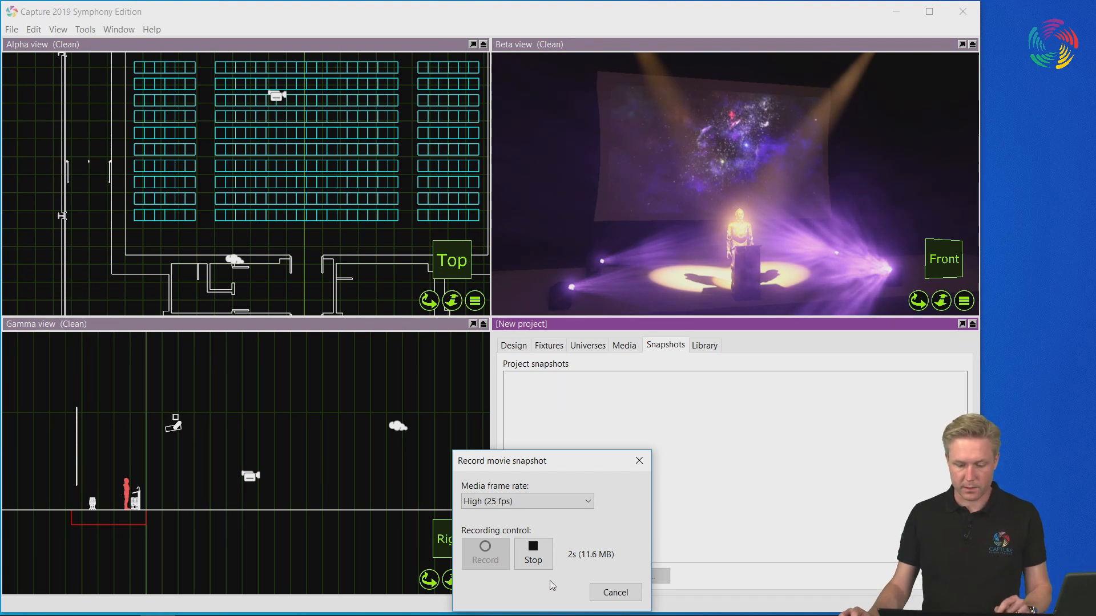
click(535, 552)
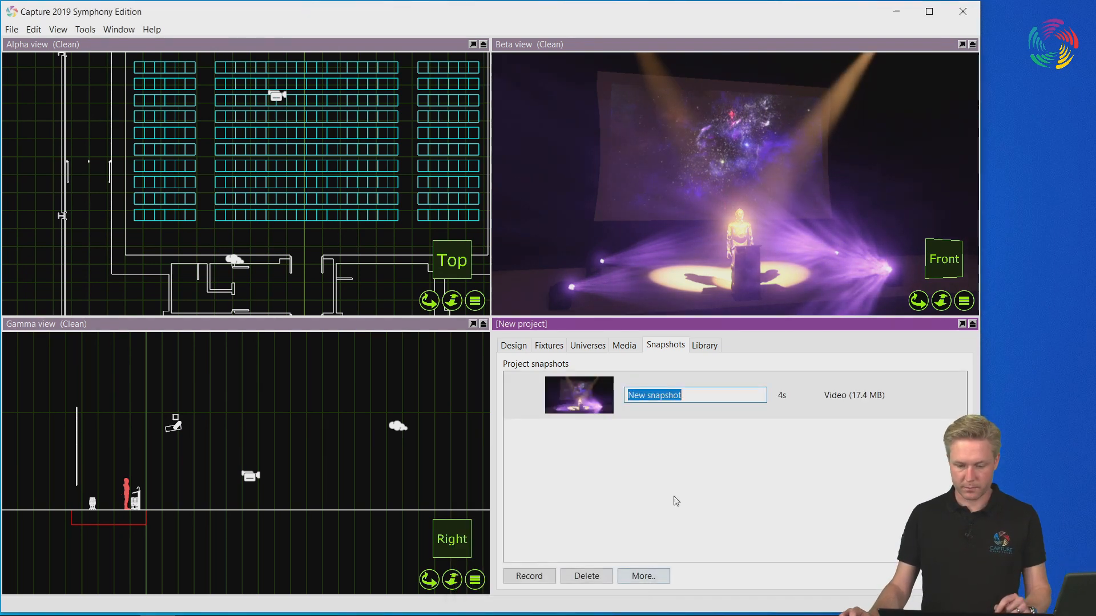
Render the new movie snapshot to the desktop as the video Idea 2 at a resolution of 640 x 360.
right_click(643, 396)
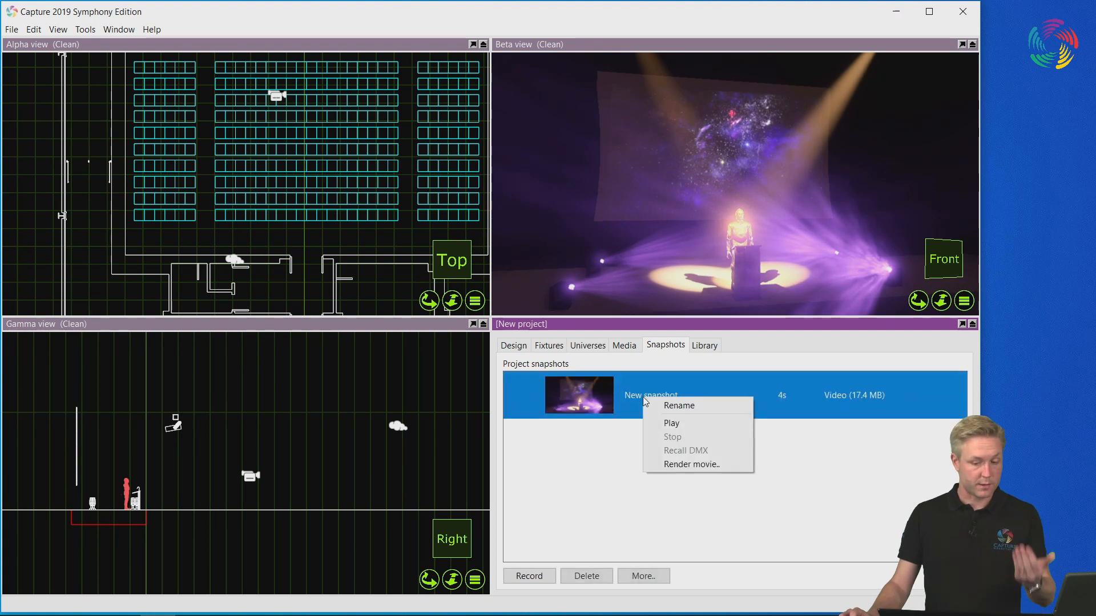
click(706, 464)
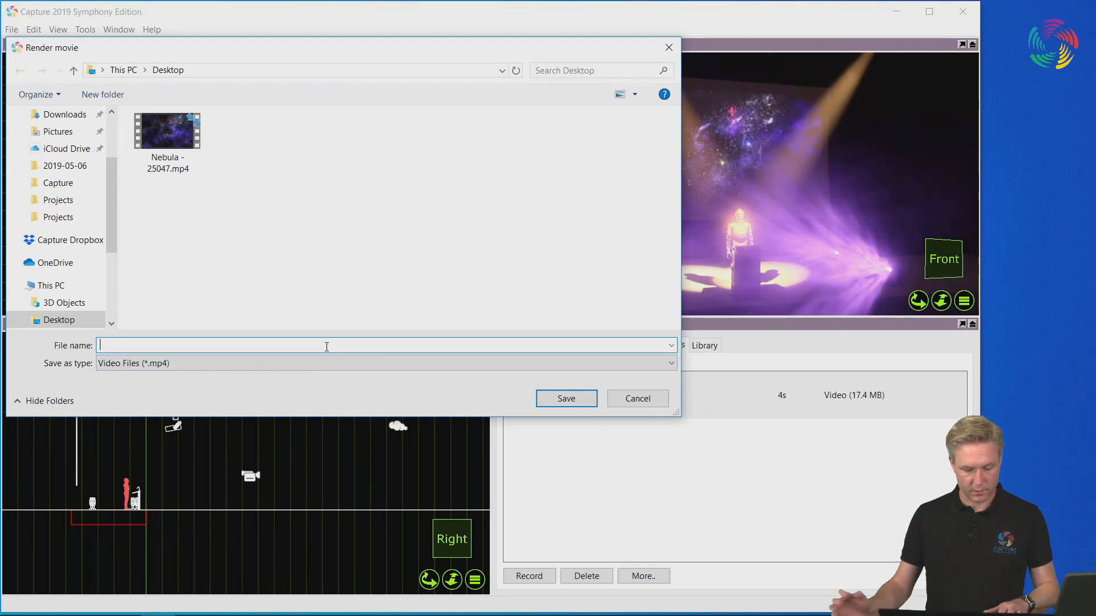
text(ldea 2)
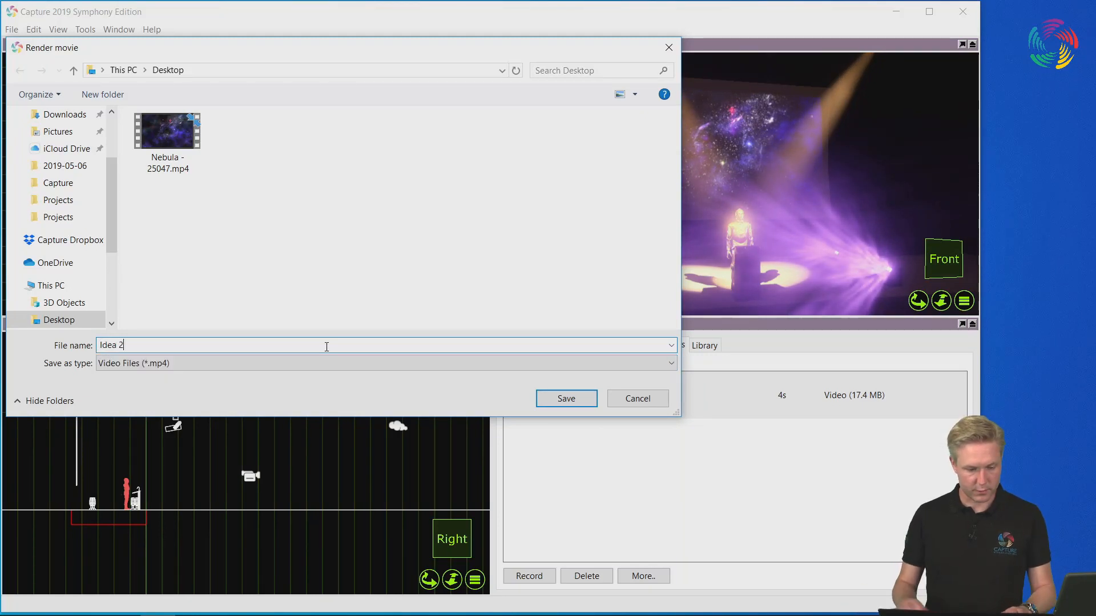
click(563, 399)
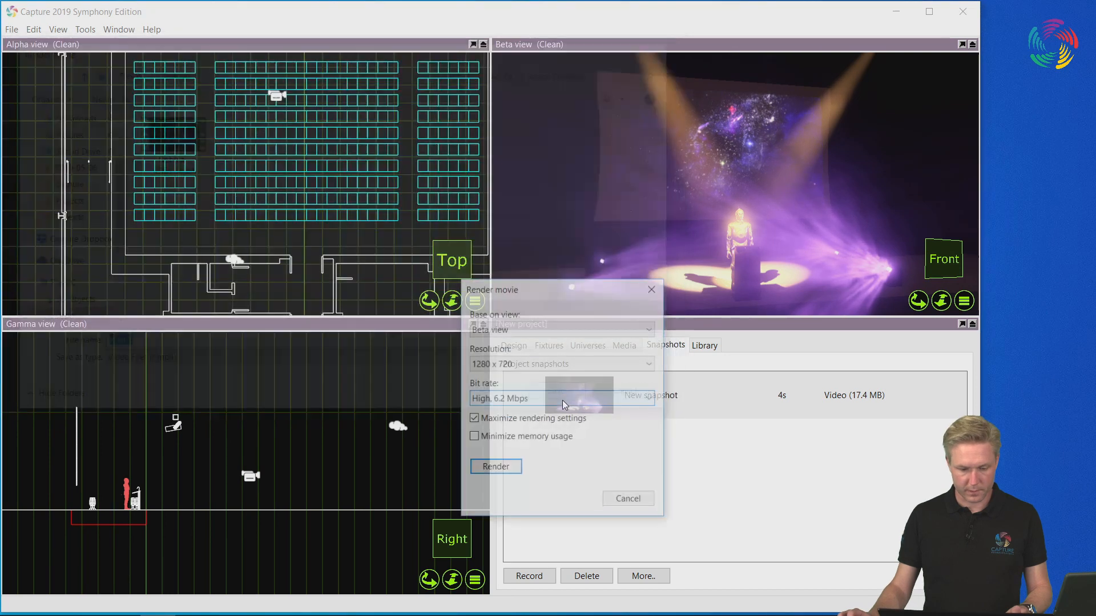
click(625, 364)
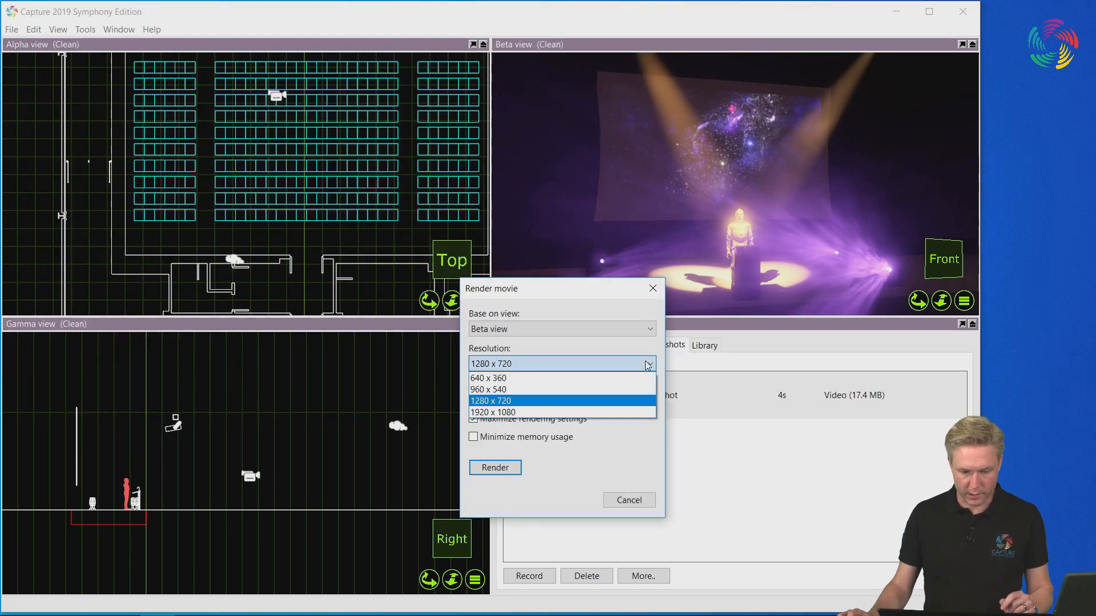
click(558, 379)
click(496, 467)
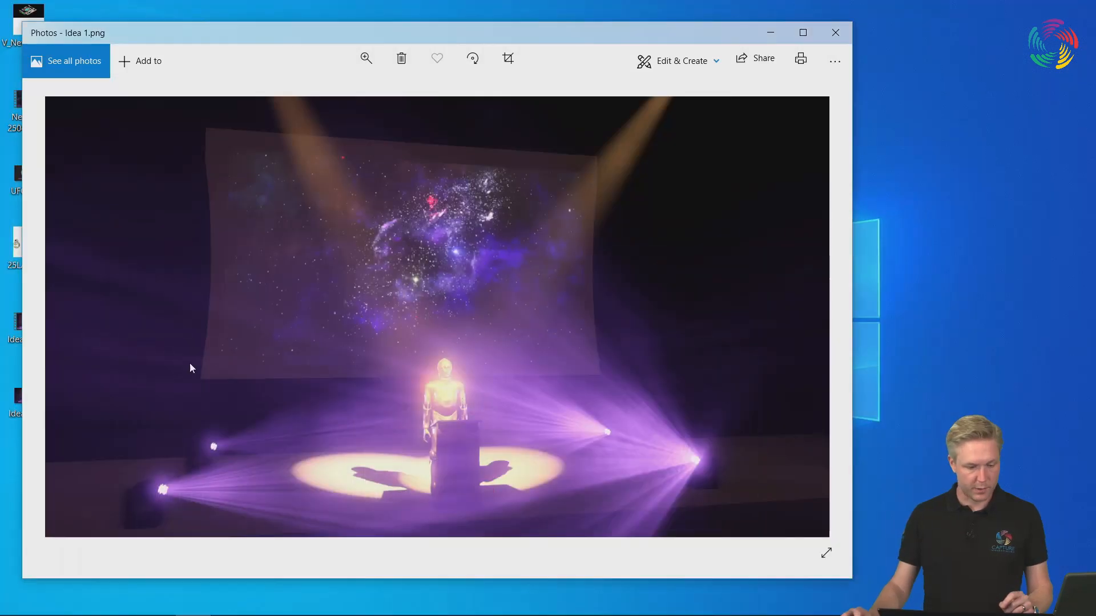
Close the Idea 1 picture, play the rendered video Idea 2.mp4 from the desktop, and return to the Capture project.
click(828, 28)
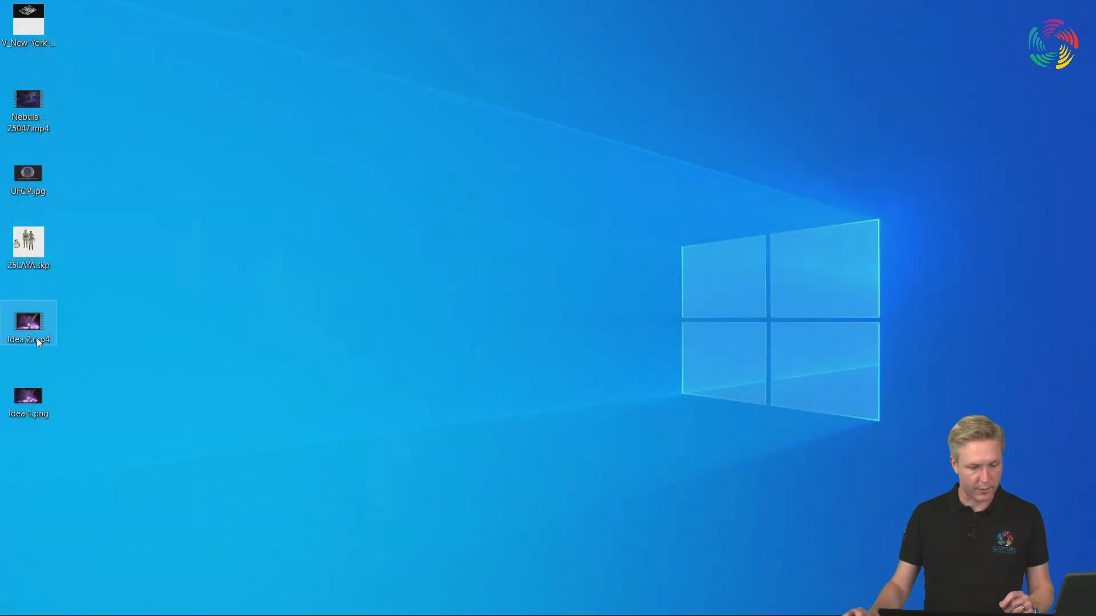
drag(164, 425, 148, 402)
double_click(149, 403)
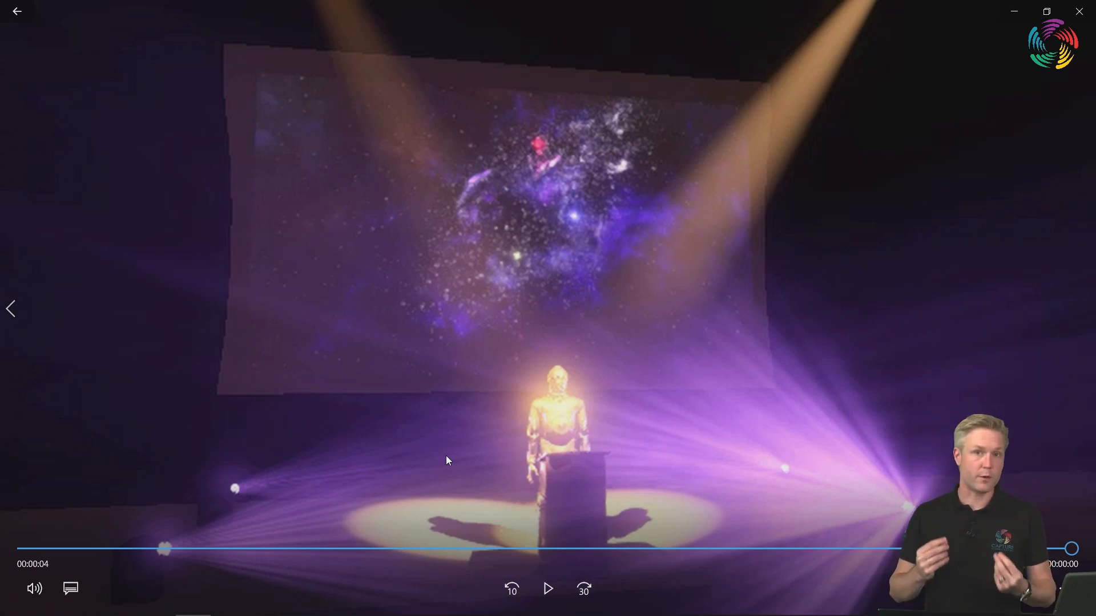
click(1075, 18)
click(163, 599)
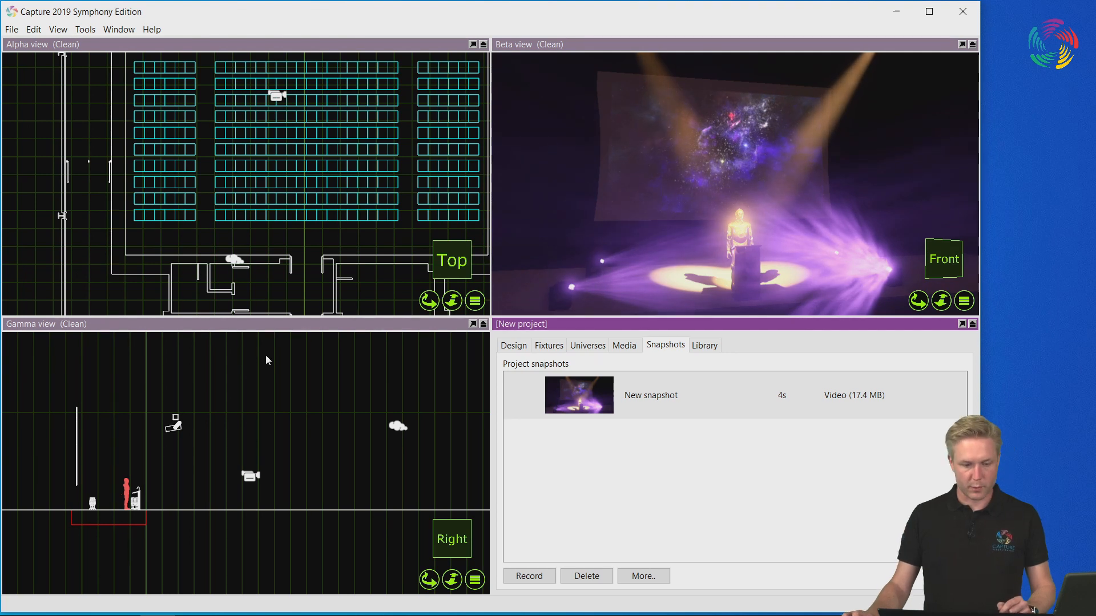
Select the moving light at the stage's front left and examine its pan, tilt and framing shutter controls in the temporarily enlarged Beta view.
click(337, 251)
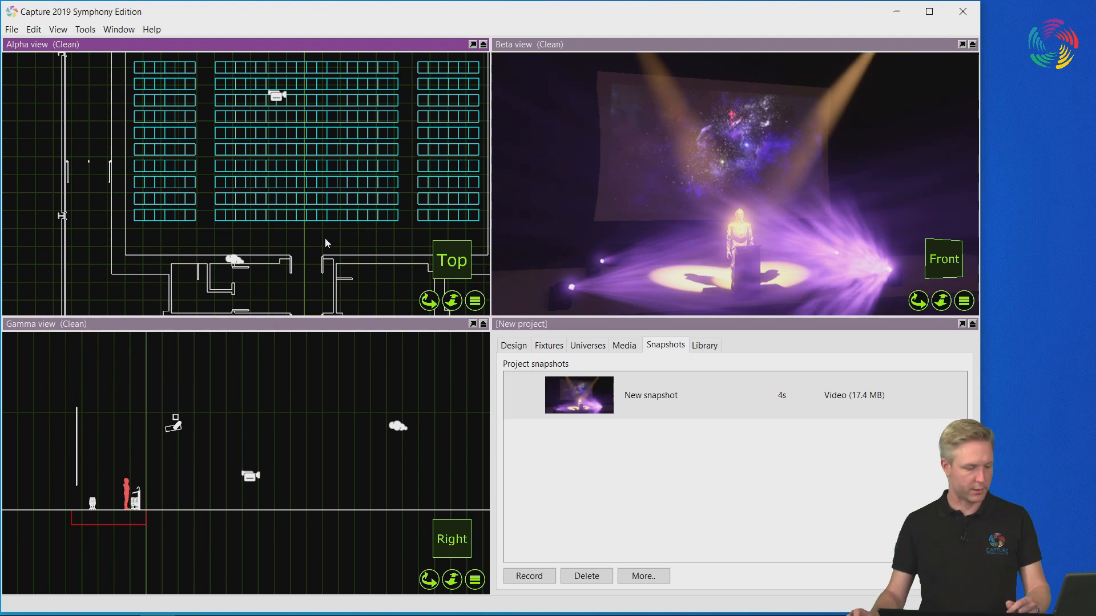
scroll(325, 237, down, 5)
right_drag(324, 238, 349, 162)
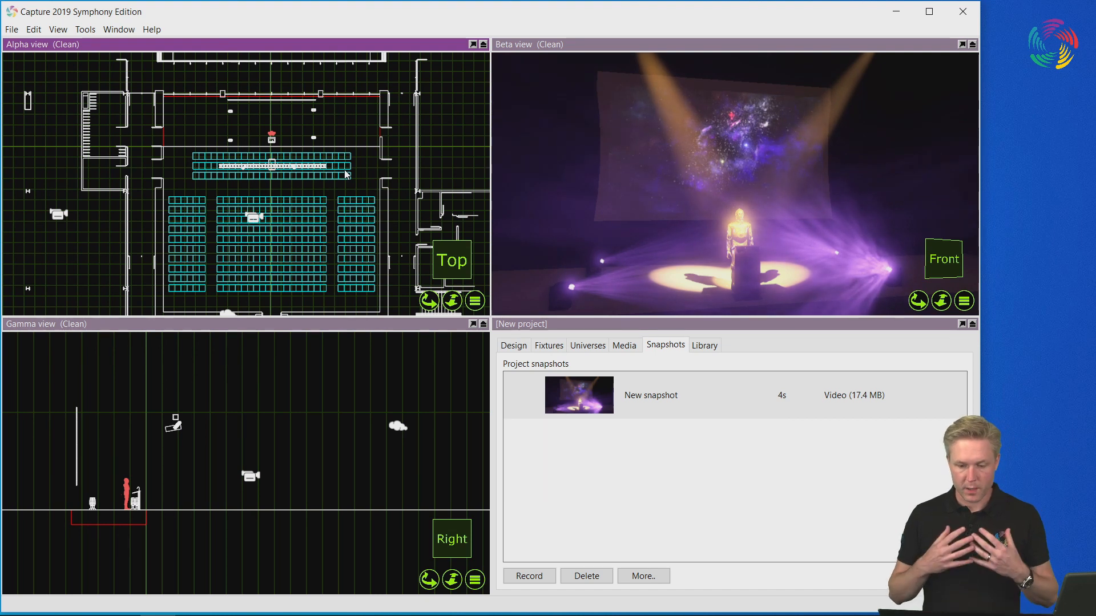
click(568, 288)
click(572, 301)
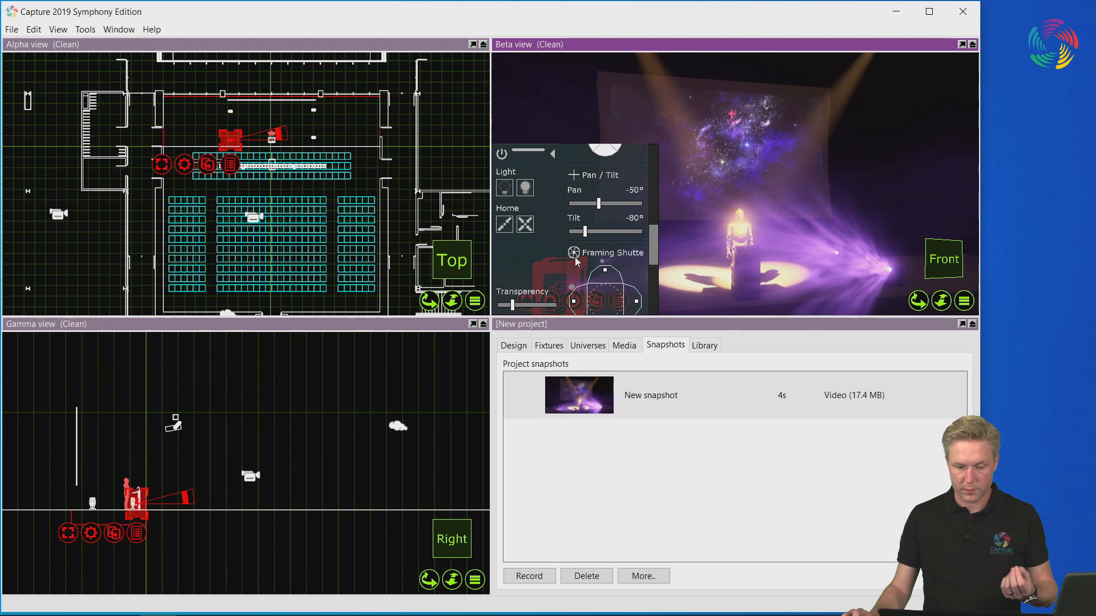
double_click(606, 42)
scroll(152, 495, down, 2)
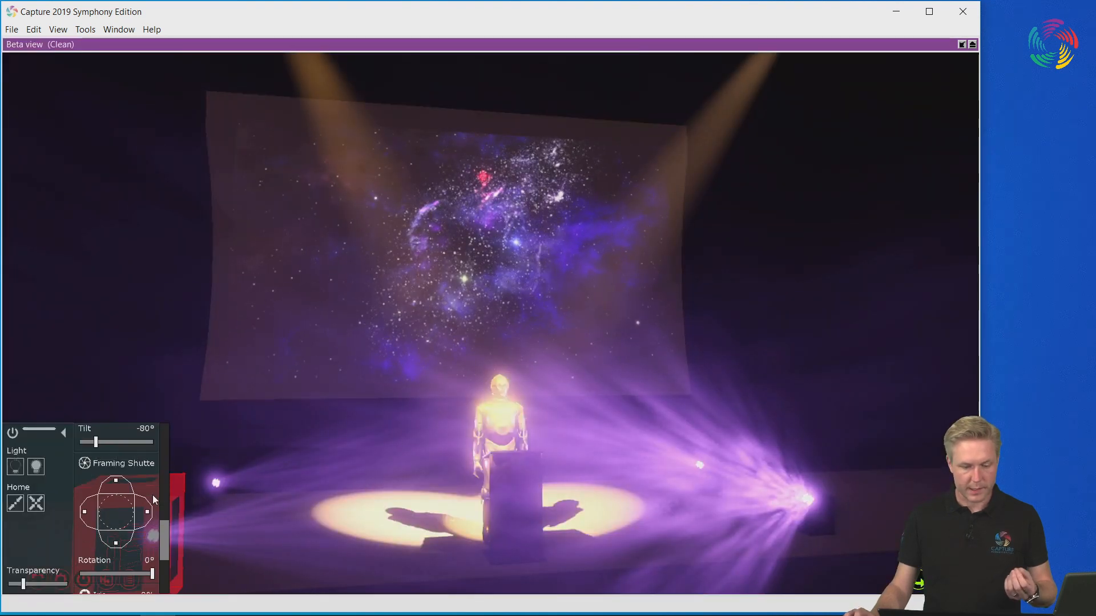
scroll(152, 495, up, 2)
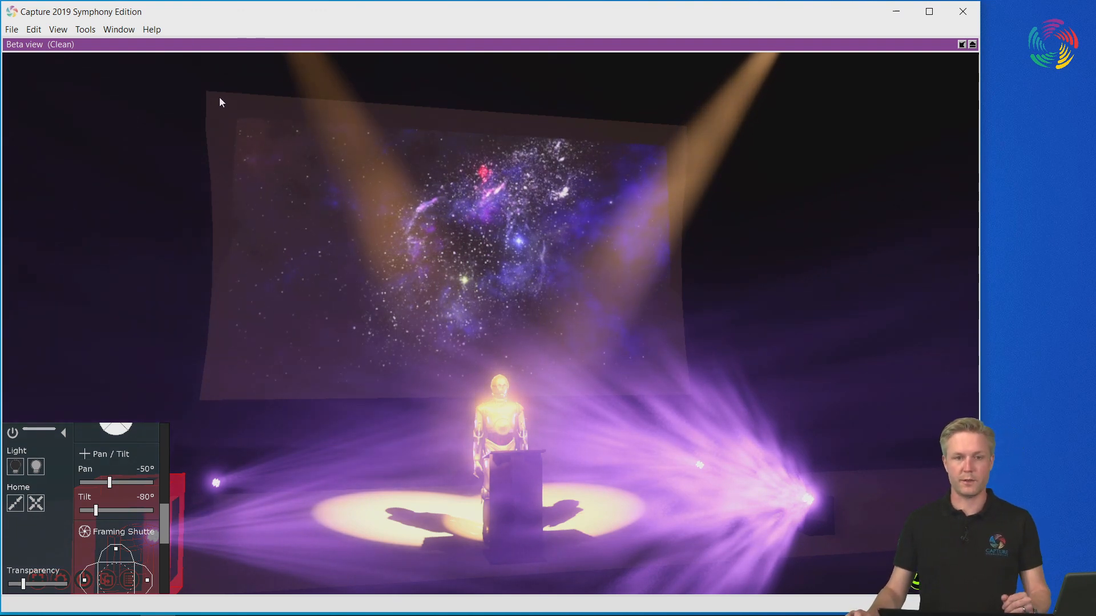
double_click(215, 43)
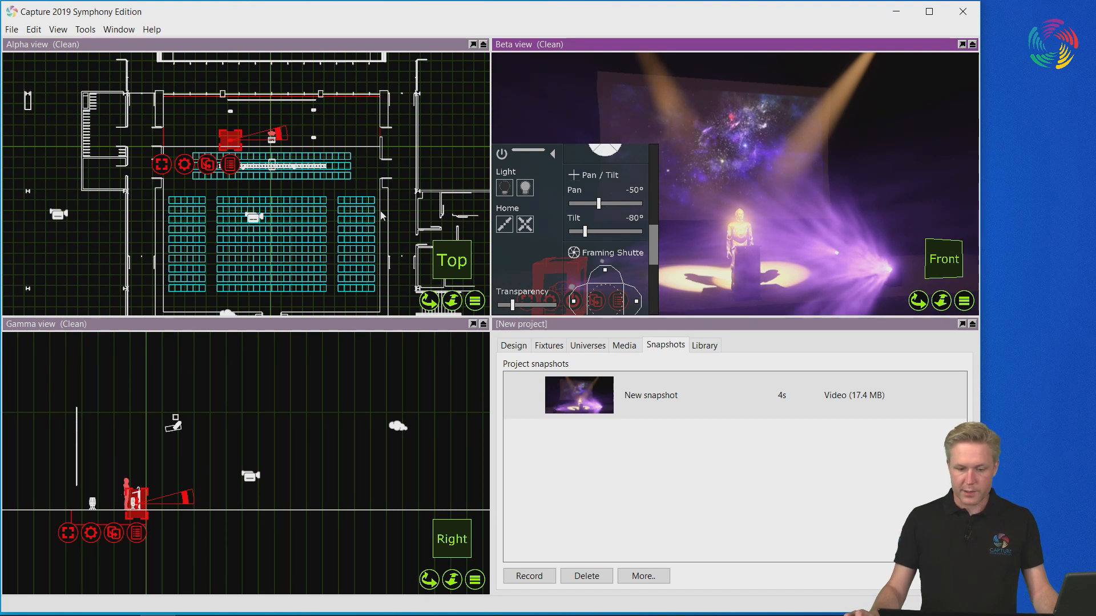
Look through the selected fixture's iris, zoom, focus, frost, rotating gobo and prism controls, and deselect the fixture.
drag(651, 256, 647, 302)
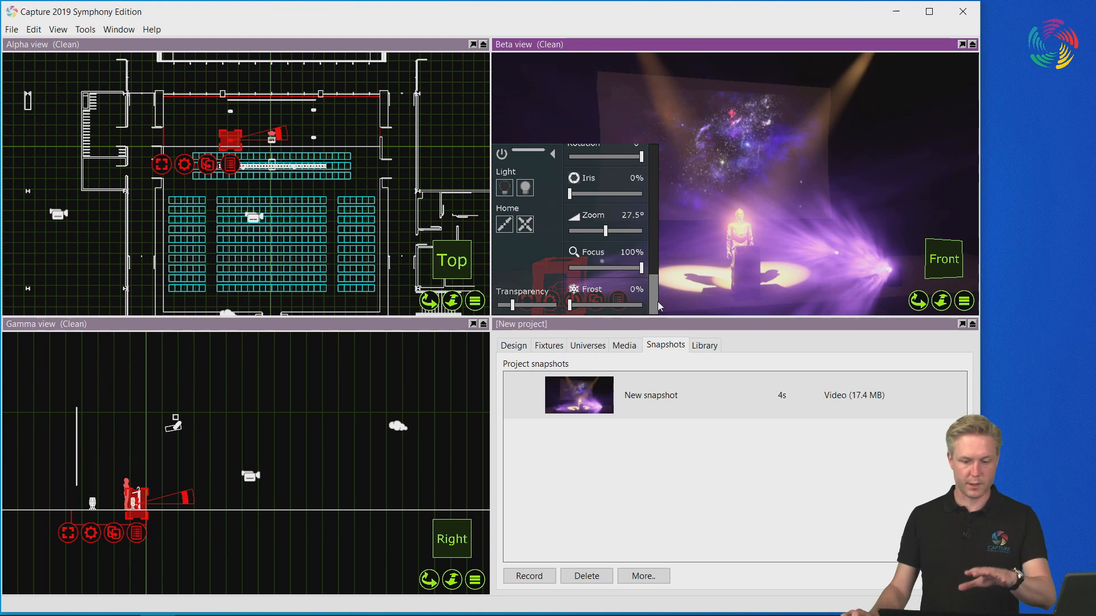
drag(653, 303, 660, 264)
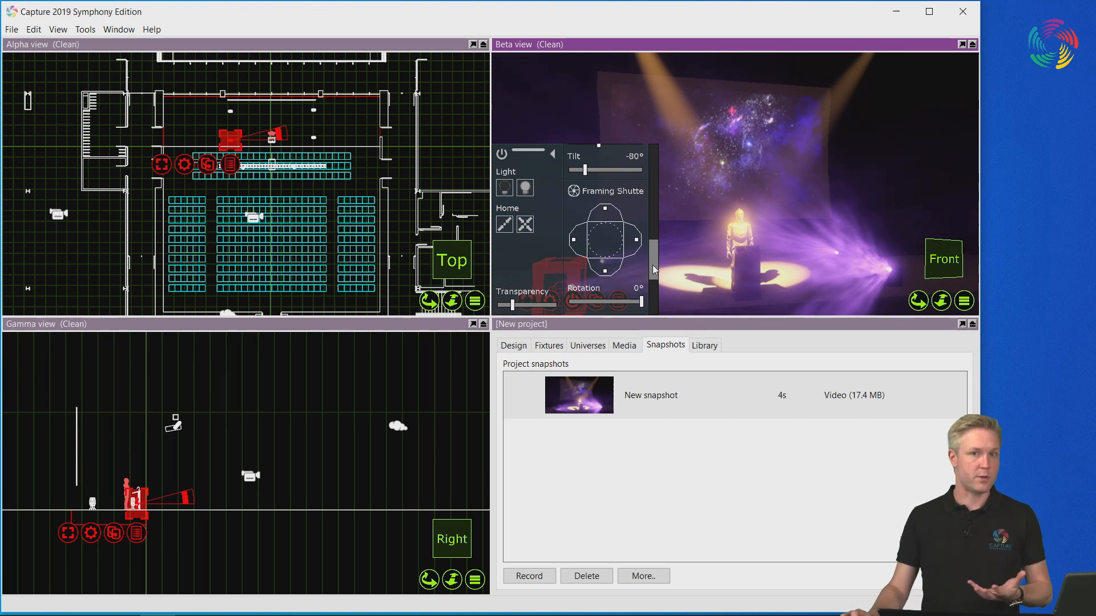
drag(654, 269, 655, 196)
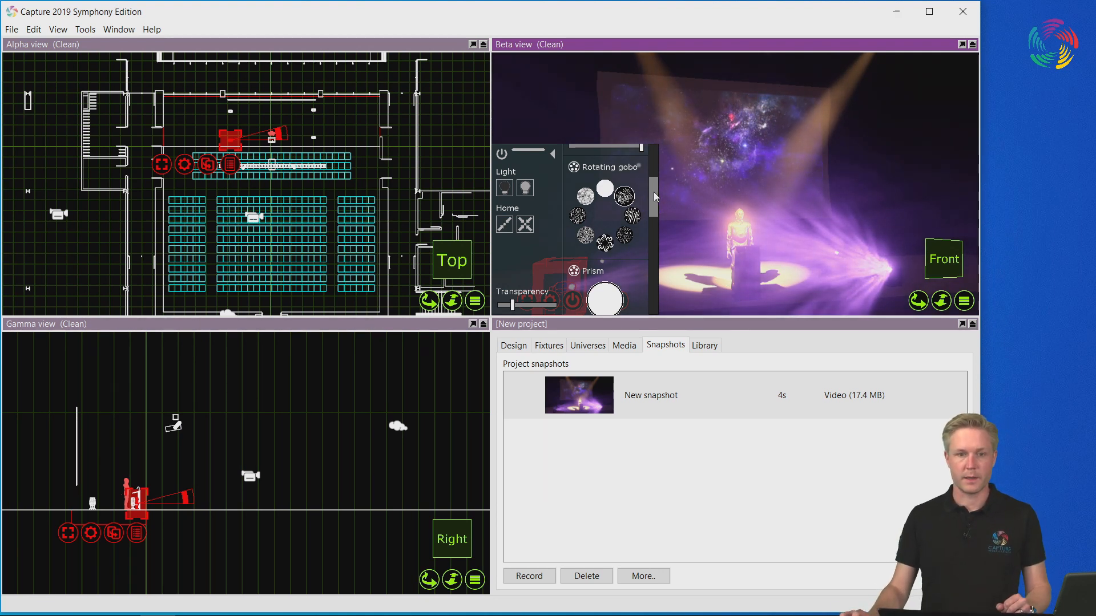
click(341, 122)
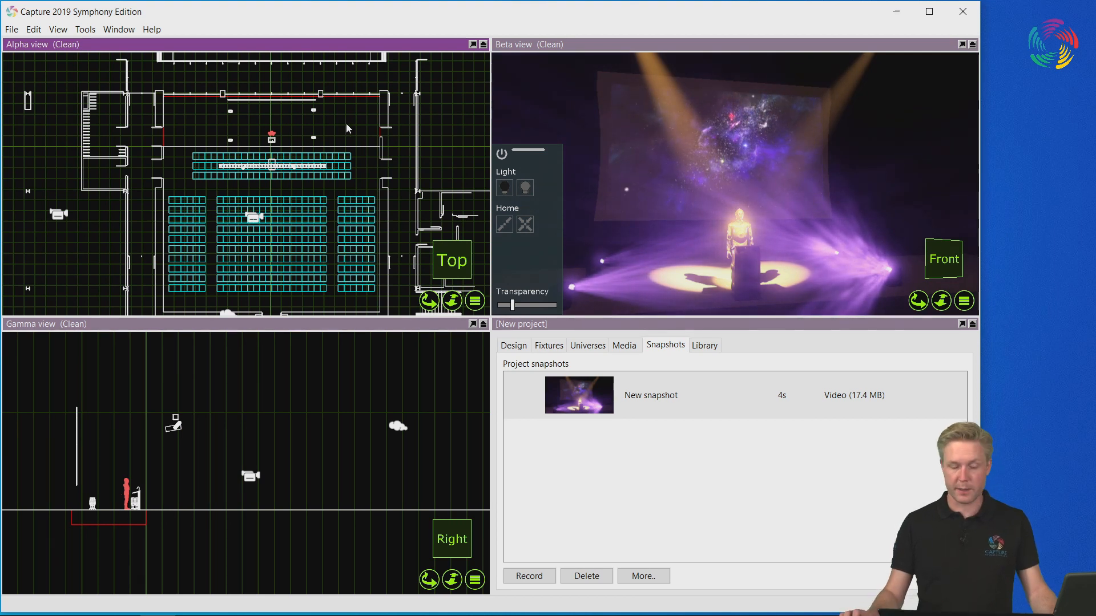
Switch the Alpha view to Plot mode and enlarge it to show the venue's top plan.
click(474, 304)
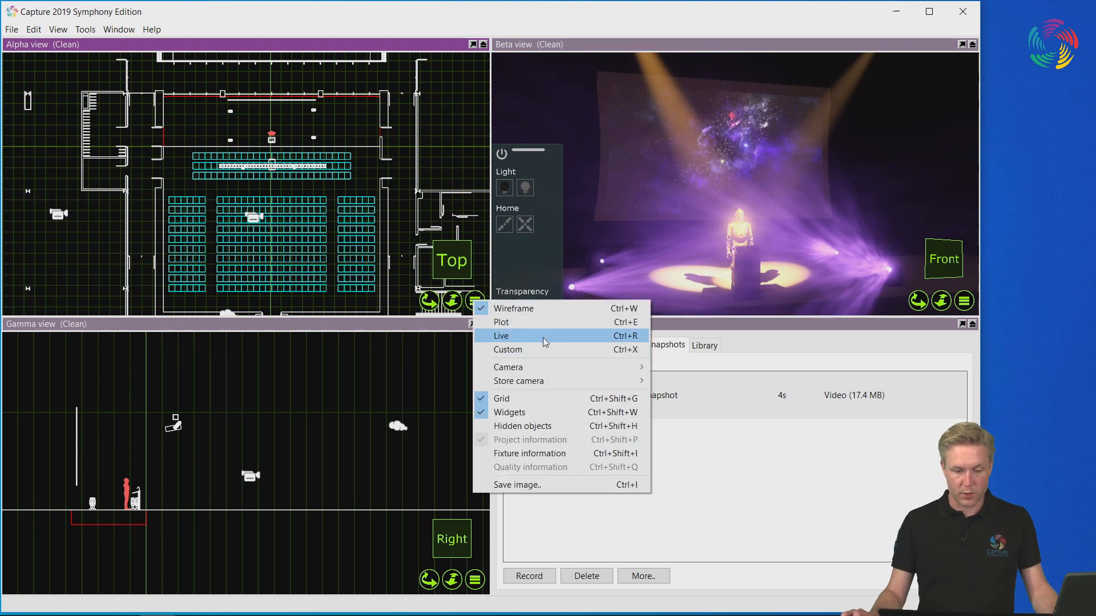
click(503, 335)
double_click(297, 42)
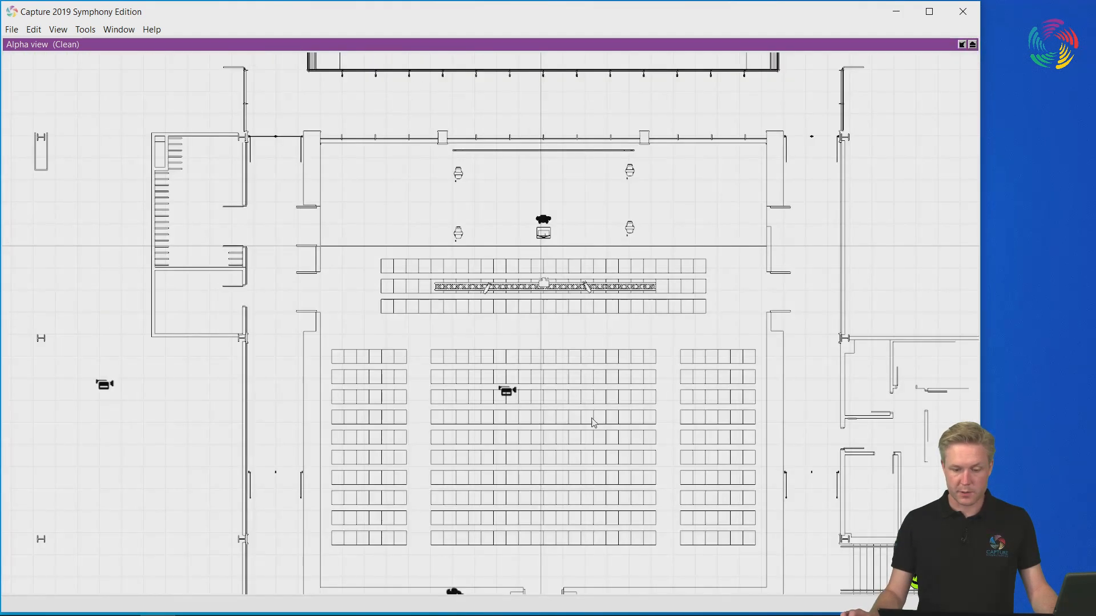
scroll(592, 420, down, 1)
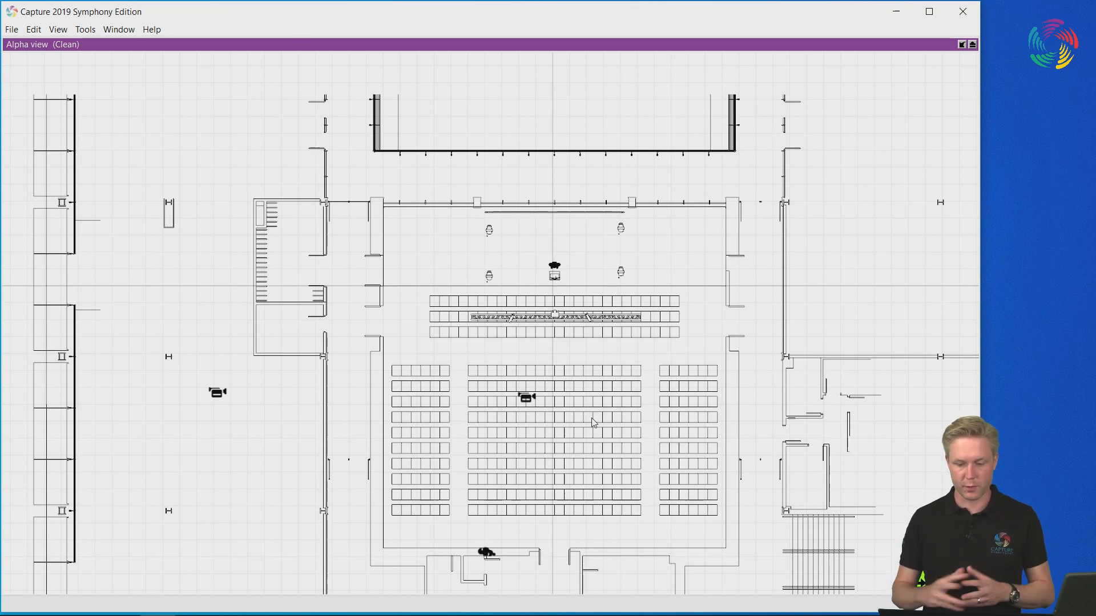
Swing the Alpha view's camera to the front elevation of the stage, and from there to the side section.
right_click(919, 582)
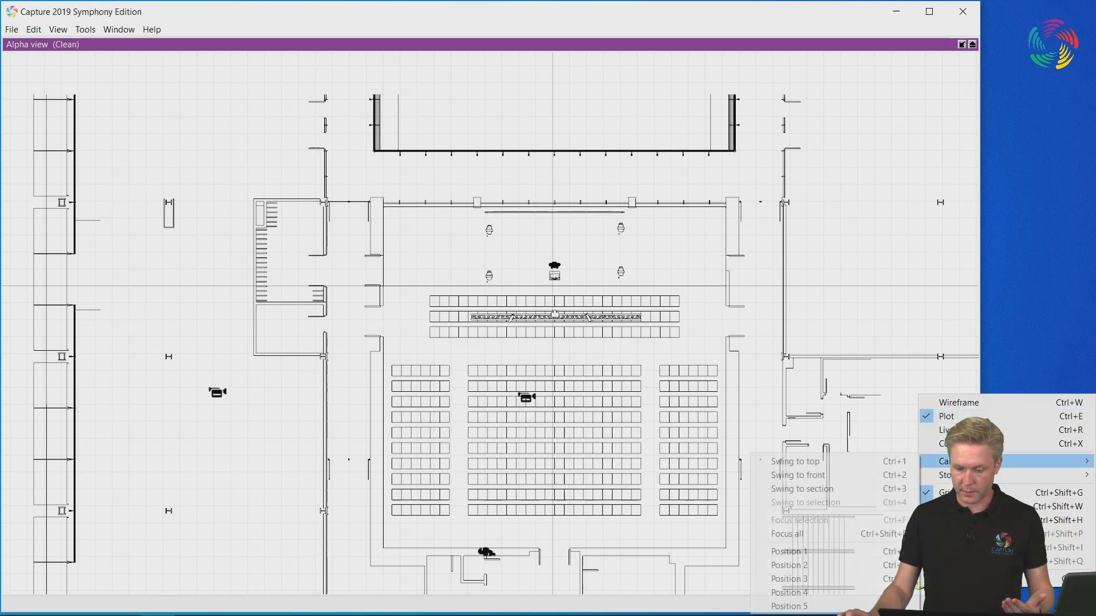
mouse_move(927, 461)
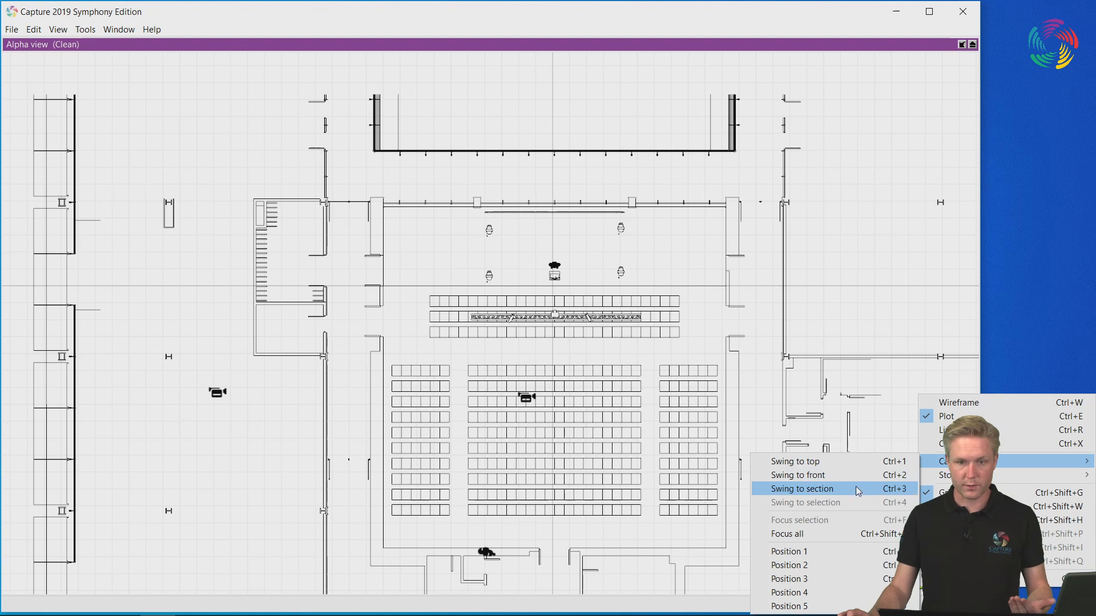
click(858, 476)
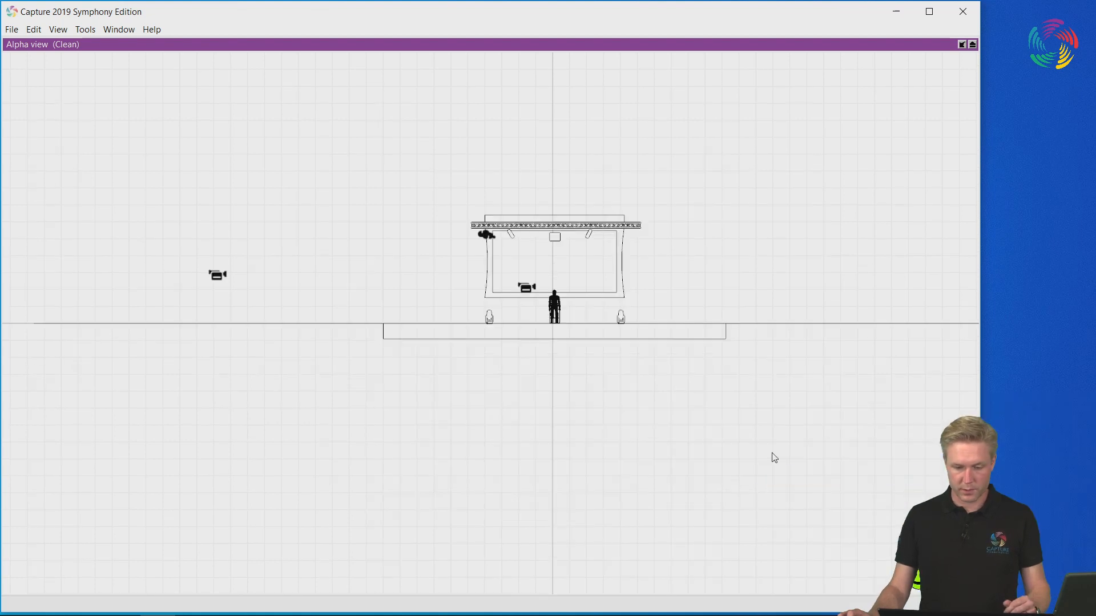
scroll(558, 294, up, 2)
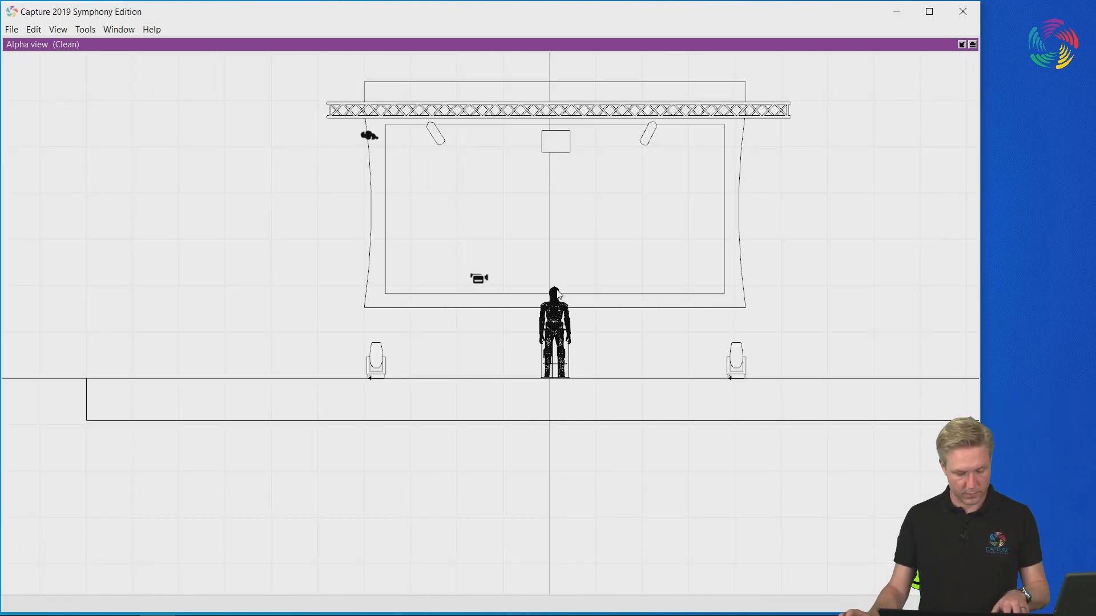
key(s)
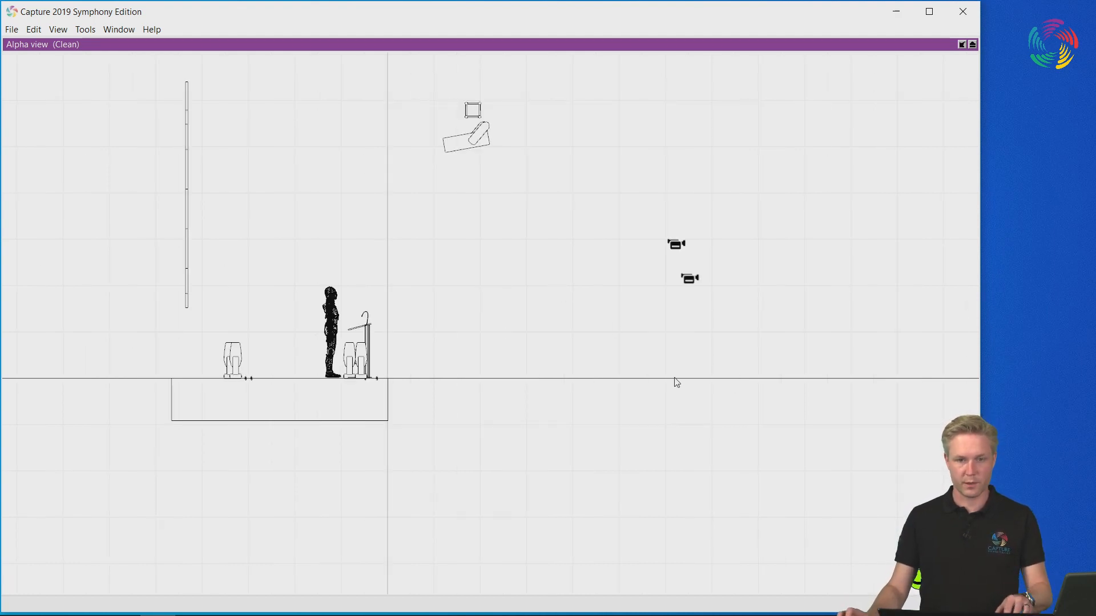
Orbit the Alpha view's plot to an angled 3D perspective of the stage and seating, and restore the four-pane layout.
right_click(918, 577)
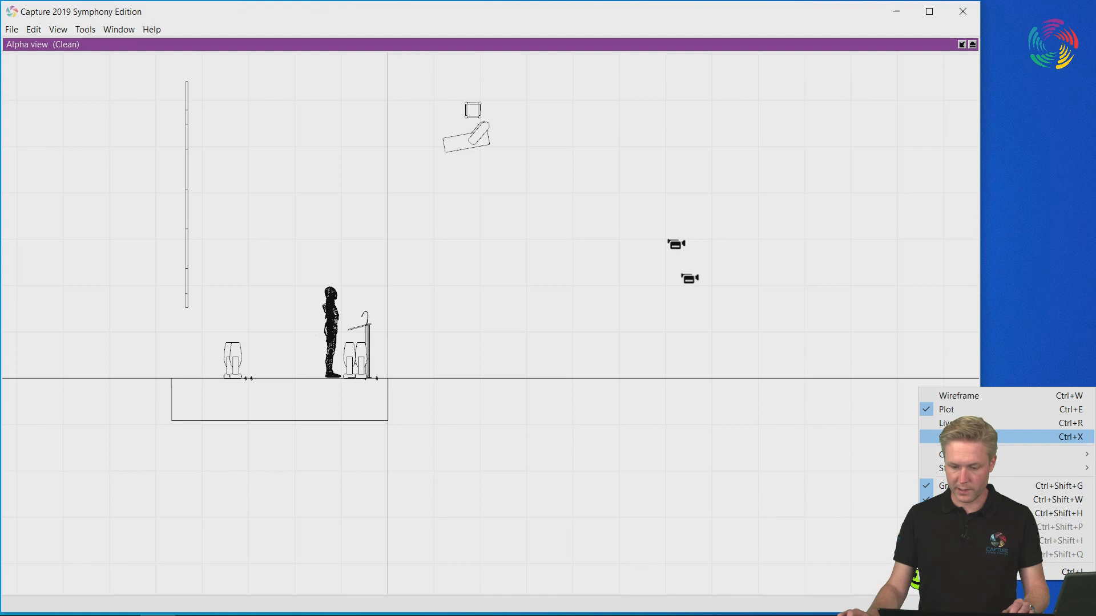
mouse_move(970, 455)
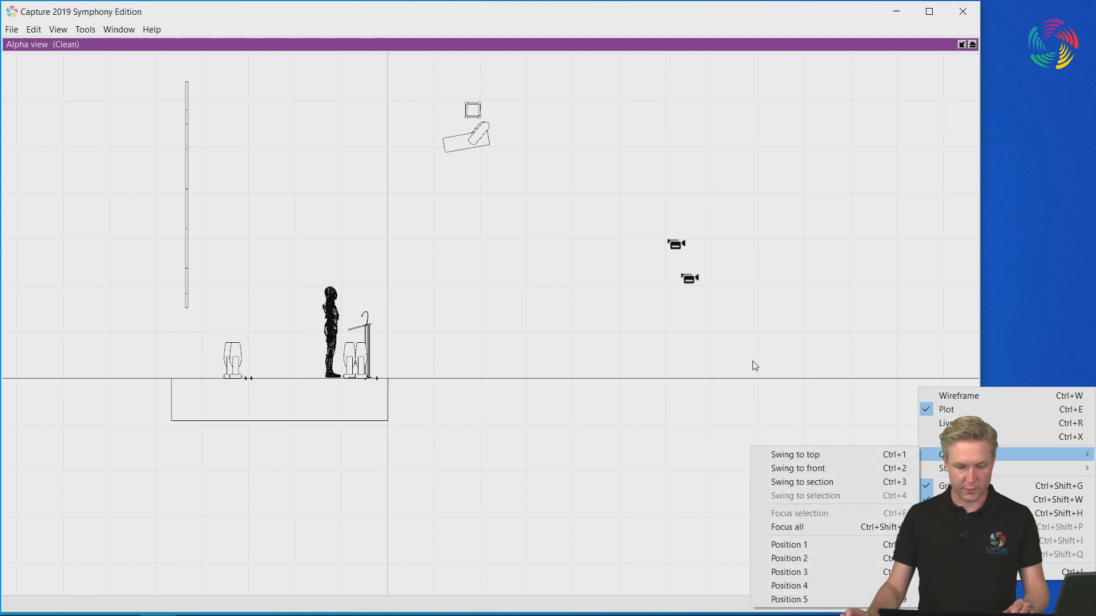
click(702, 345)
right_drag(634, 317, 522, 500)
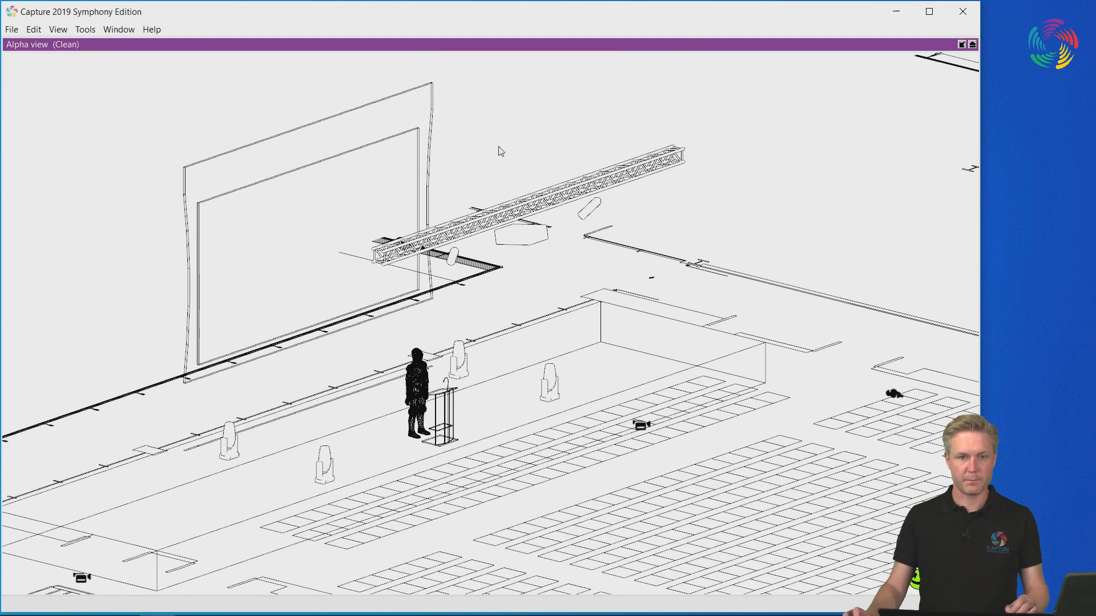
double_click(393, 44)
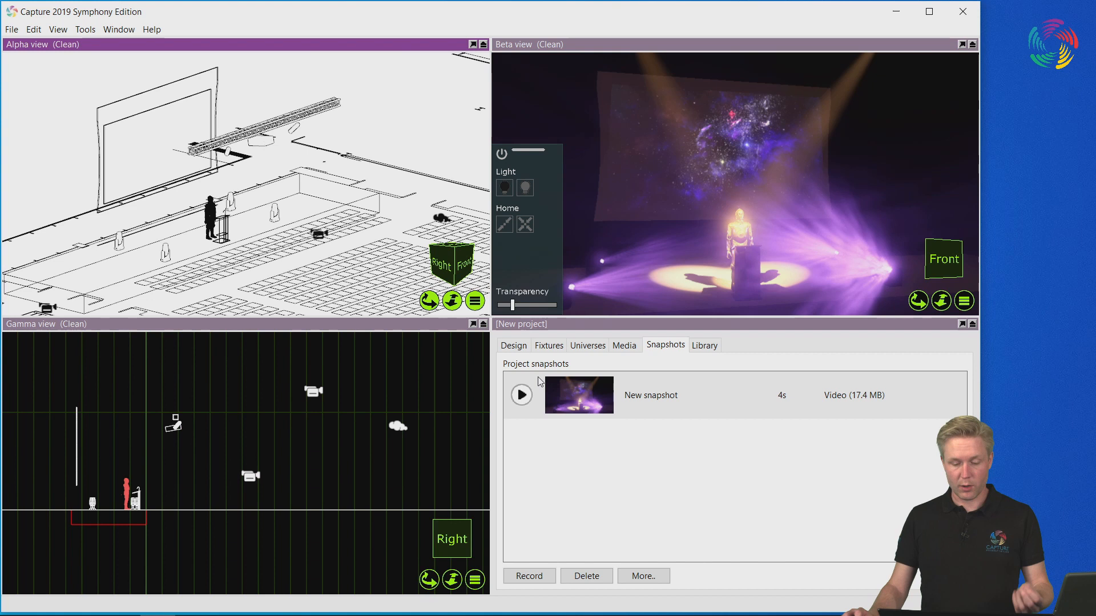
Go to the project's plots in the Design section and open the plot named New plot for editing.
click(513, 346)
scroll(545, 528, down, 4)
scroll(547, 529, down, 4)
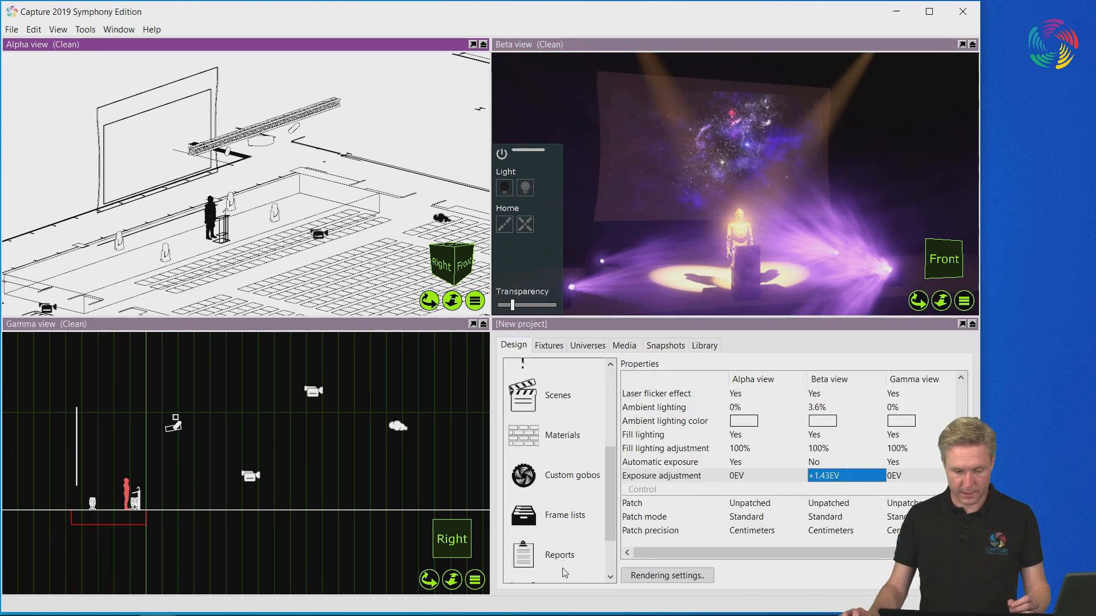
click(564, 564)
click(646, 430)
click(671, 399)
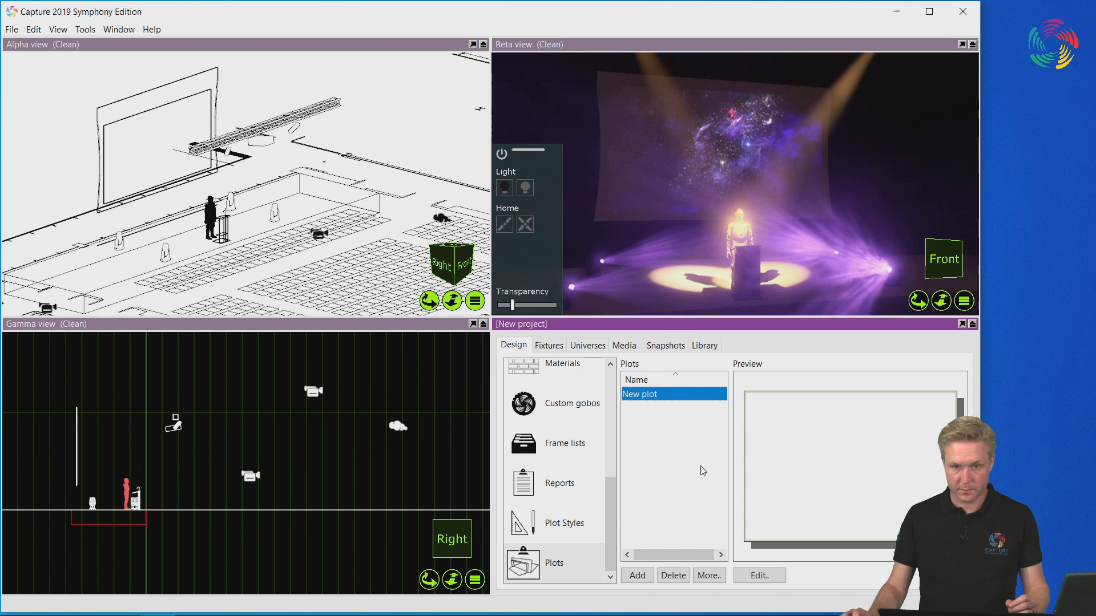
click(759, 575)
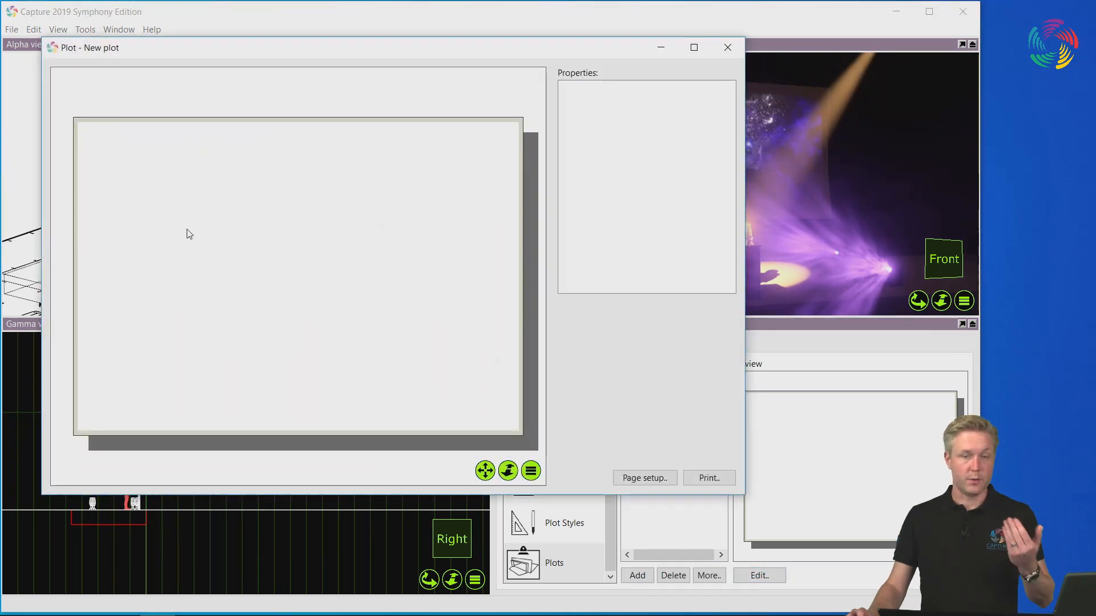
Insert a view on the plot page, move it to the upper-left corner and enlarge it to nearly fill the page.
right_click(174, 216)
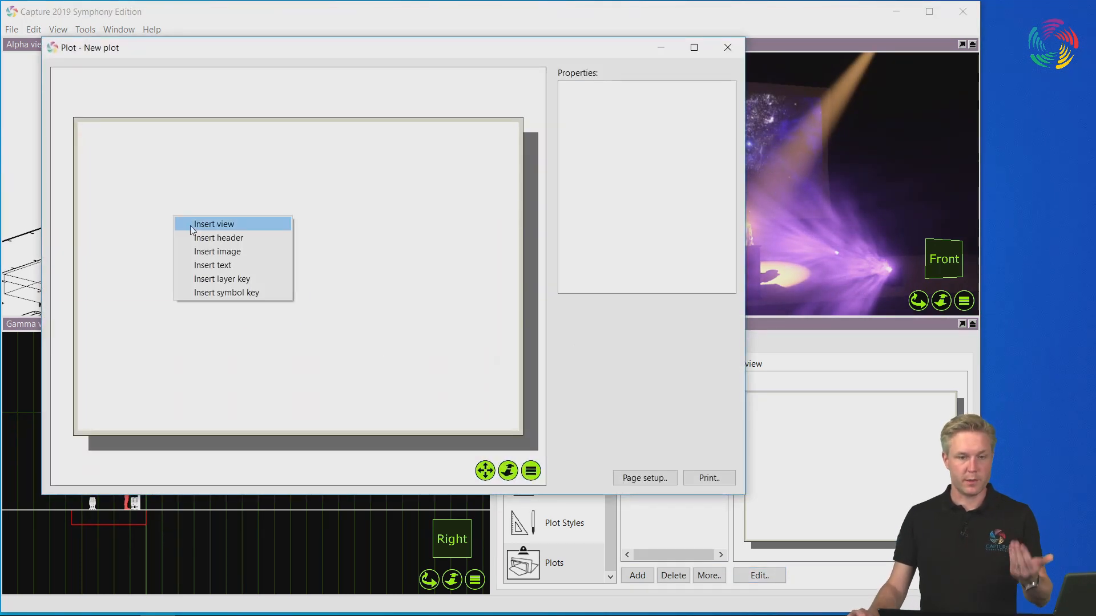
click(191, 229)
drag(175, 231, 268, 240)
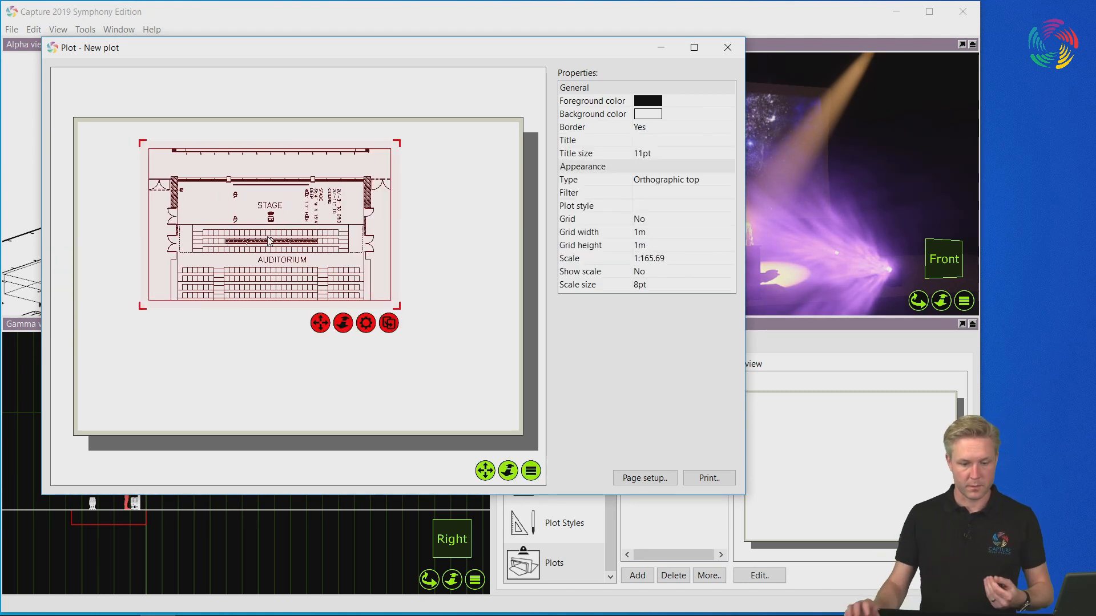
drag(268, 240, 209, 230)
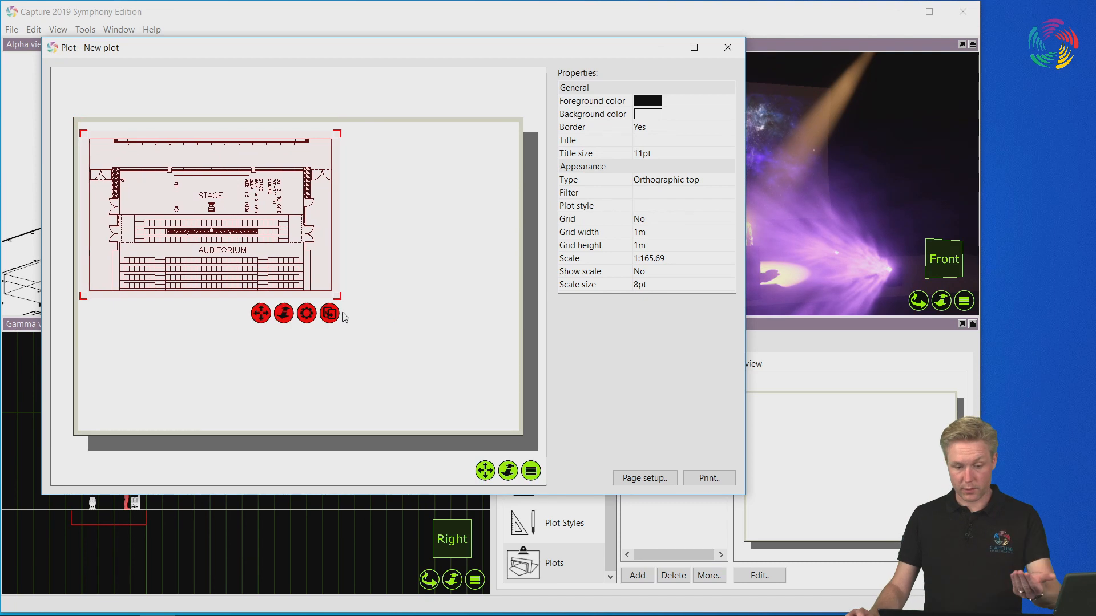
drag(340, 296, 502, 400)
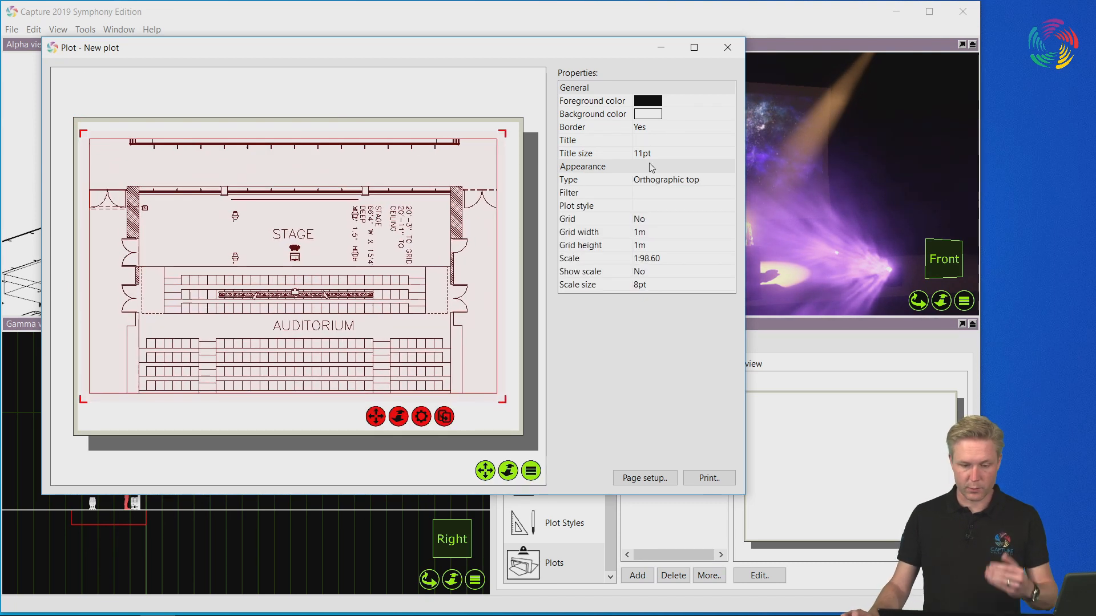
Apply the Clean filter to the inserted plot view.
click(644, 194)
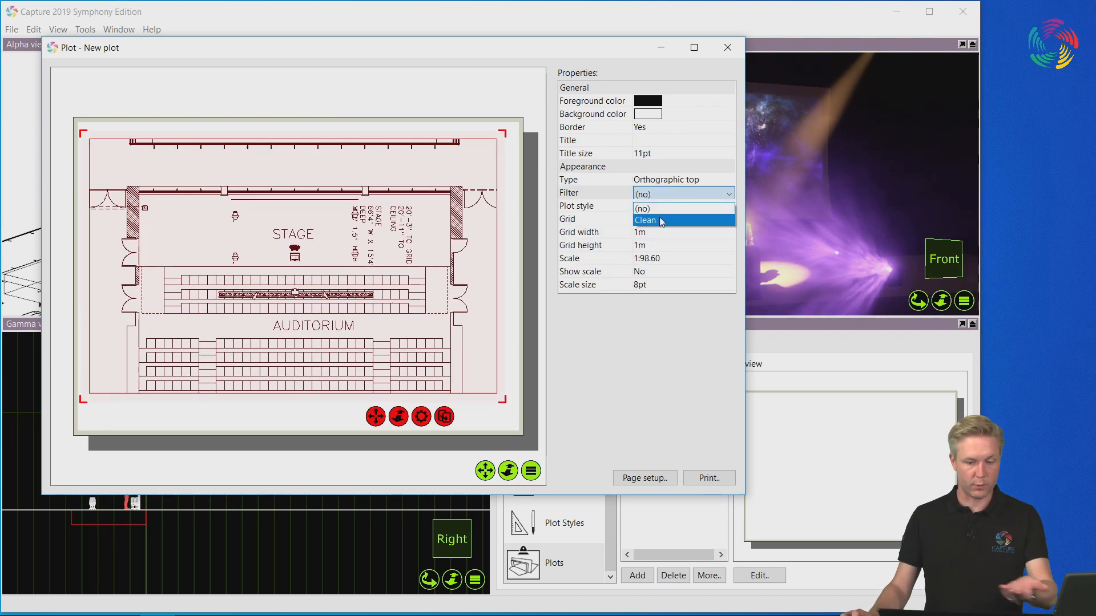
click(660, 220)
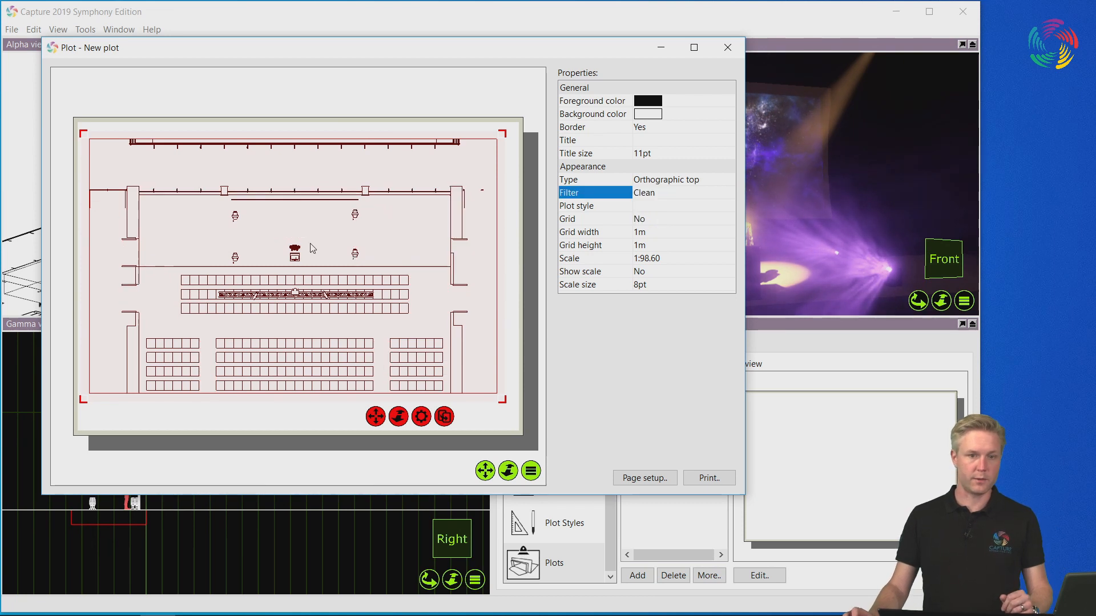
scroll(312, 288, up, 2)
scroll(312, 290, down, 1)
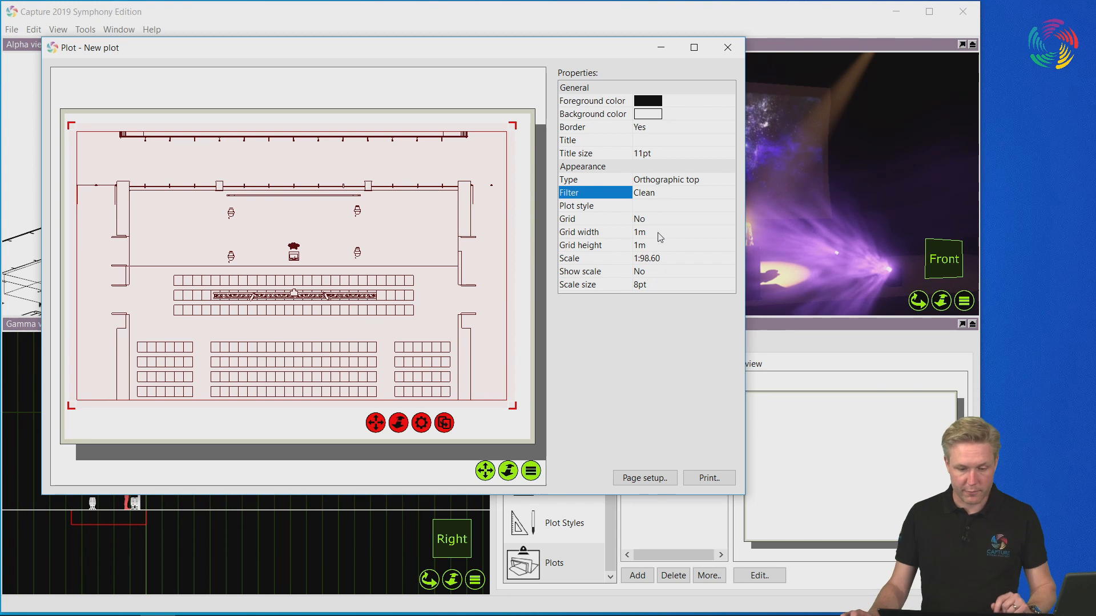
Change the plot view's type to Orthographic front and from there to Orthographic section, and close the plot editor.
click(664, 180)
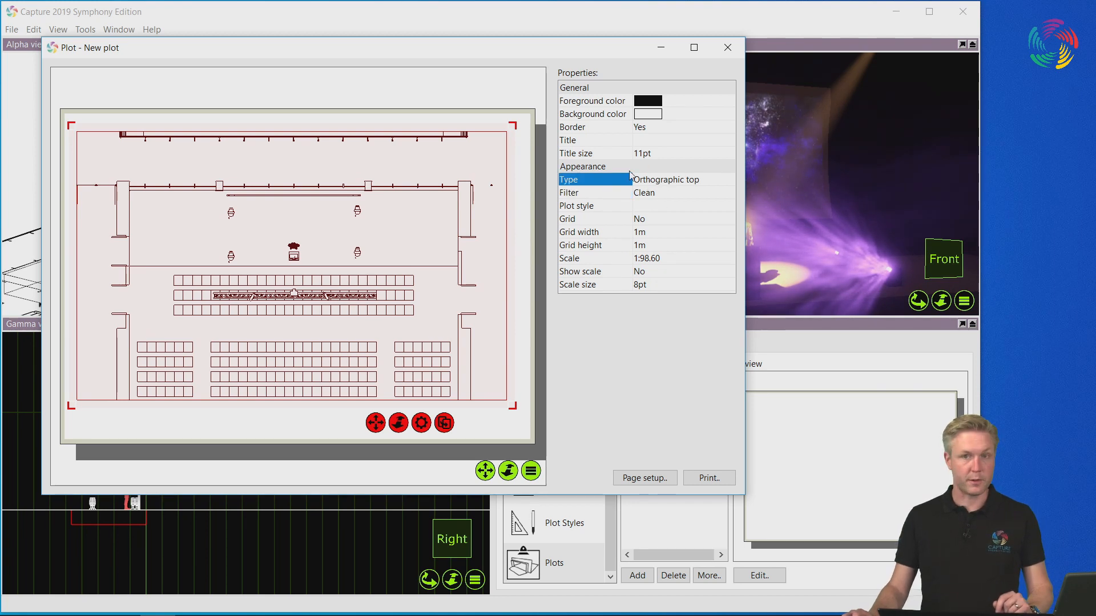
click(675, 181)
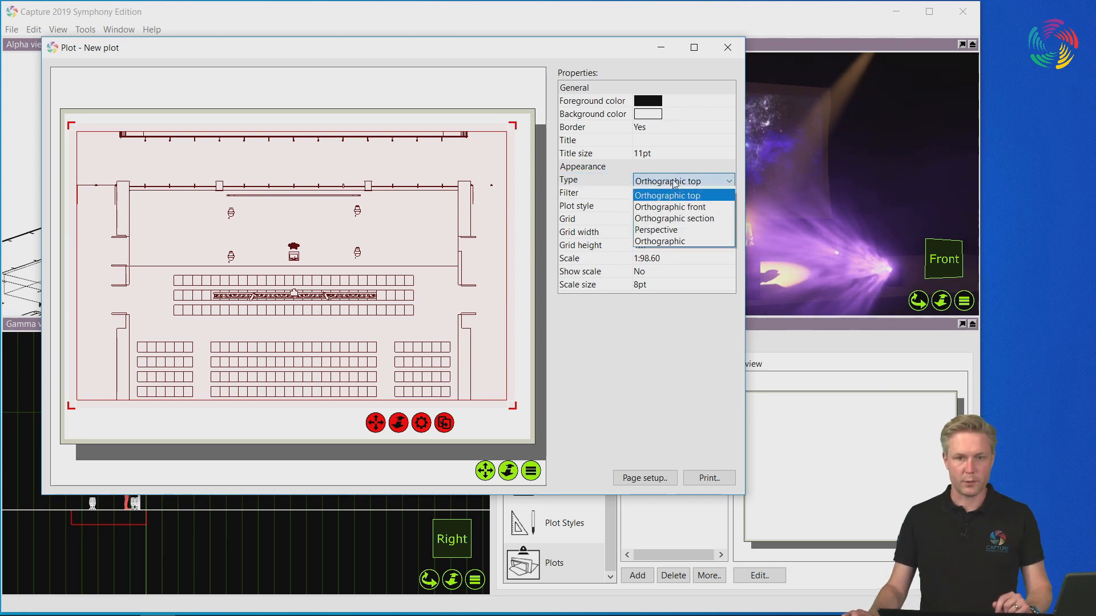
click(675, 205)
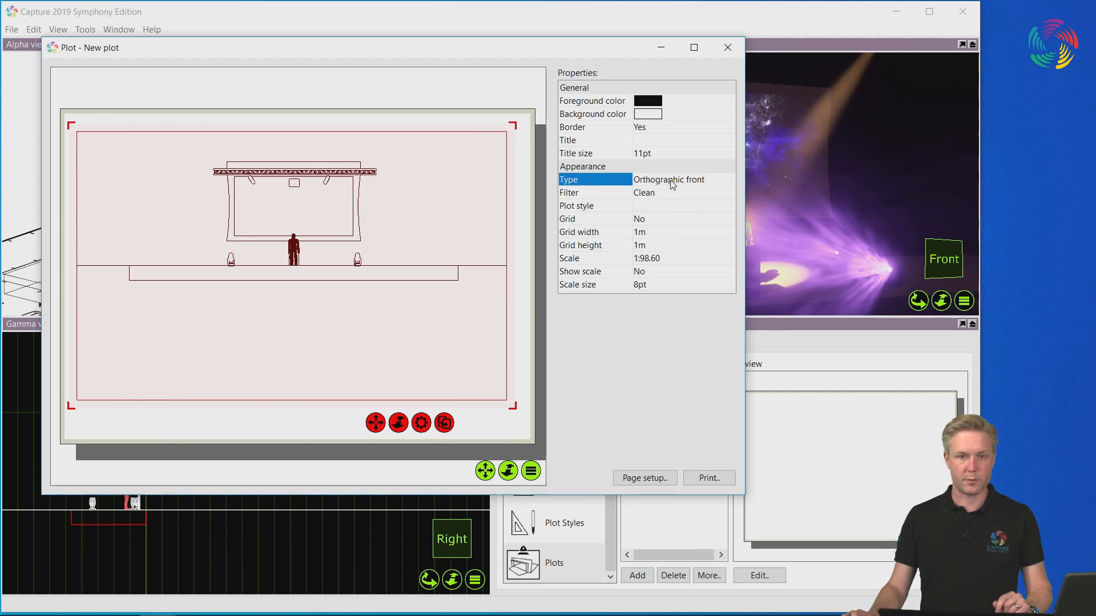
click(673, 183)
click(671, 224)
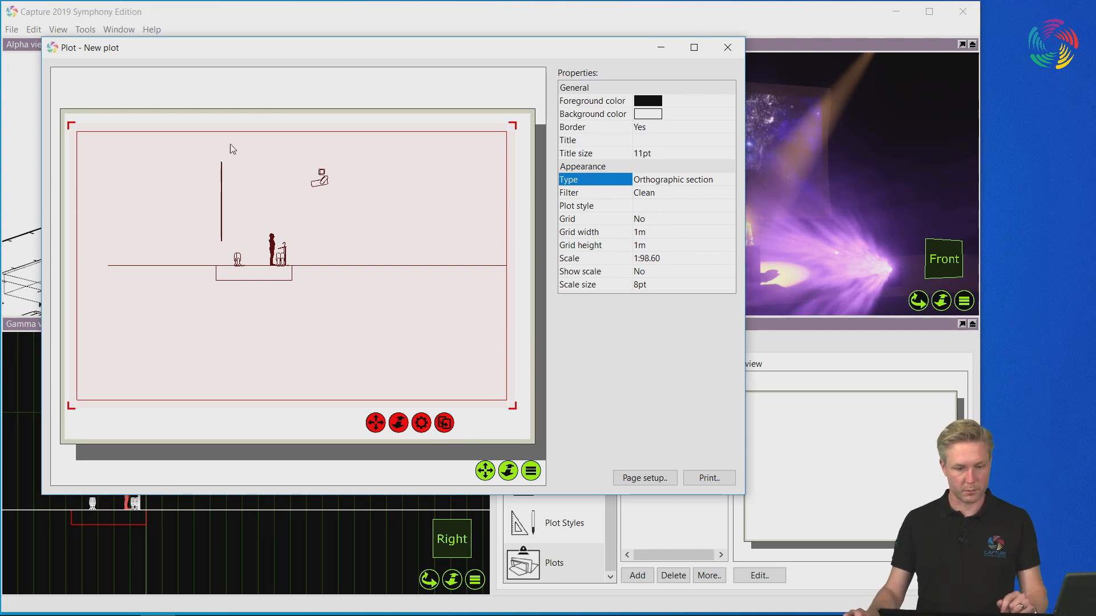
click(728, 44)
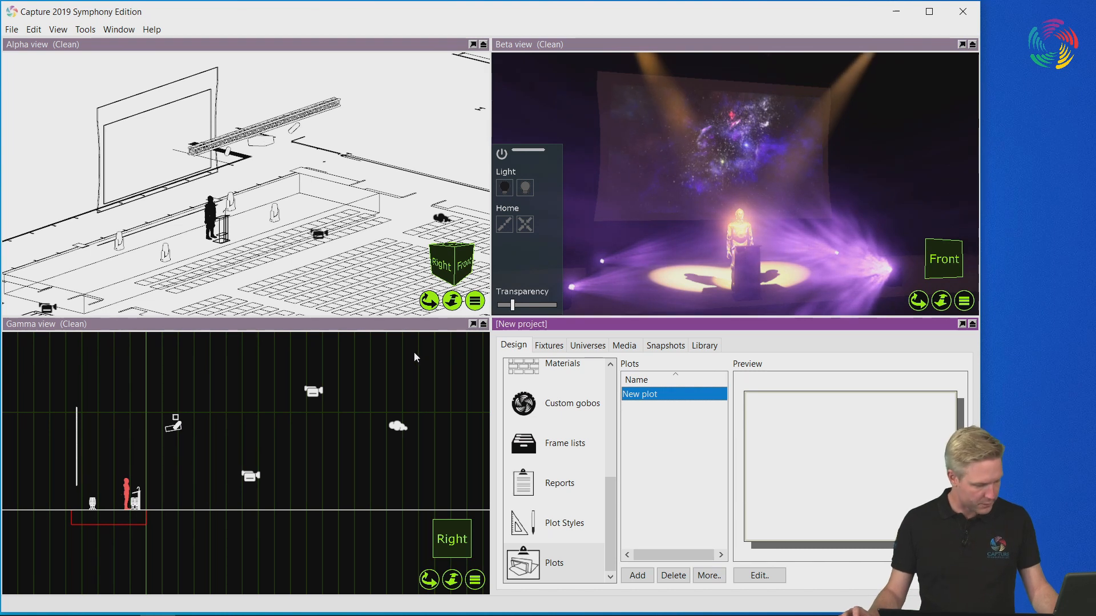
Select the moving light at the stage's front left in the Beta view, set its pan to -12°, and hide its controls.
scroll(724, 195, down, 5)
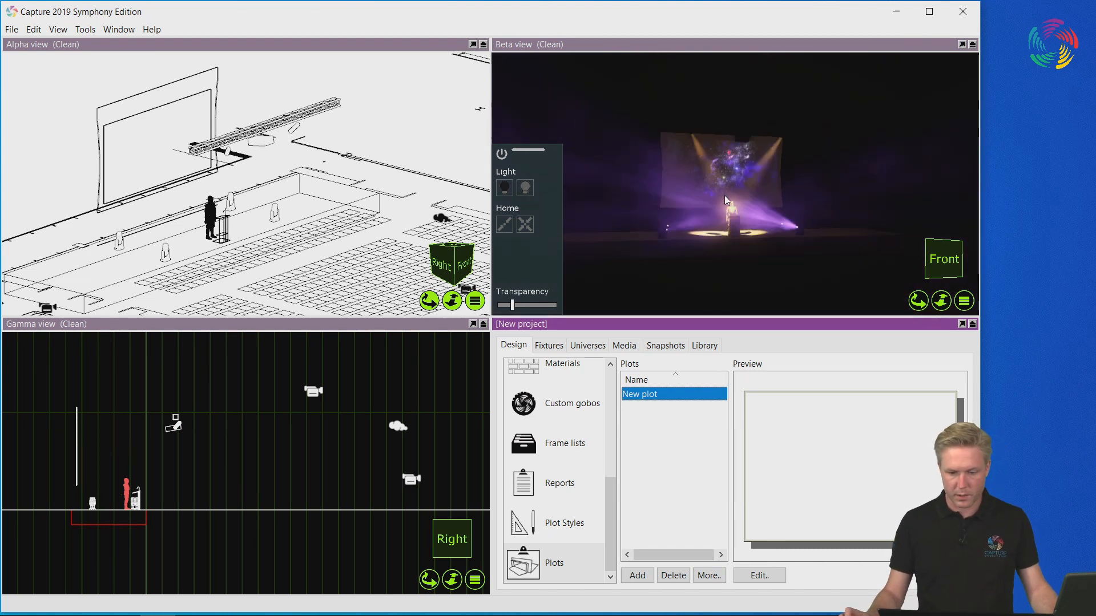
scroll(665, 243, up, 5)
click(612, 246)
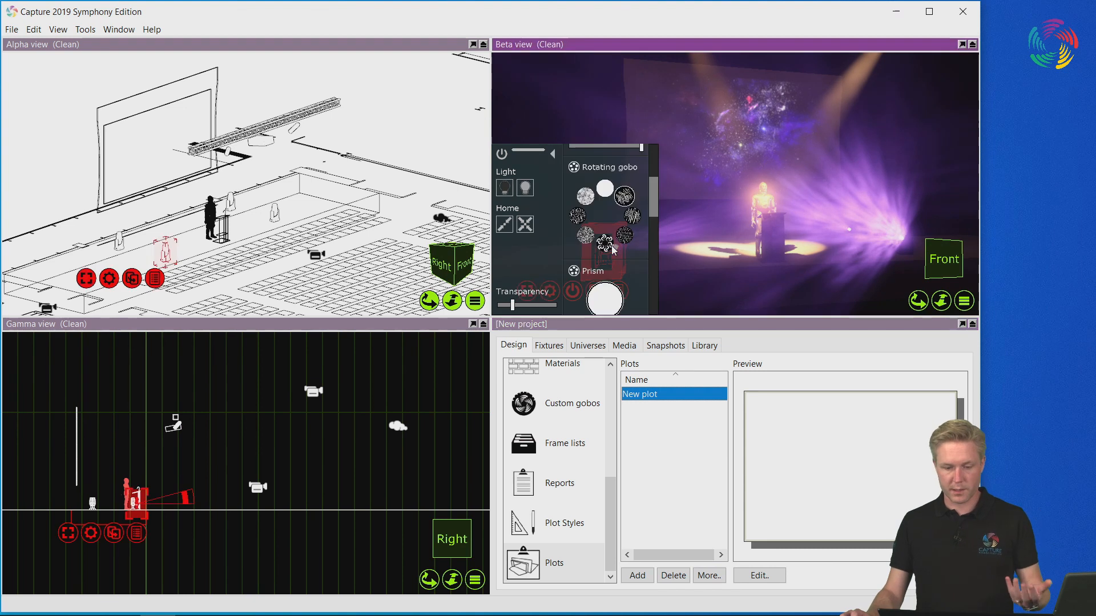
drag(658, 204, 650, 249)
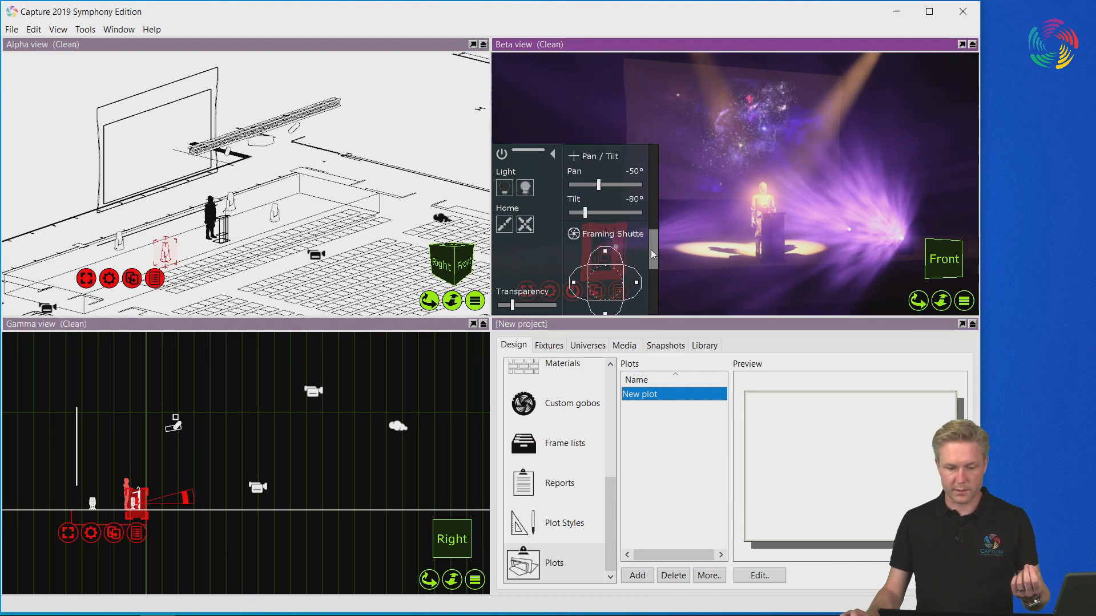
mouse_move(606, 185)
mouse_down()
mouse_move(631, 185)
mouse_move(603, 186)
mouse_up()
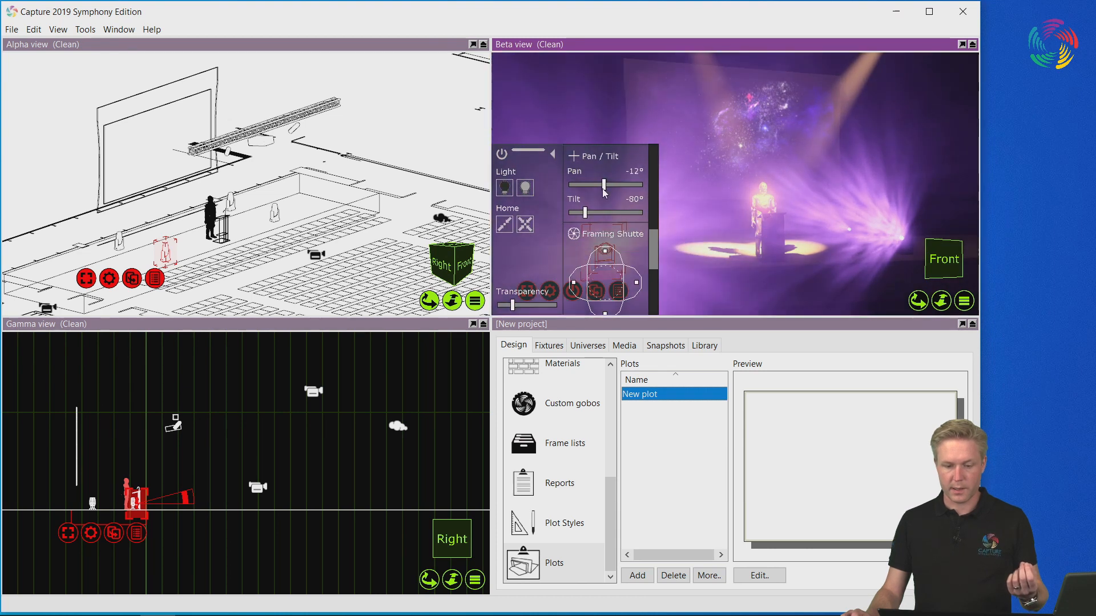
click(502, 153)
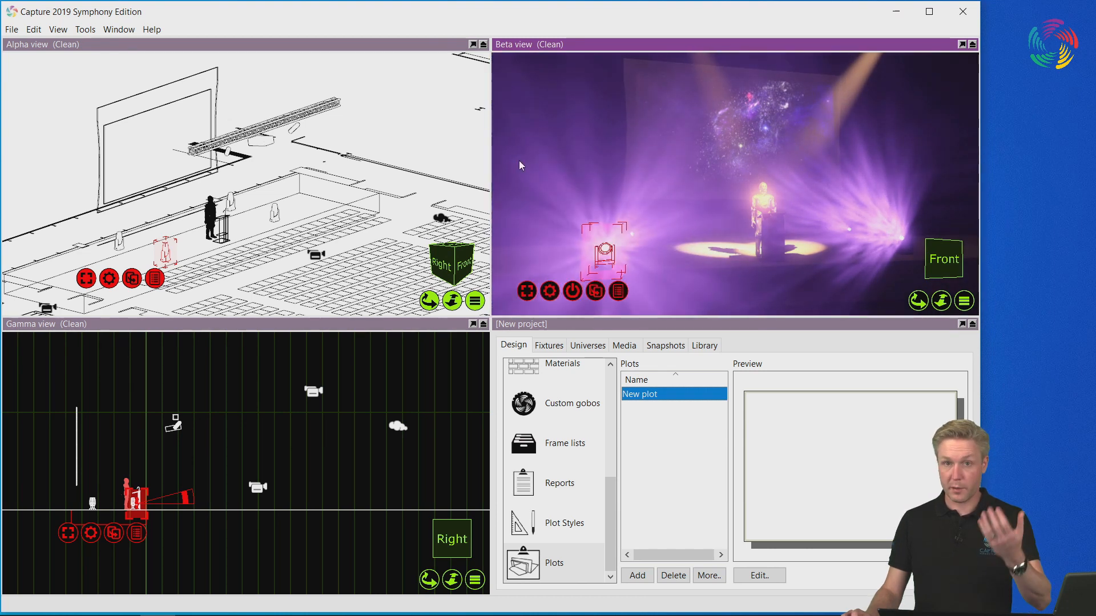
Use Focus to aim the front-left moving light at the projection screen and from there at the stage floor beyond the lectern.
click(678, 157)
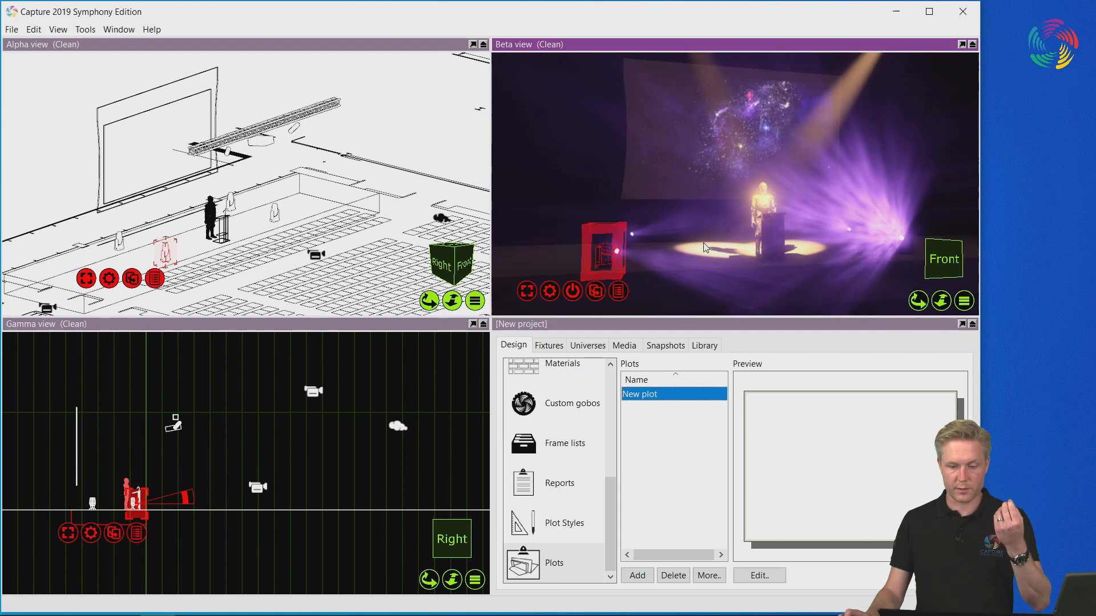
click(803, 142)
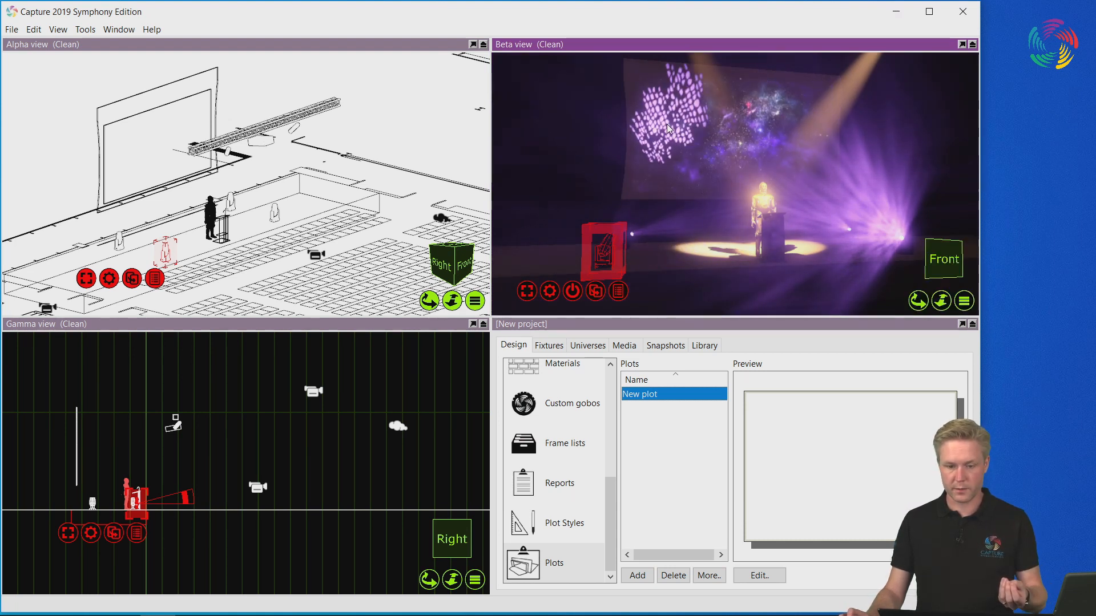
click(547, 292)
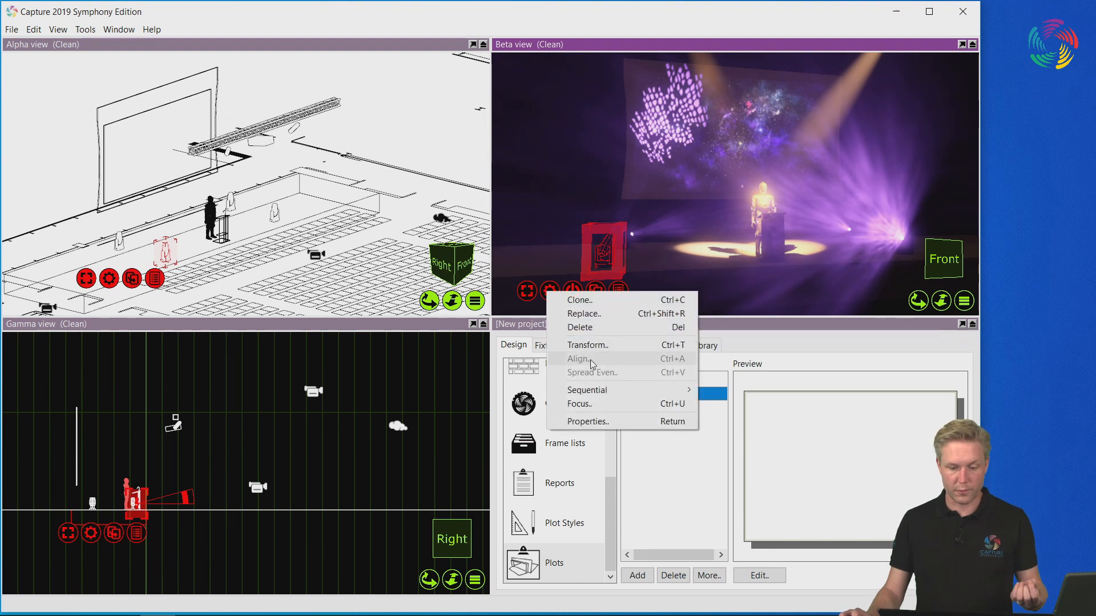
click(607, 404)
click(762, 149)
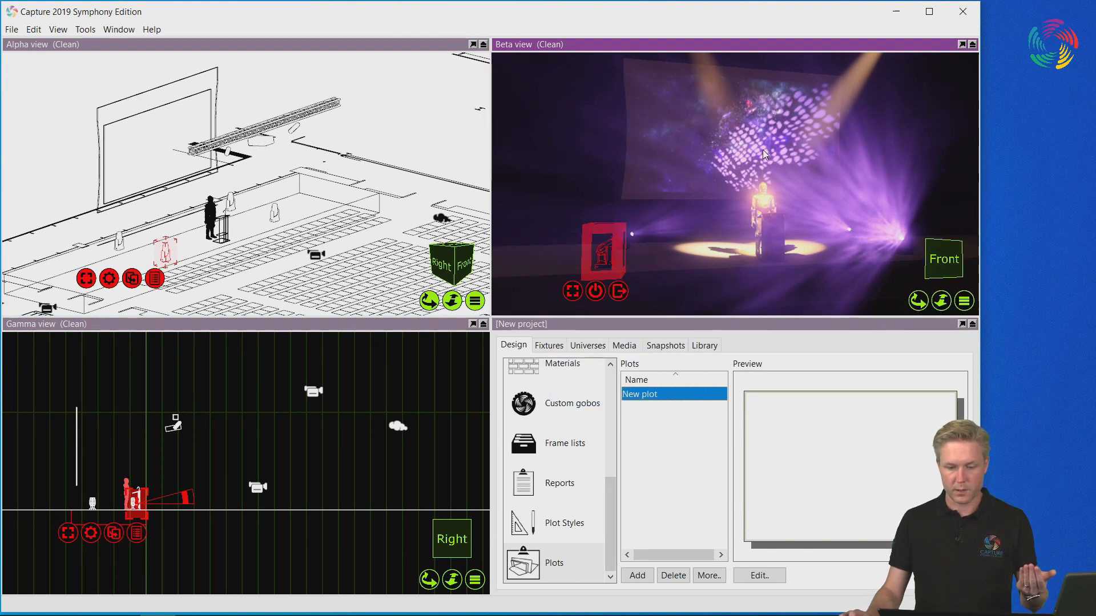
click(861, 247)
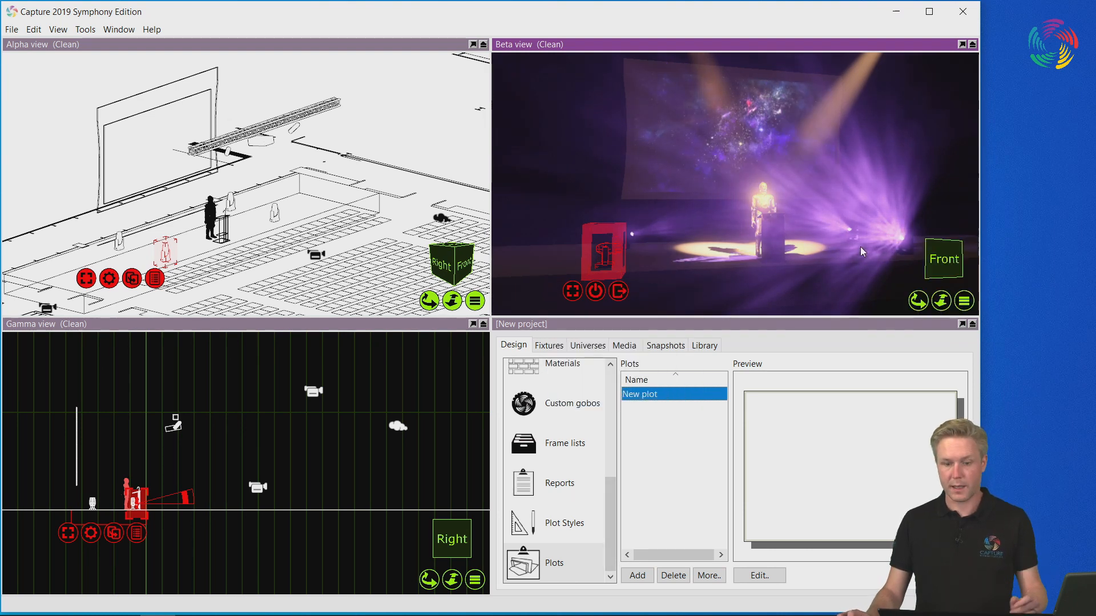
Select the moving light at the stage's rear left, aim its beam at the projection screen, and leave focus mode.
click(631, 233)
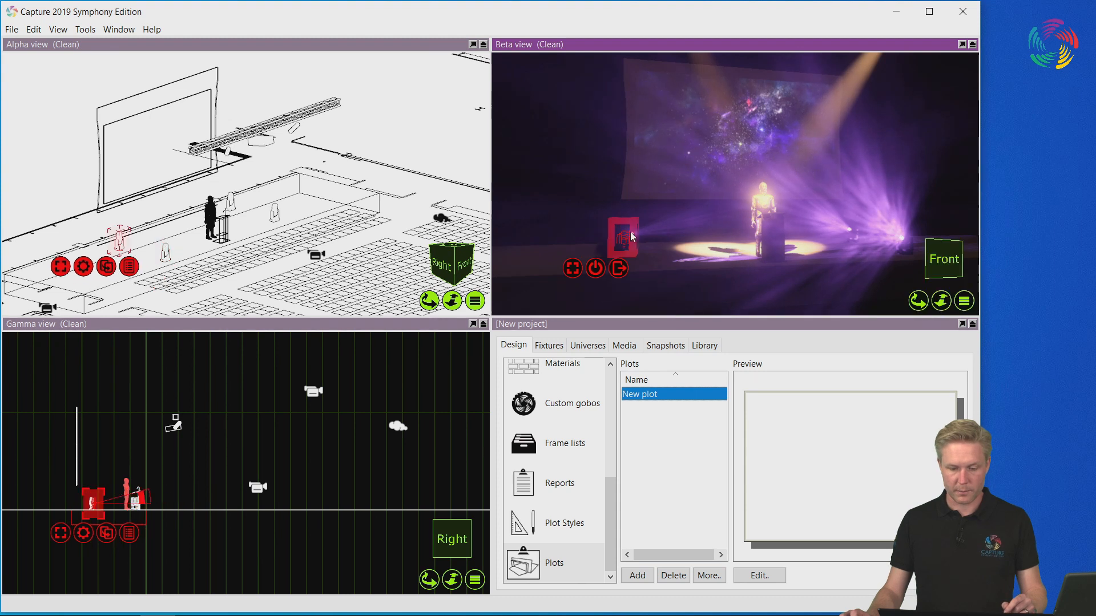
click(654, 138)
click(725, 167)
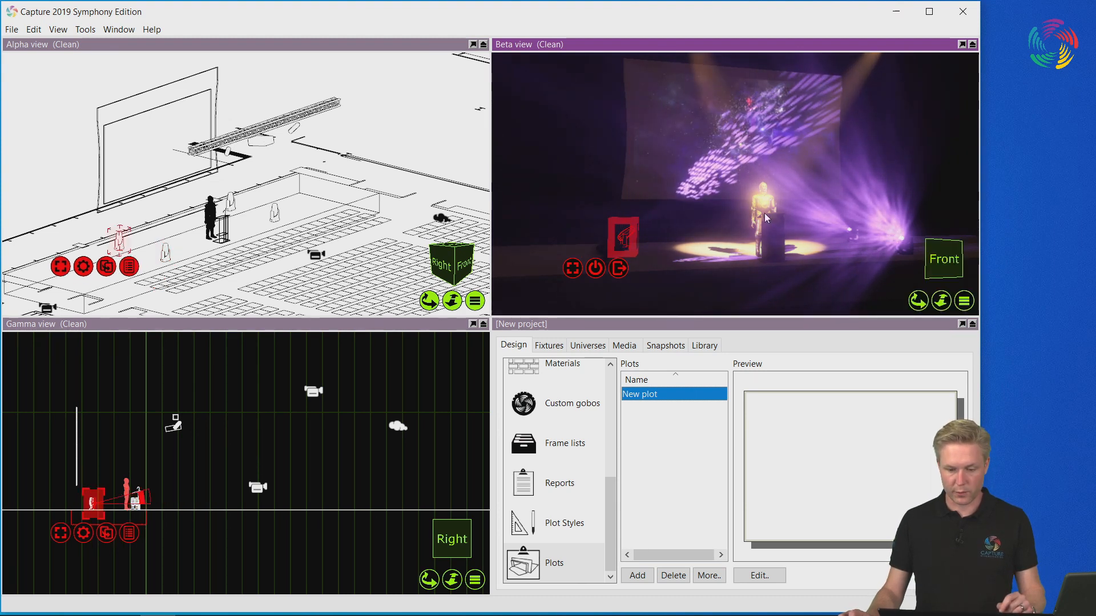
click(617, 272)
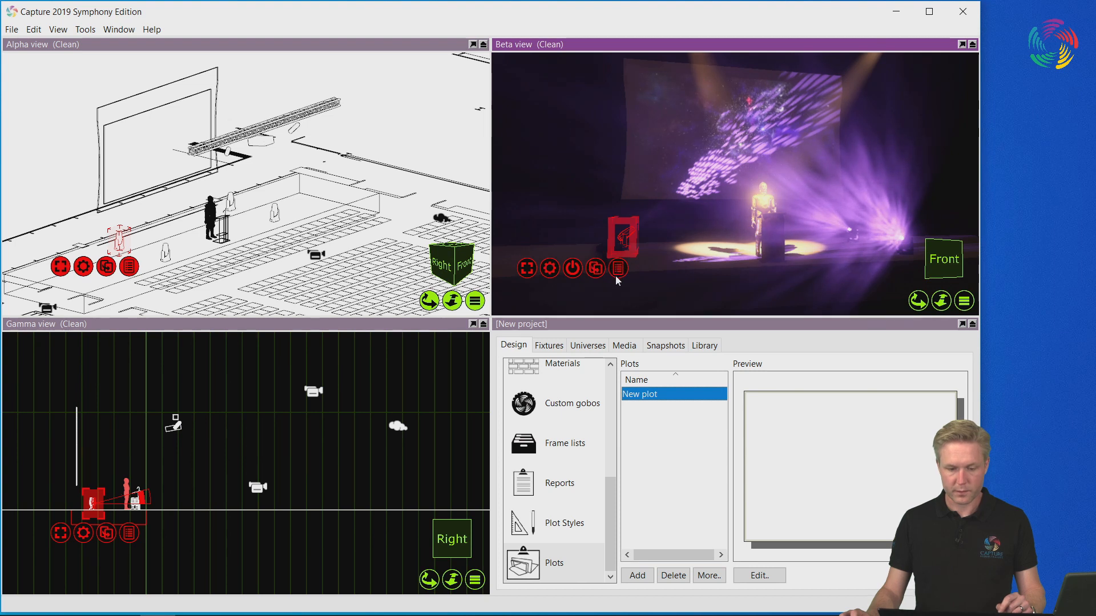